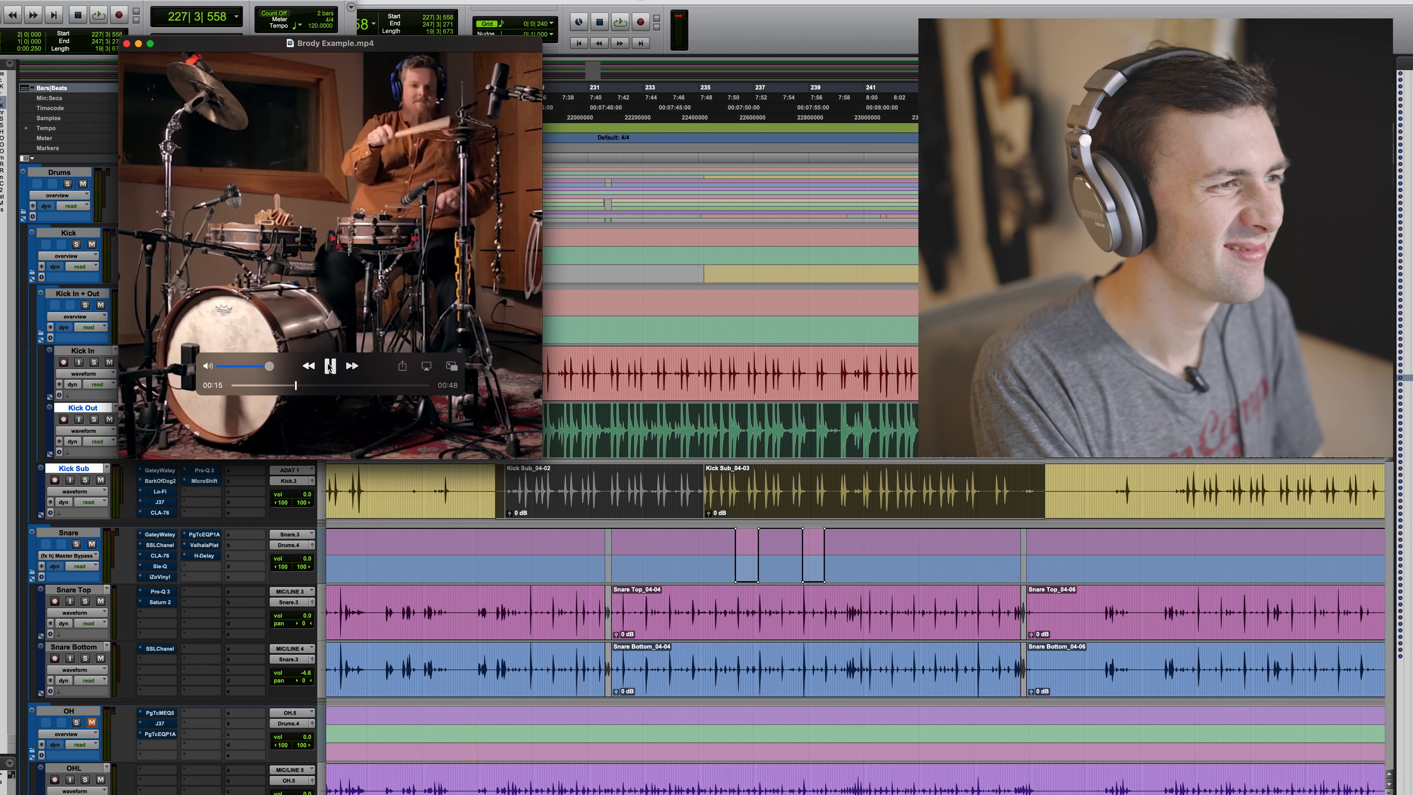
# Pause the Brody Example.mp4 video and close its player window.
pyautogui.click(331, 366)
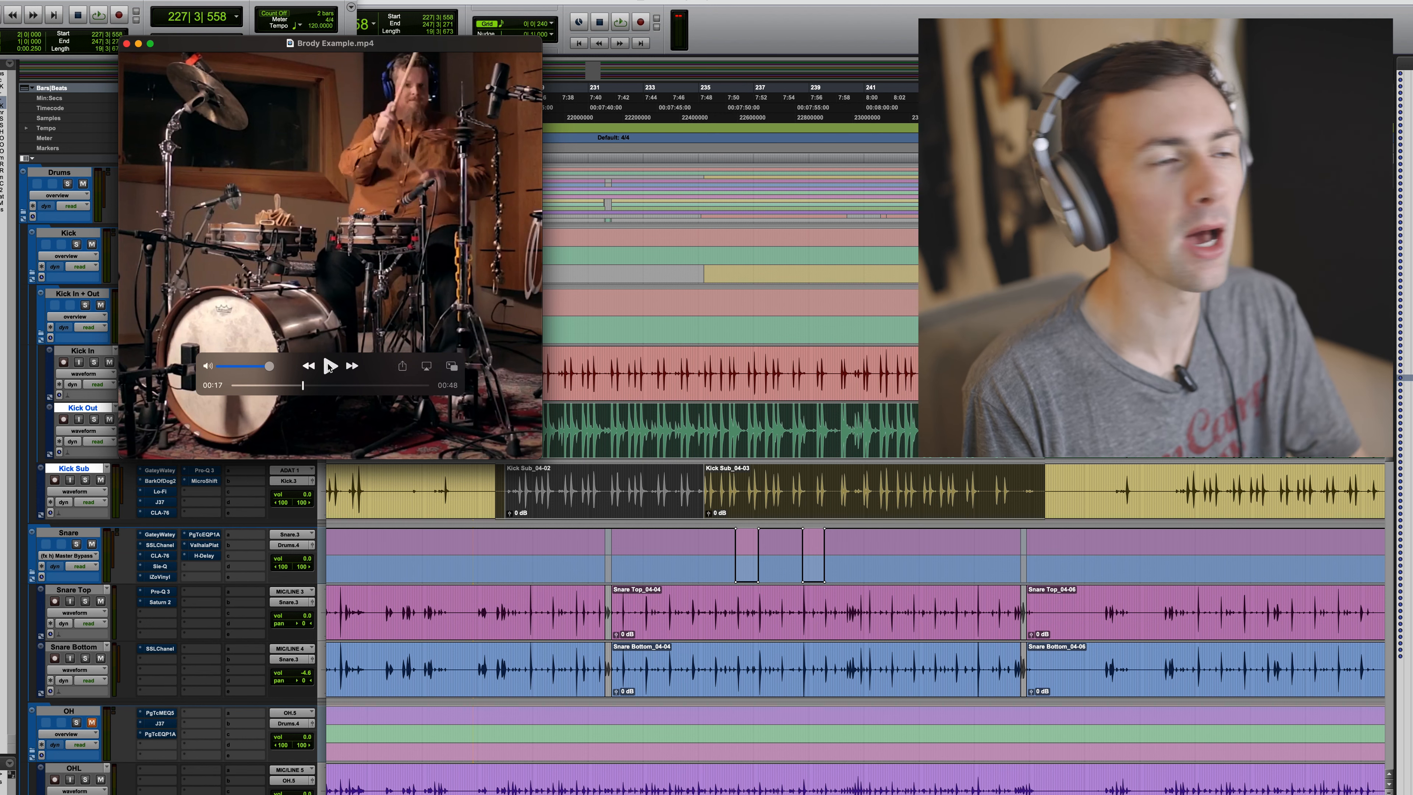
pyautogui.click(127, 44)
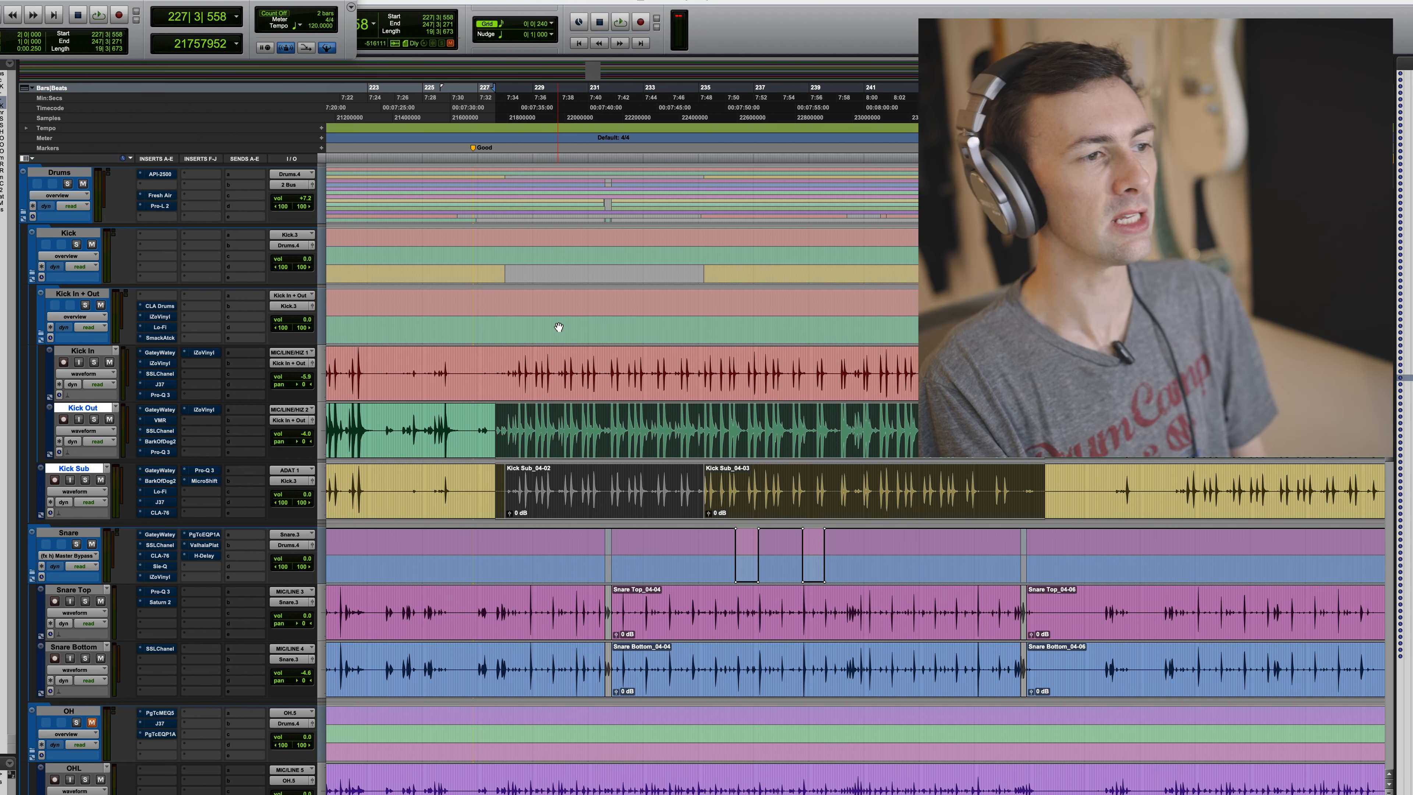
# Audition the drum mix with the track inserts bypassed, and set the Drums track volume to 0.0.
pyautogui.press('space')
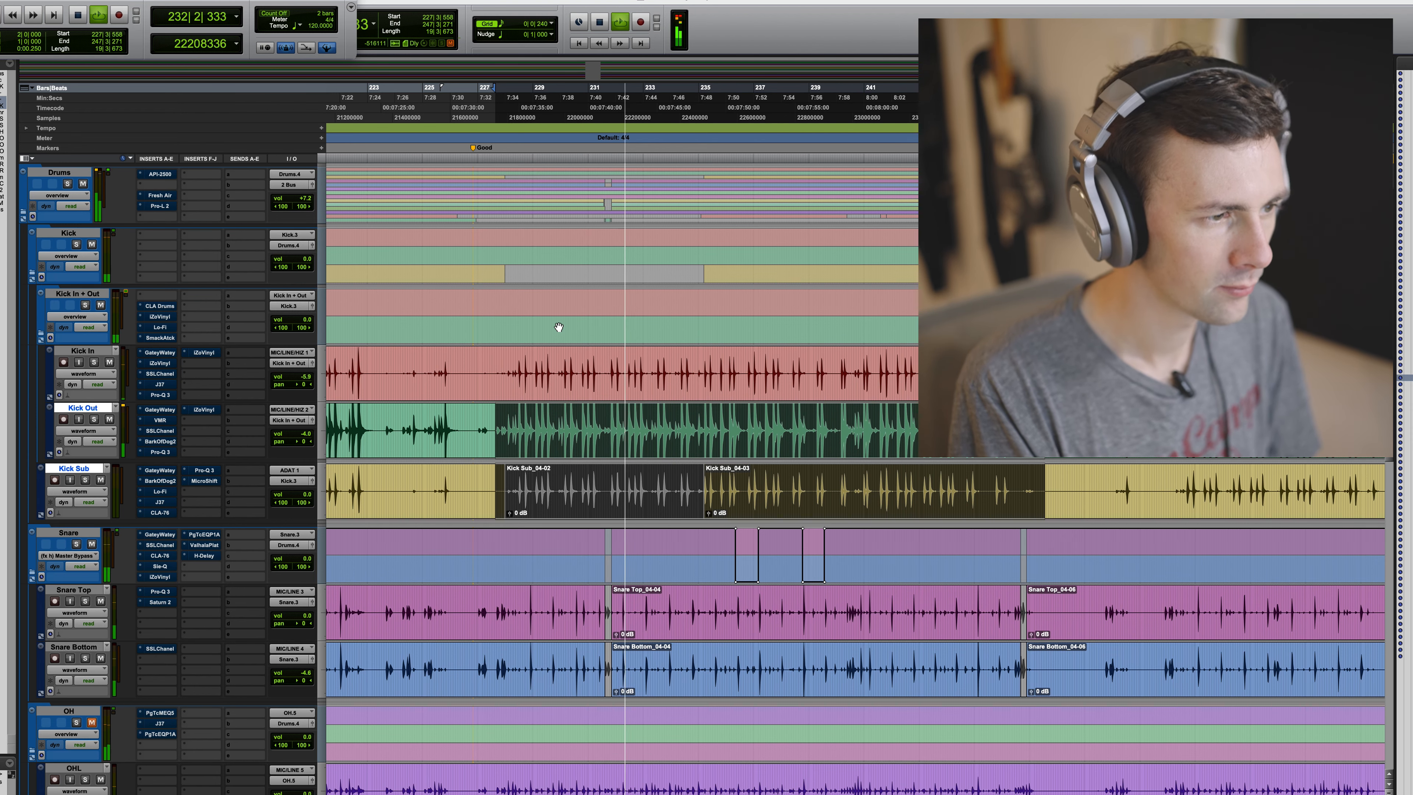
pyautogui.press('space')
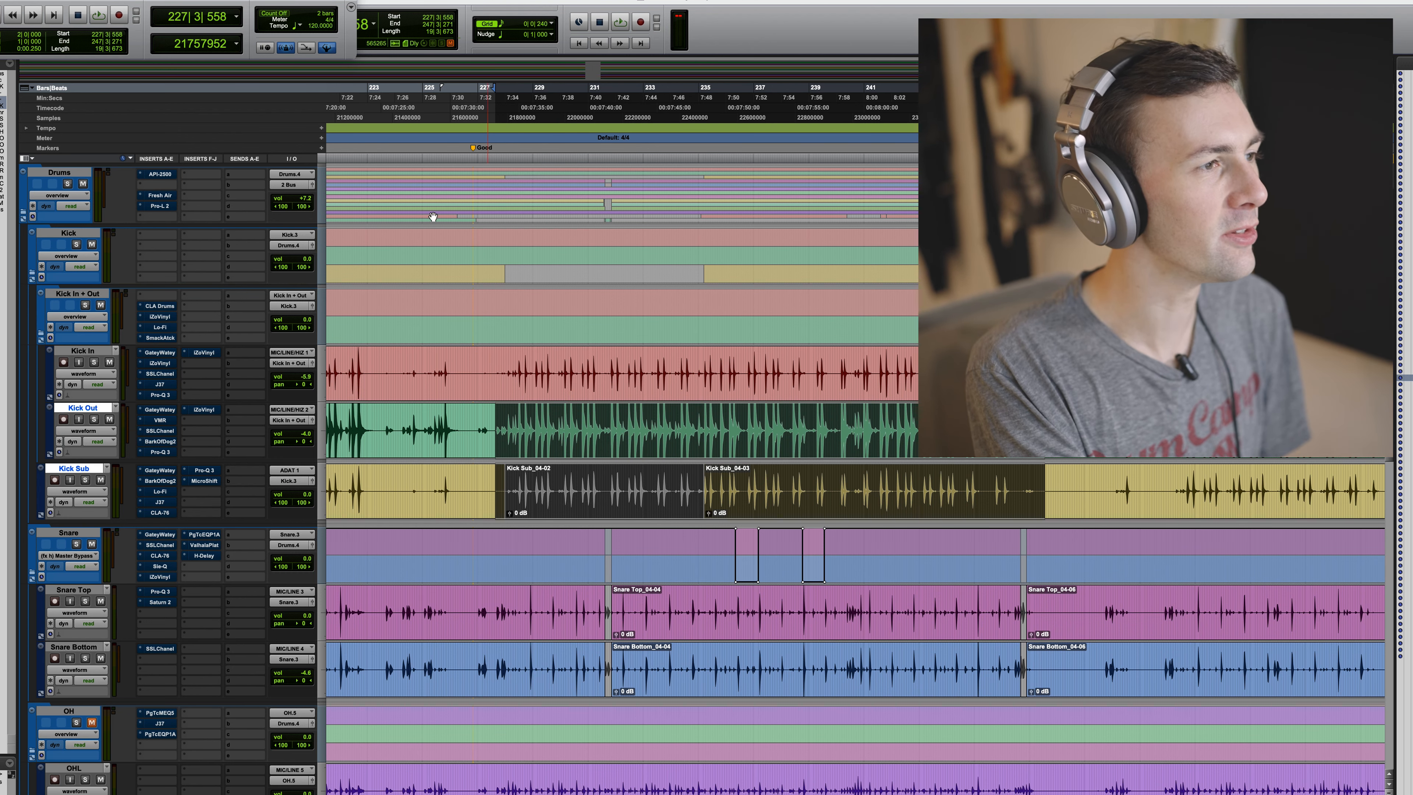
pyautogui.moveTo(312, 206); pyautogui.dragTo(309, 210)
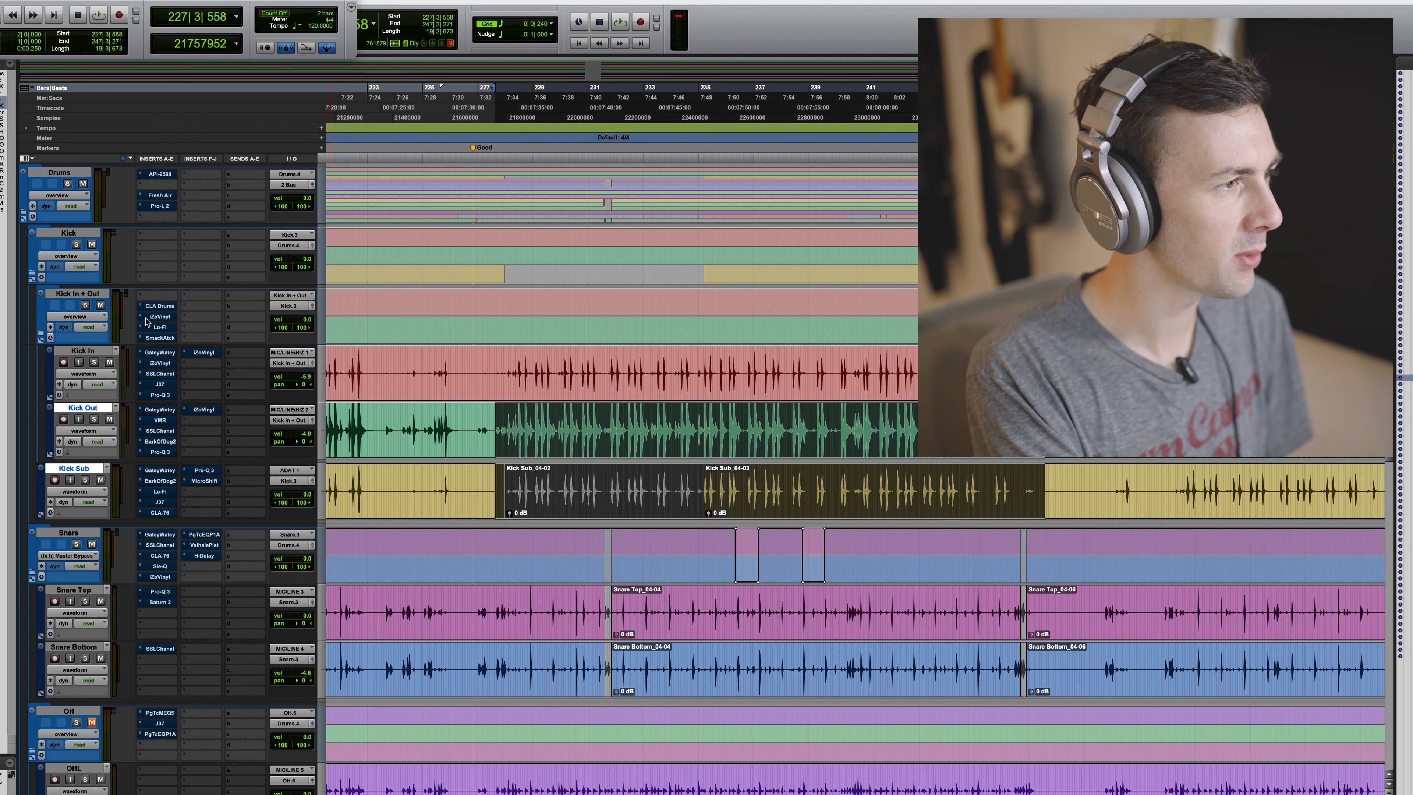
# Turn on the bypassed inserts across the kick, snare and Drums tracks, and audition the processed drum mix.
pyautogui.keyDown('alt'); pyautogui.keyDown('super'); pyautogui.click(156, 353); pyautogui.keyUp('super'); pyautogui.keyUp('alt')
pyautogui.keyDown('alt'); pyautogui.keyDown('super'); pyautogui.click(157, 363); pyautogui.keyUp('super'); pyautogui.keyUp('alt')
pyautogui.keyDown('alt'); pyautogui.keyDown('super'); pyautogui.click(156, 374); pyautogui.keyUp('super'); pyautogui.keyUp('alt')
pyautogui.keyDown('alt'); pyautogui.keyDown('super'); pyautogui.click(156, 385); pyautogui.keyUp('super'); pyautogui.keyUp('alt')
pyautogui.keyDown('alt'); pyautogui.keyDown('super'); pyautogui.click(157, 393); pyautogui.keyUp('super'); pyautogui.keyUp('alt')
pyautogui.keyDown('alt'); pyautogui.keyDown('super'); pyautogui.click(201, 354); pyautogui.keyUp('super'); pyautogui.keyUp('alt')
pyautogui.keyDown('alt'); pyautogui.keyDown('super'); pyautogui.click(211, 482); pyautogui.keyUp('super'); pyautogui.keyUp('alt')
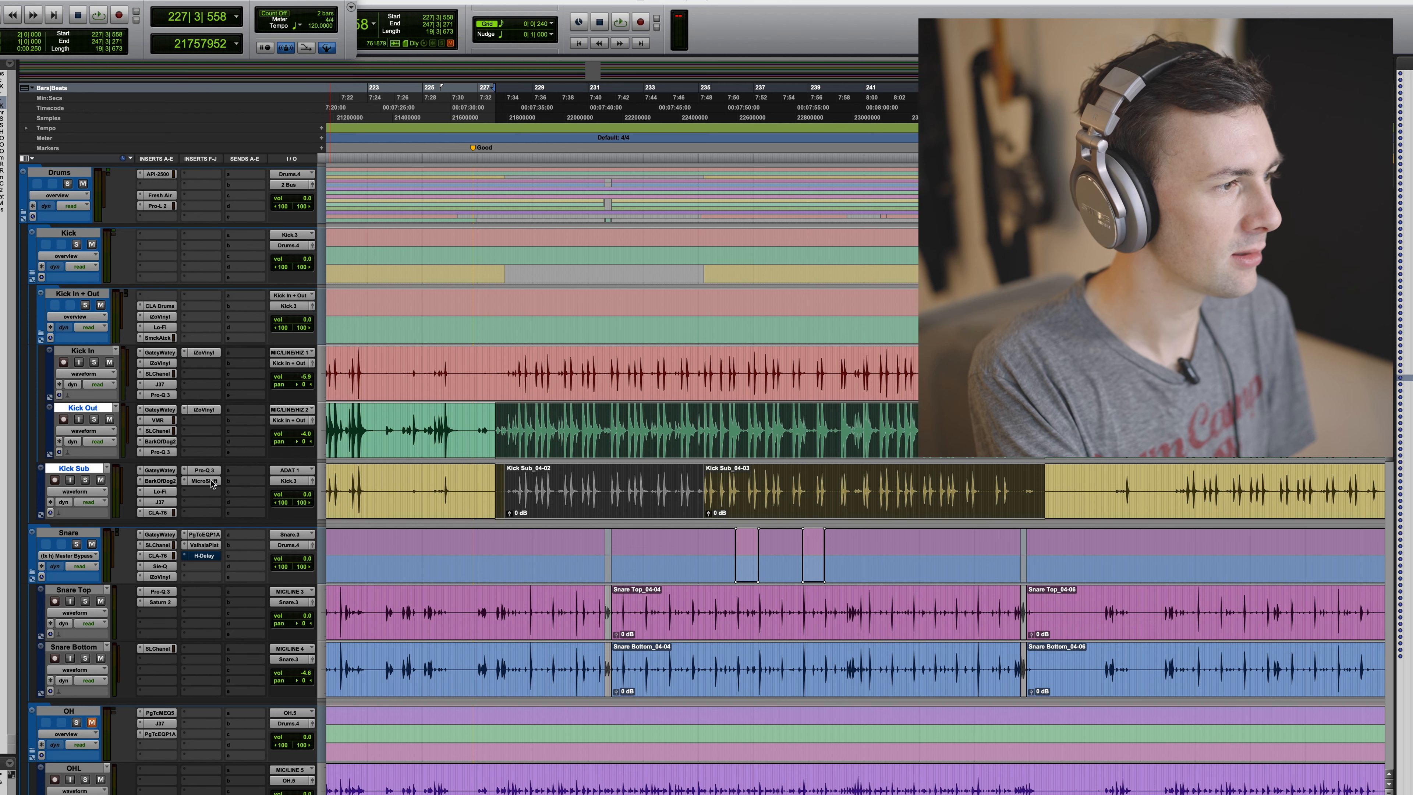
pyautogui.keyDown('alt'); pyautogui.keyDown('super'); pyautogui.click(203, 556); pyautogui.keyUp('super'); pyautogui.keyUp('alt')
pyautogui.press('space')
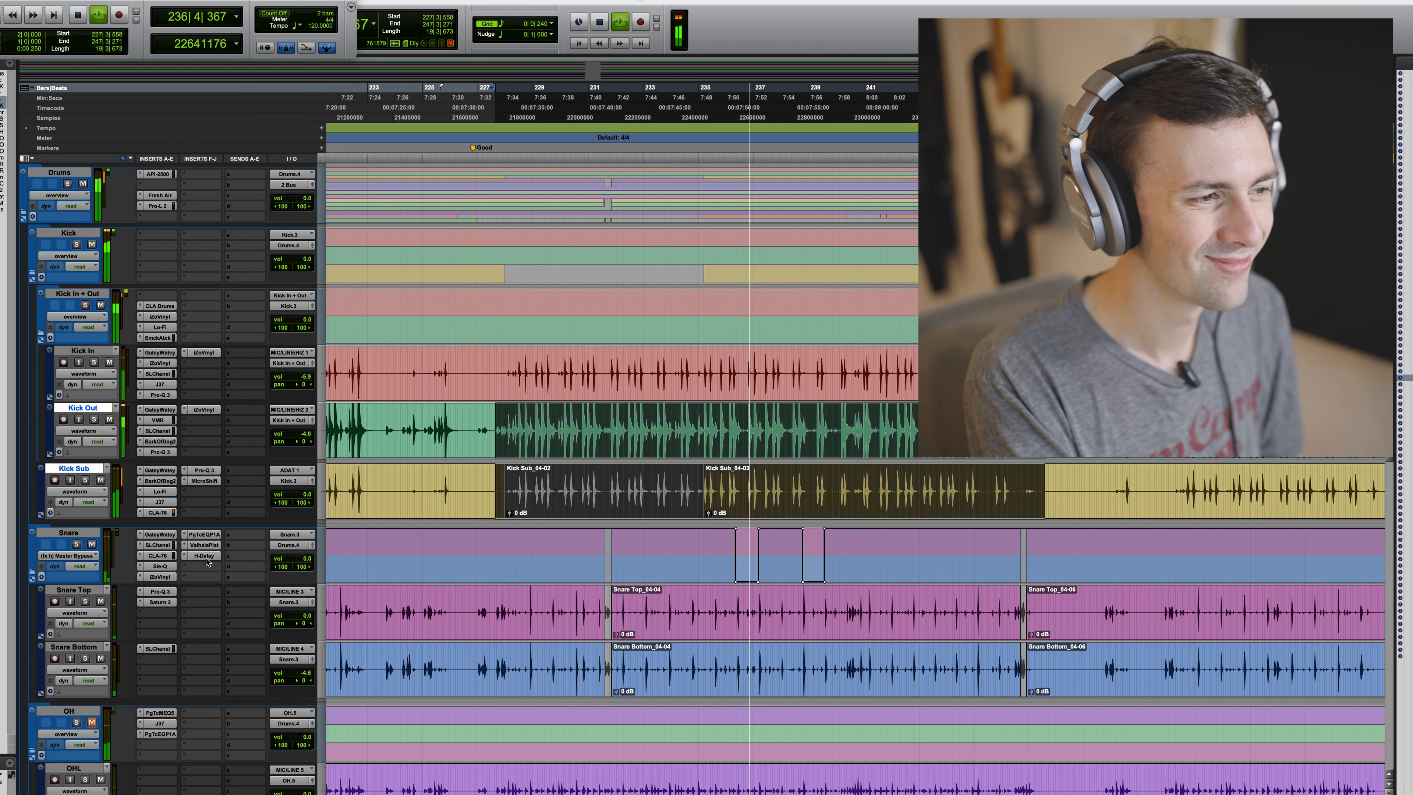
pyautogui.press('space')
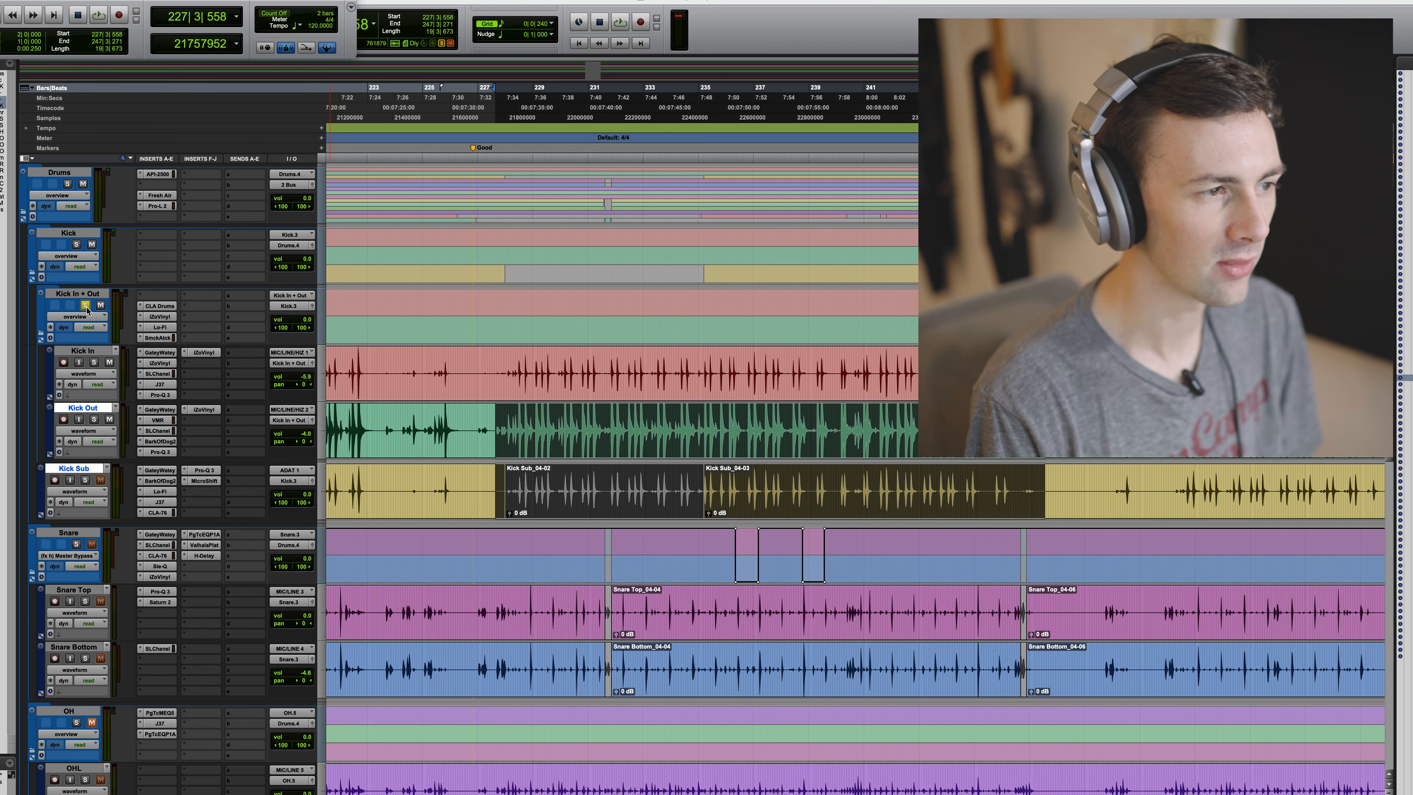
# Solo Kick In + Out together with Kick Sub and audition the kick, including the passage from bar 238.
pyautogui.press('space')
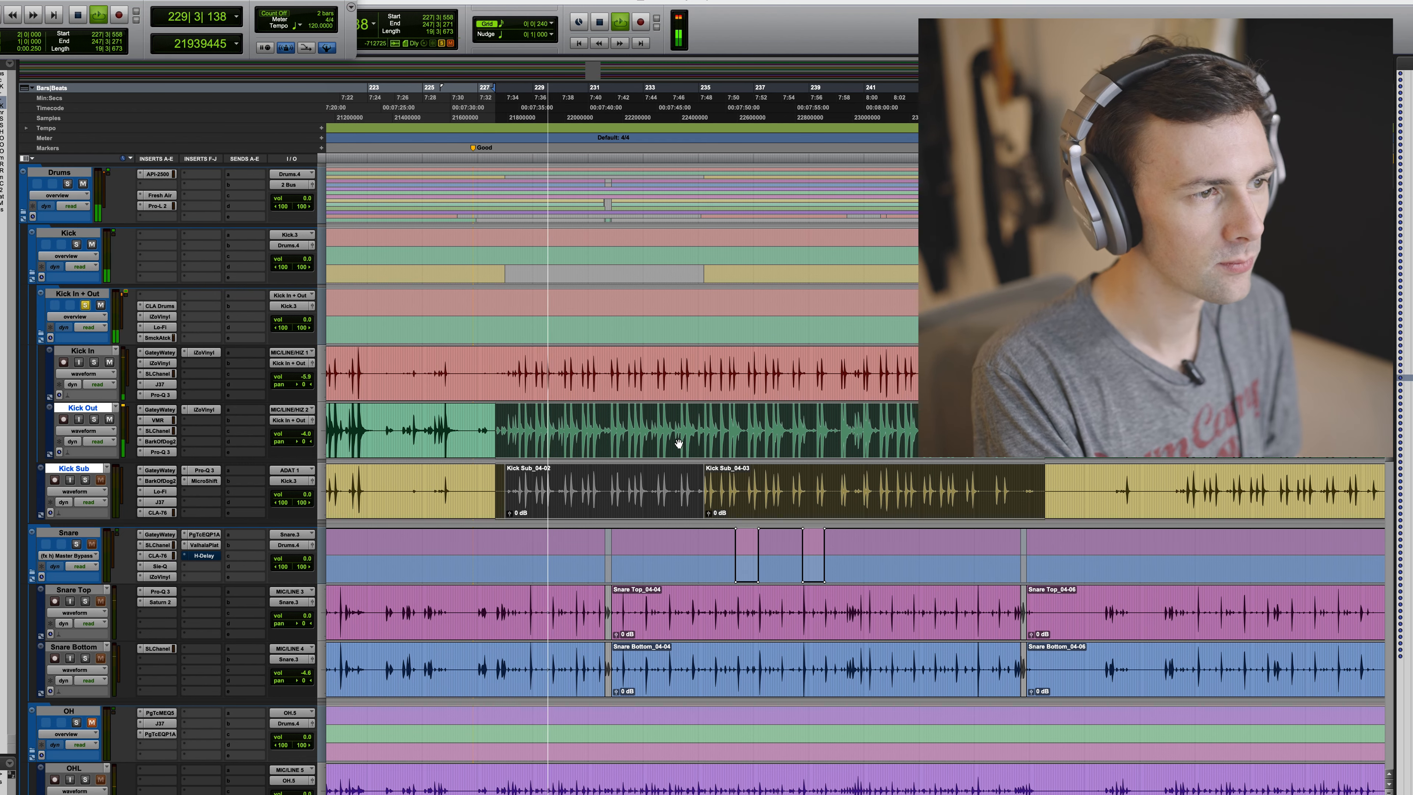
pyautogui.press('space')
pyautogui.click(700, 421)
pyautogui.press('space')
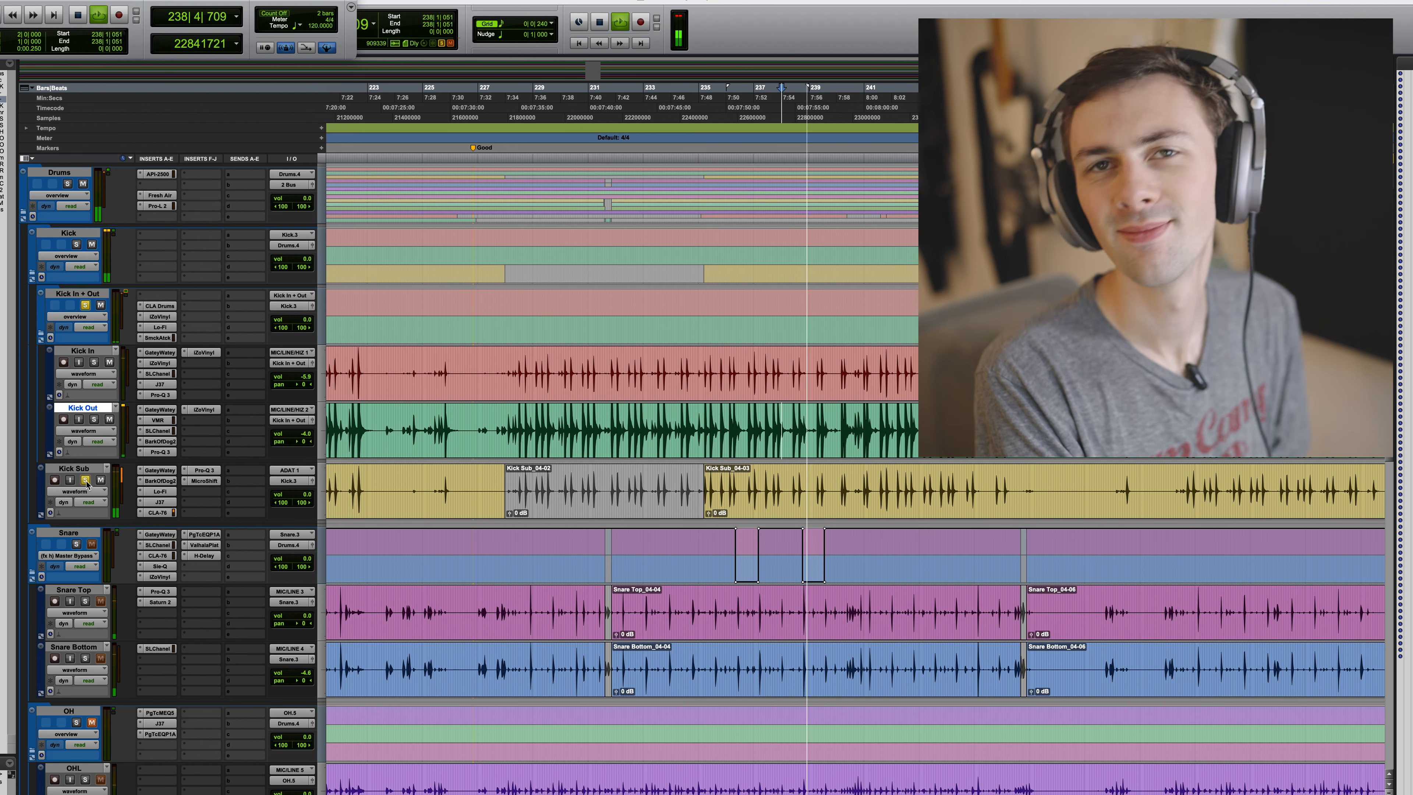
pyautogui.press('space')
# Solo Kick In, audition it from 228|2|463, and bypass its active inserts.
pyautogui.click(513, 419)
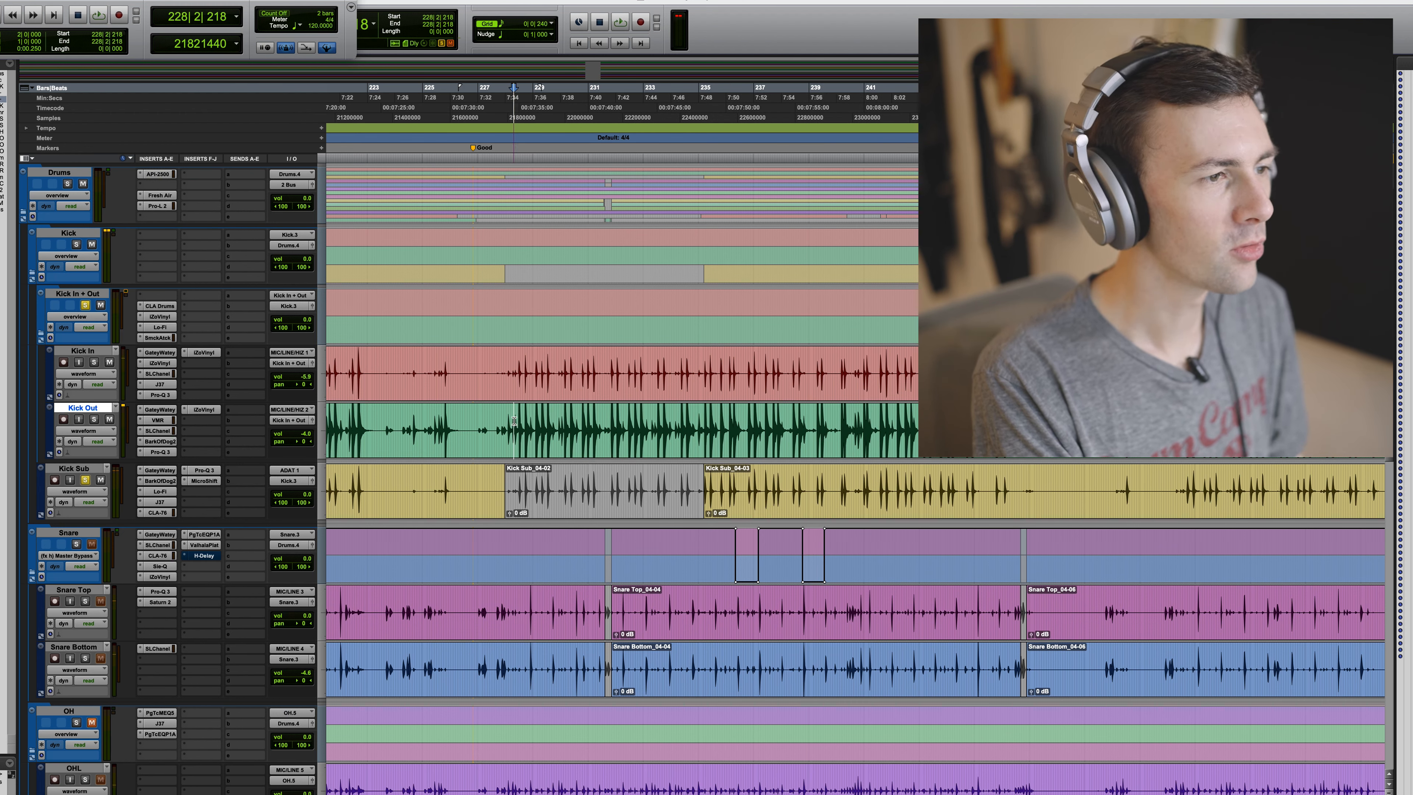
pyautogui.click(524, 425)
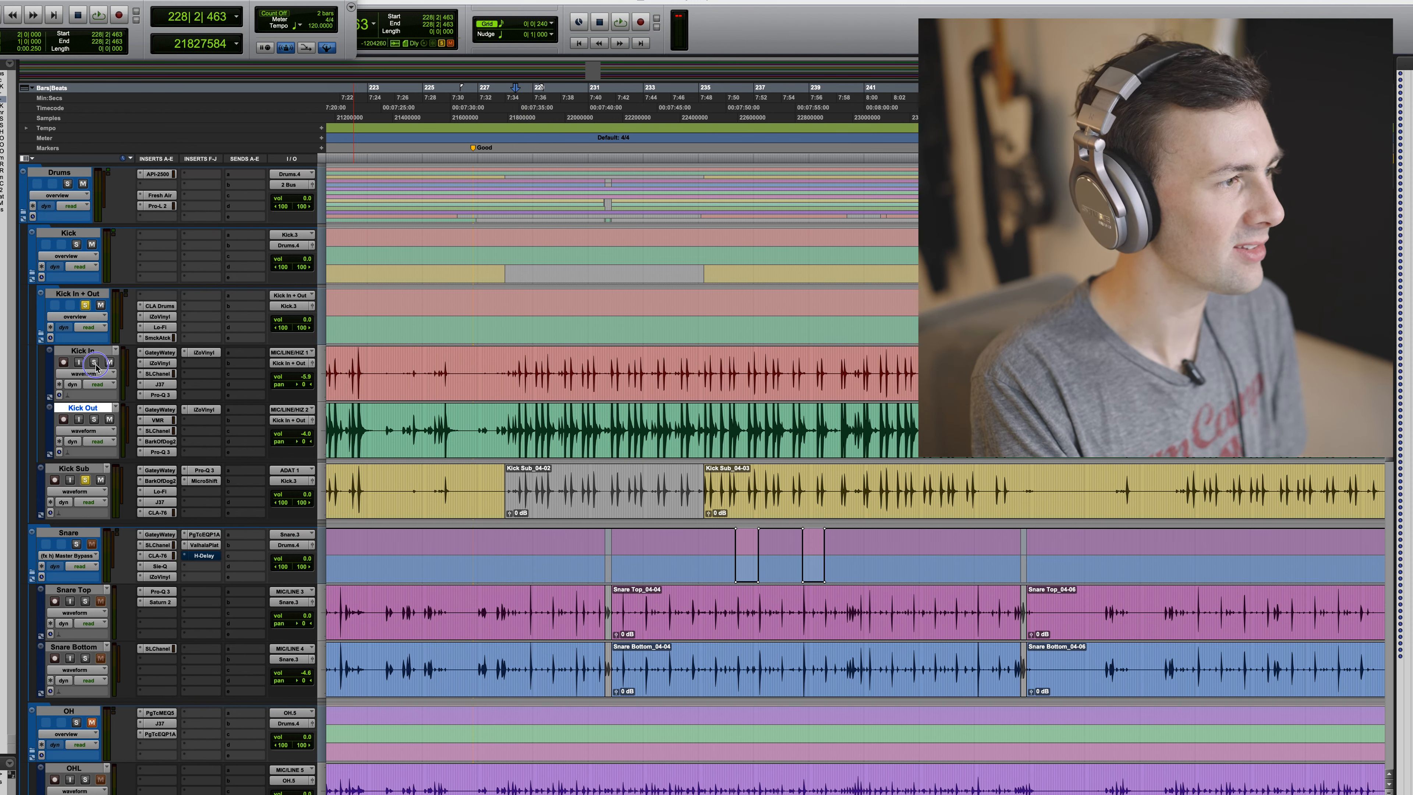
pyautogui.press('space')
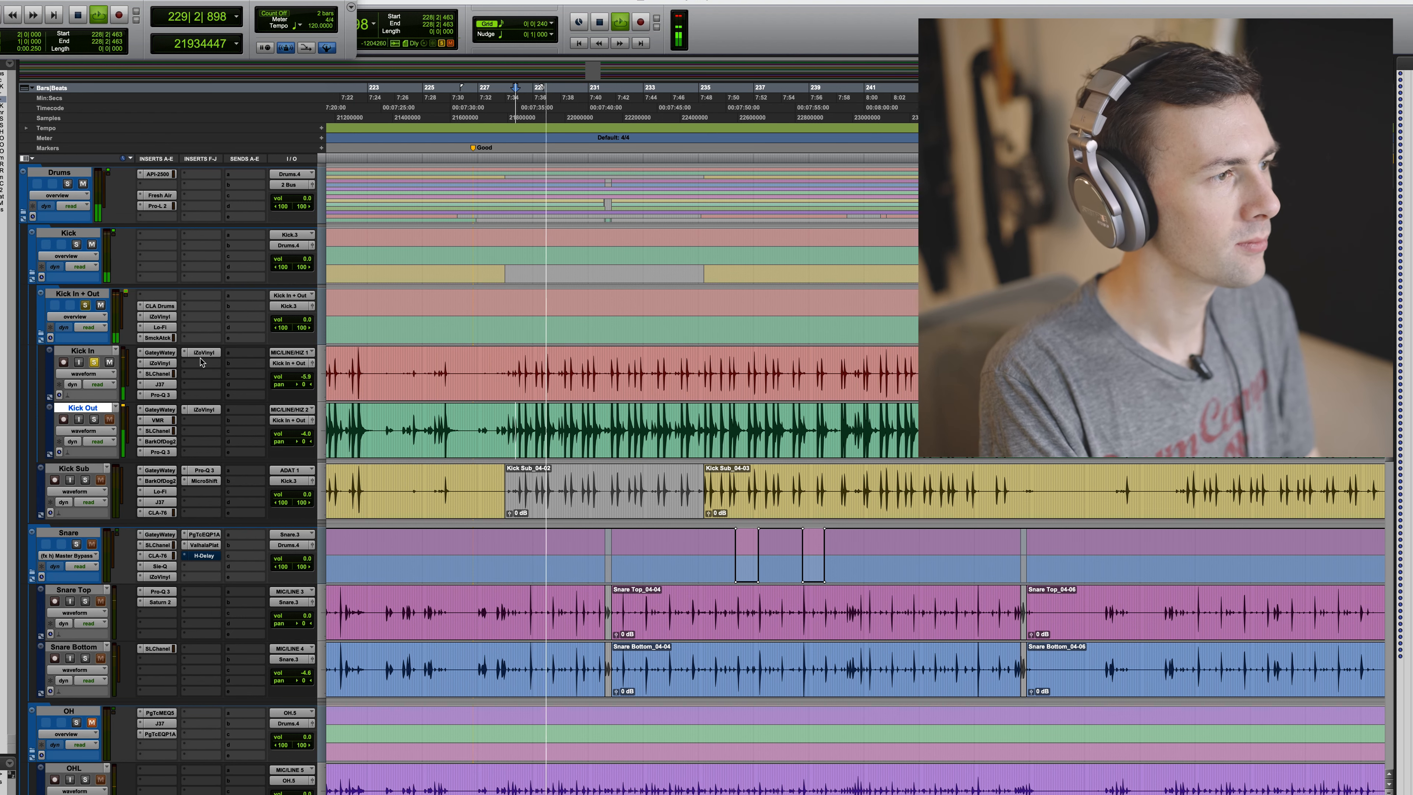
pyautogui.press('space')
pyautogui.keyDown('super'); pyautogui.click(161, 395); pyautogui.keyUp('super')
pyautogui.keyDown('super'); pyautogui.click(161, 384); pyautogui.keyUp('super')
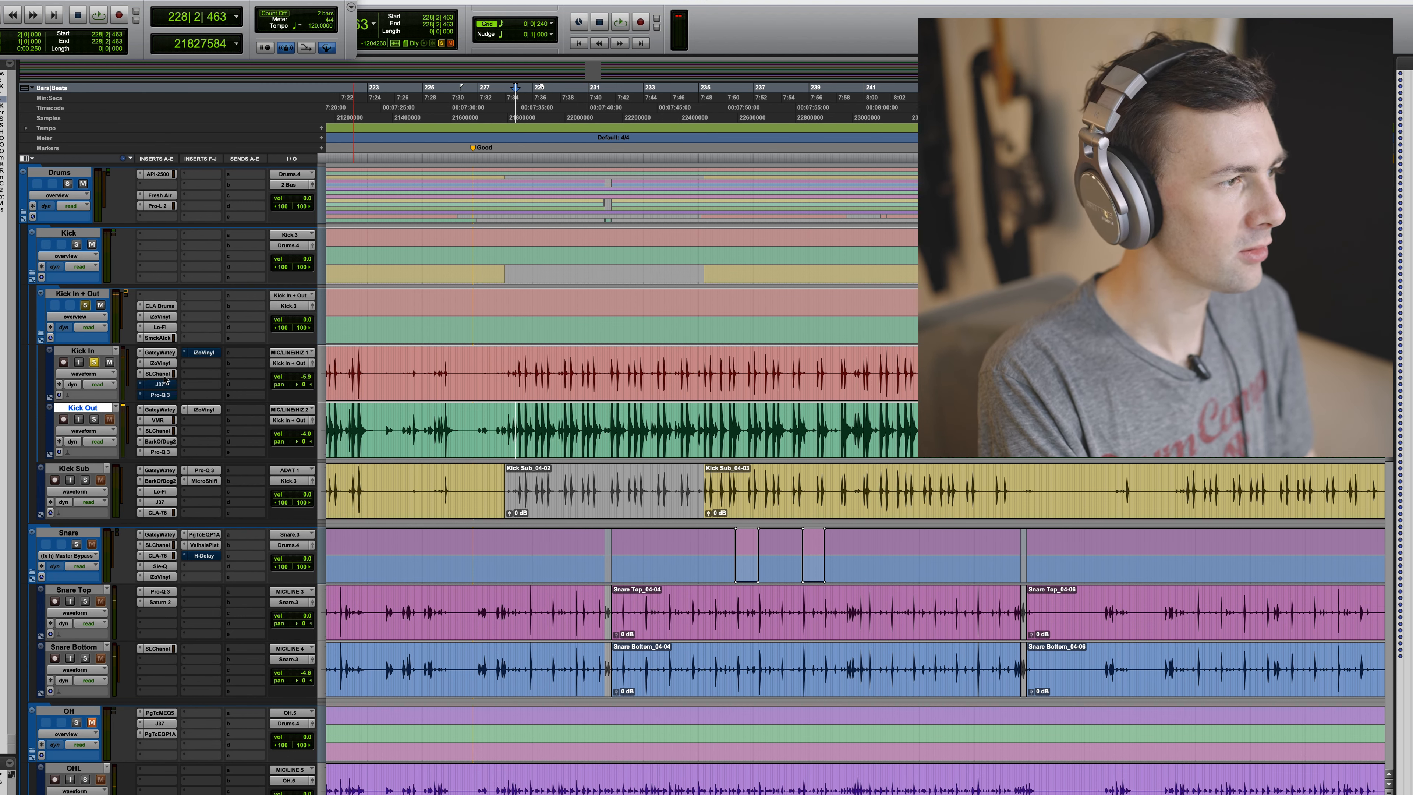
# Examine the Gatey Watey gate settings on Kick In, close the plug-in and switch it to bypass.
pyautogui.click(161, 353)
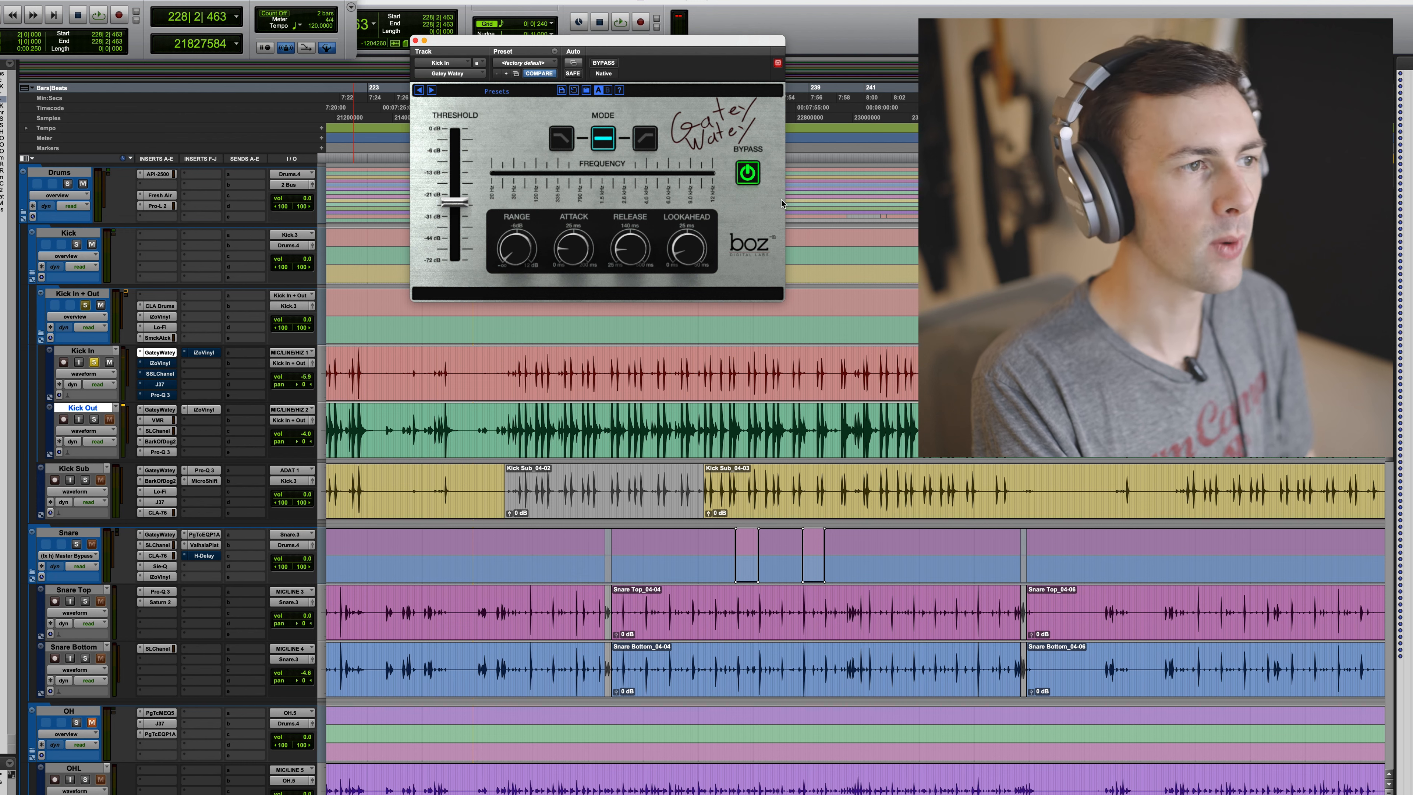
pyautogui.moveTo(438, 37); pyautogui.dragTo(492, 114)
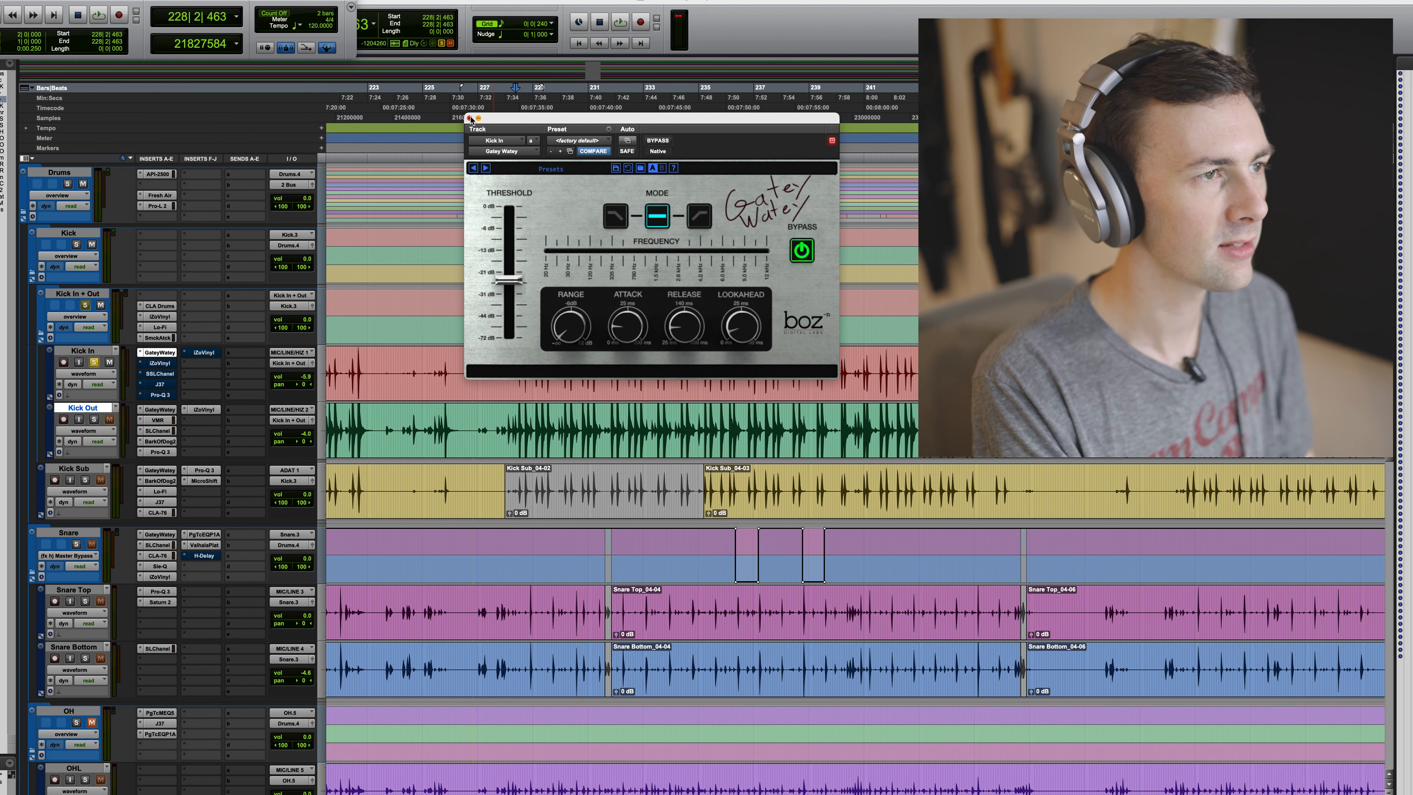
pyautogui.click(470, 118)
pyautogui.click(170, 354)
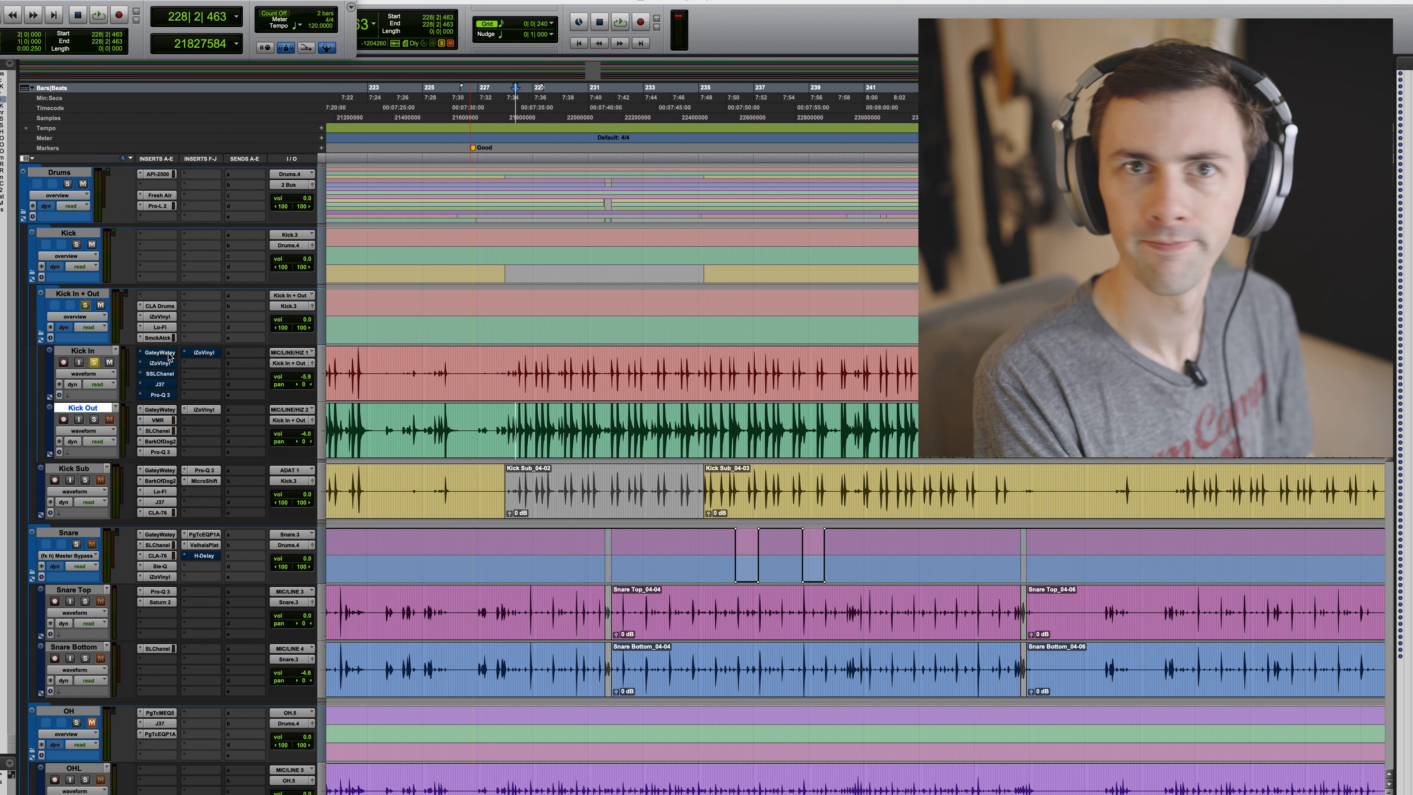
# Bypass the Kick In + Out inserts and audition Kick In with Gatey Watey turned off and on.
pyautogui.press('space')
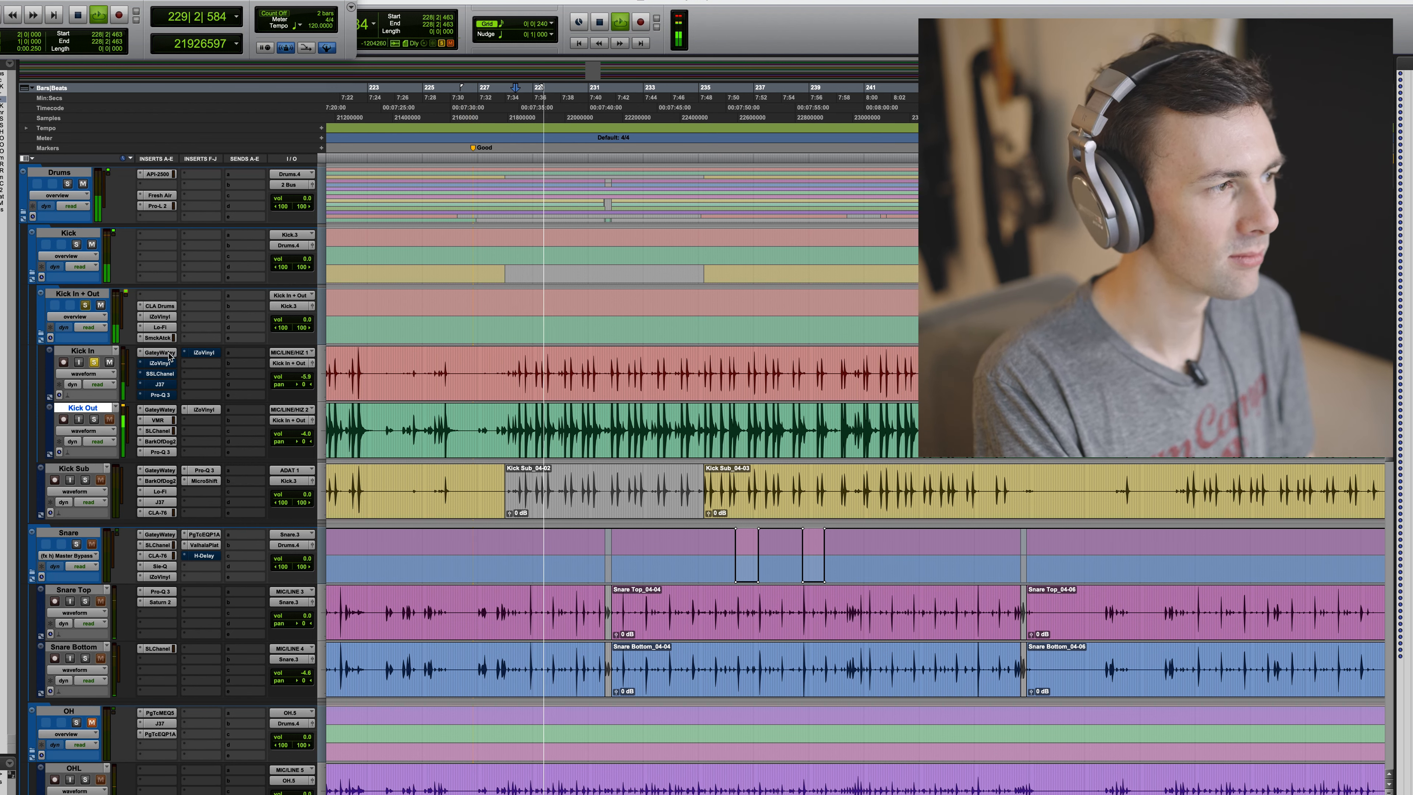
pyautogui.press('space')
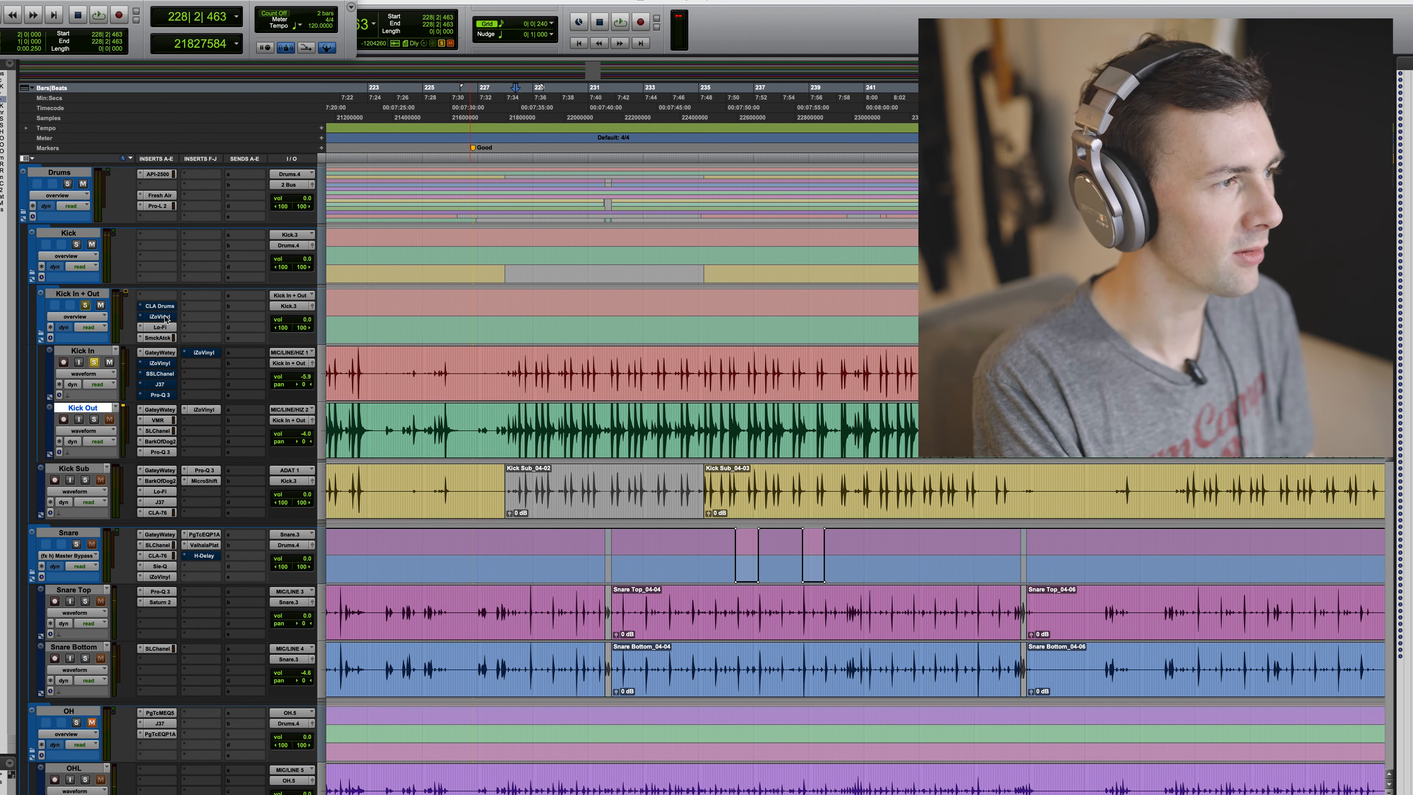
pyautogui.press('space')
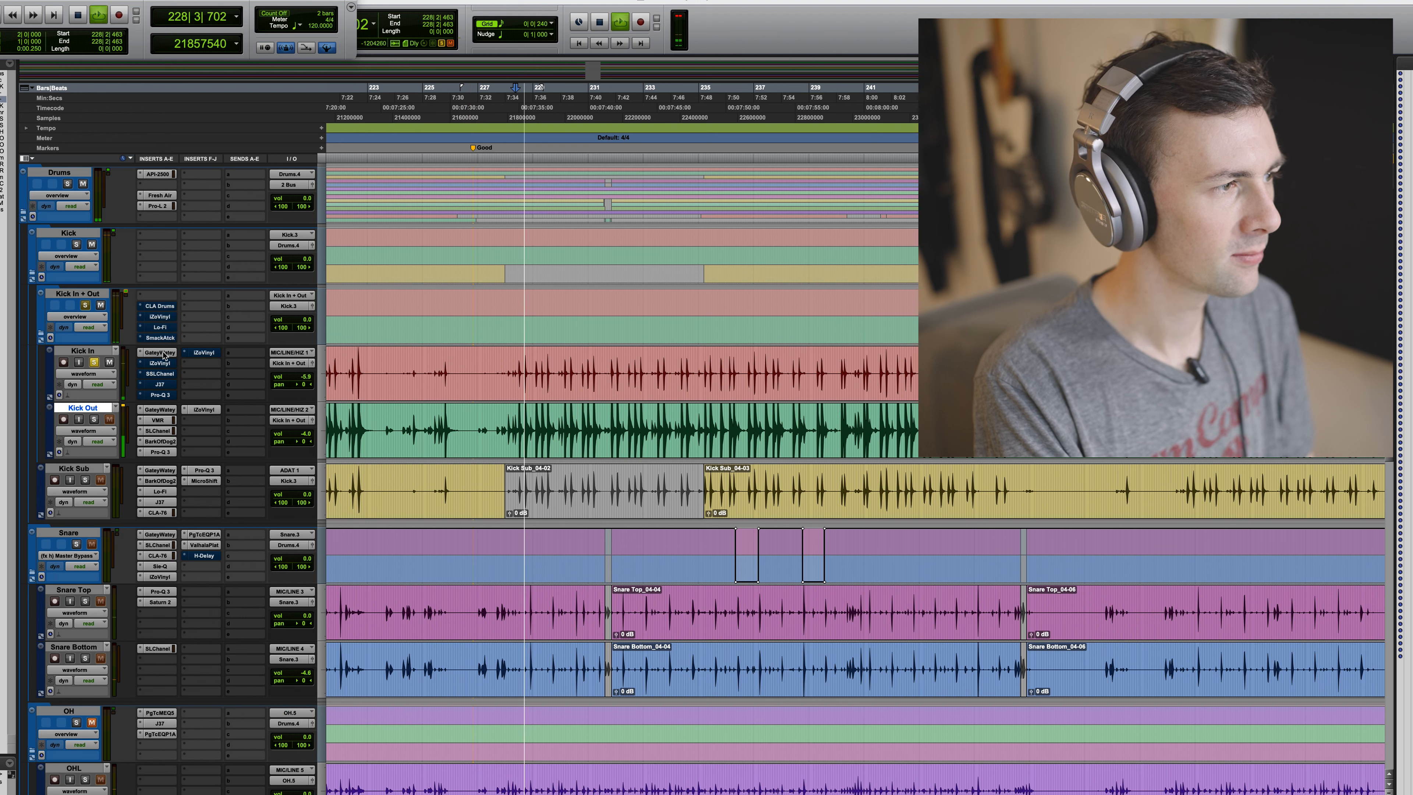
pyautogui.press('space')
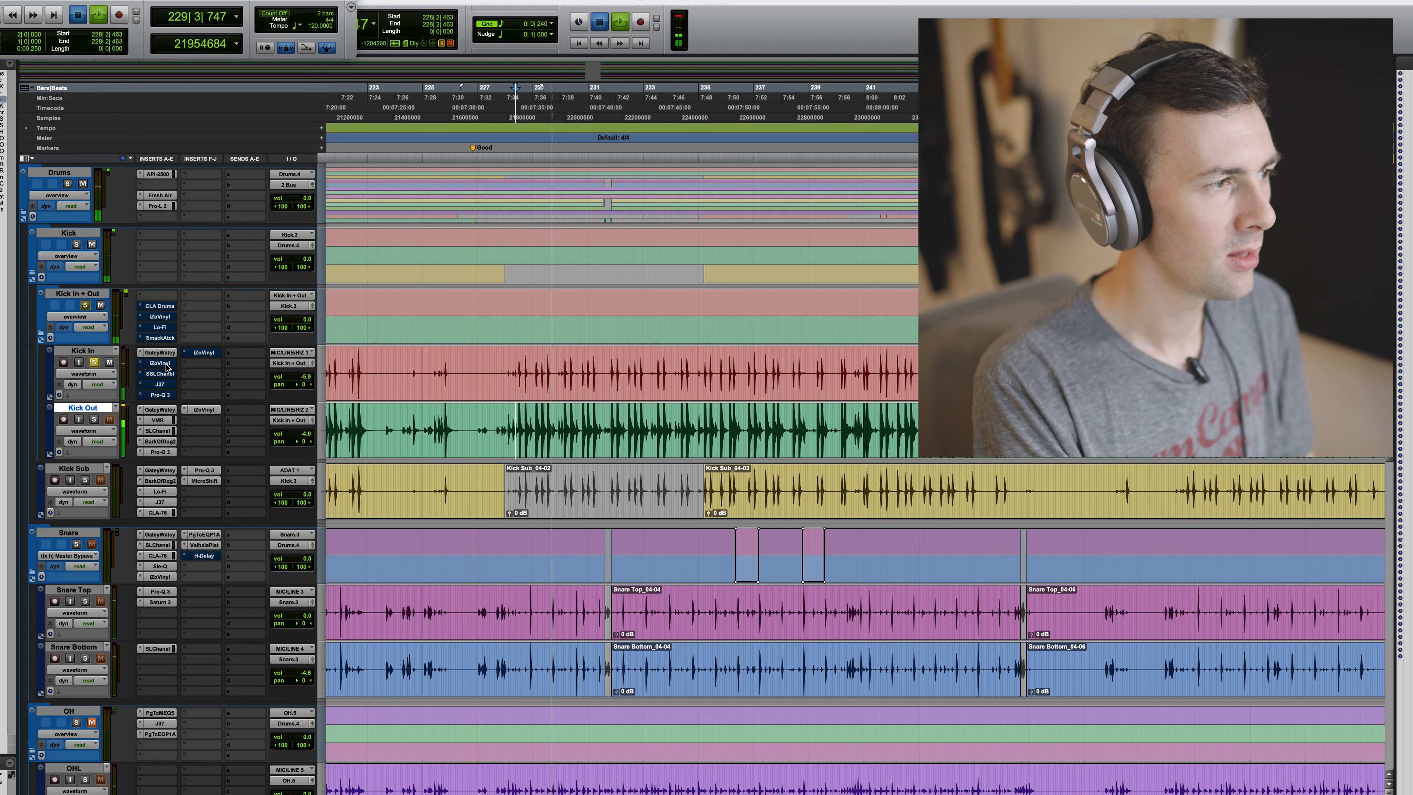
# Open iZotope Vinyl on Kick In, take it out of bypass, and audition the kick through it.
pyautogui.click(166, 366)
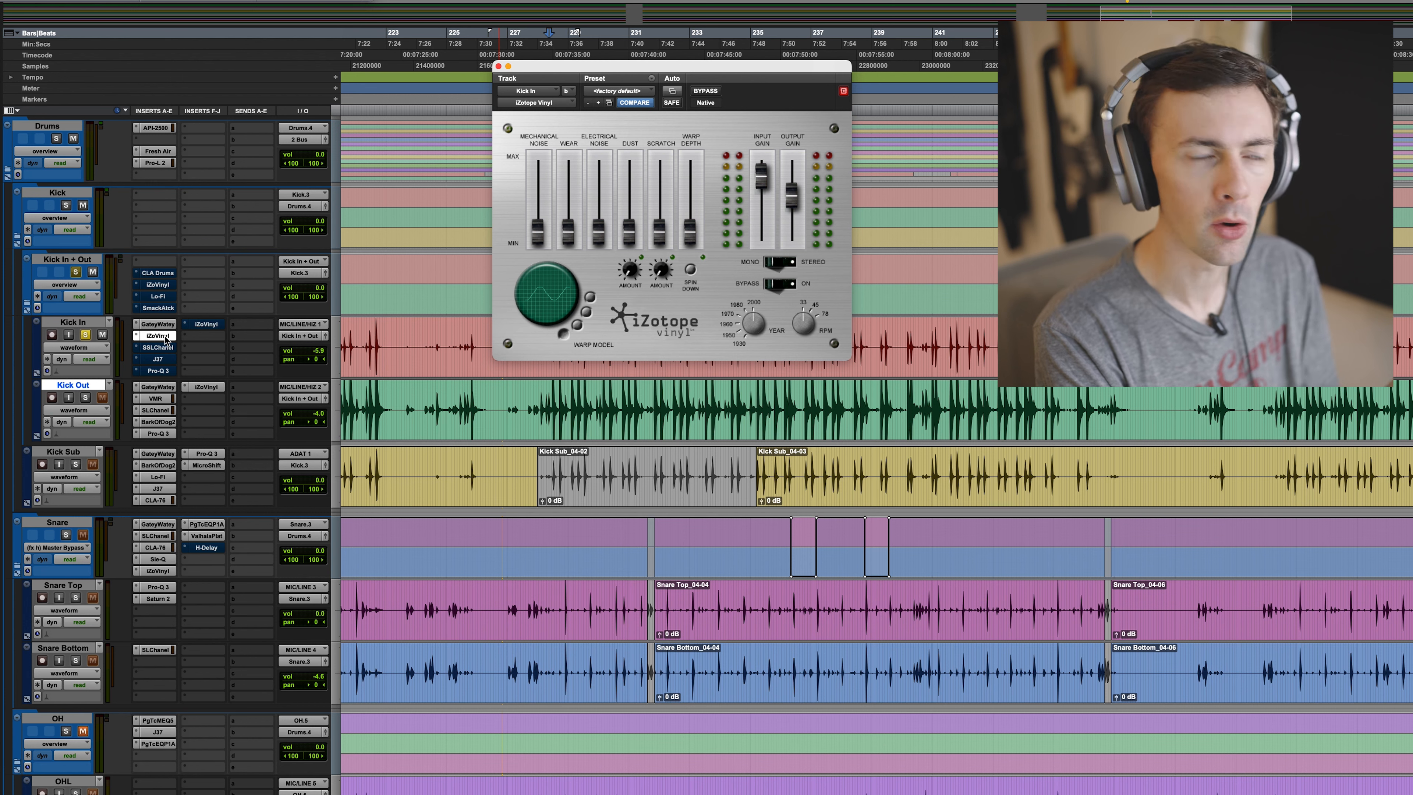
pyautogui.press('space')
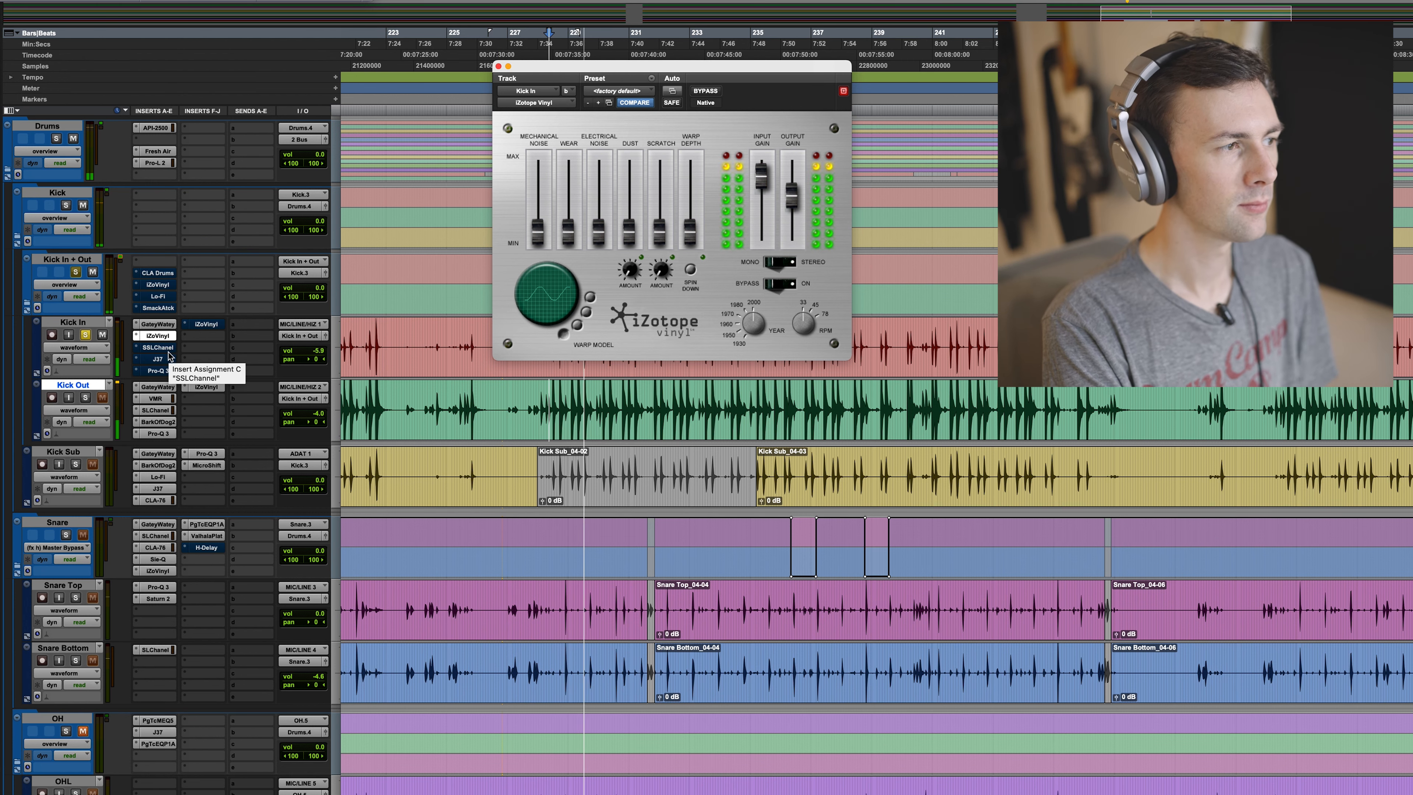
# Open SSLChannel on Kick In and compare the kick with it bypassed and active, leaving the plug-in active.
pyautogui.click(158, 347)
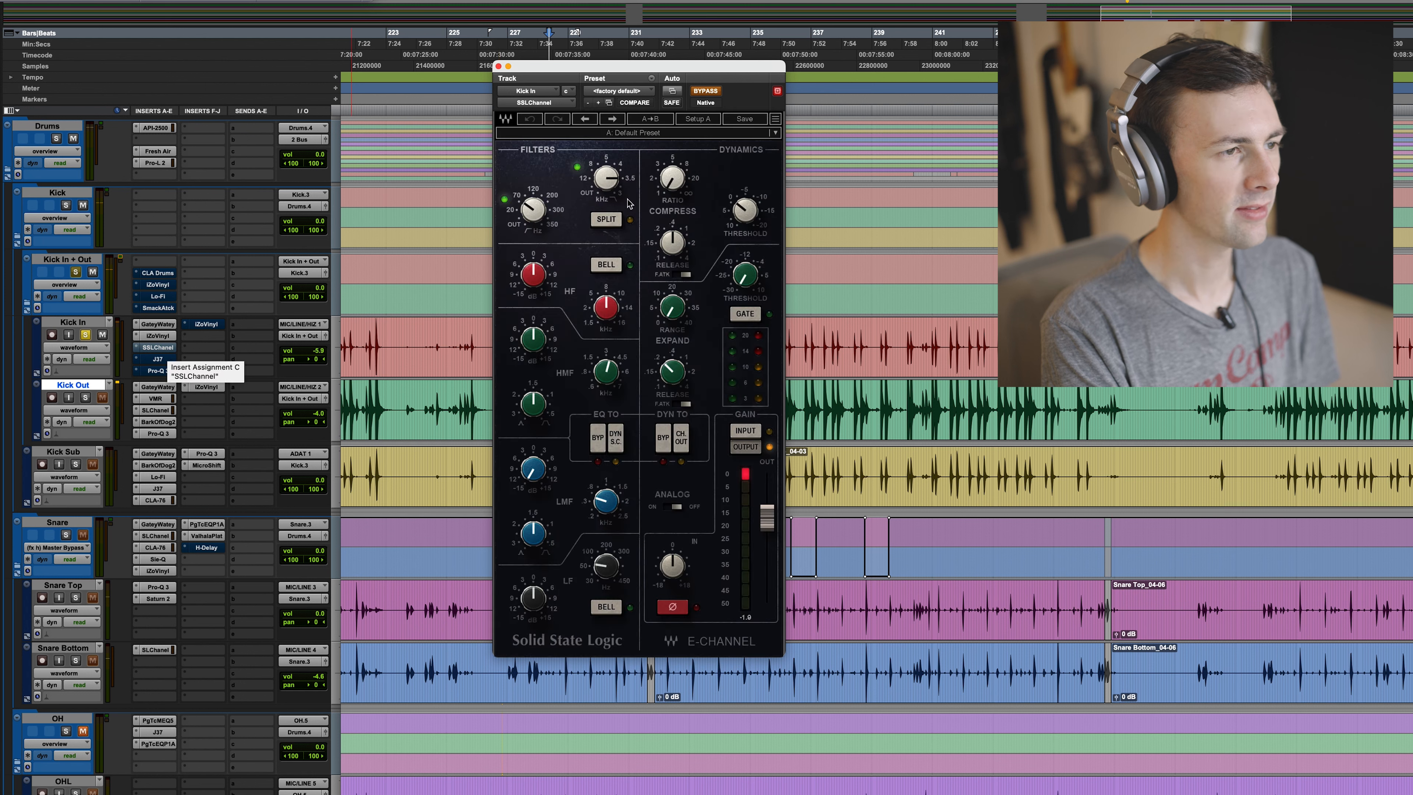
pyautogui.click(696, 91)
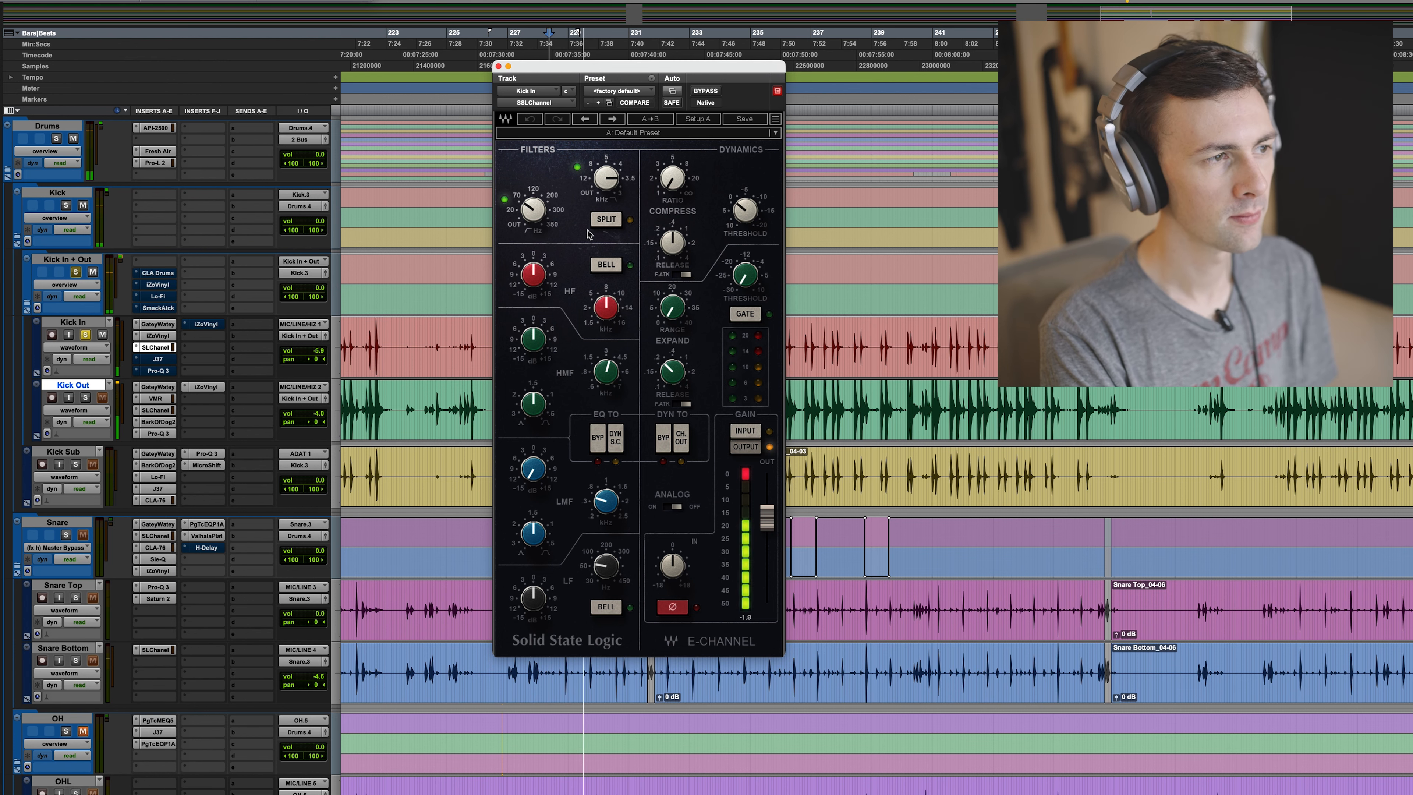
pyautogui.click(714, 94)
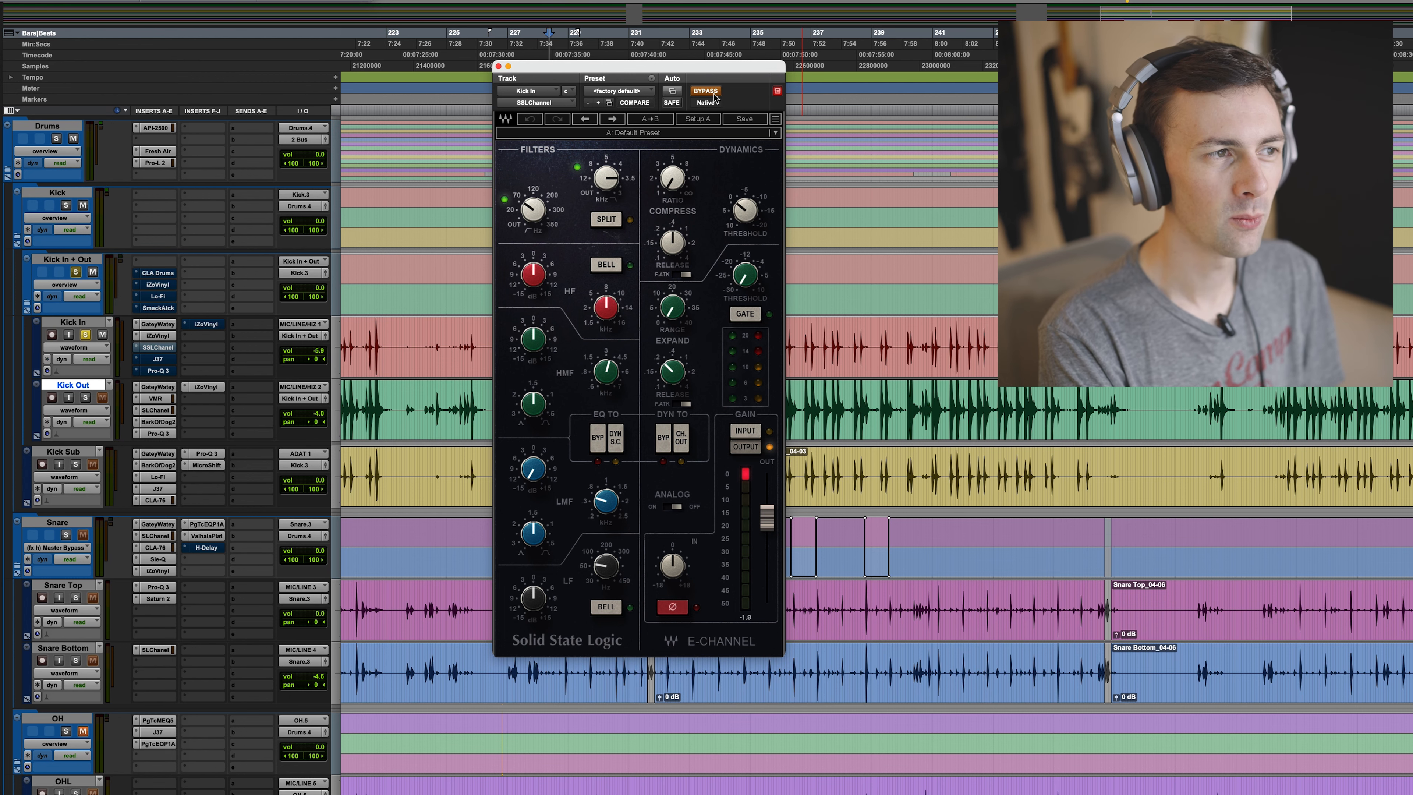
pyautogui.click(706, 91)
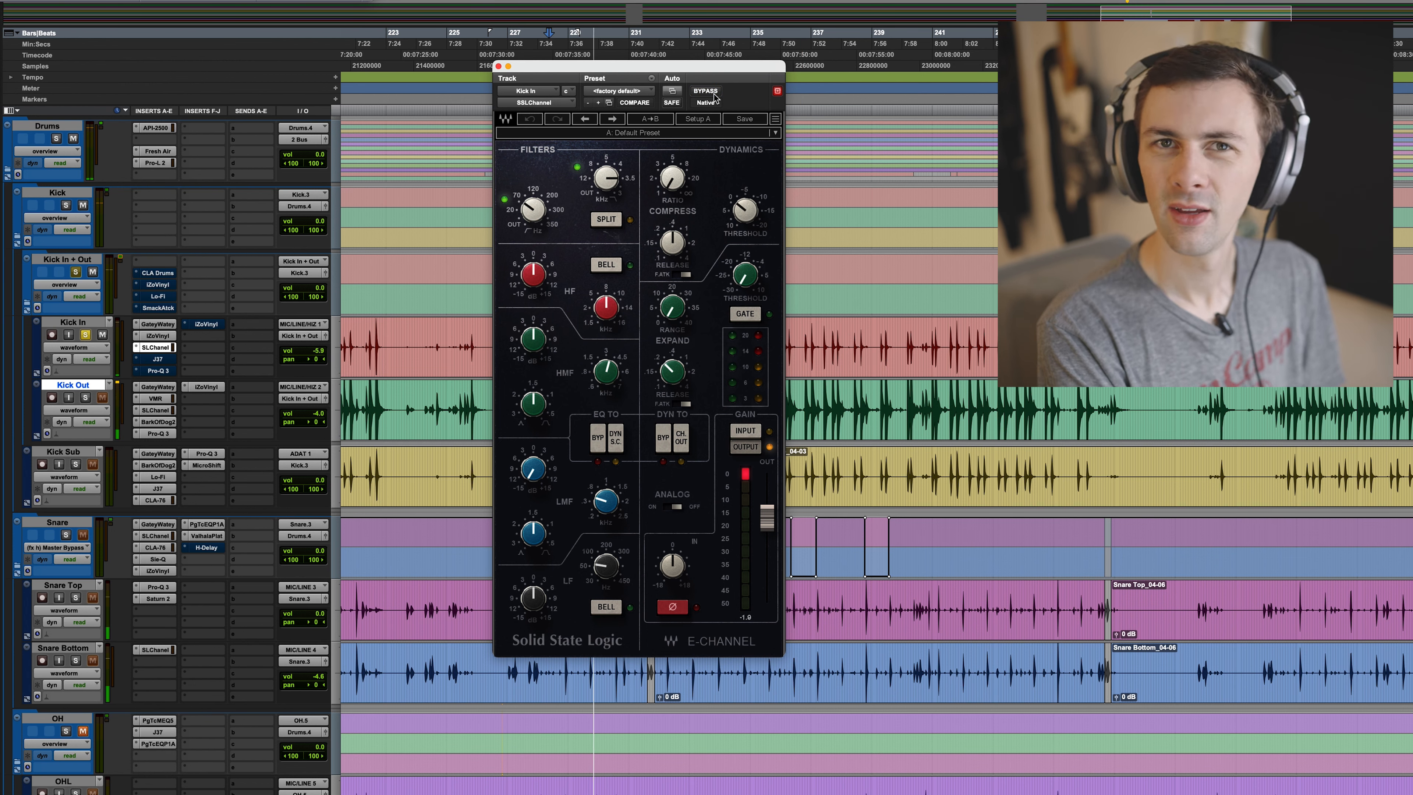
pyautogui.press('space')
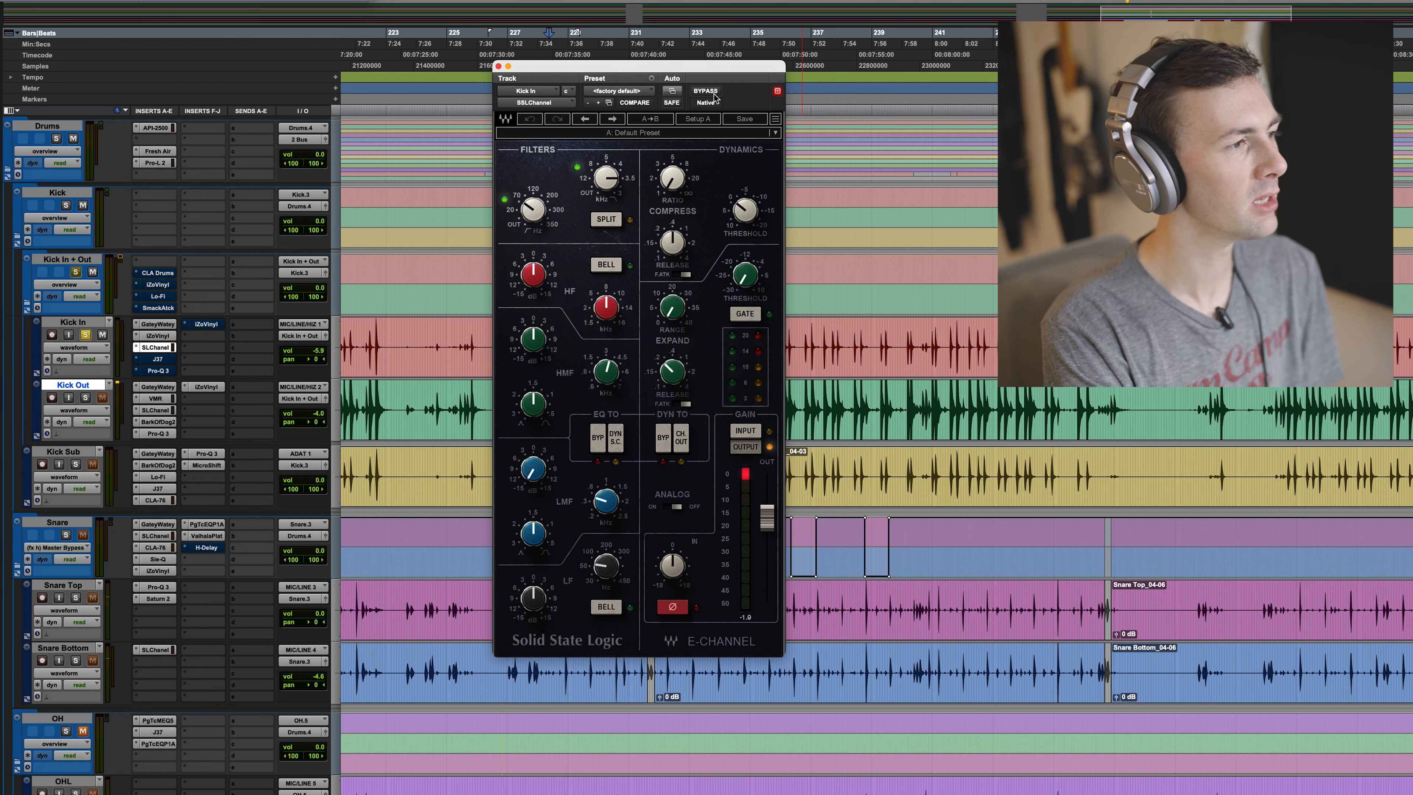
# Open the J37 tape plug-in on Kick In and toggle its bypass to compare the sound, leaving it active.
pyautogui.click(158, 361)
pyautogui.moveTo(783, 69); pyautogui.dragTo(714, 75)
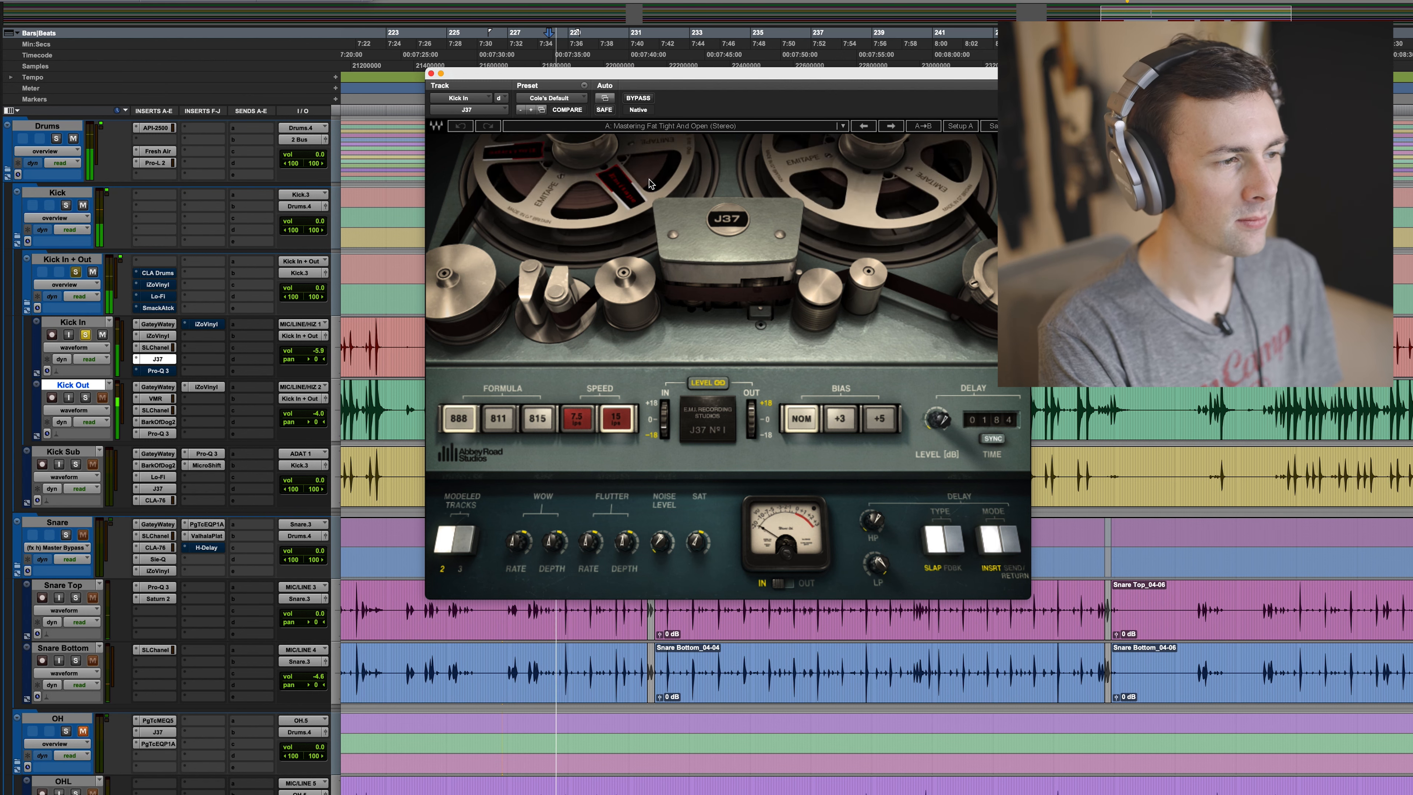
pyautogui.click(631, 98)
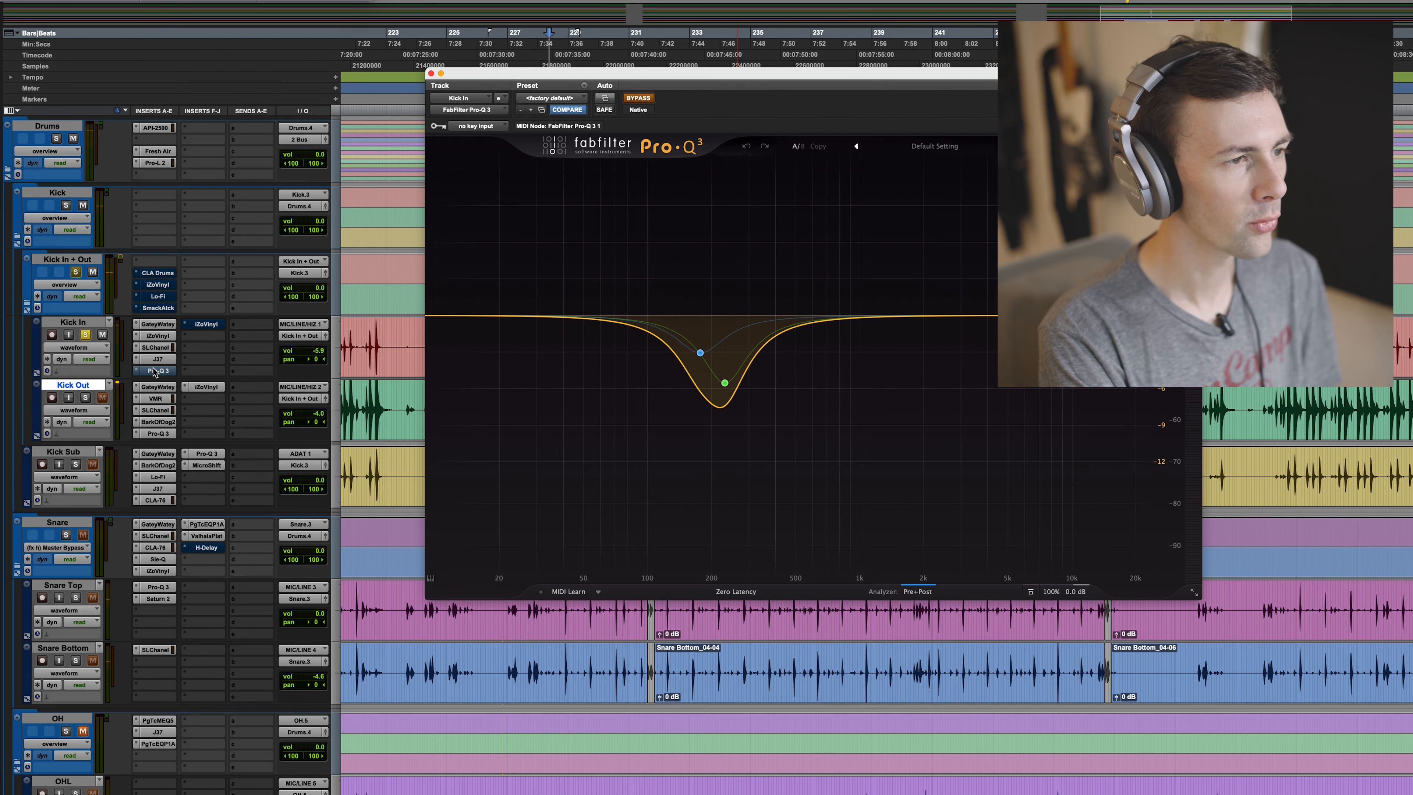
# Enable FabFilter Pro-Q 3 on Kick In, inspect its two low-mid cuts, and compare the kick with the EQ bypassed and active.
pyautogui.click(641, 101)
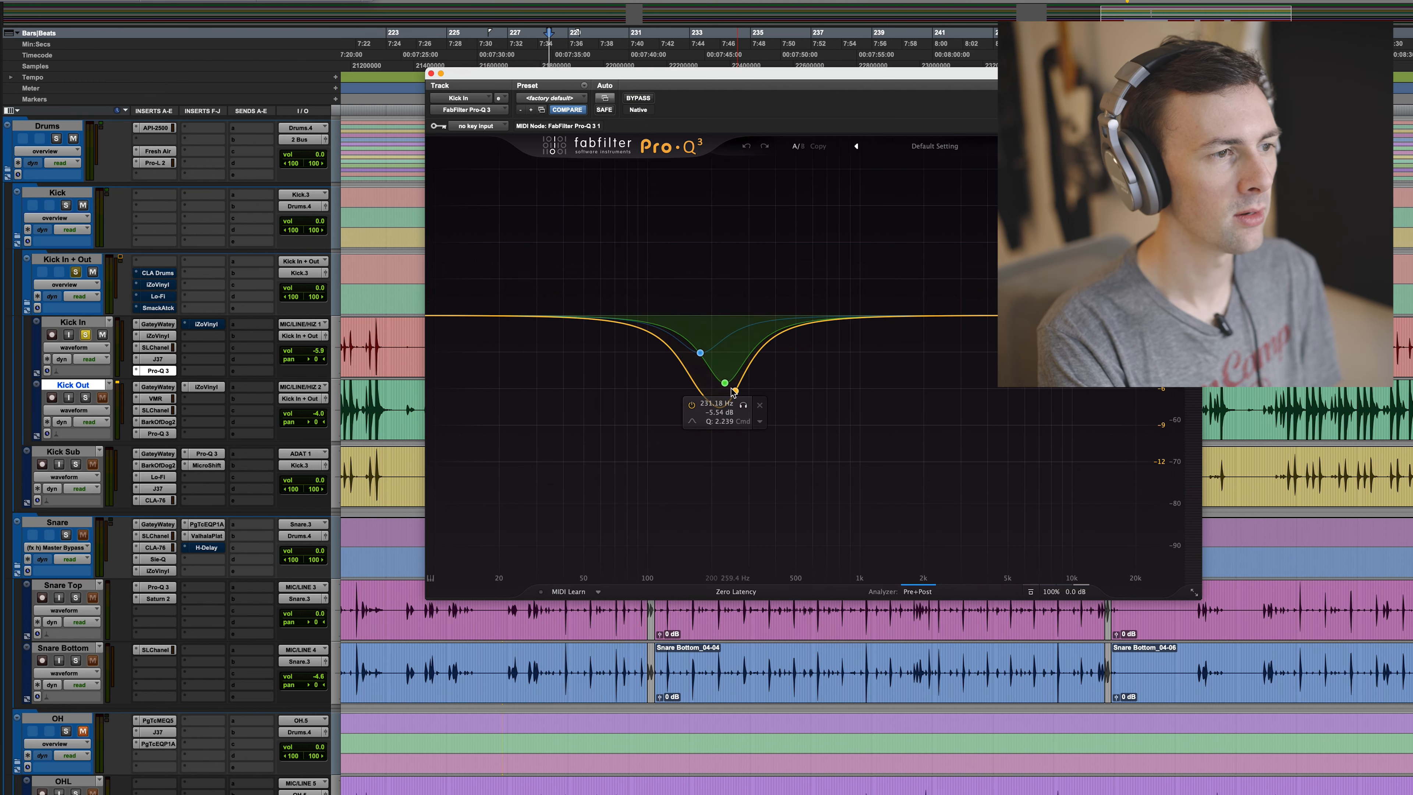
pyautogui.moveTo(721, 379)
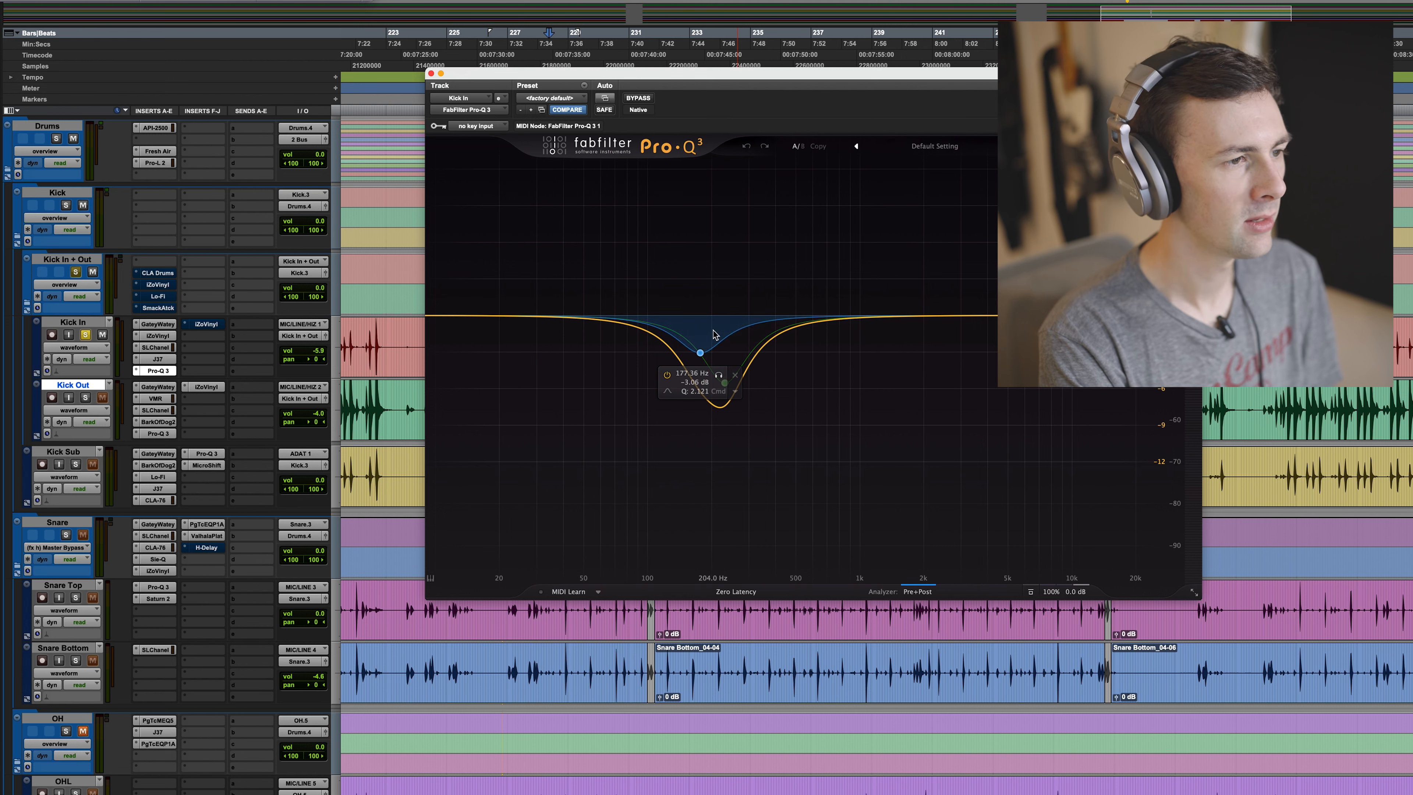
pyautogui.press('space')
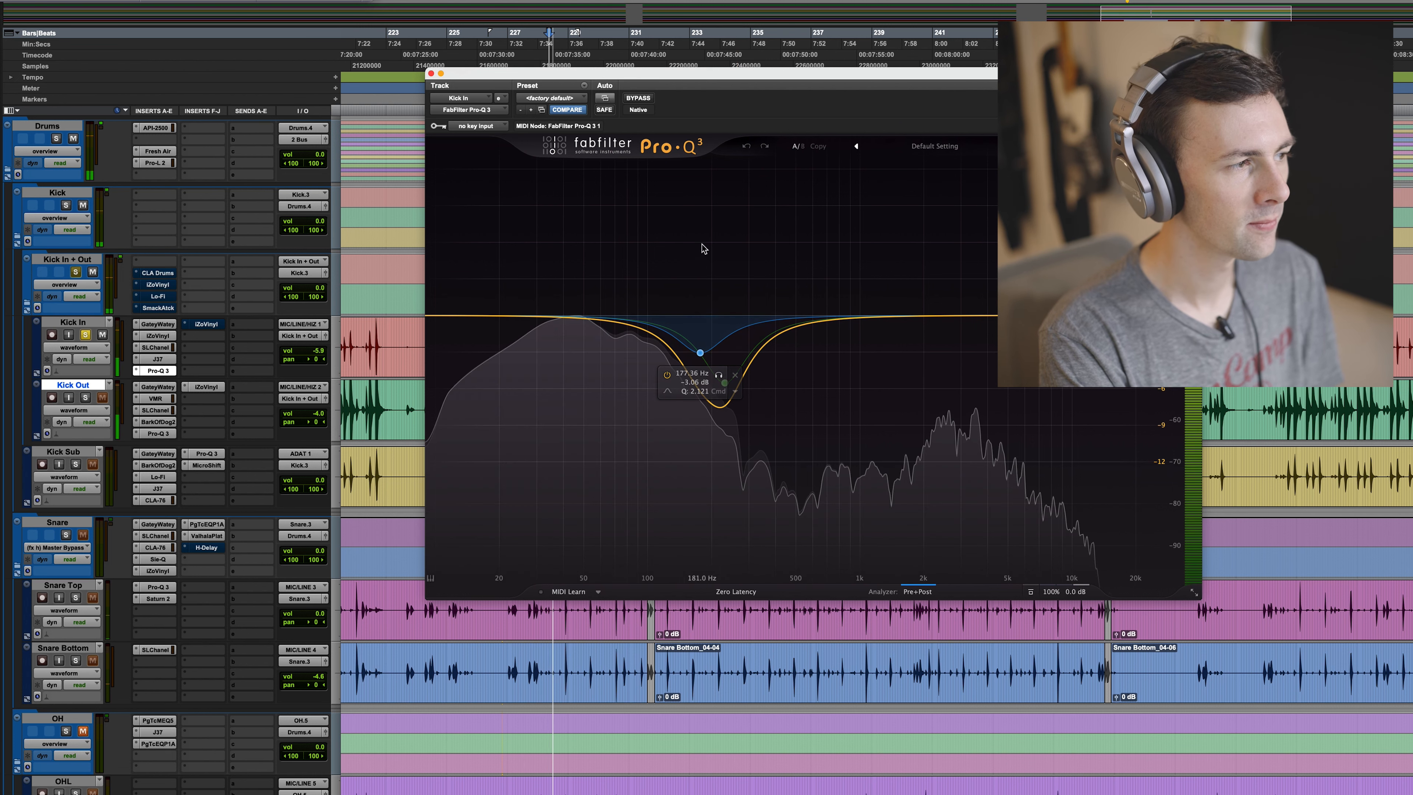
pyautogui.click(638, 98)
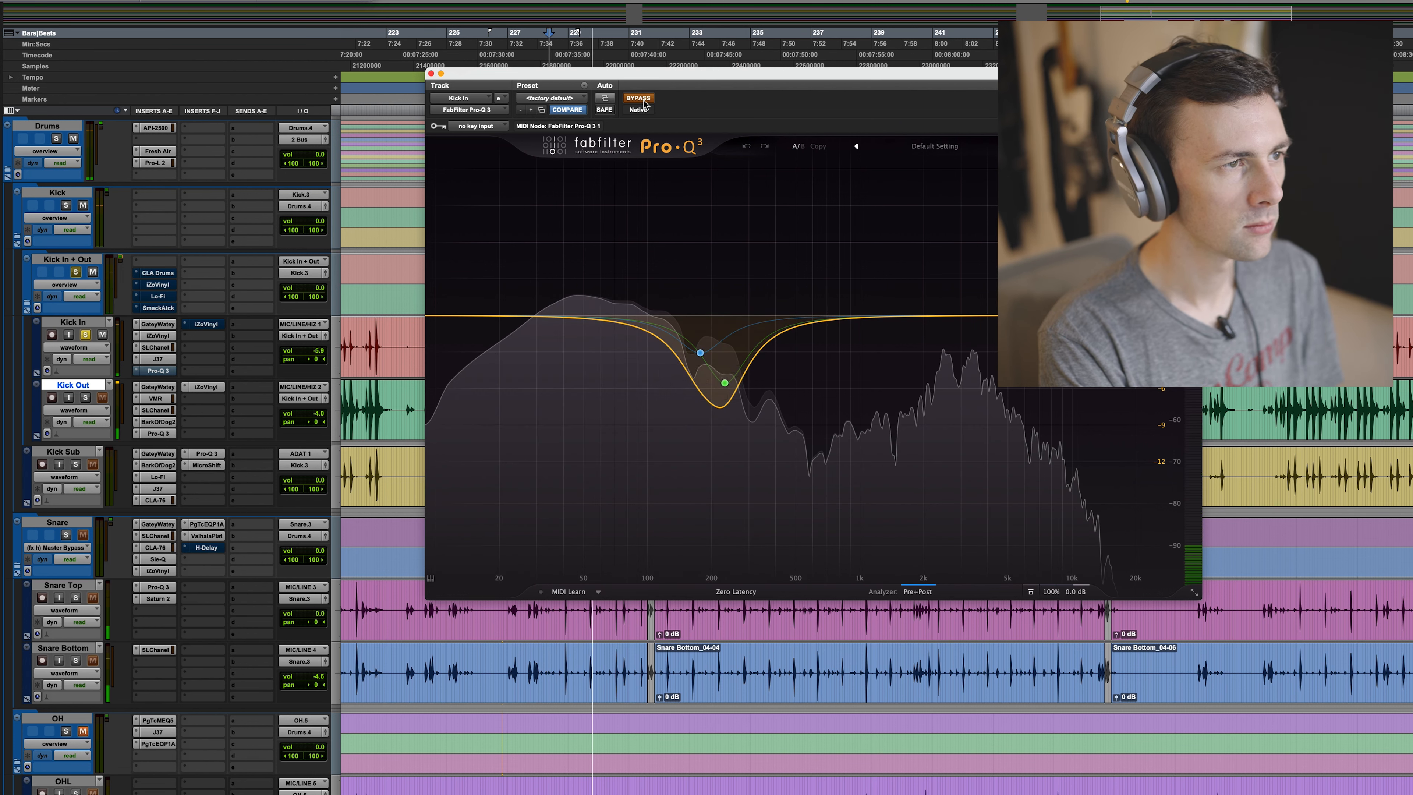
pyautogui.click(638, 98)
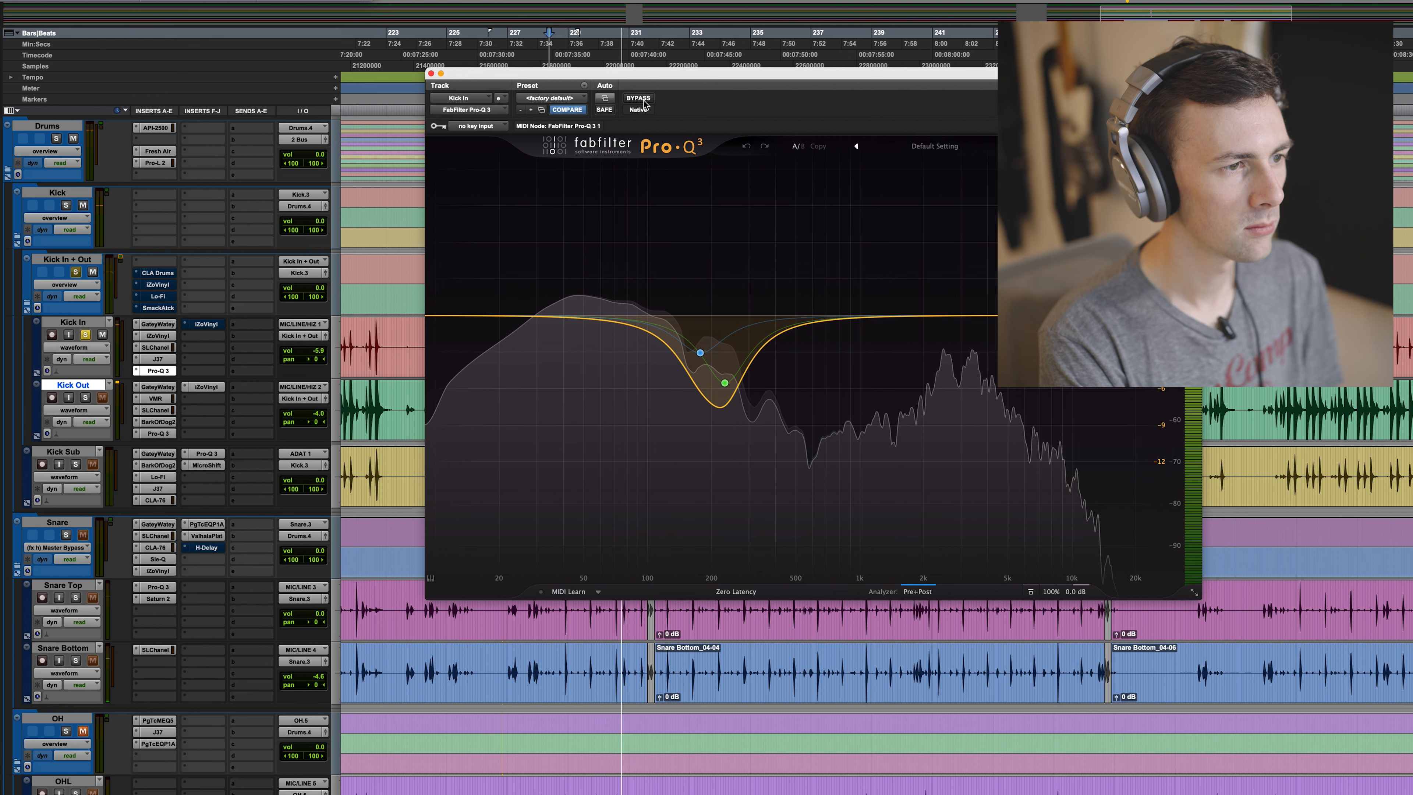
# Open the second iZotope Vinyl instance on Kick In, take it out of bypass during playback, and close its window.
pyautogui.press('space')
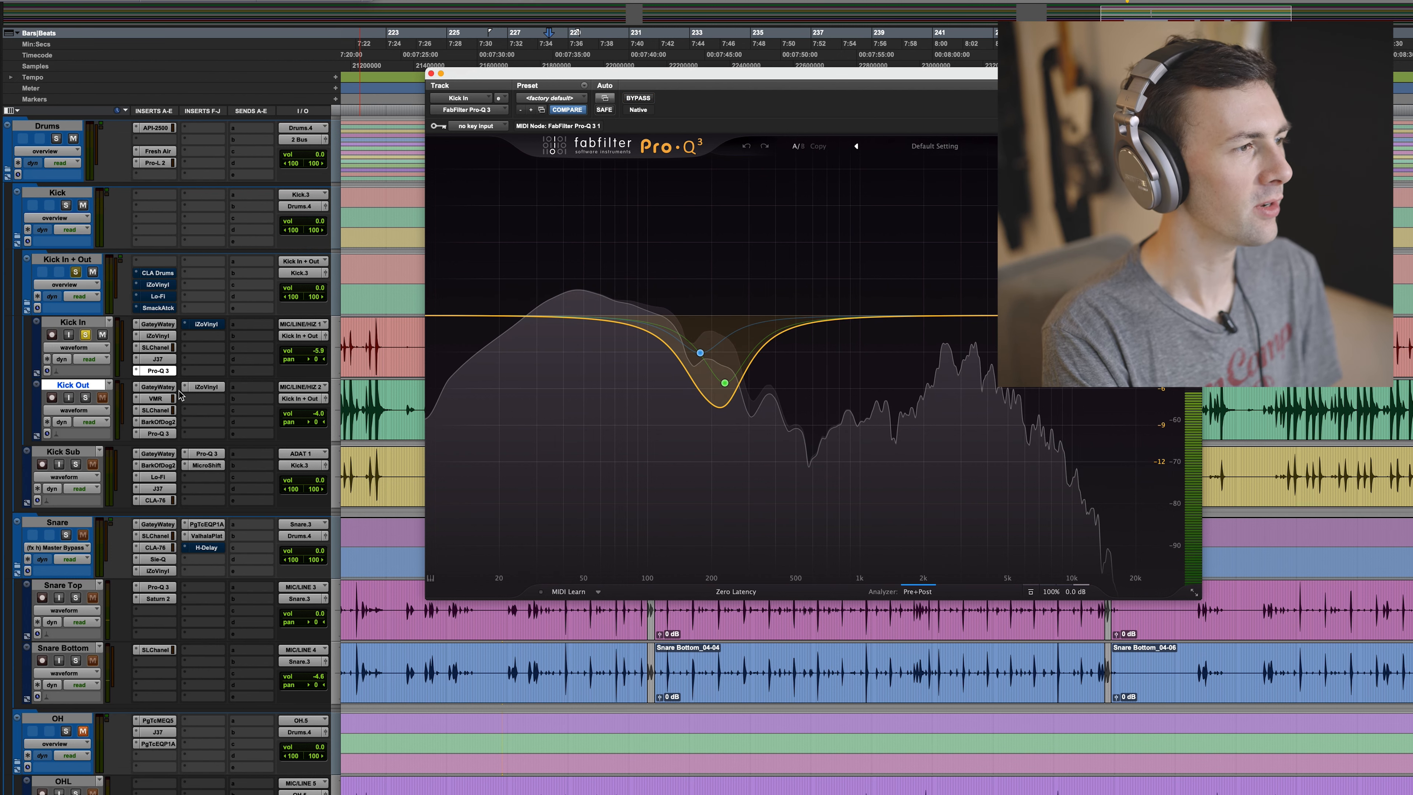
pyautogui.click(211, 326)
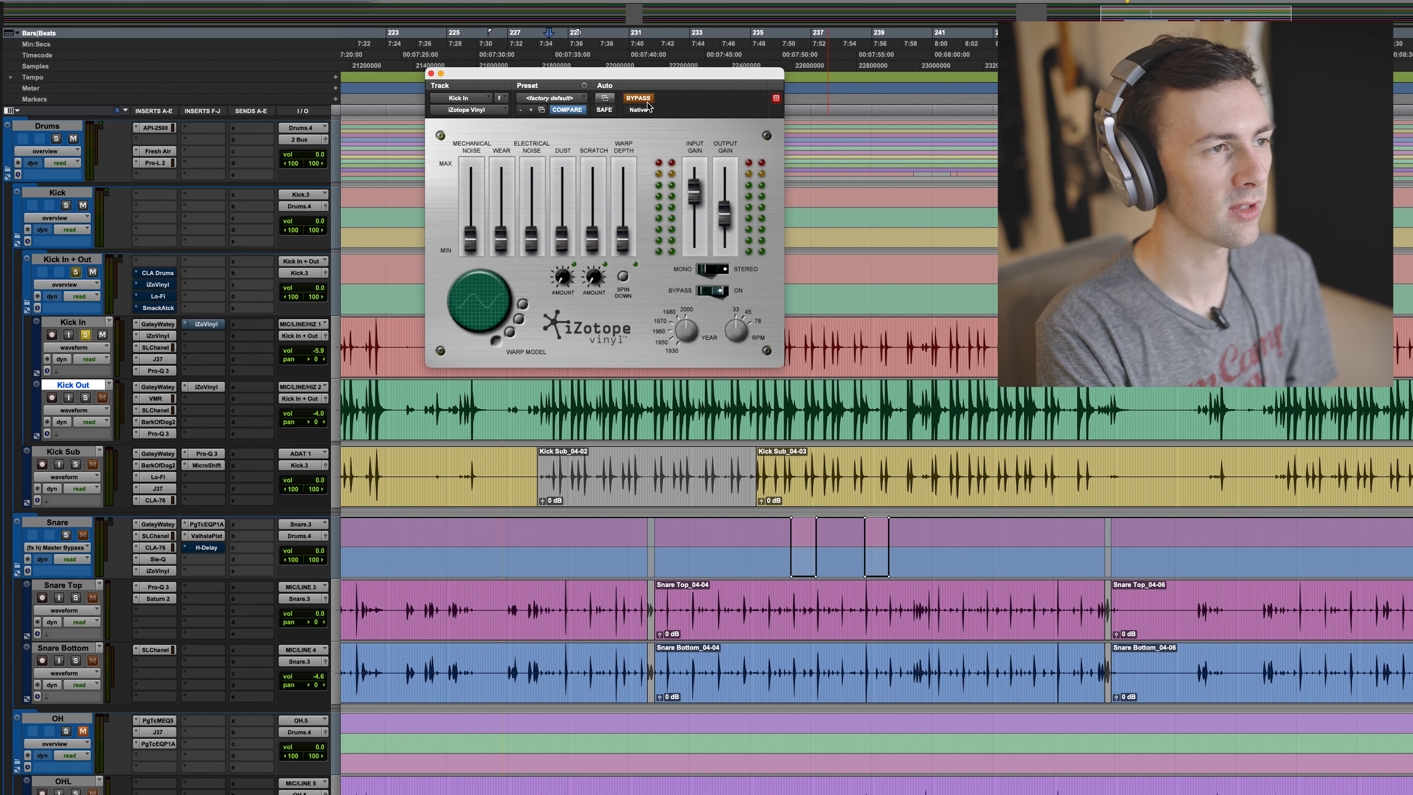
pyautogui.press('space')
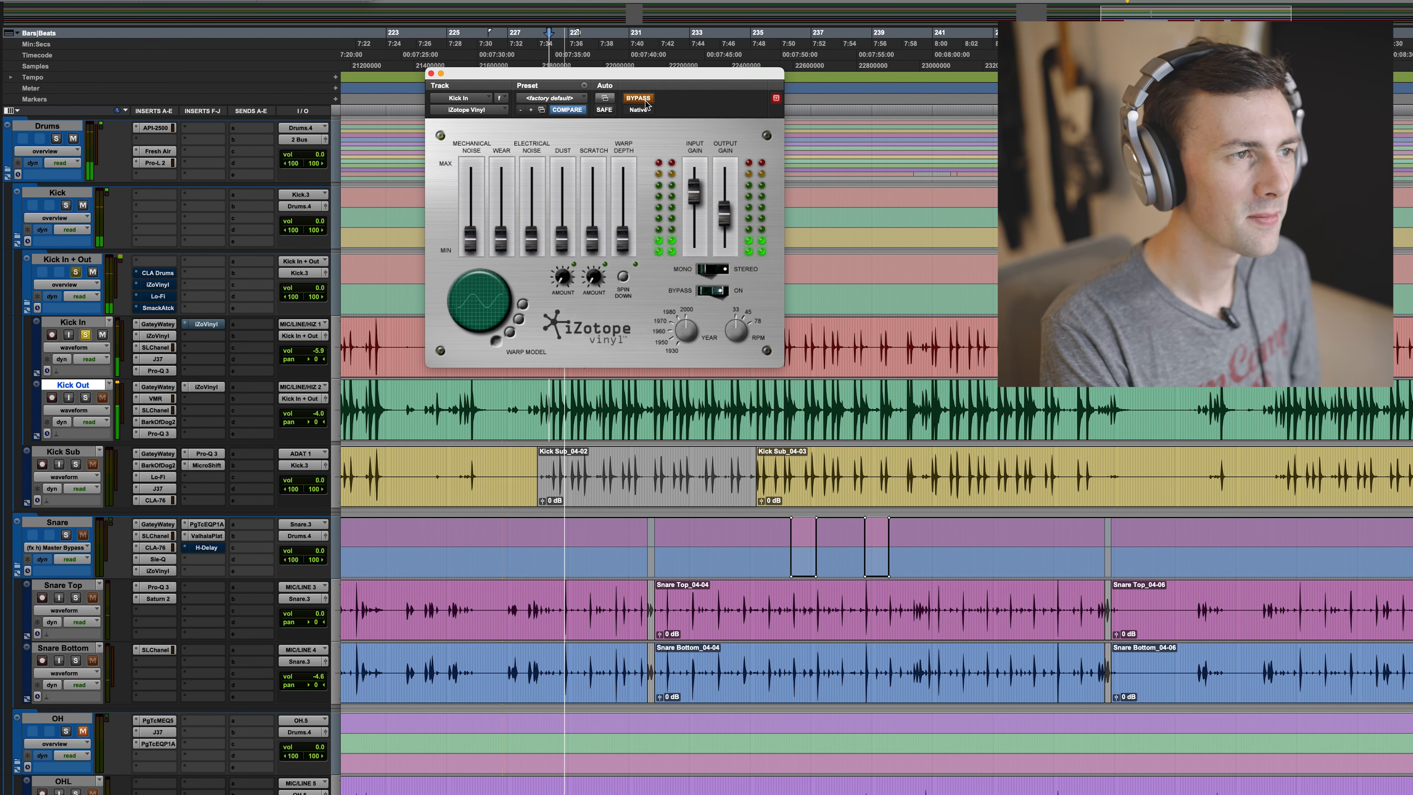
pyautogui.click(645, 105)
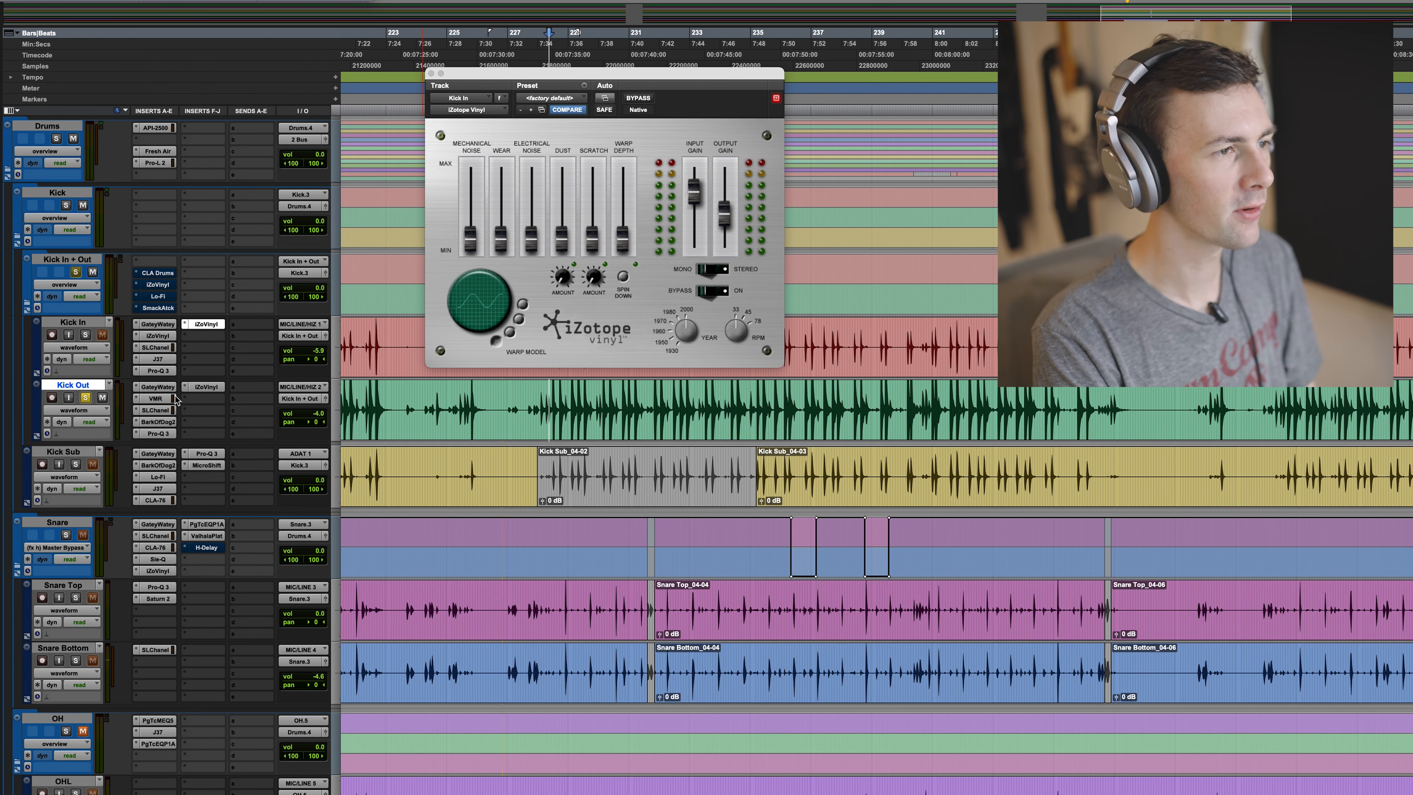
pyautogui.click(431, 73)
# Open Gatey Watey on Kick Out, bypass the track's inserts, and audition the kick before reactivating only the gate.
pyautogui.click(158, 387)
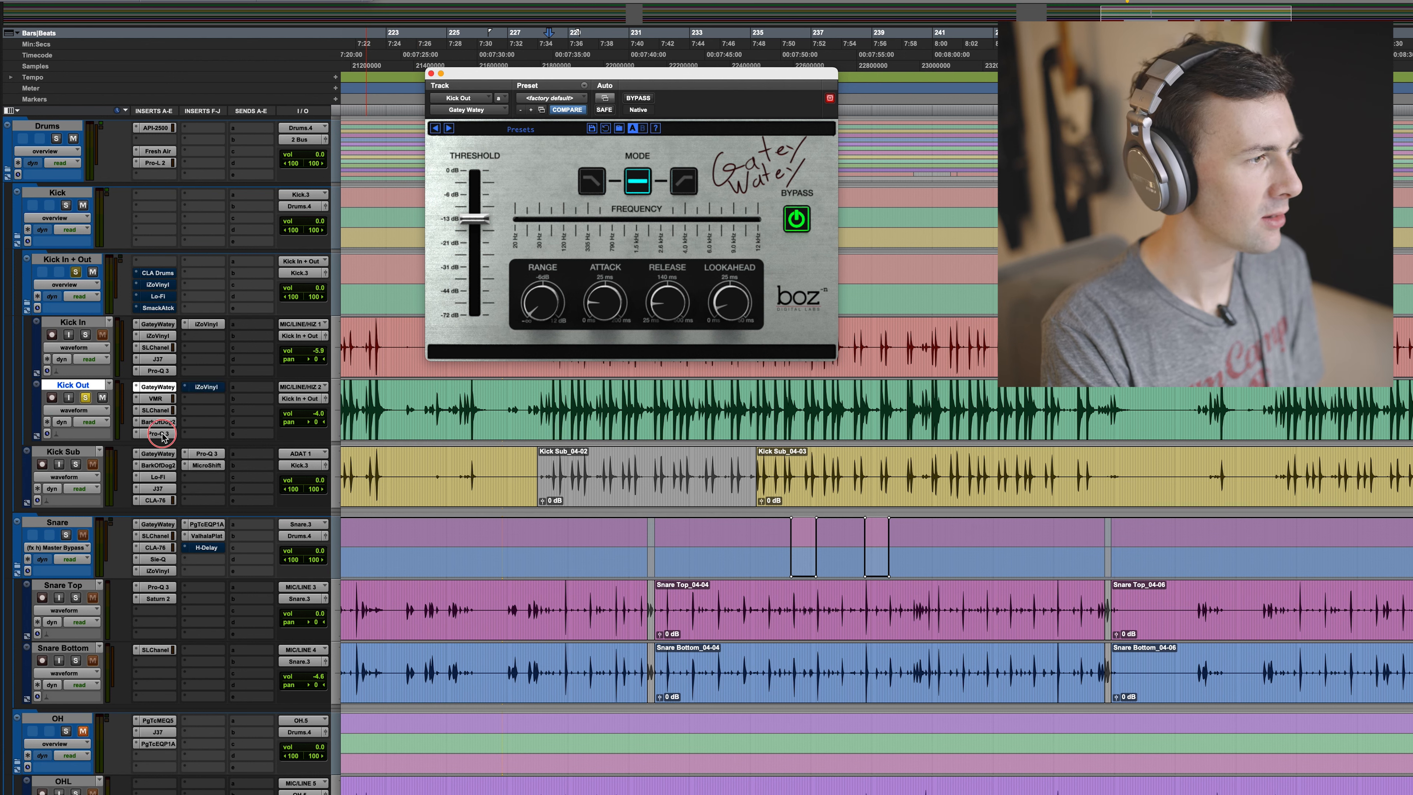
pyautogui.keyDown('super'); pyautogui.click(162, 388); pyautogui.keyUp('super')
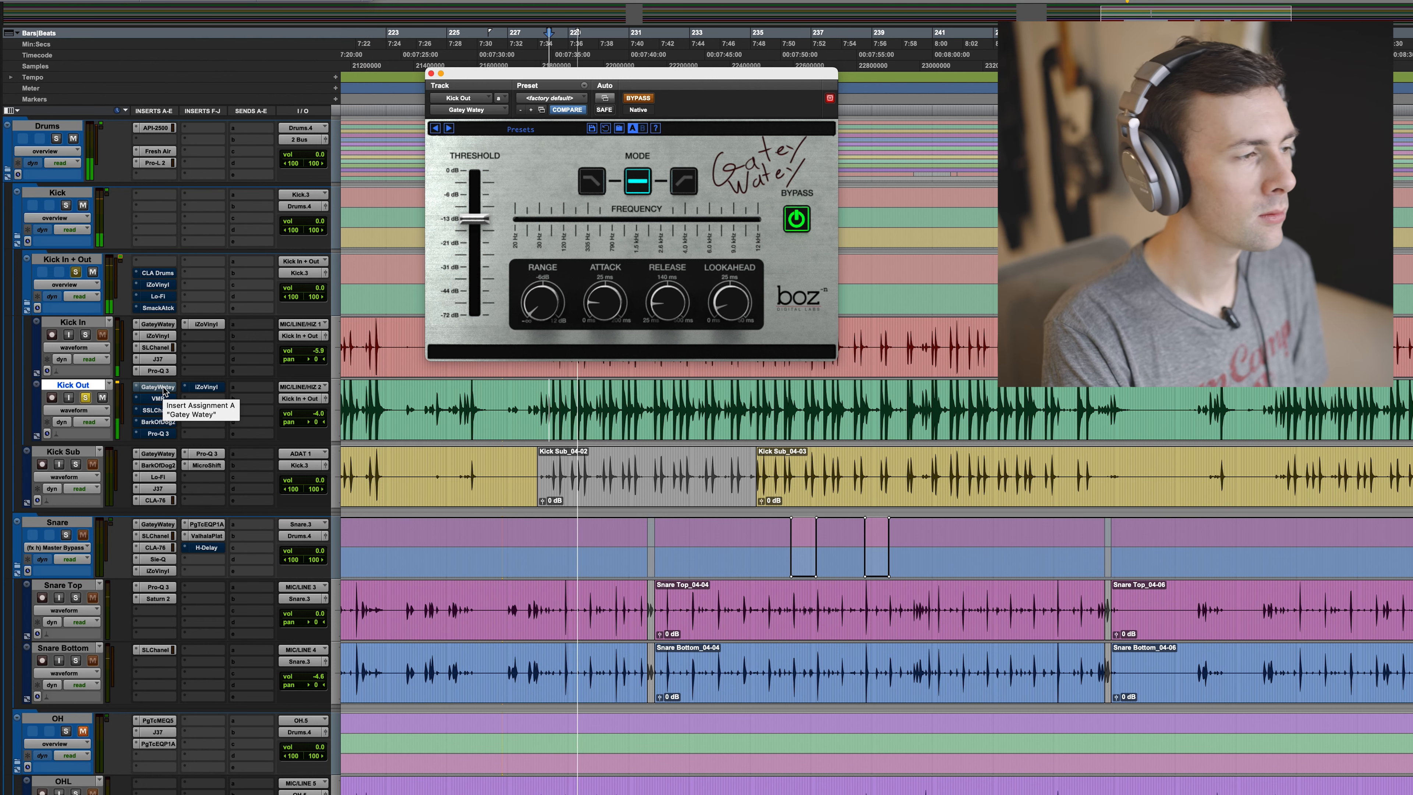
pyautogui.keyDown('super'); pyautogui.click(162, 388); pyautogui.keyUp('super')
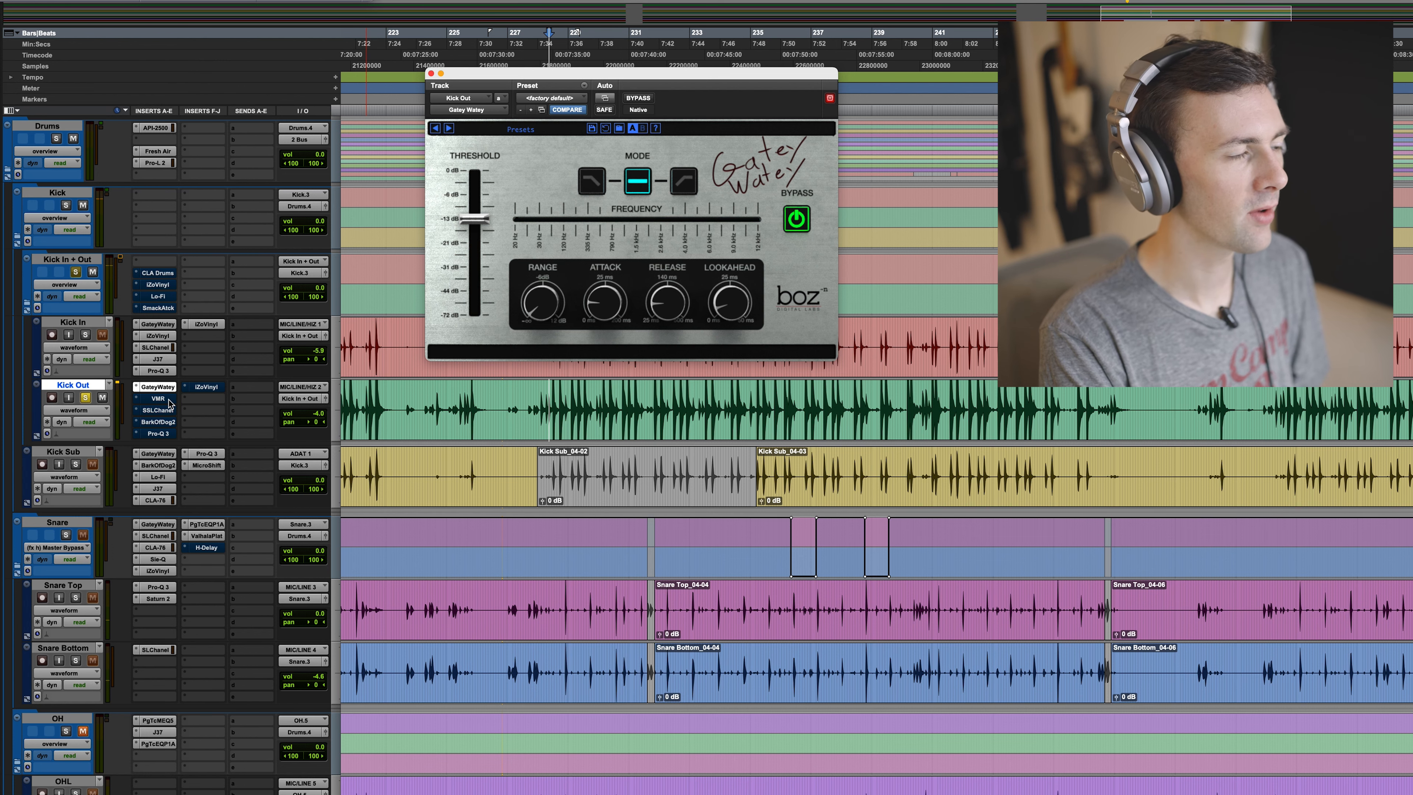
# Open Virtual Mix Rack on Kick Out and take it out of bypass while auditioning the kick.
pyautogui.click(168, 400)
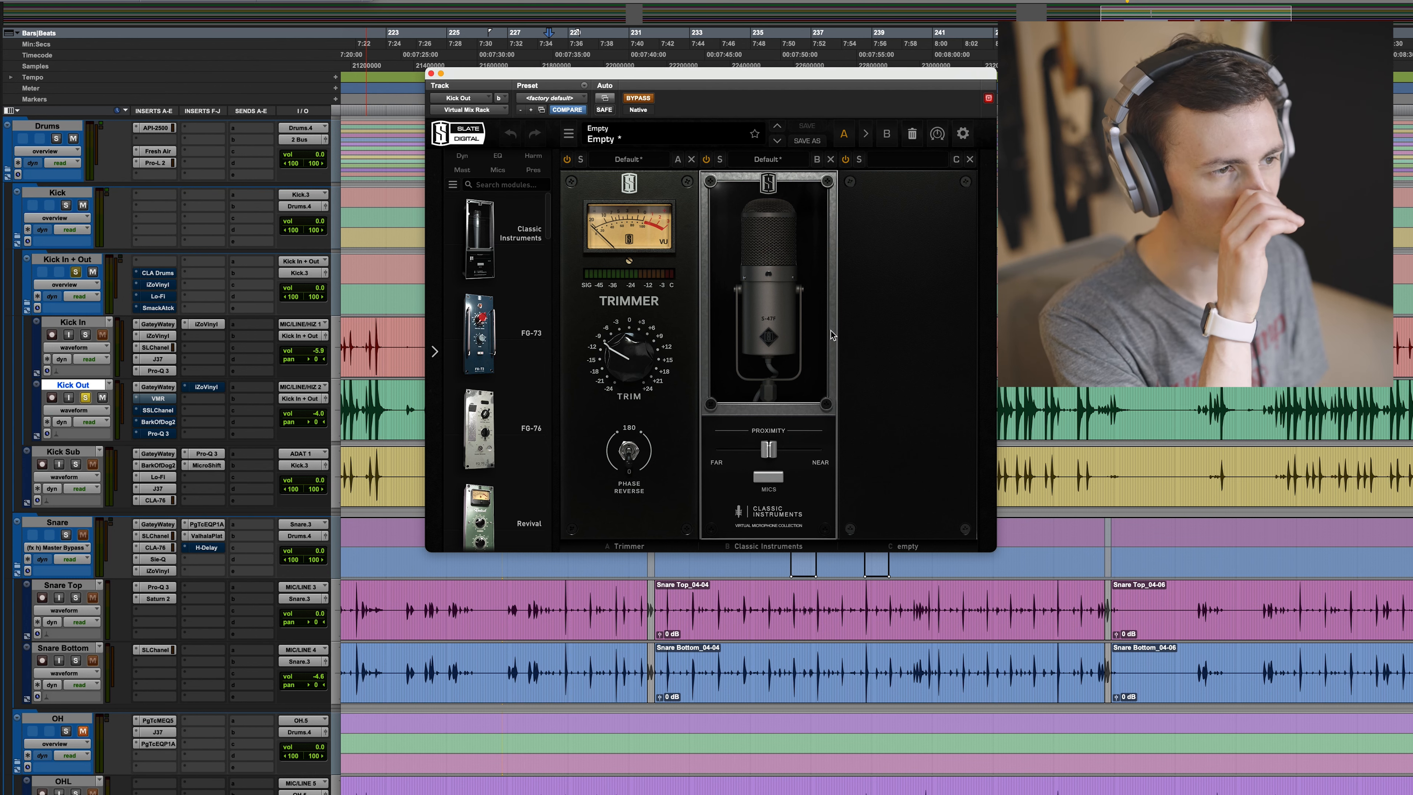
pyautogui.press('space')
pyautogui.click(638, 98)
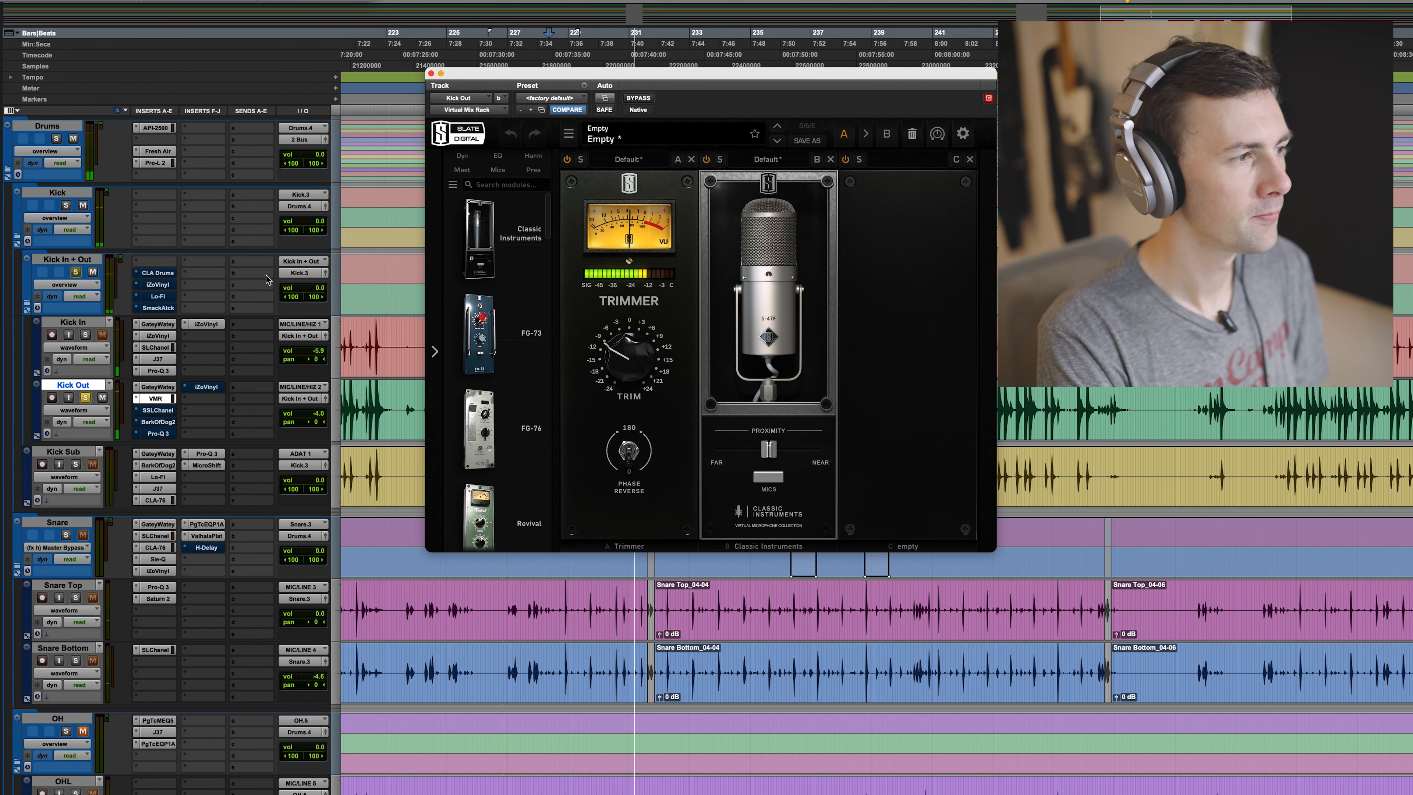
# Open SSLChannel on Kick Out, inspect its EQ settings, and take it out of bypass while auditioning the kick.
pyautogui.click(158, 409)
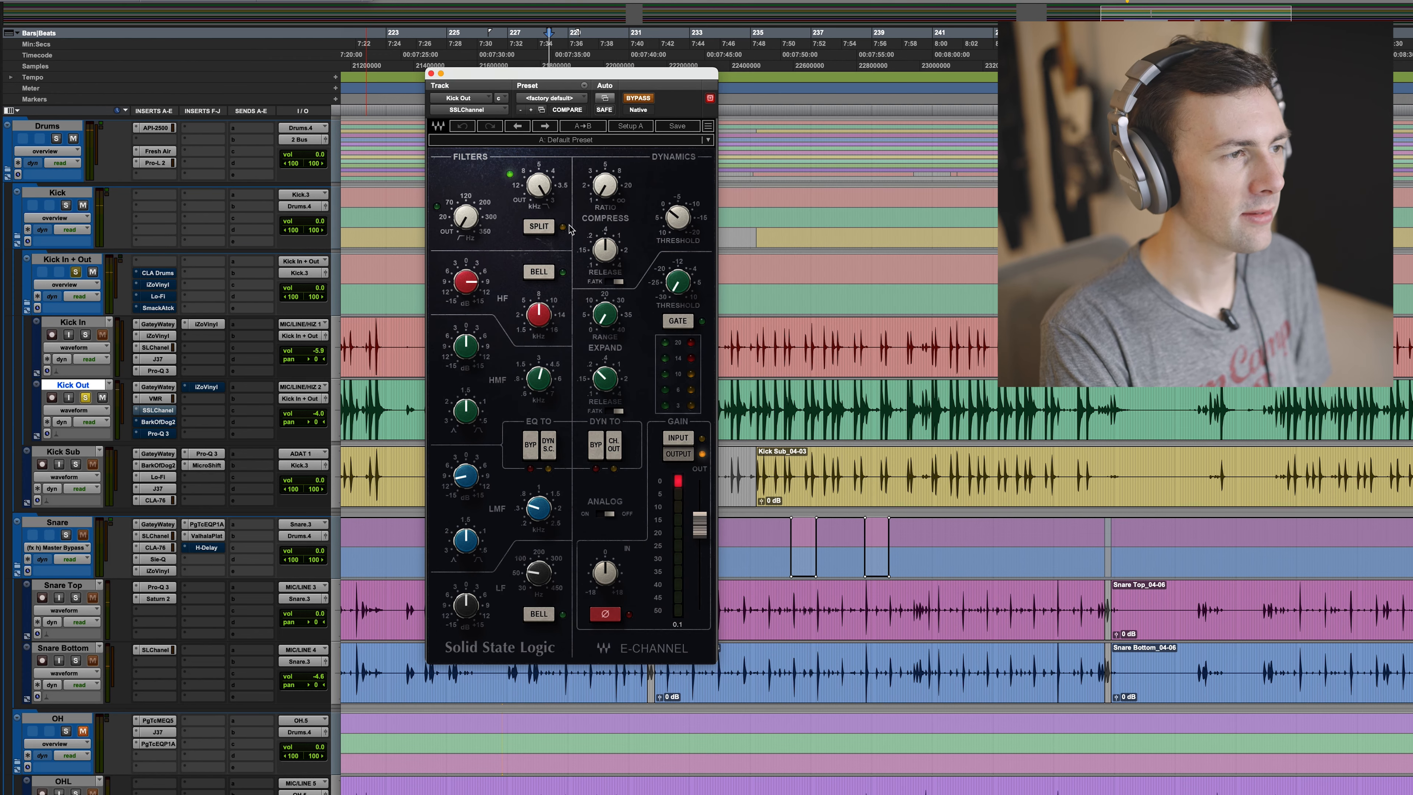
pyautogui.moveTo(463, 291)
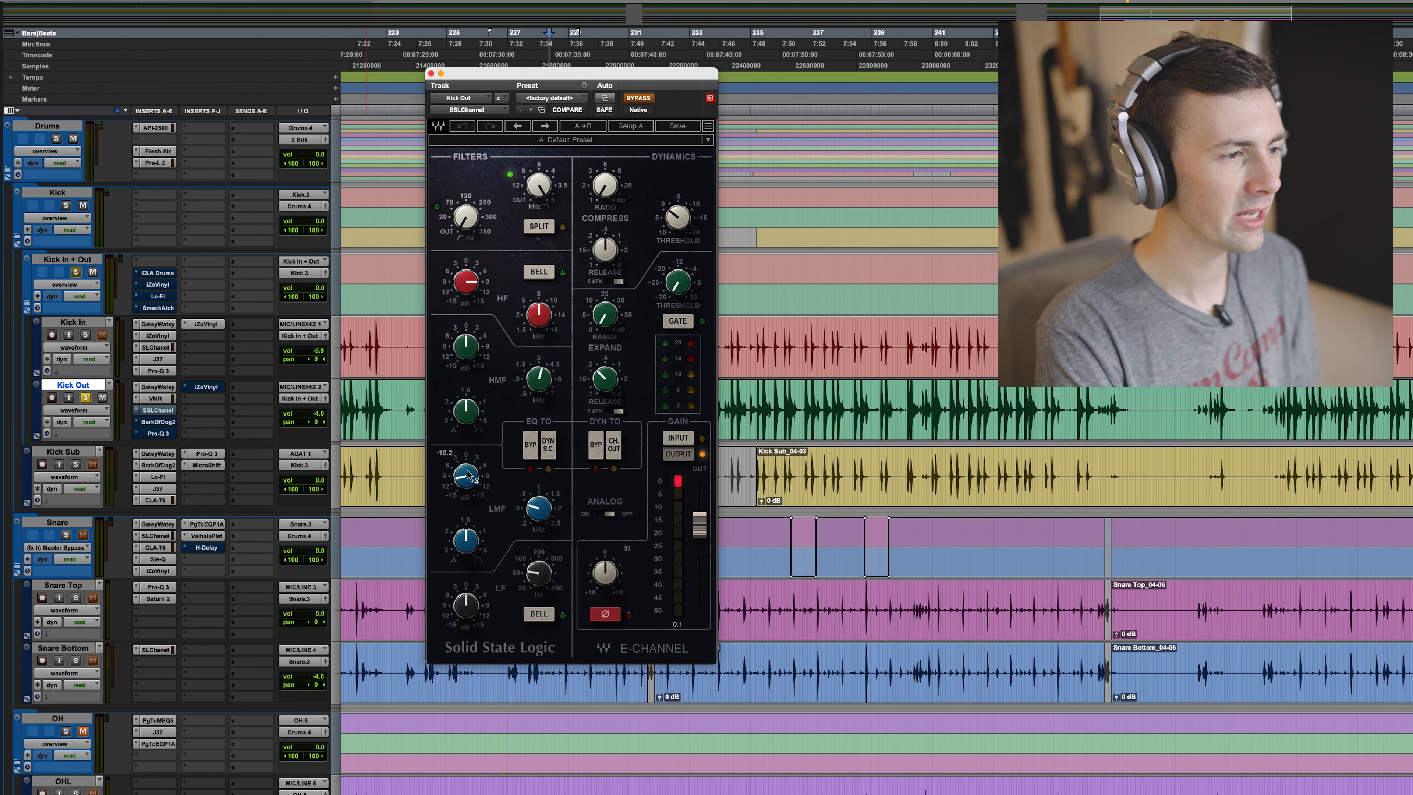
pyautogui.click(637, 98)
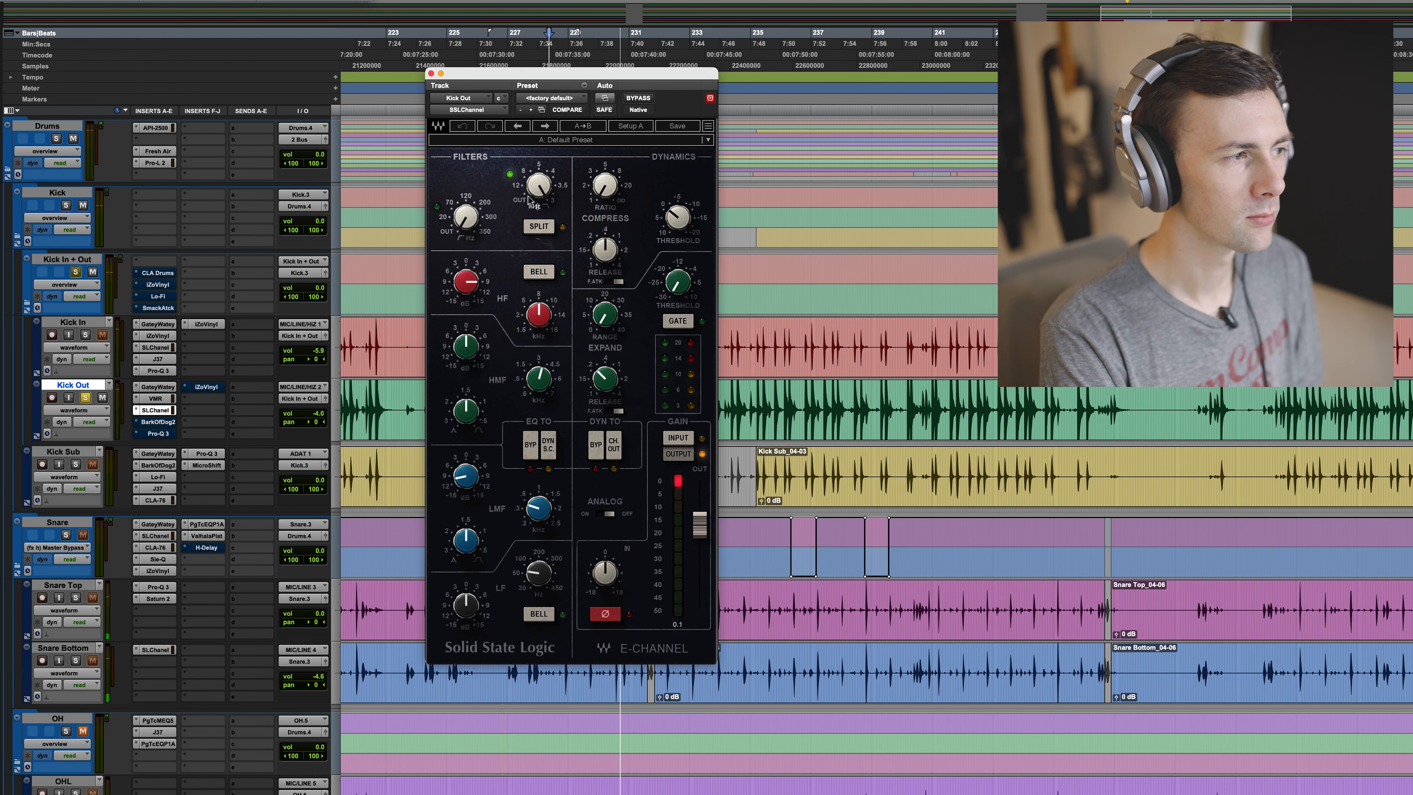
pyautogui.press('space')
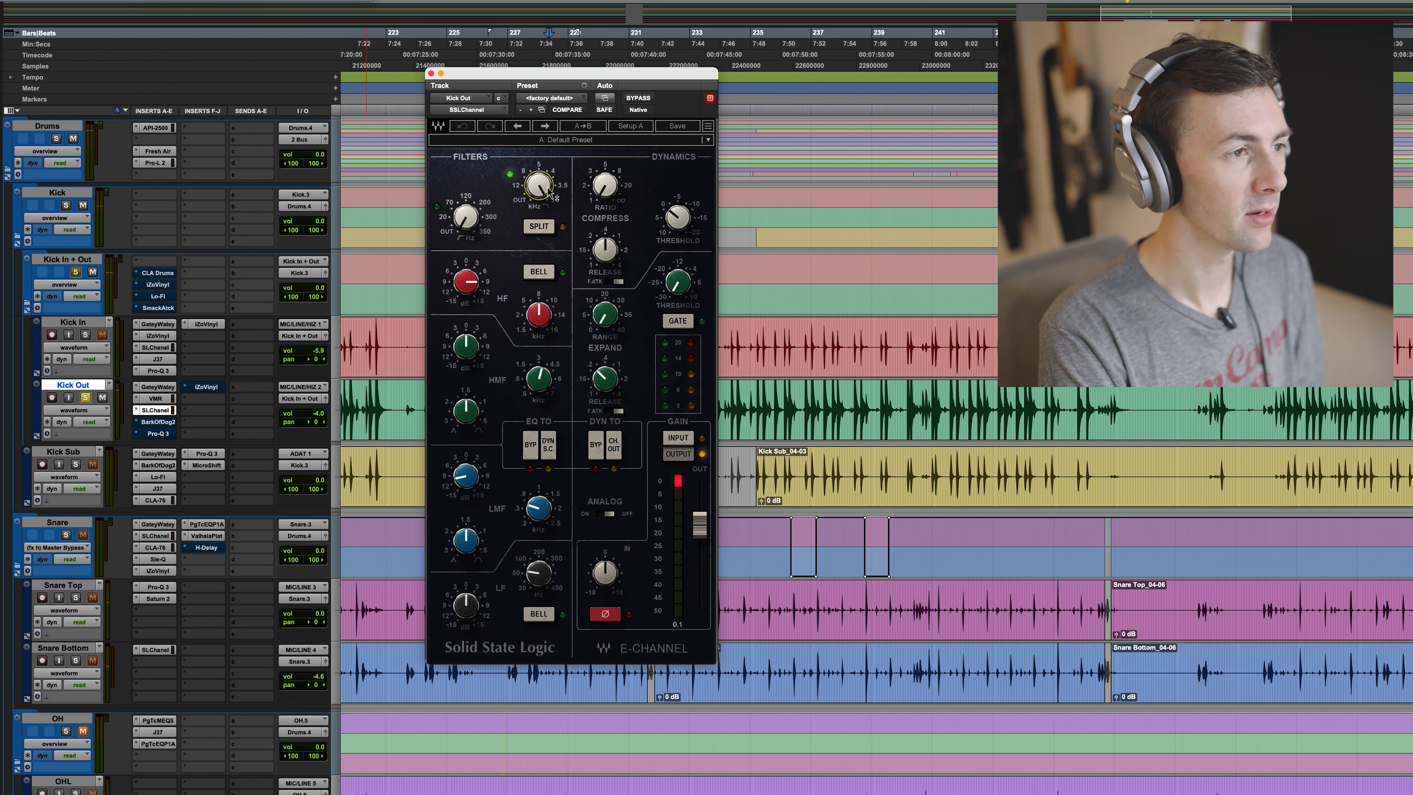
# Open Bark Of Dog 2 on Kick Out, inspect its low-end boost, and take it out of bypass during playback.
pyautogui.click(158, 422)
pyautogui.moveTo(682, 83); pyautogui.dragTo(734, 85)
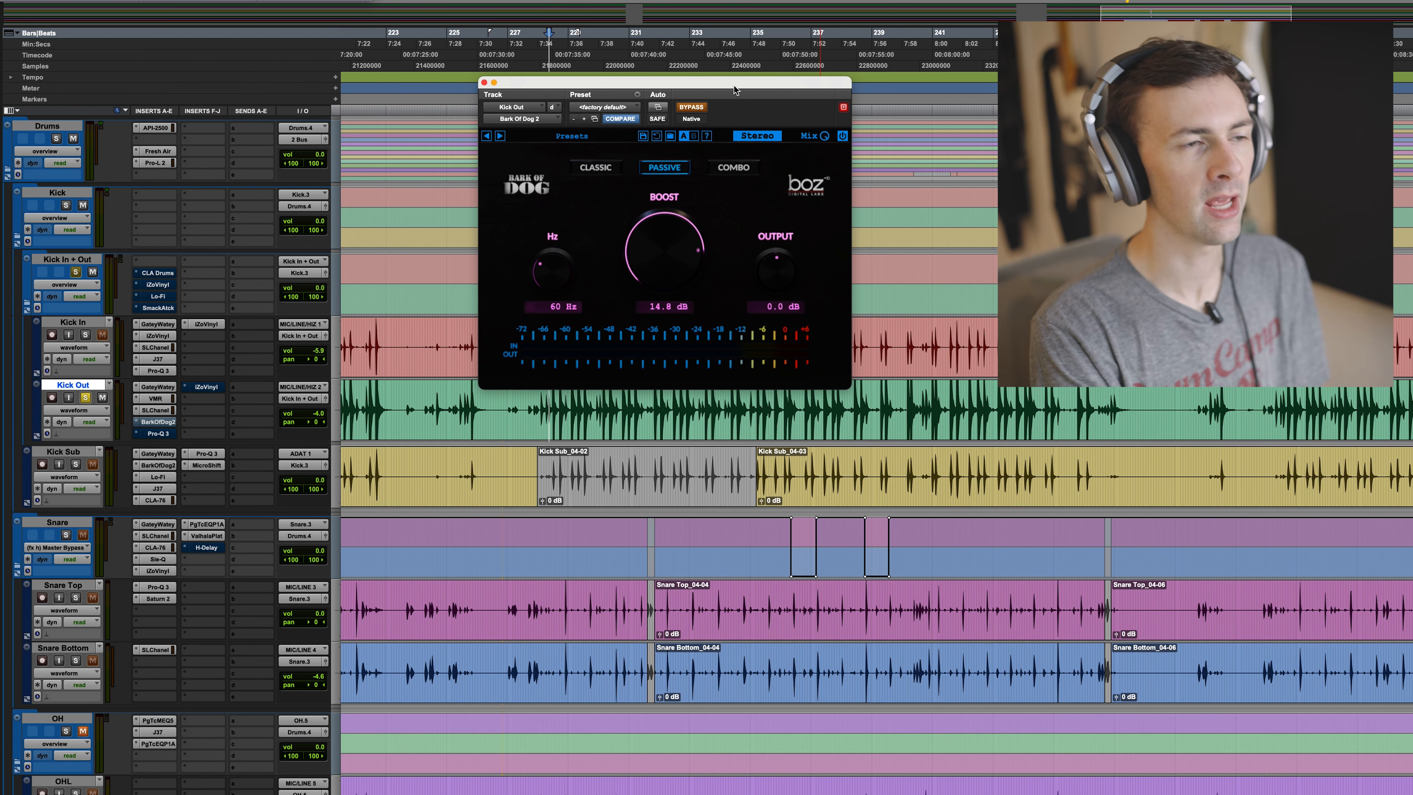
pyautogui.moveTo(550, 278)
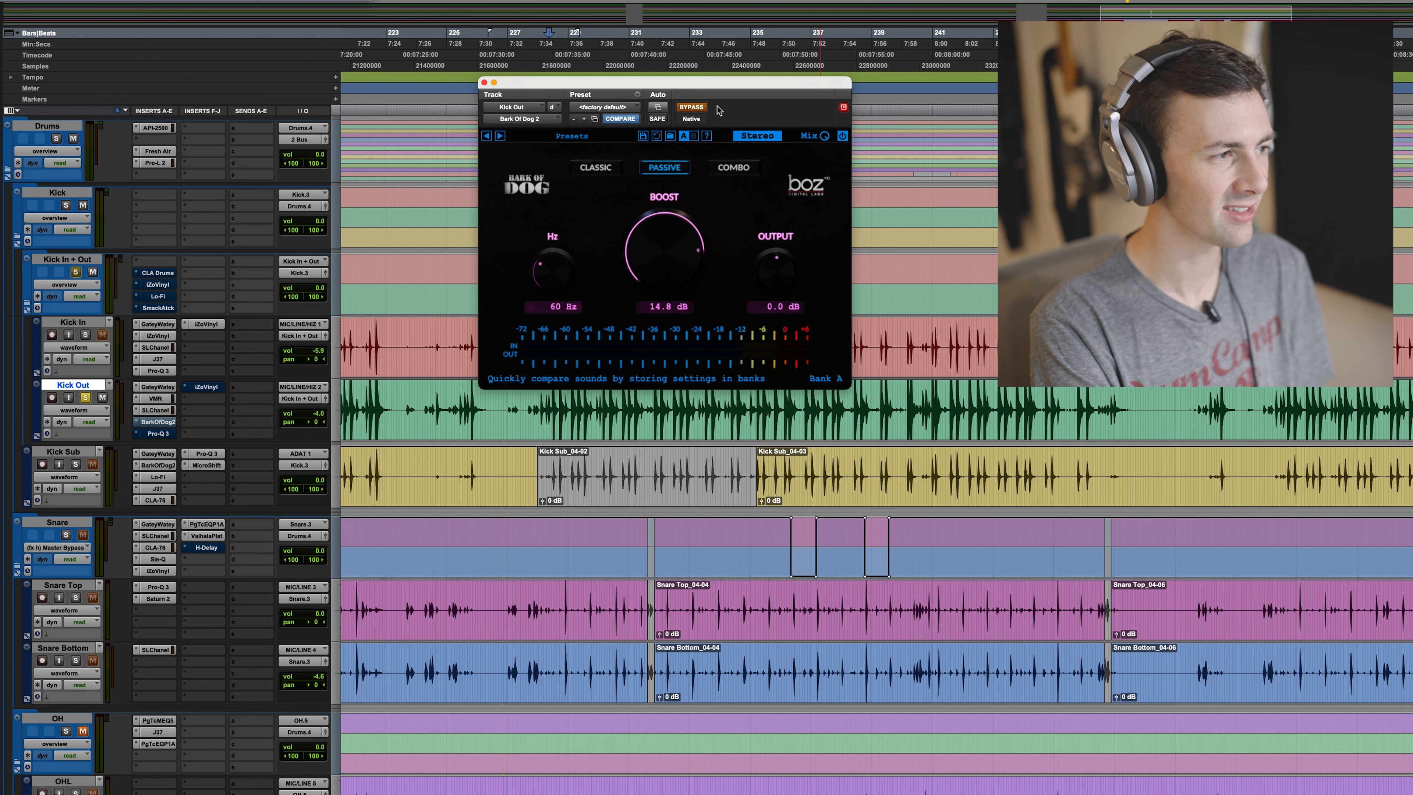
pyautogui.press('space')
pyautogui.click(693, 107)
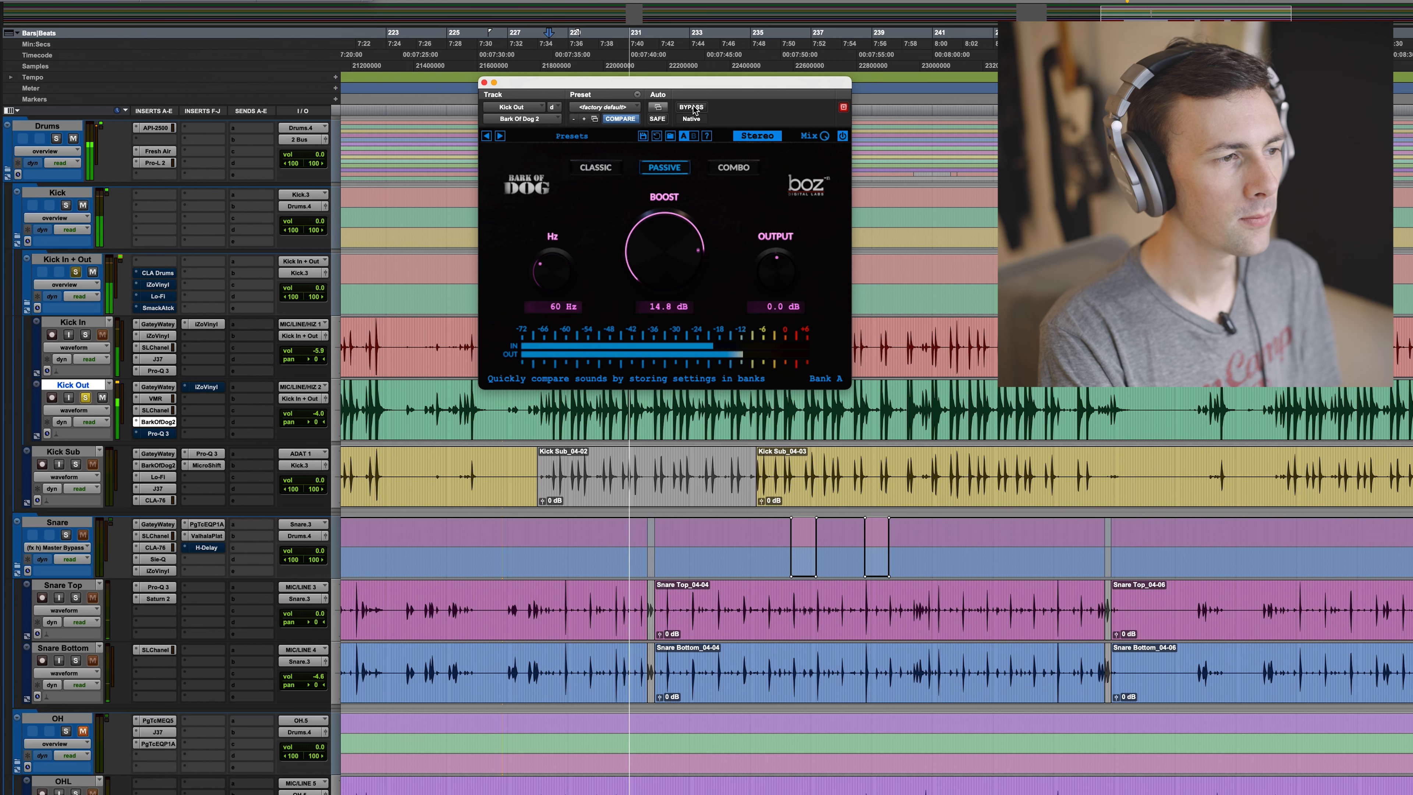
pyautogui.press('space')
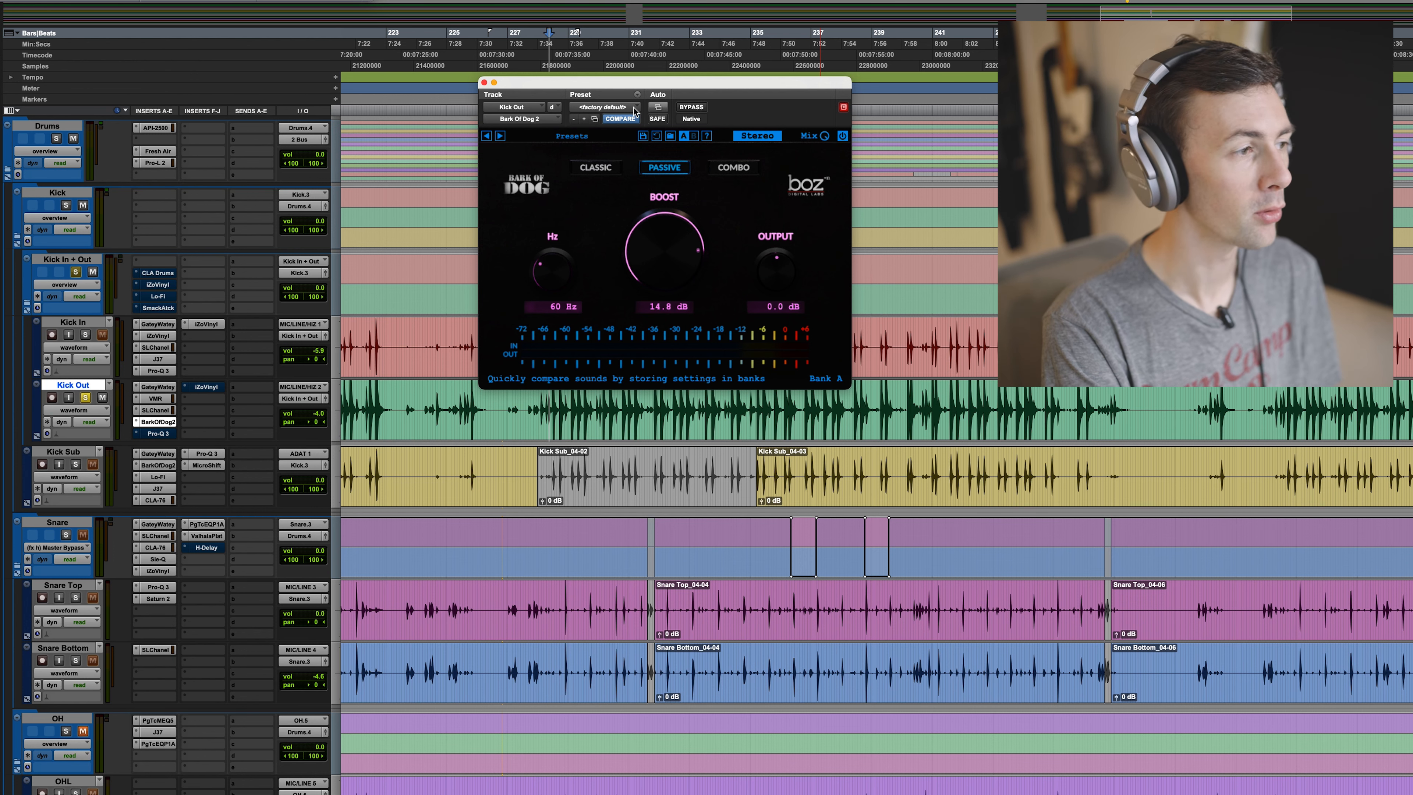
# Enable FabFilter Pro-Q 3 on Kick Out, inspect its EQ curve, compare it bypassed and active, and close it in the active state.
pyautogui.click(156, 434)
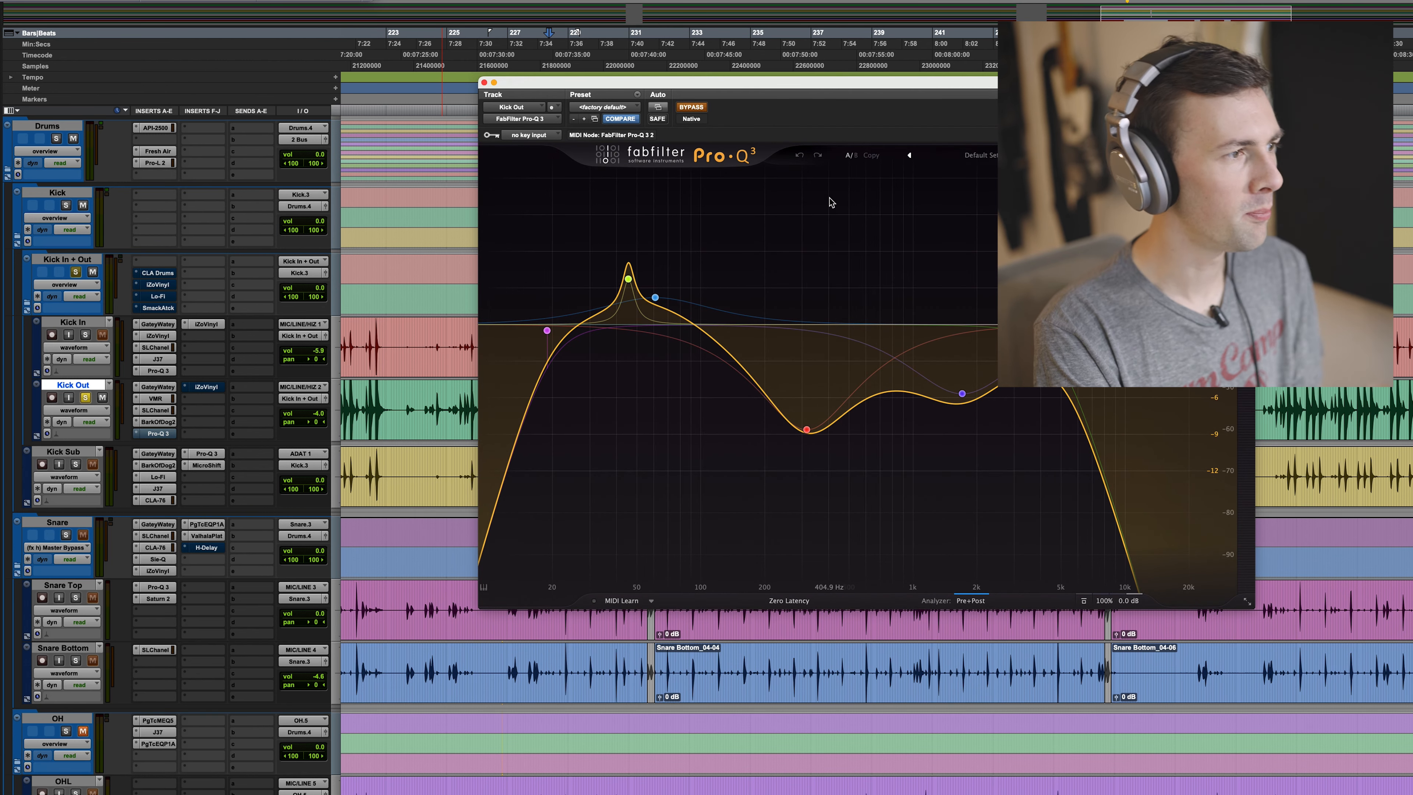
pyautogui.press('space')
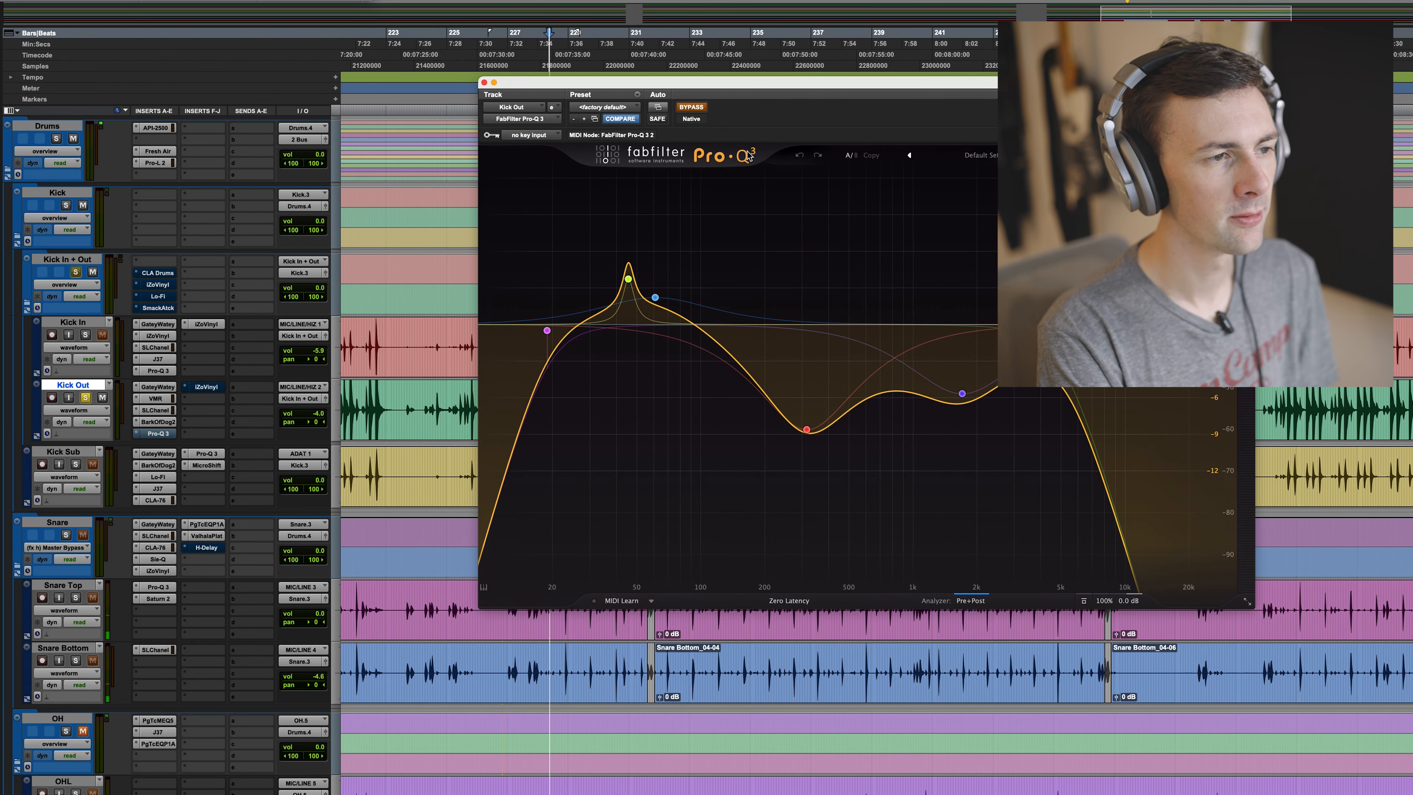
pyautogui.click(693, 110)
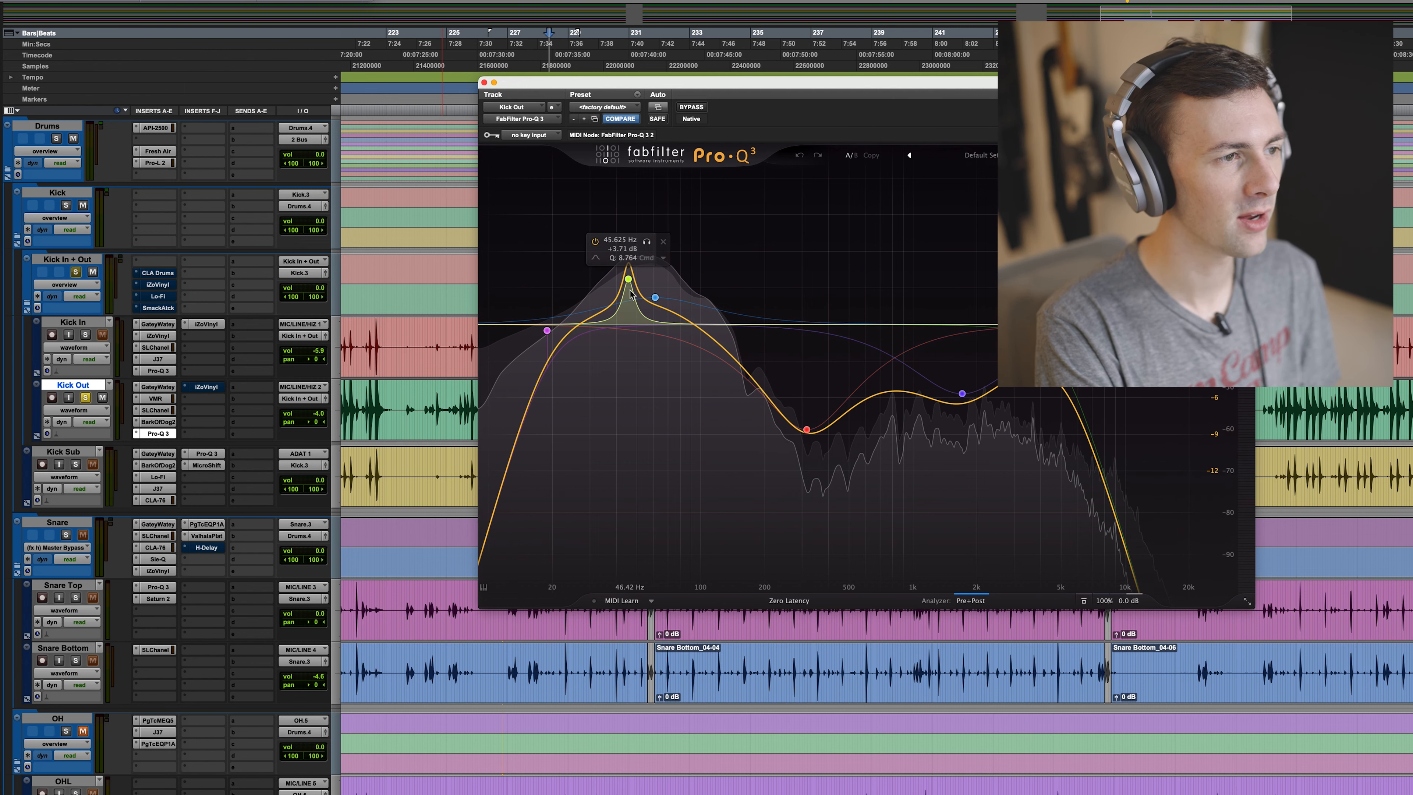
pyautogui.click(690, 107)
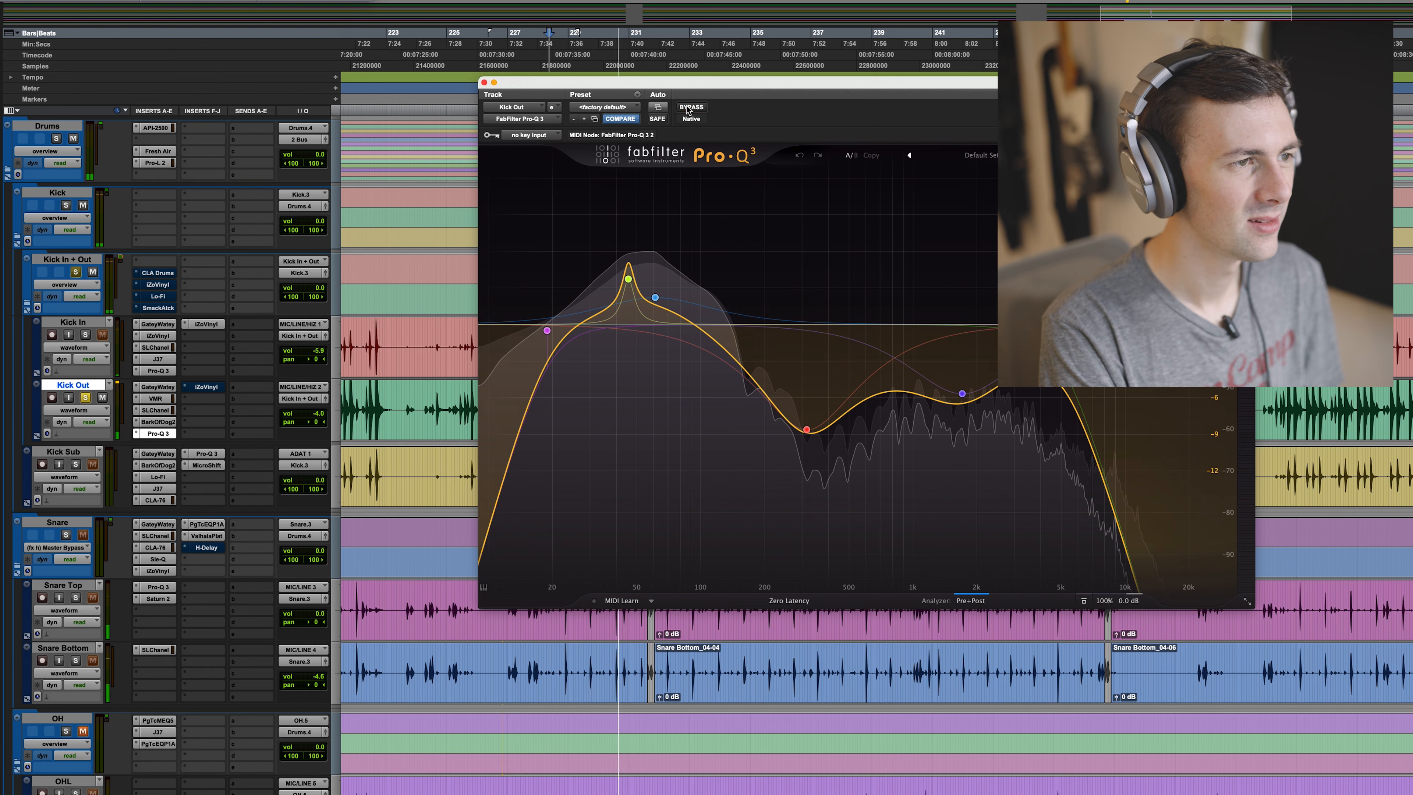
pyautogui.click(689, 107)
pyautogui.press('space')
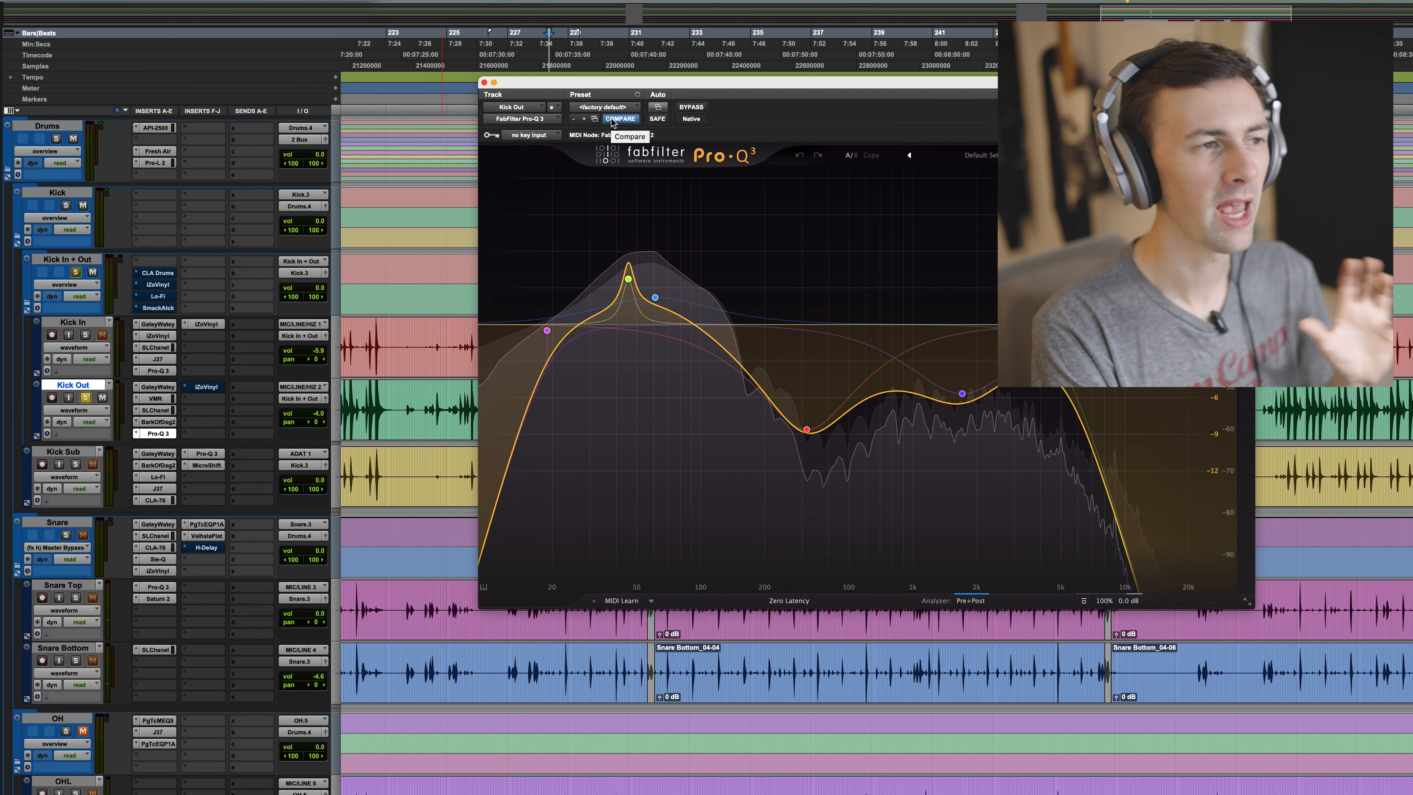
pyautogui.click(484, 82)
# Open iZotope Vinyl on Kick Out, take it out of bypass, and audition the kick through it.
pyautogui.click(210, 387)
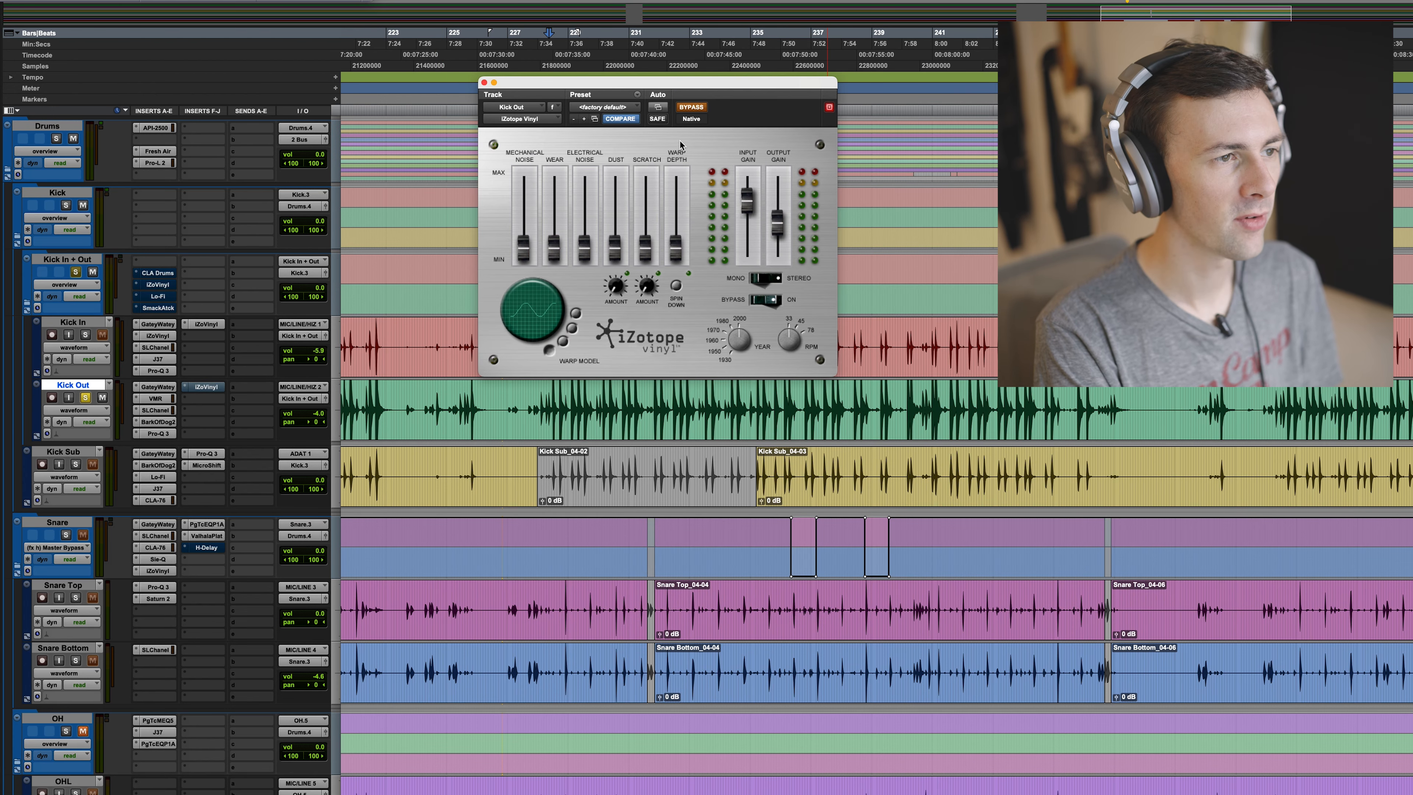
pyautogui.click(692, 107)
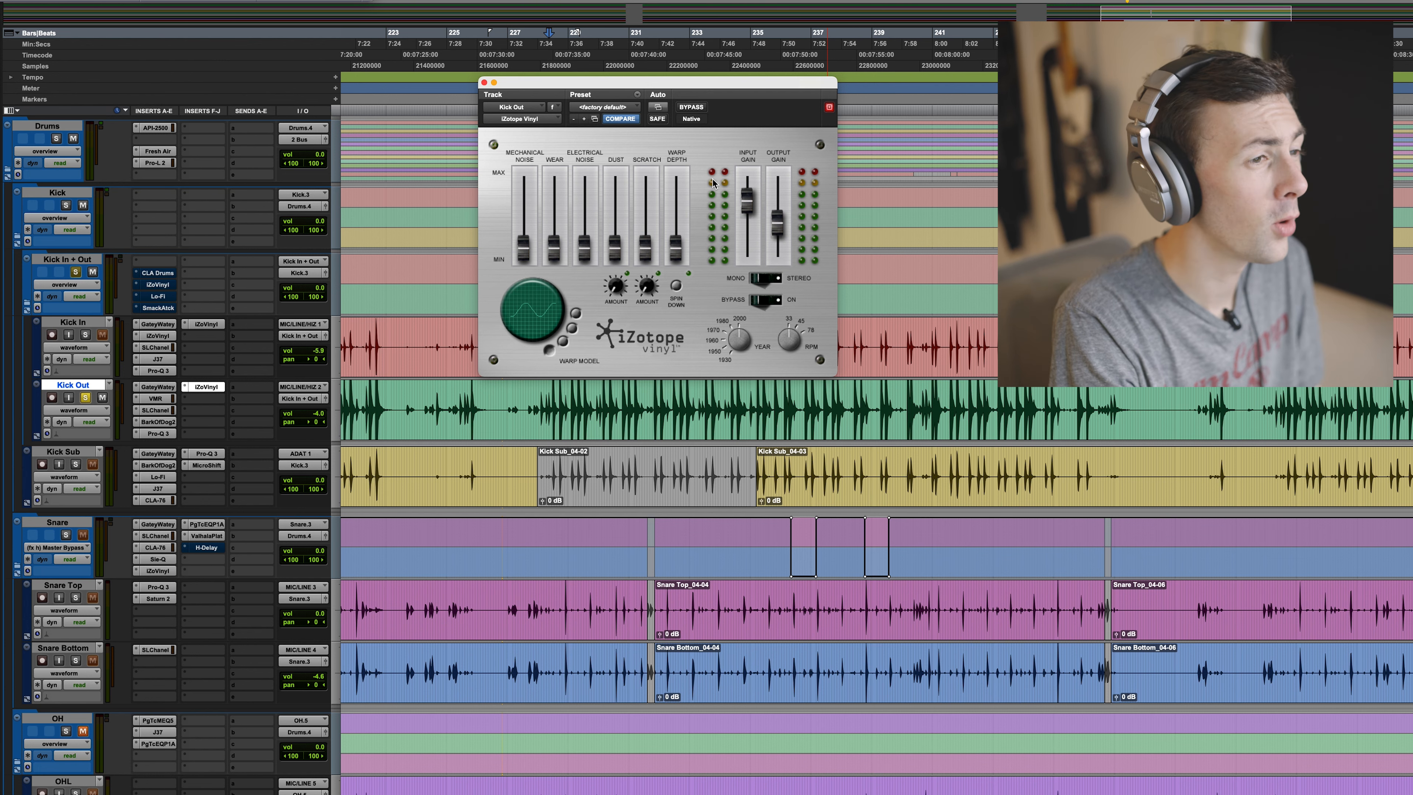
pyautogui.press('space')
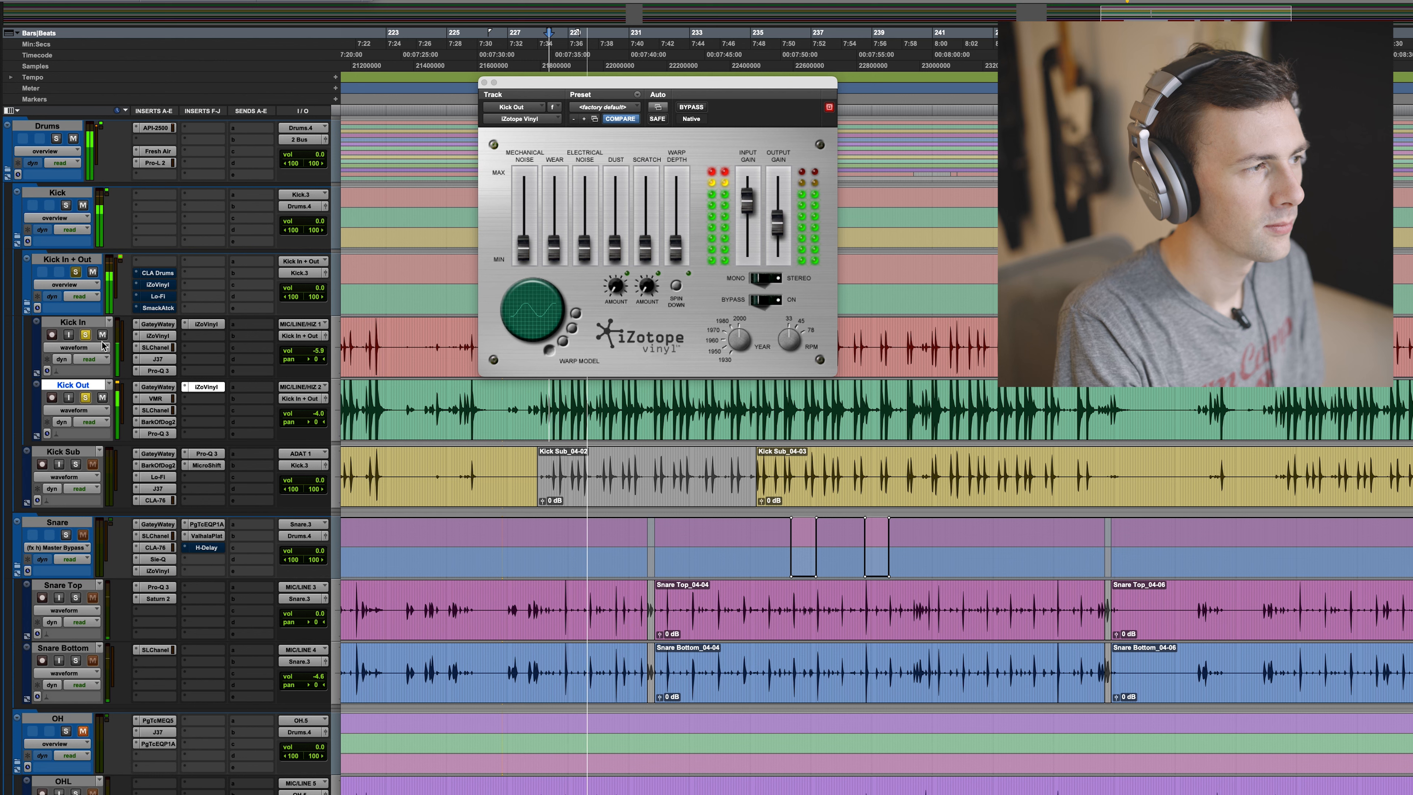
pyautogui.press('space')
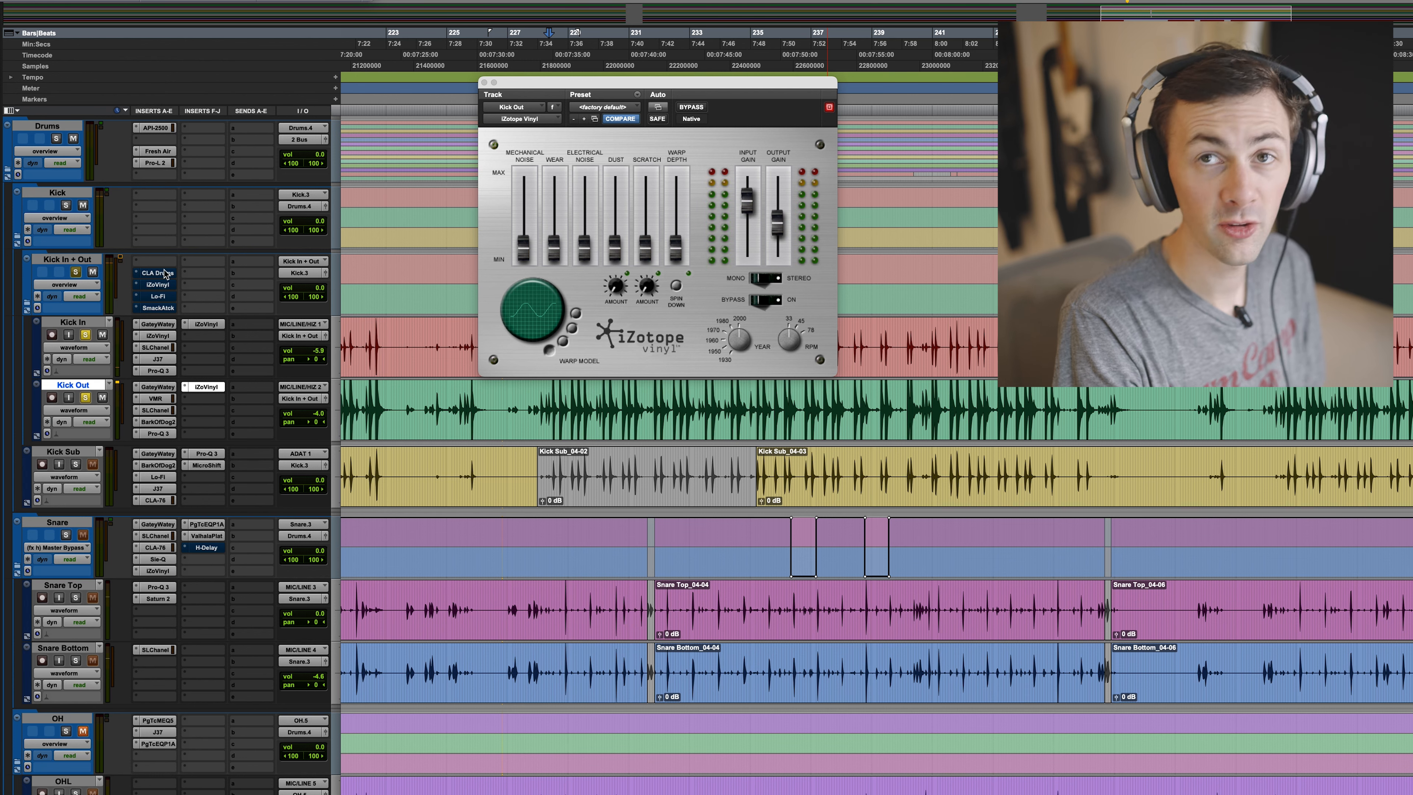
# Open CLA Drums on the Kick In + Out bus, reposition its window, and take it out of bypass while auditioning the combined kick.
pyautogui.click(157, 272)
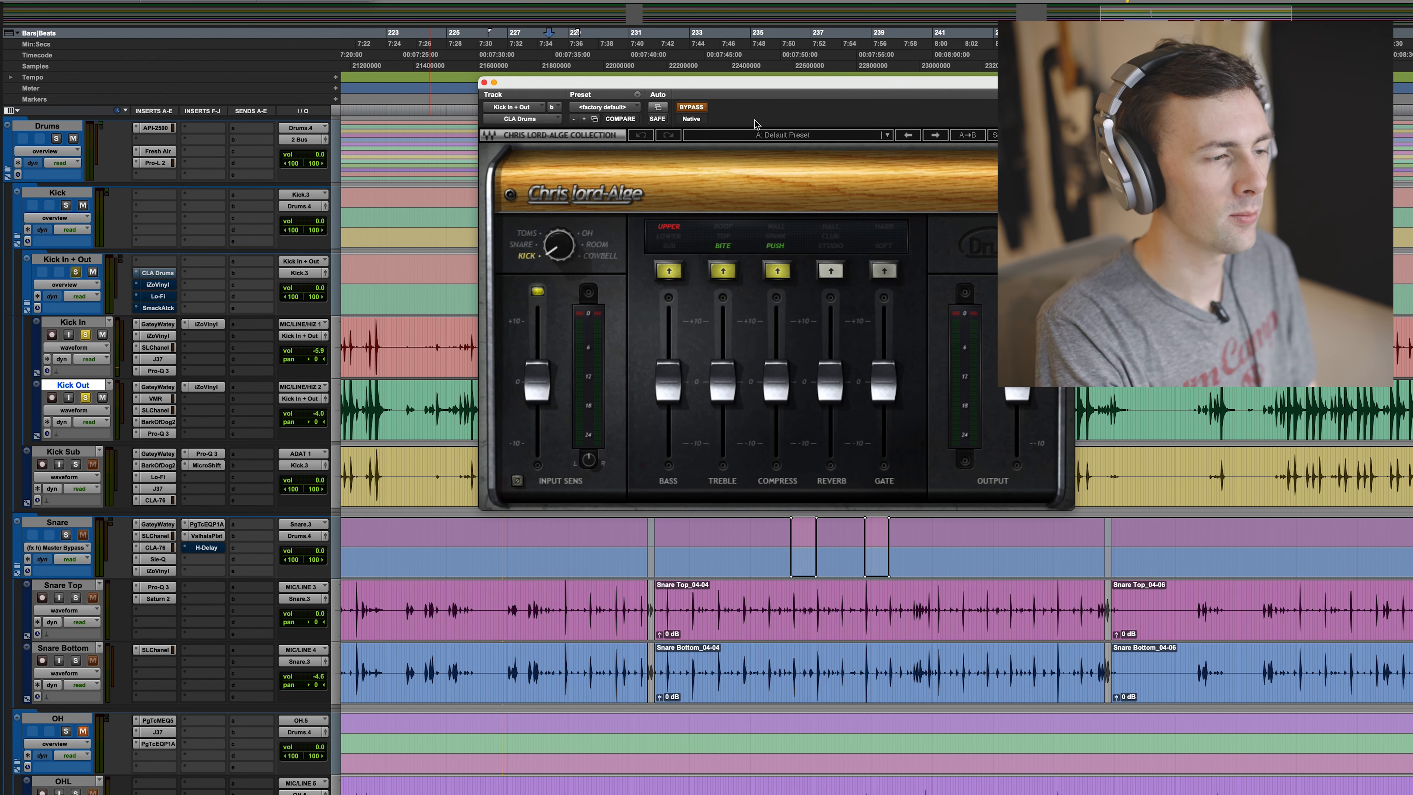
pyautogui.moveTo(768, 83); pyautogui.dragTo(762, 86)
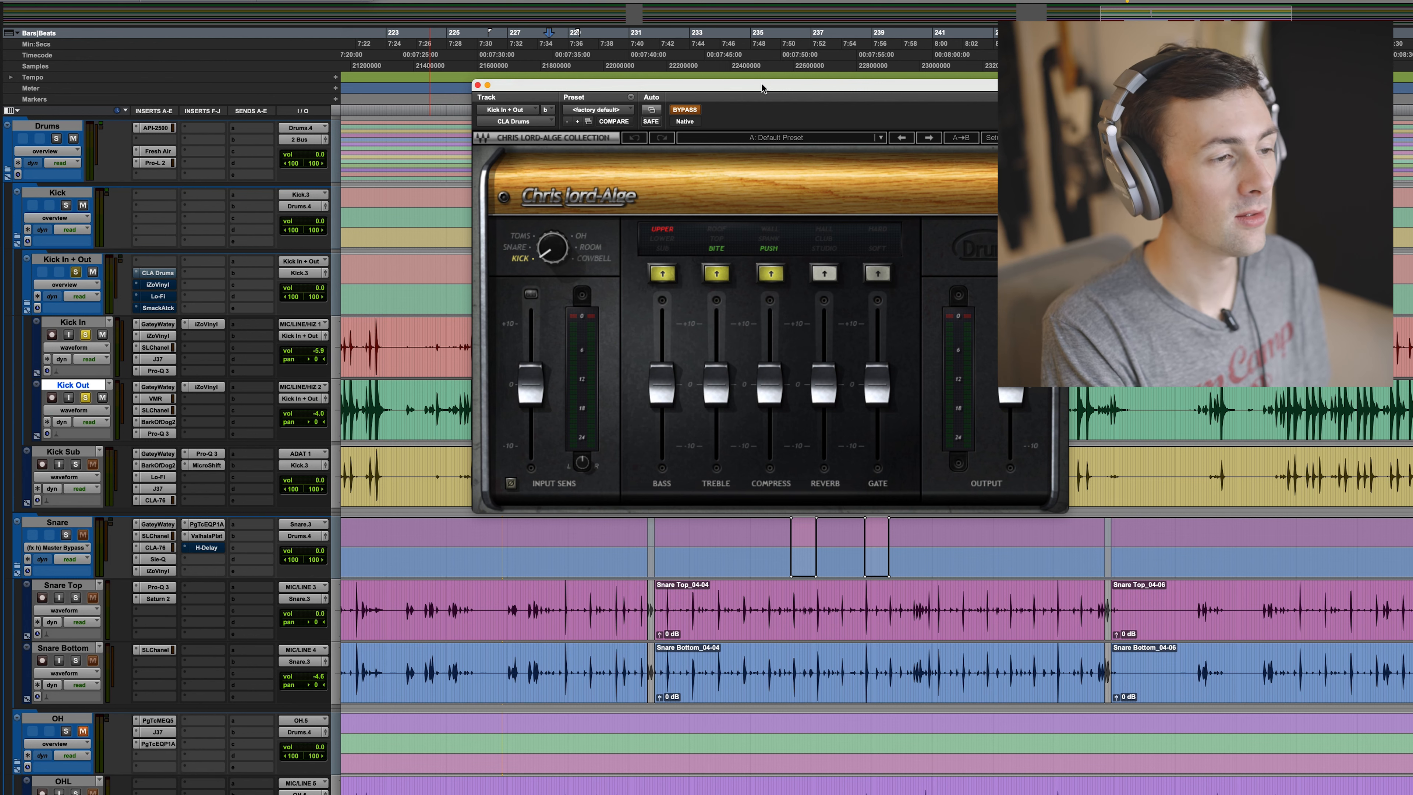
pyautogui.moveTo(762, 84); pyautogui.dragTo(752, 86)
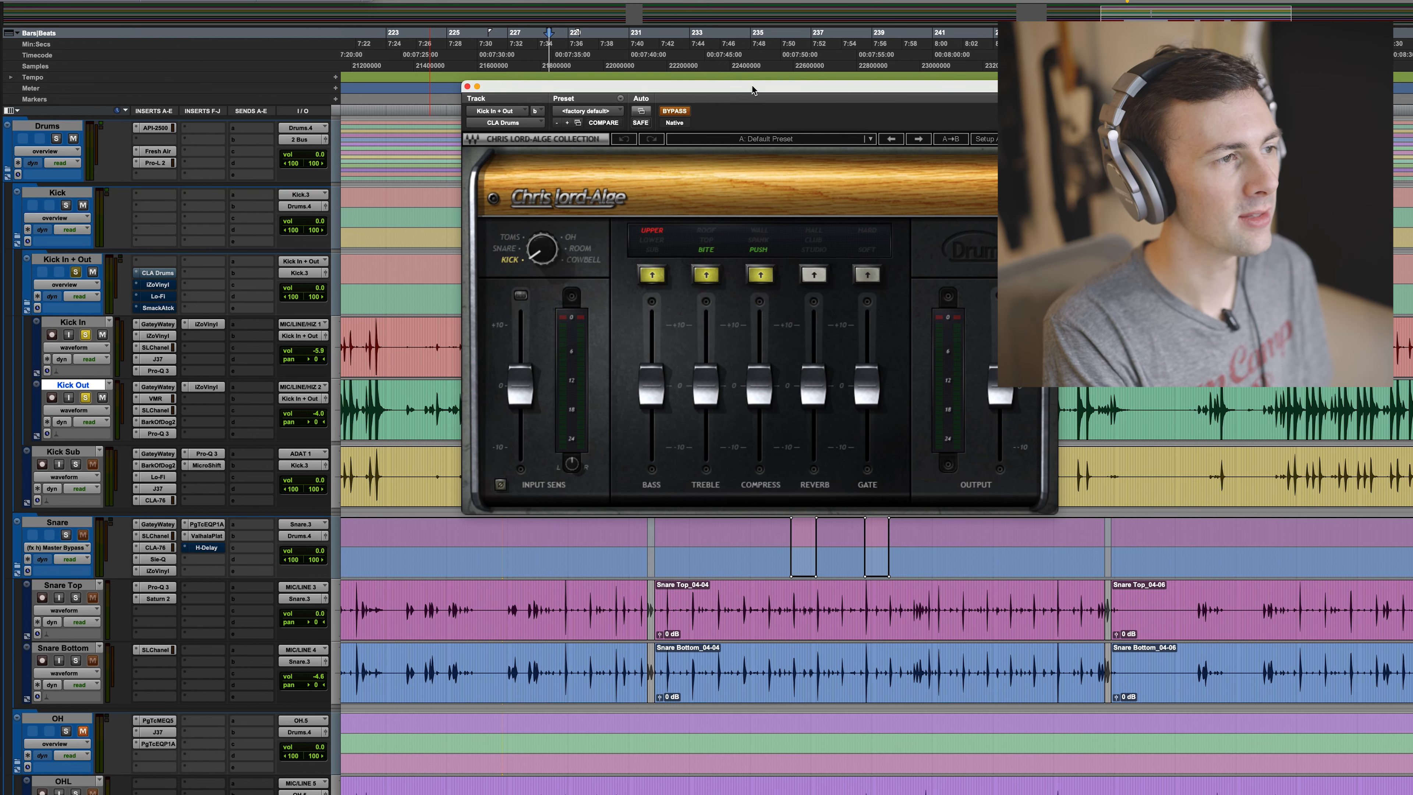
pyautogui.click(676, 114)
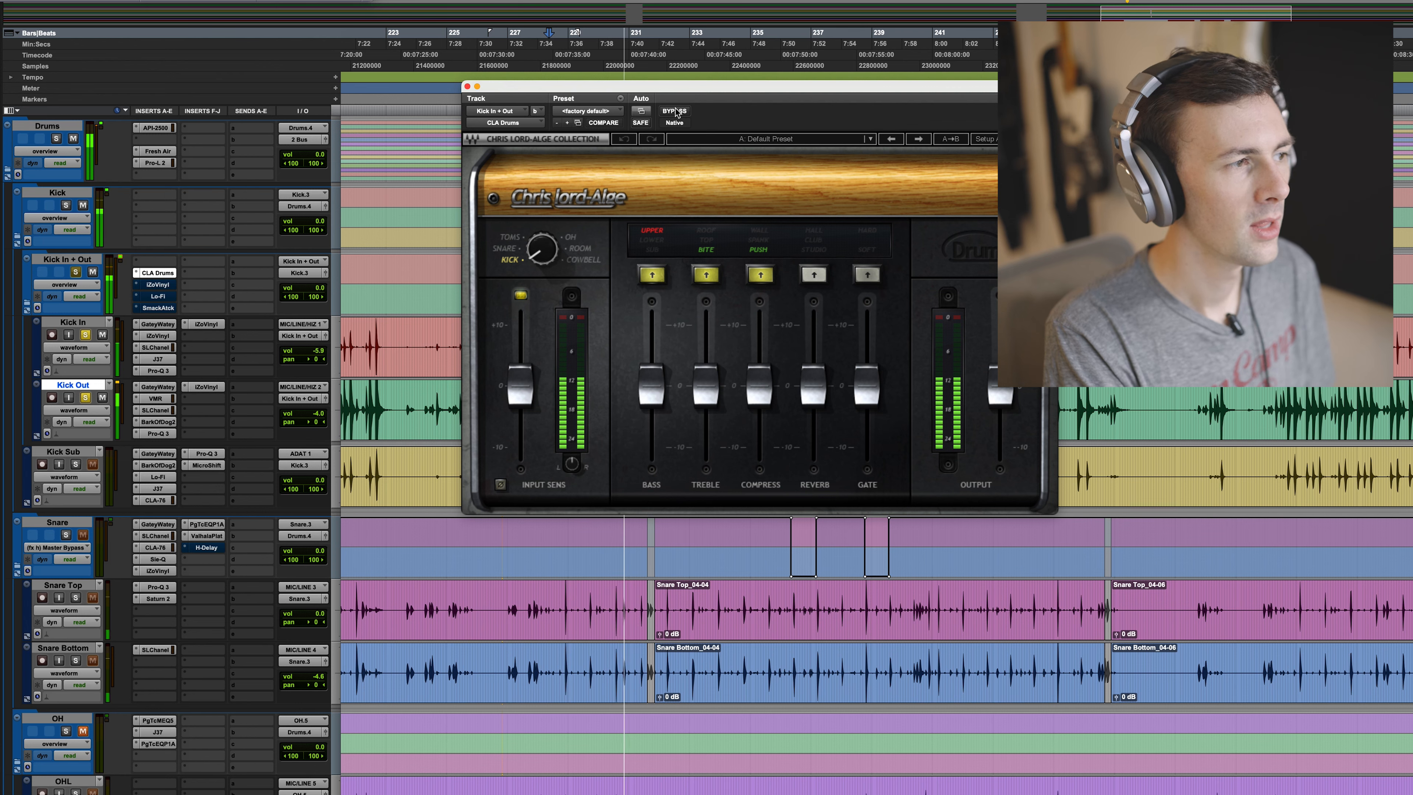
pyautogui.press('space')
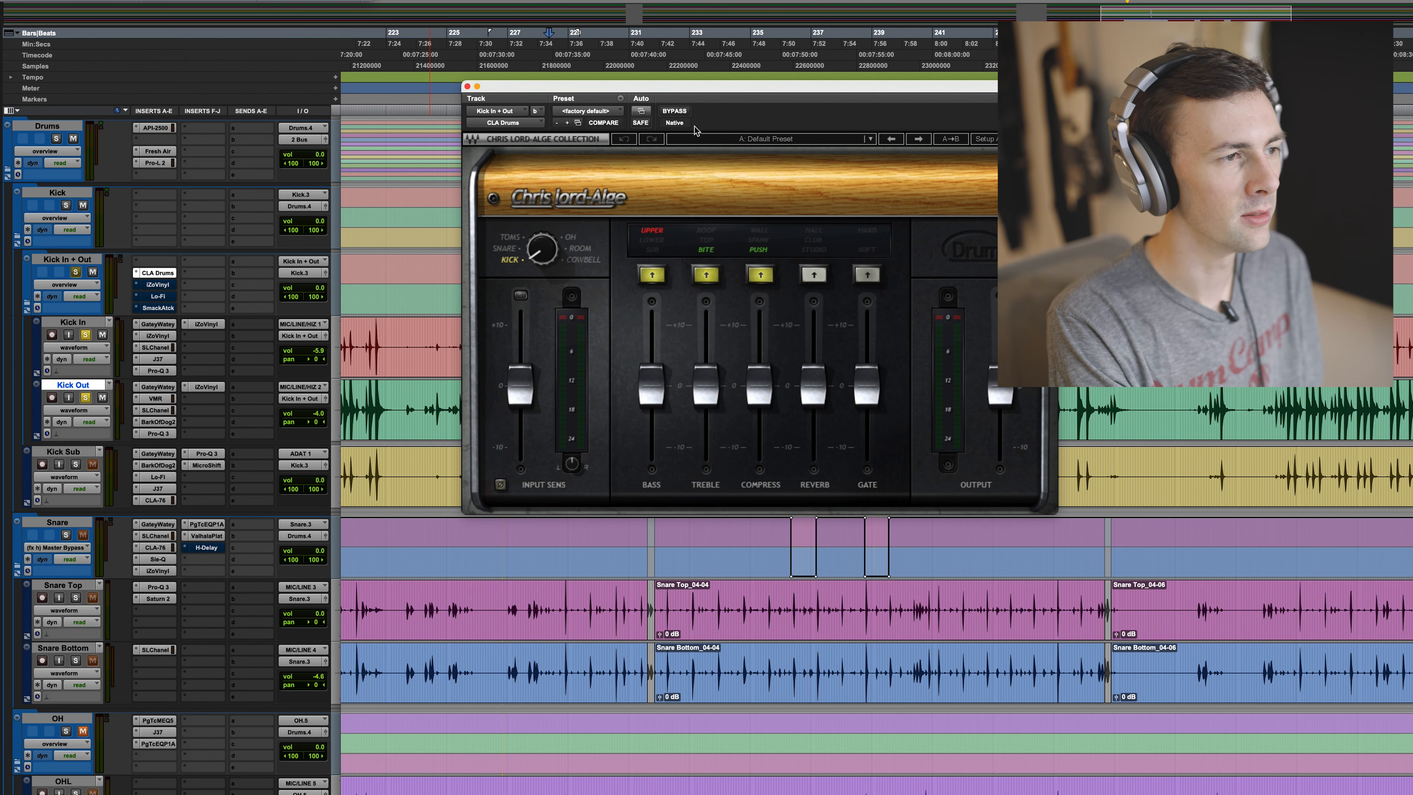
# Open iZotope Vinyl on the Kick In + Out bus, compare it bypassed and active during playback, and leave it active.
pyautogui.click(157, 286)
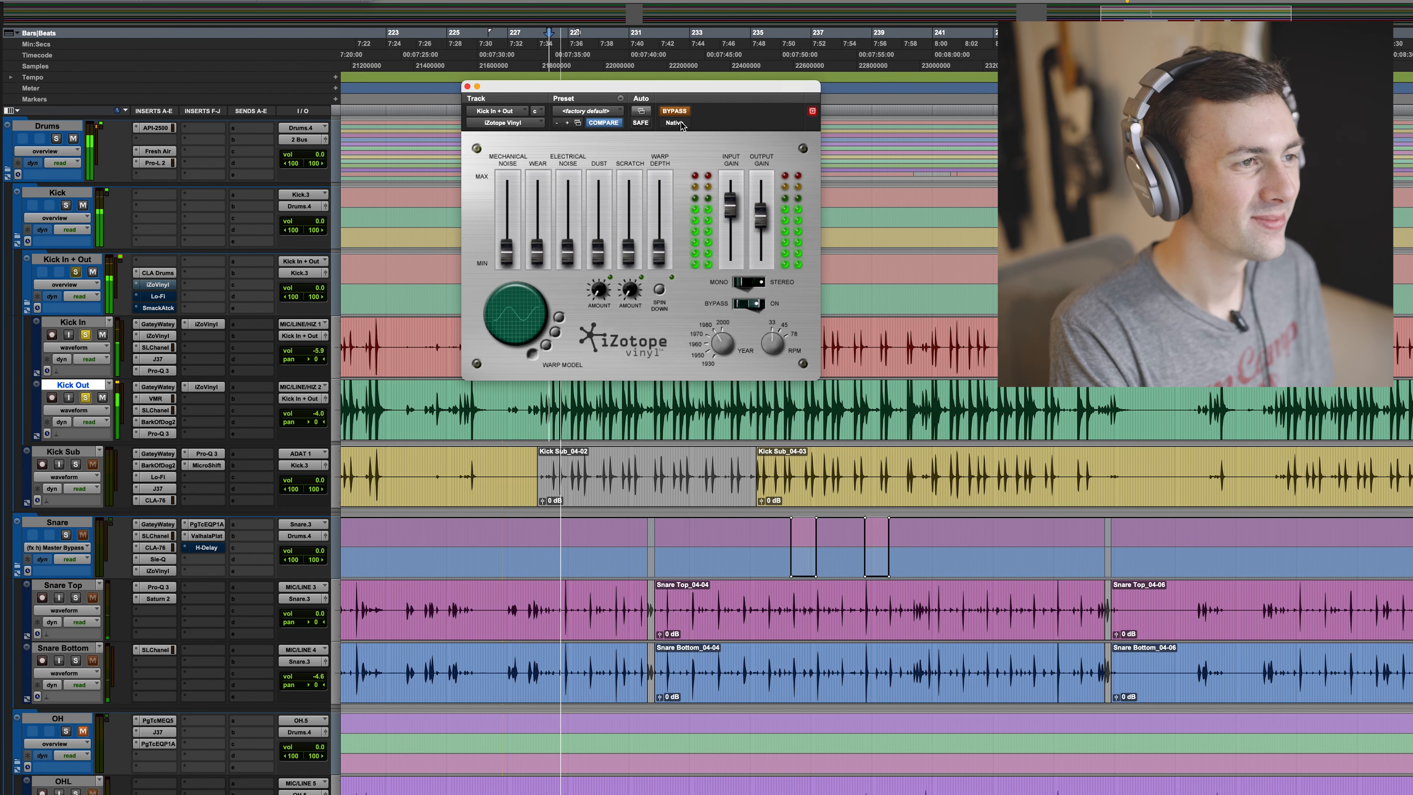
pyautogui.click(675, 110)
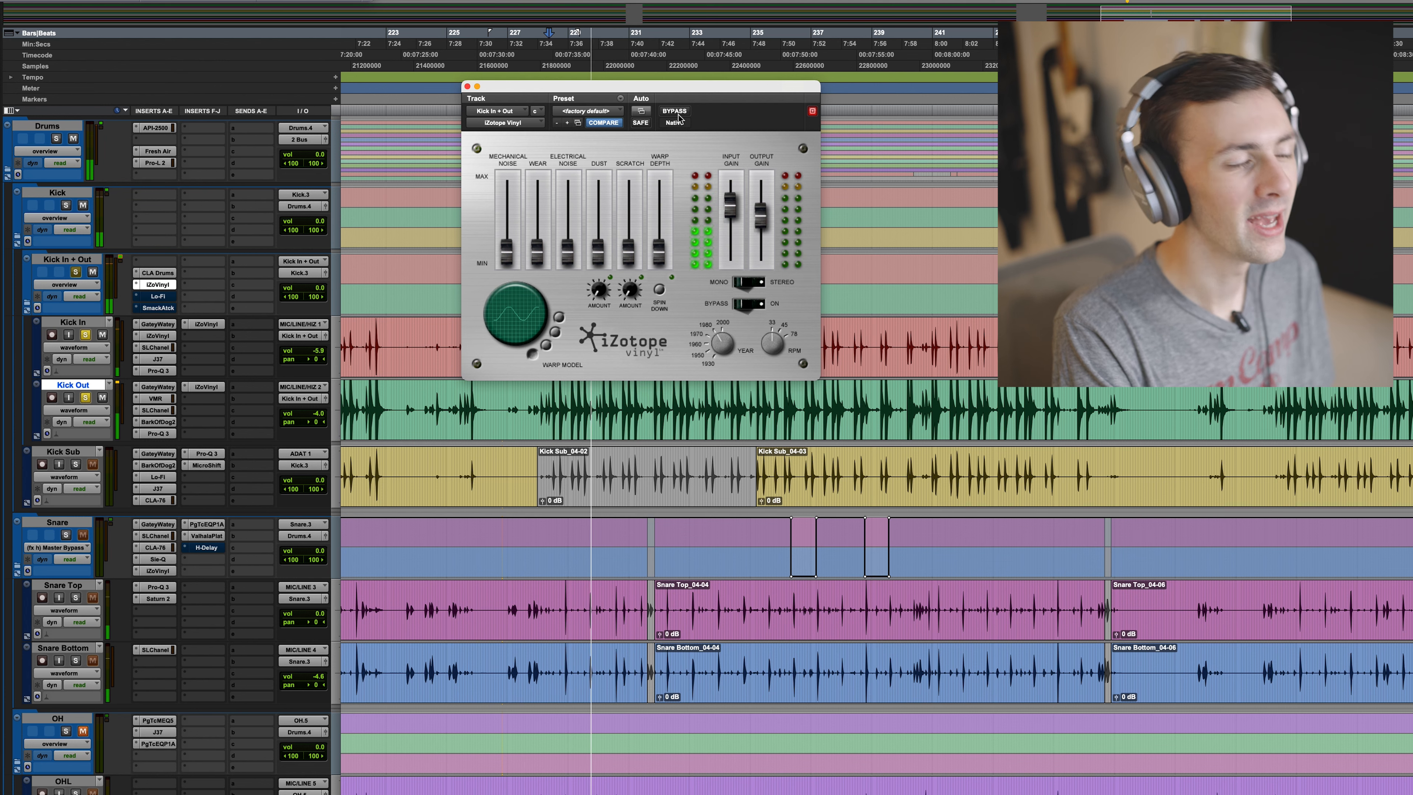
pyautogui.press('space')
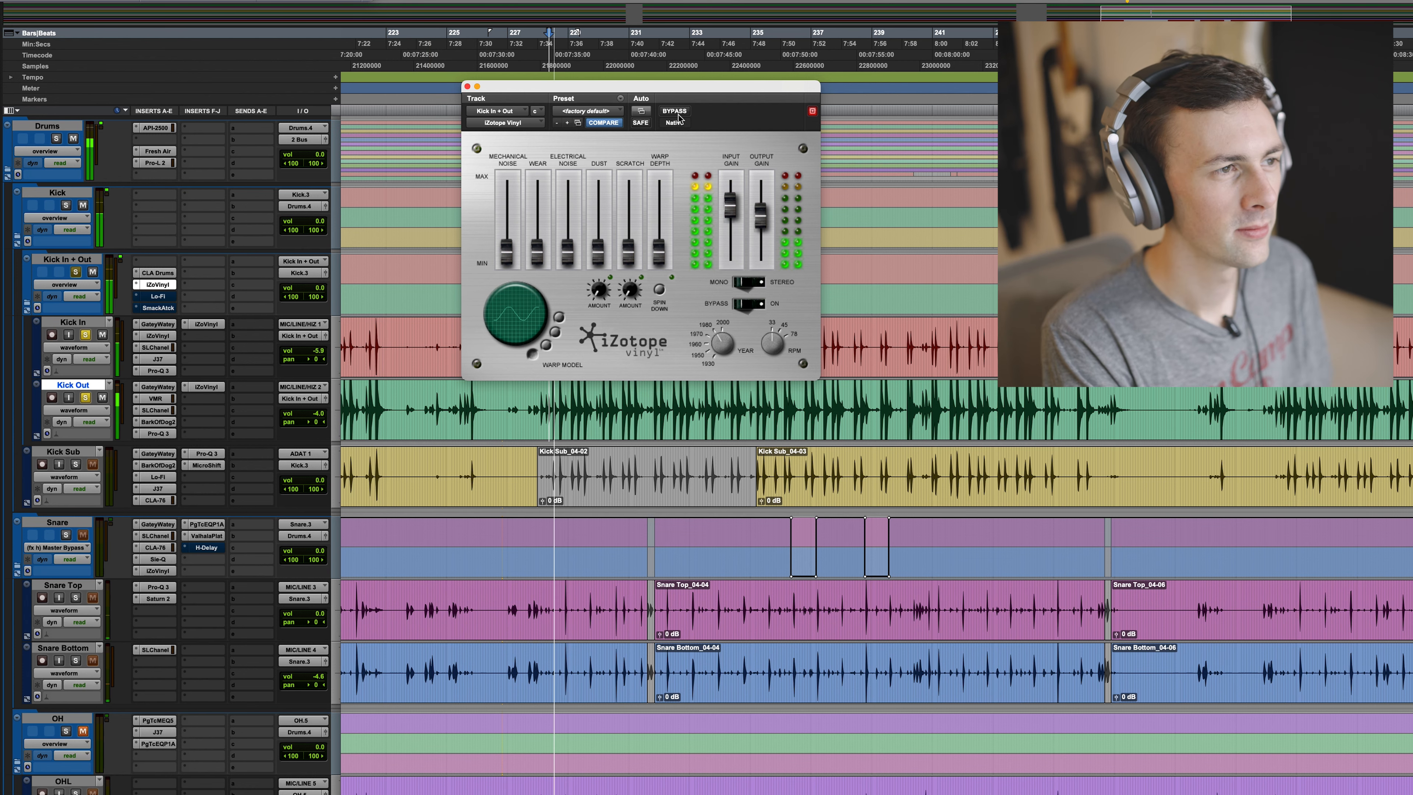
pyautogui.click(674, 111)
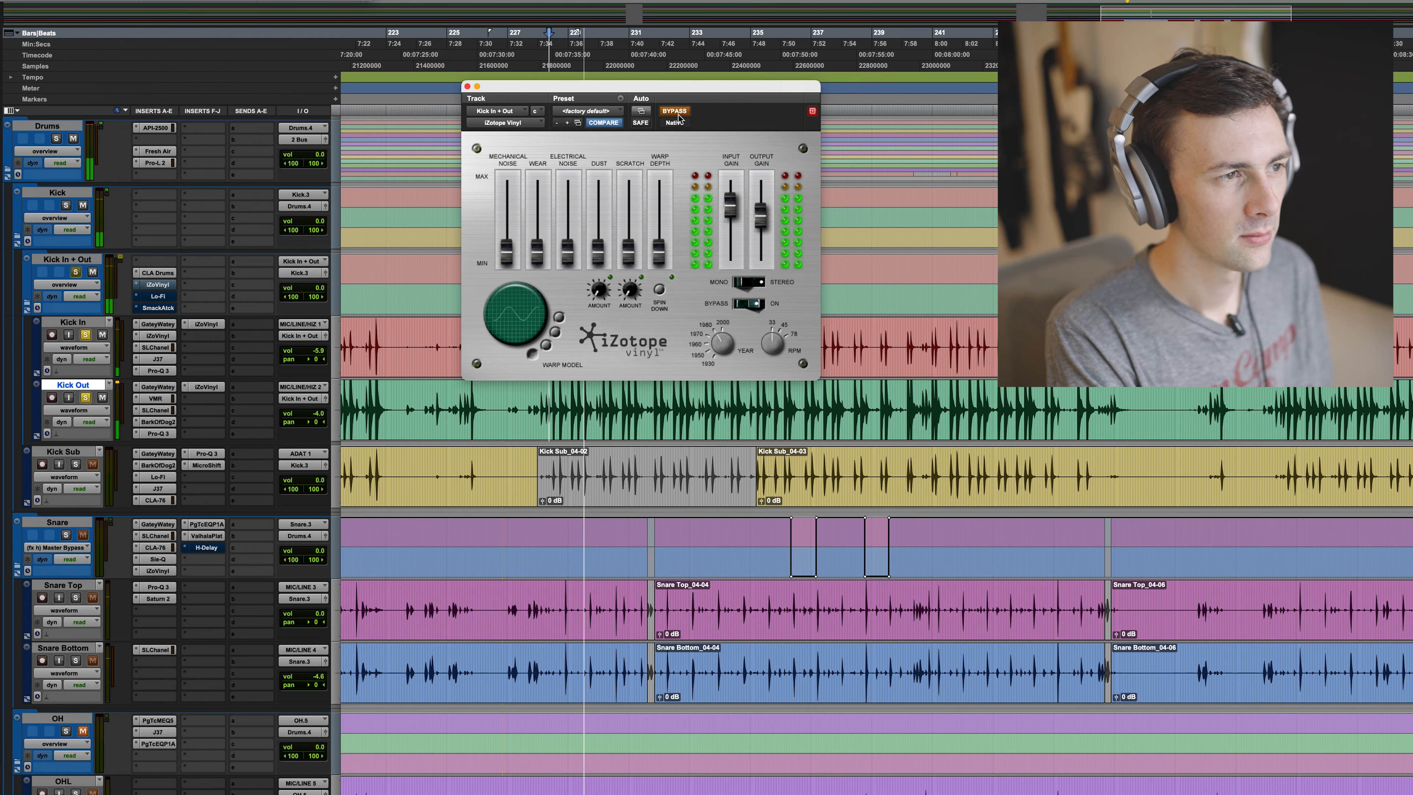
pyautogui.press('space')
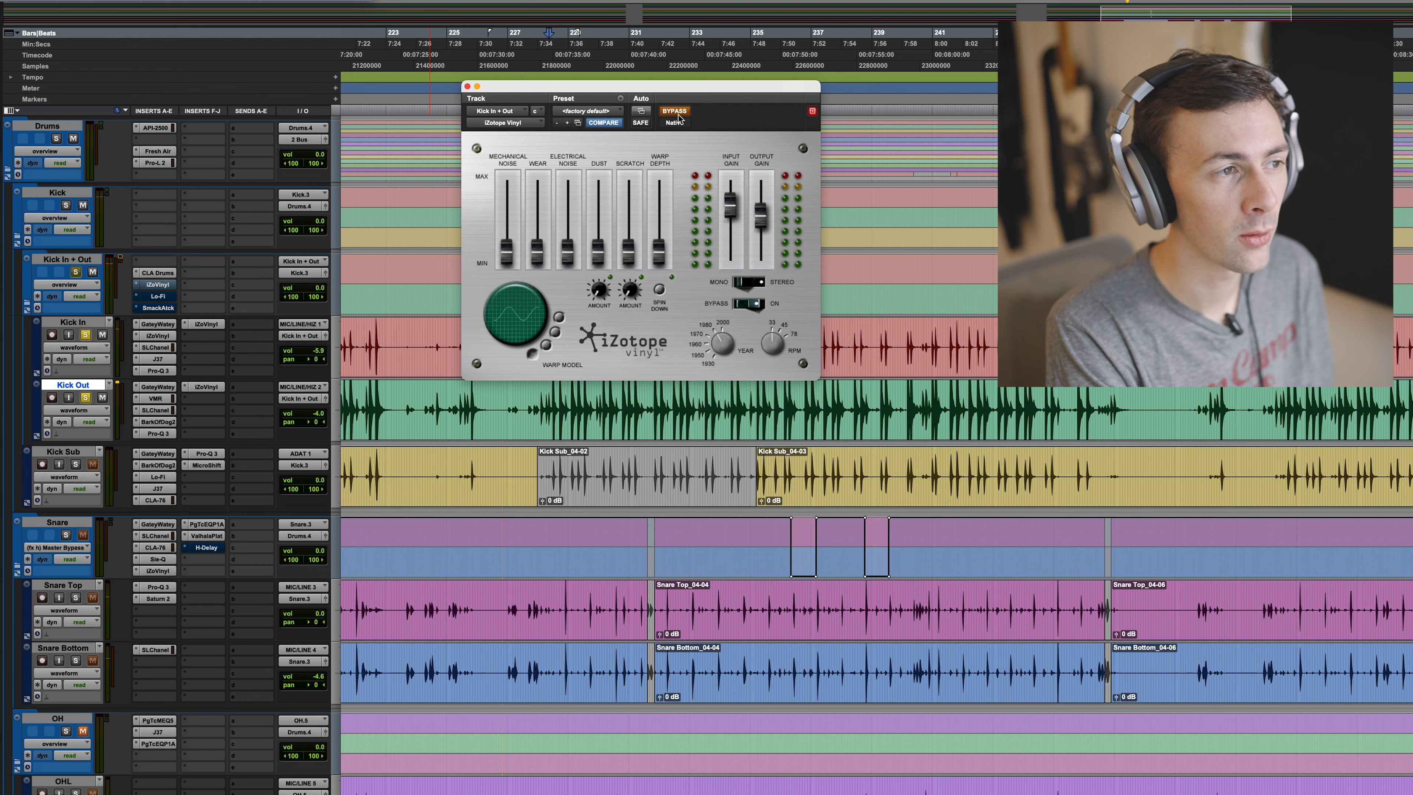
pyautogui.press('space')
pyautogui.click(674, 111)
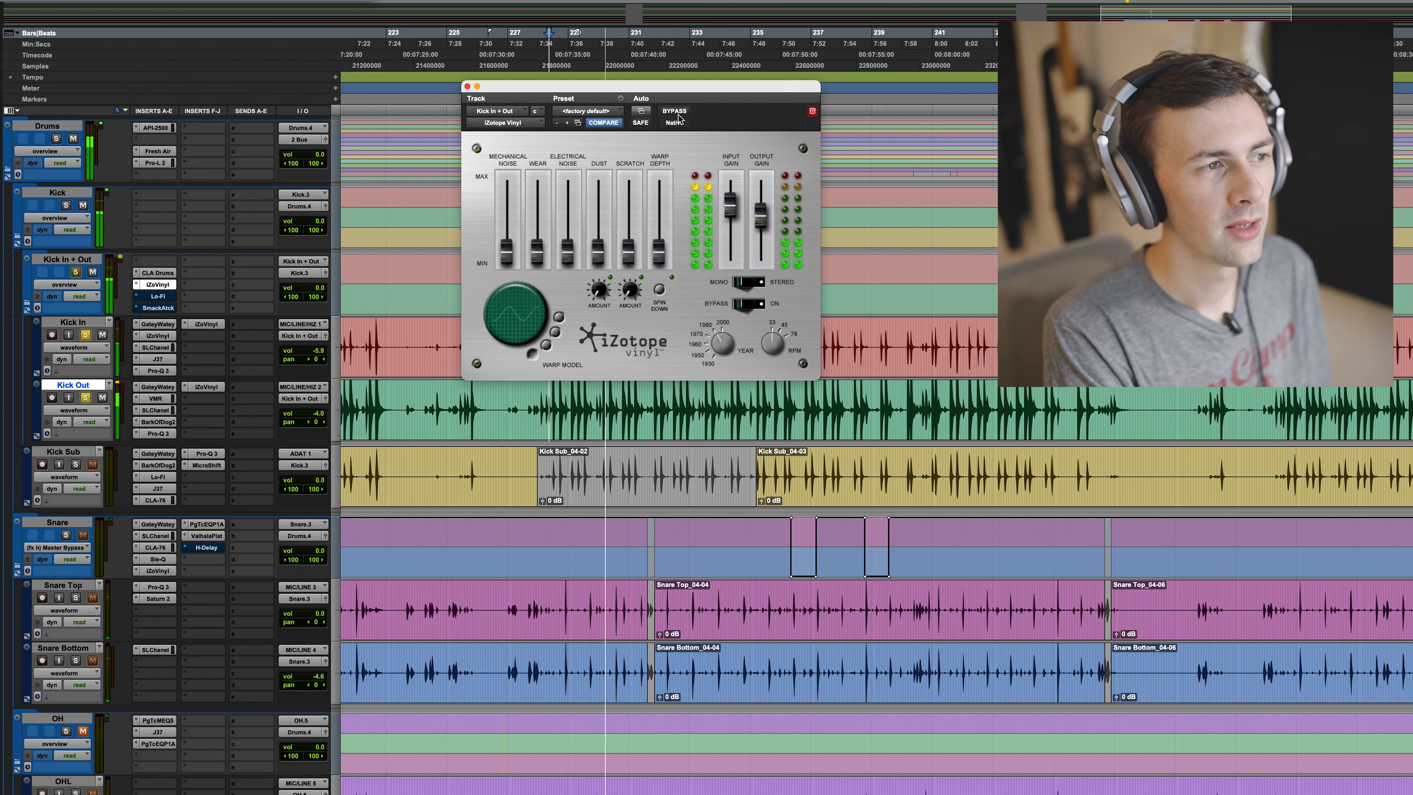
pyautogui.press('space')
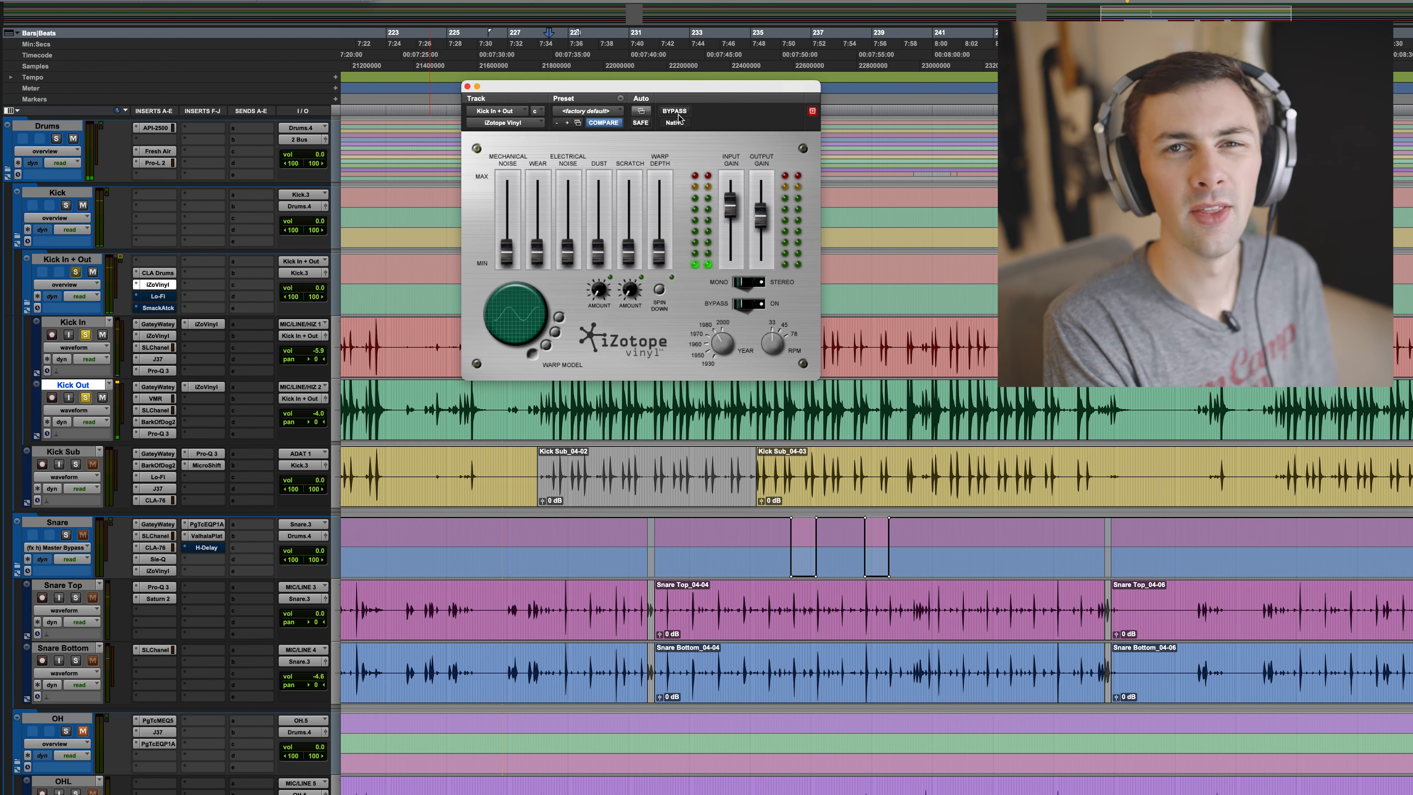
# Open Lo-Fi and Smack Attack in turn on the Kick In + Out bus, take each out of bypass, and close the plug-in window.
pyautogui.click(153, 296)
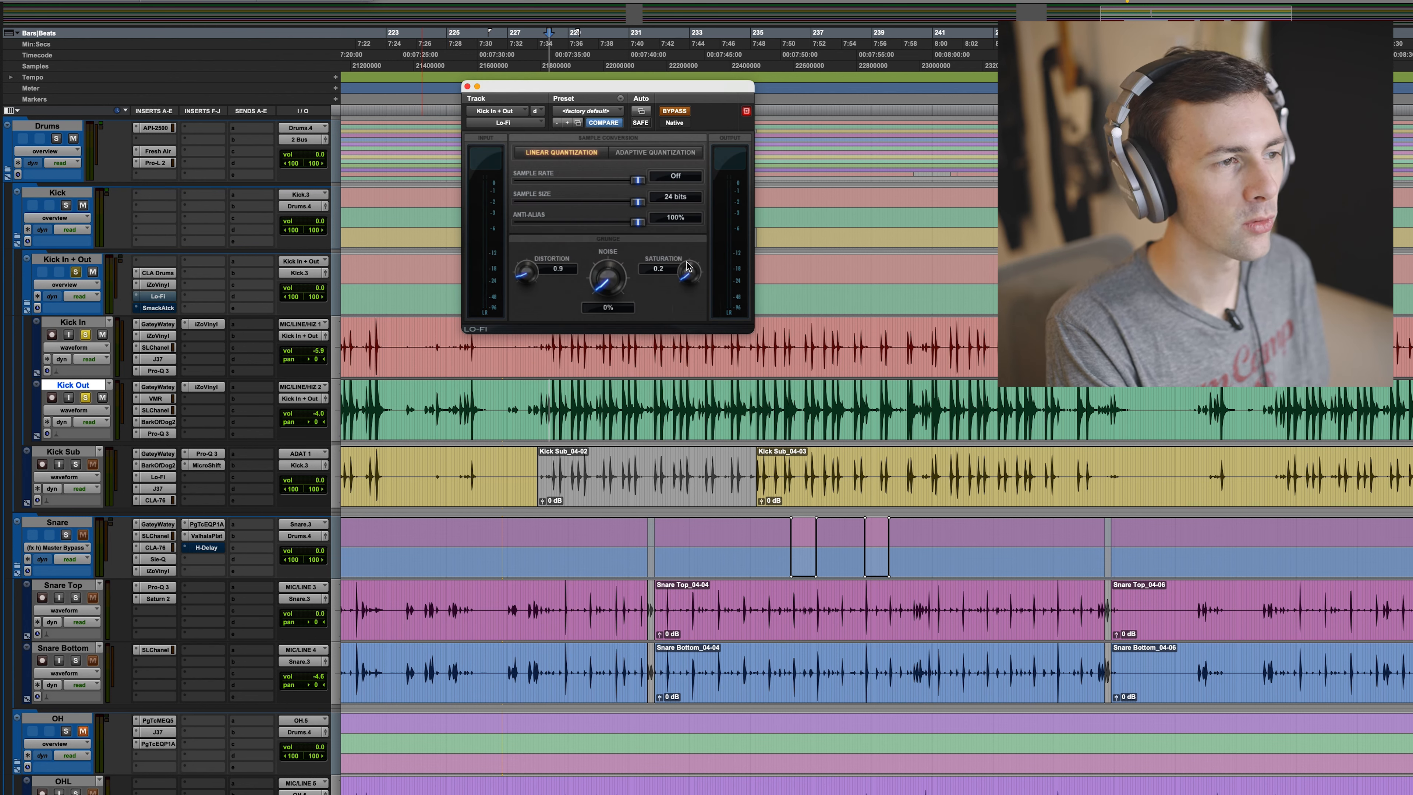
pyautogui.click(673, 111)
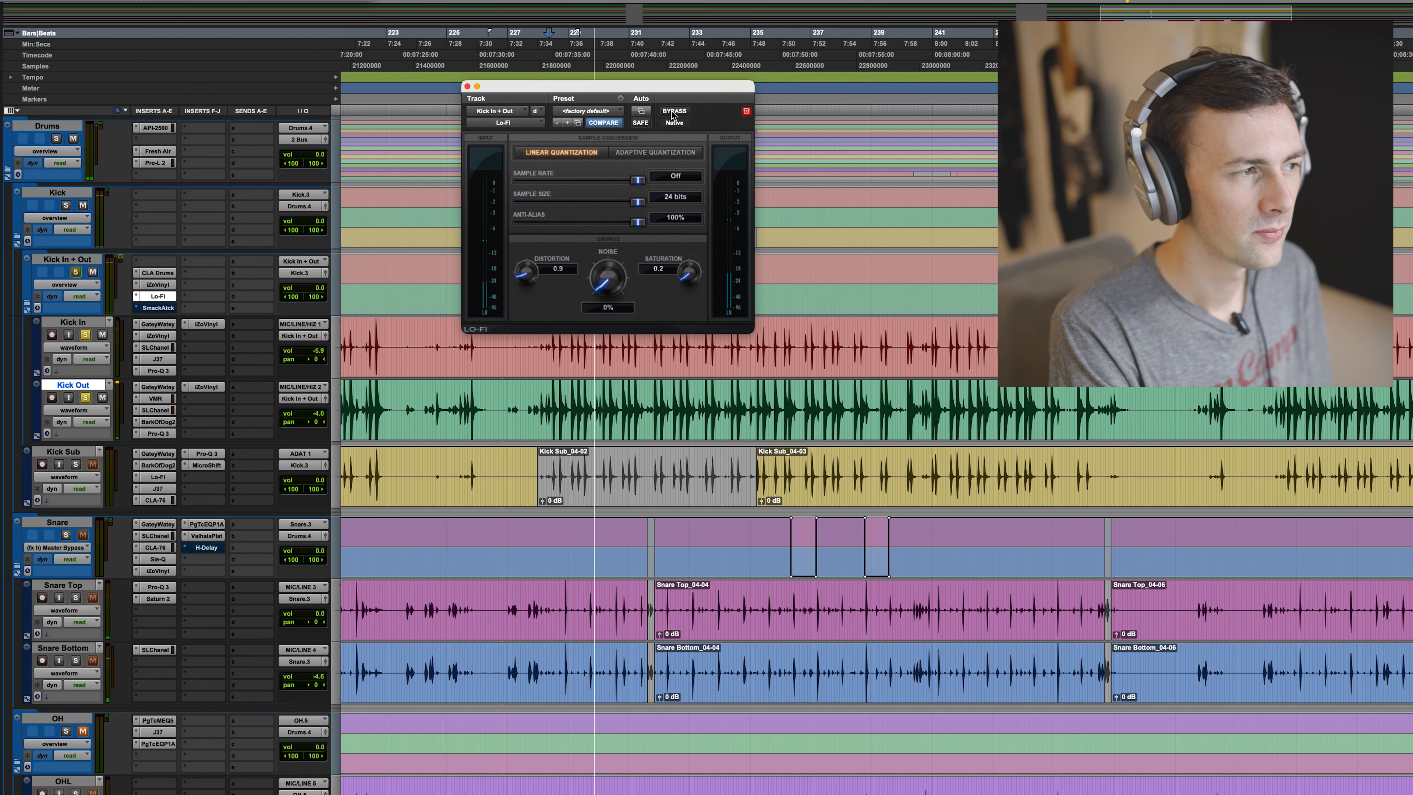
pyautogui.click(163, 309)
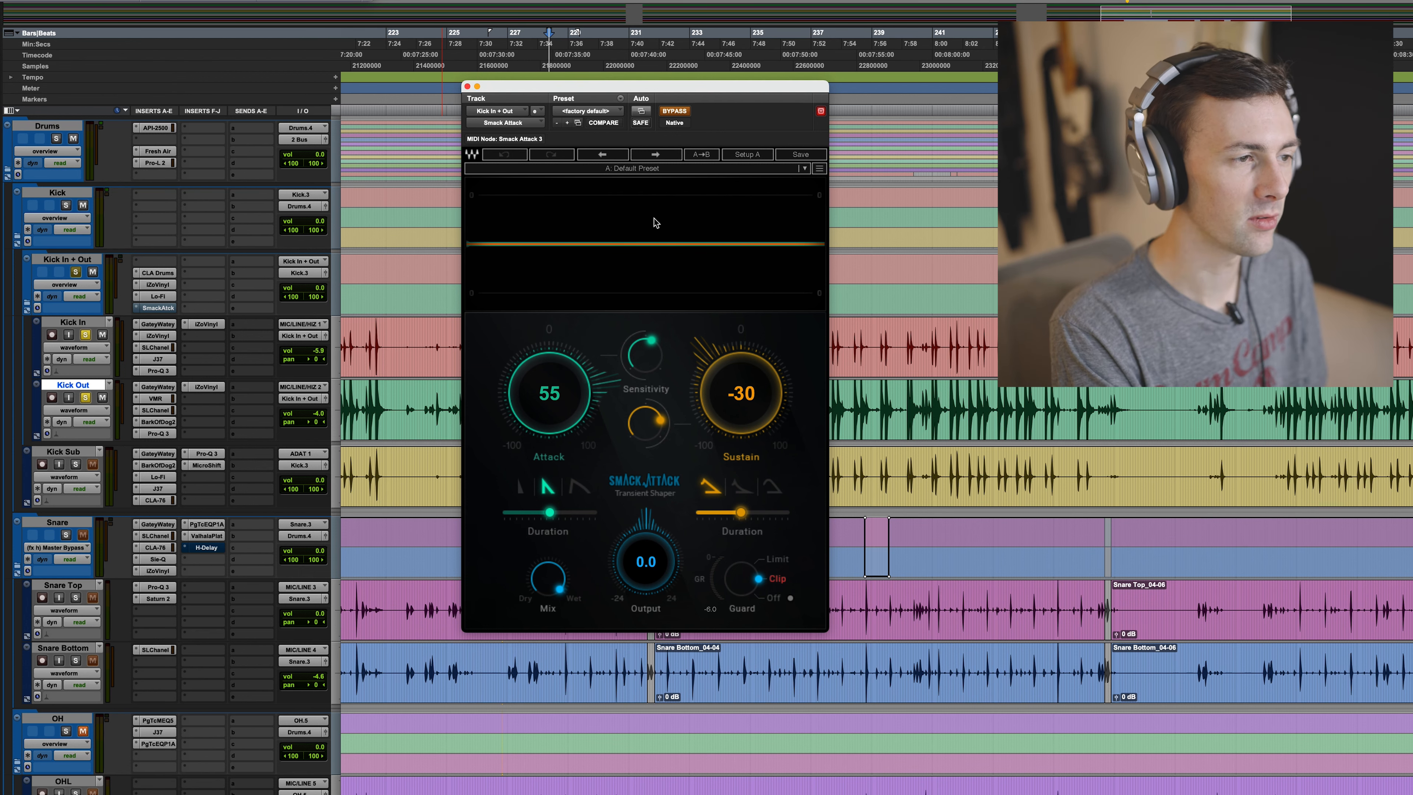
pyautogui.press('space')
pyautogui.click(674, 110)
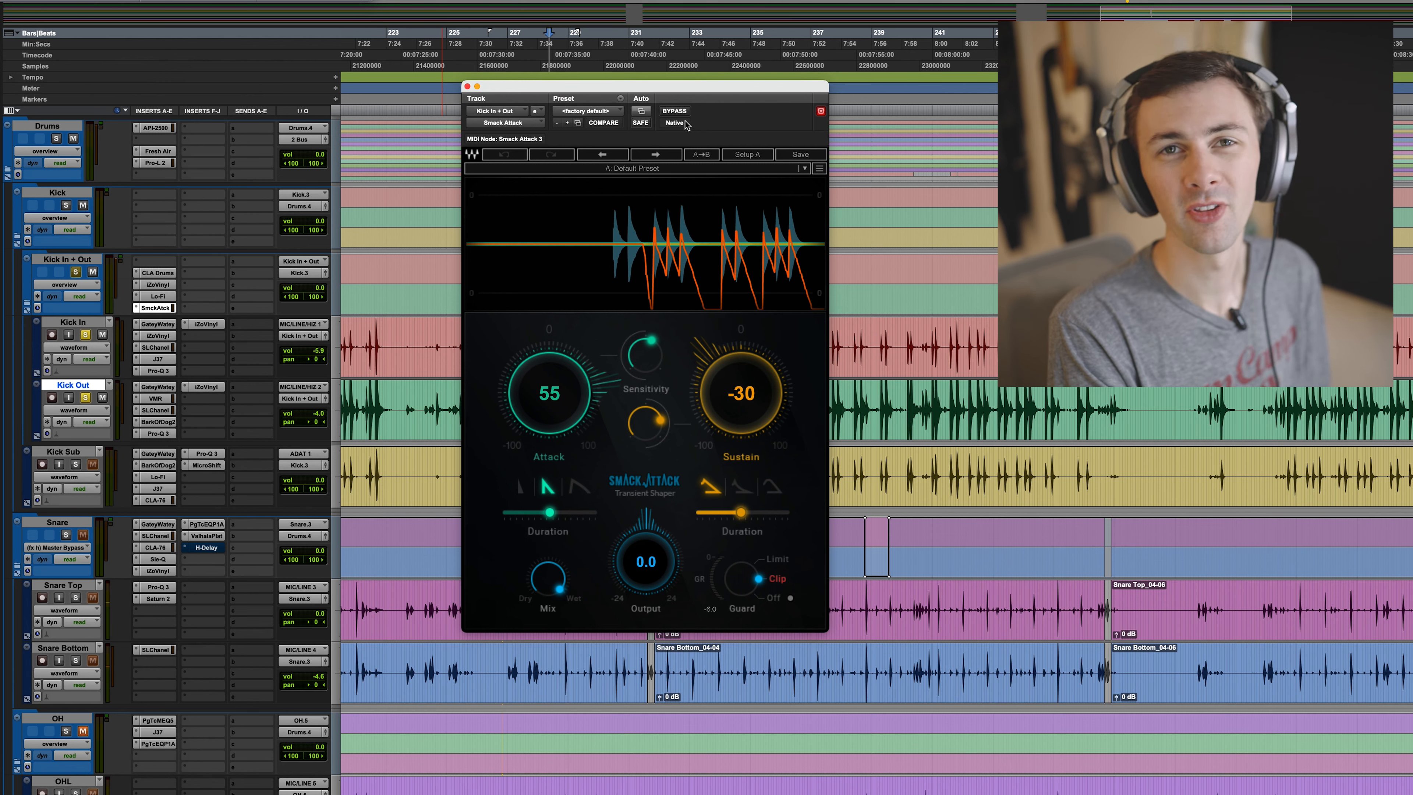
pyautogui.click(467, 86)
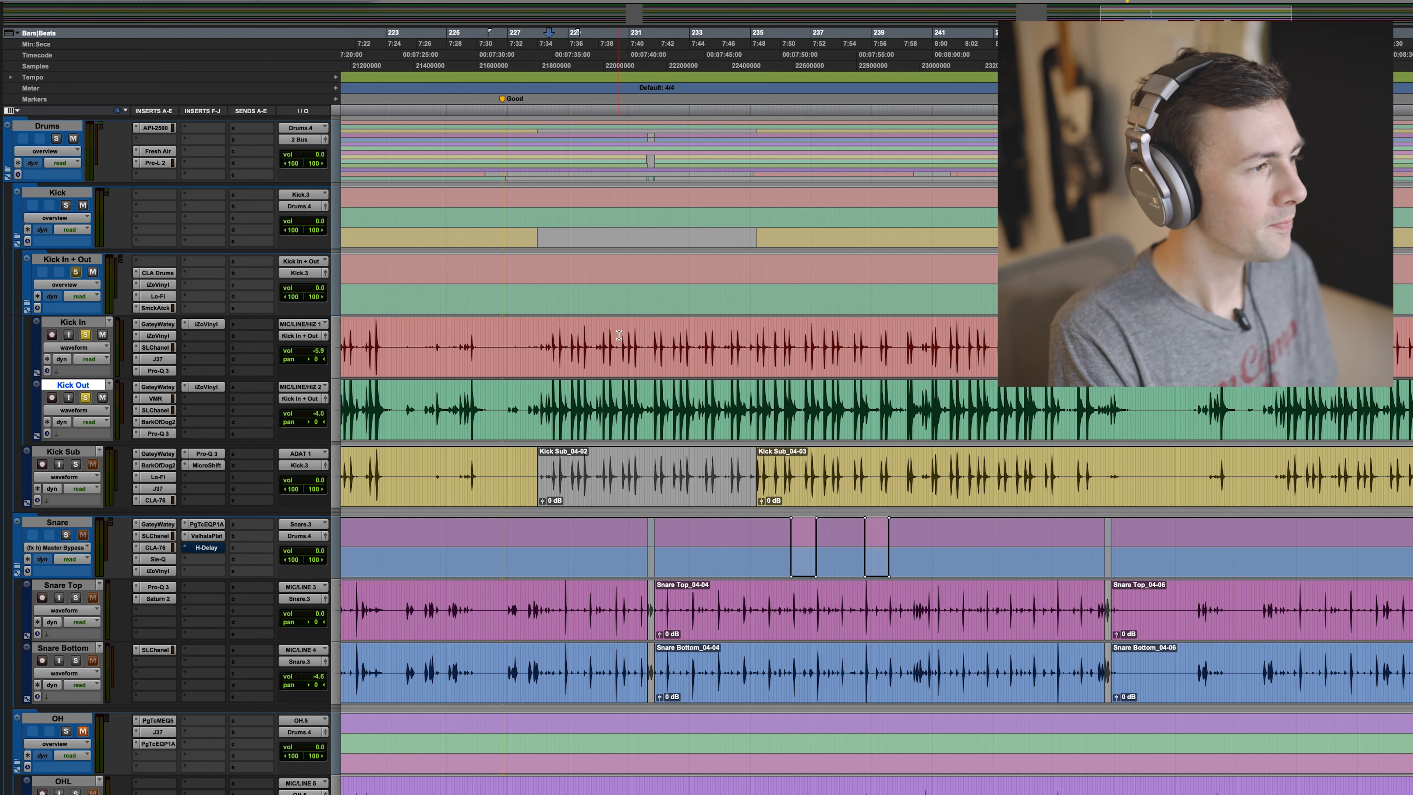
# Cue playback near bar 236 on Kick Sub and audition the soloed track with its plug-ins bypassed and volume at +12.0 dB.
pyautogui.press('r')
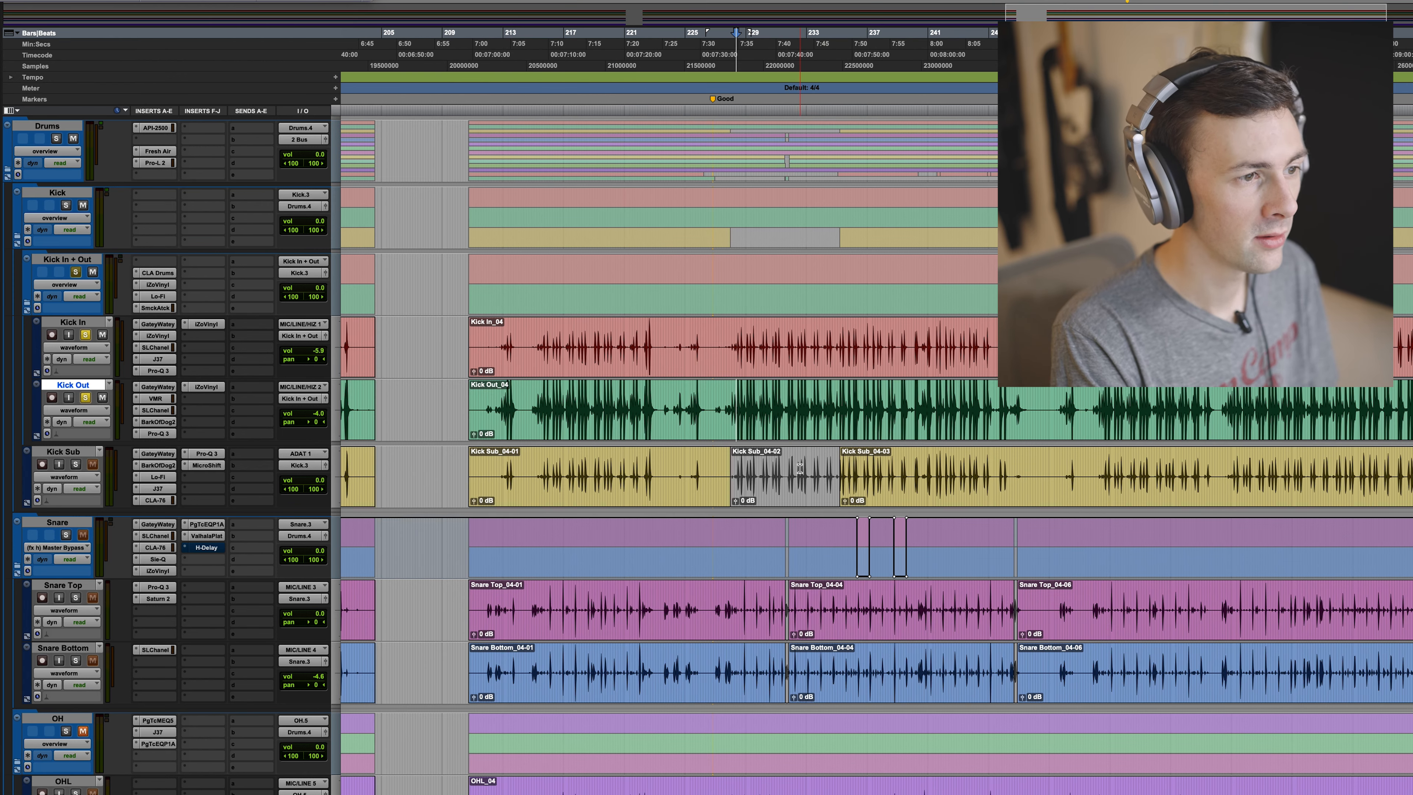
pyautogui.click(906, 461)
pyautogui.press('t')
pyautogui.press('t')
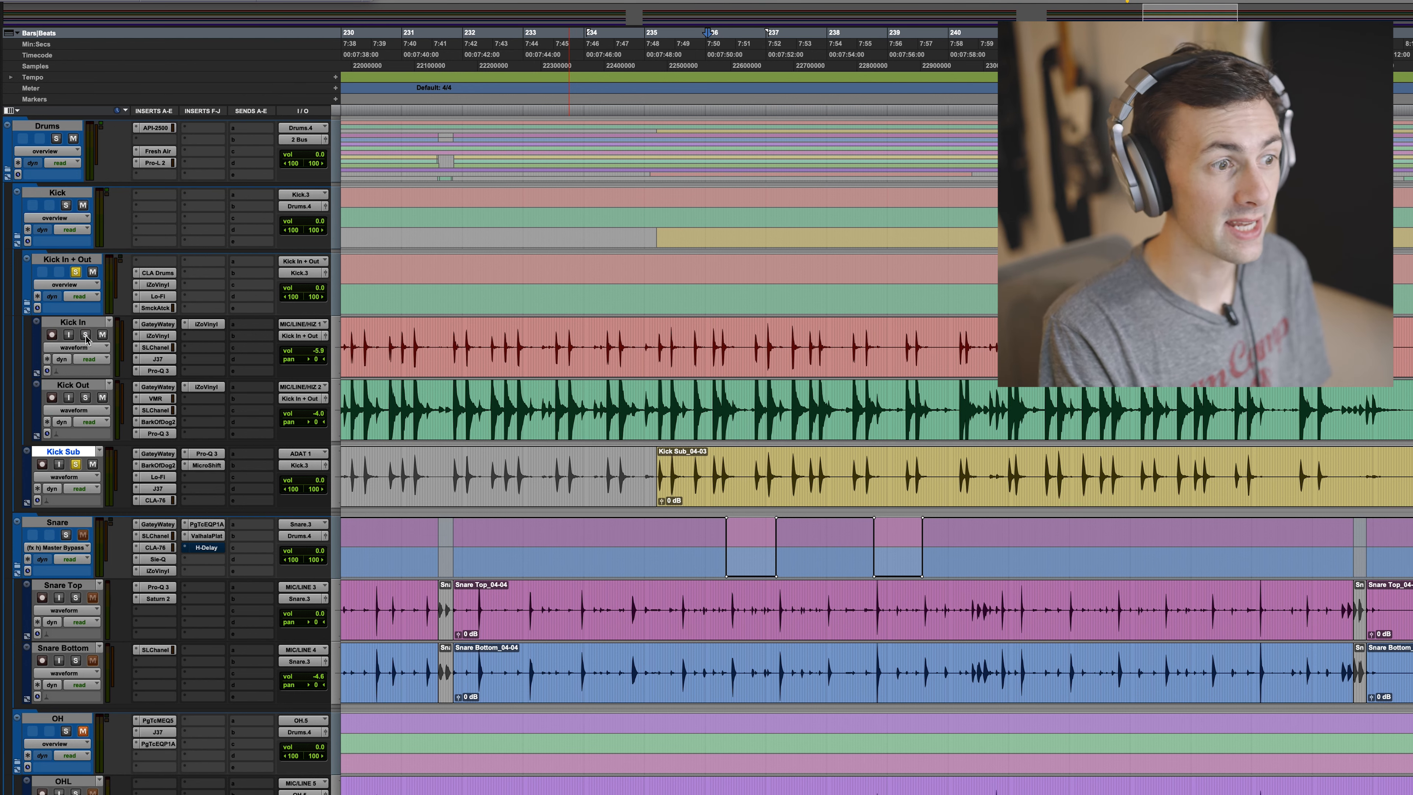
pyautogui.press('space')
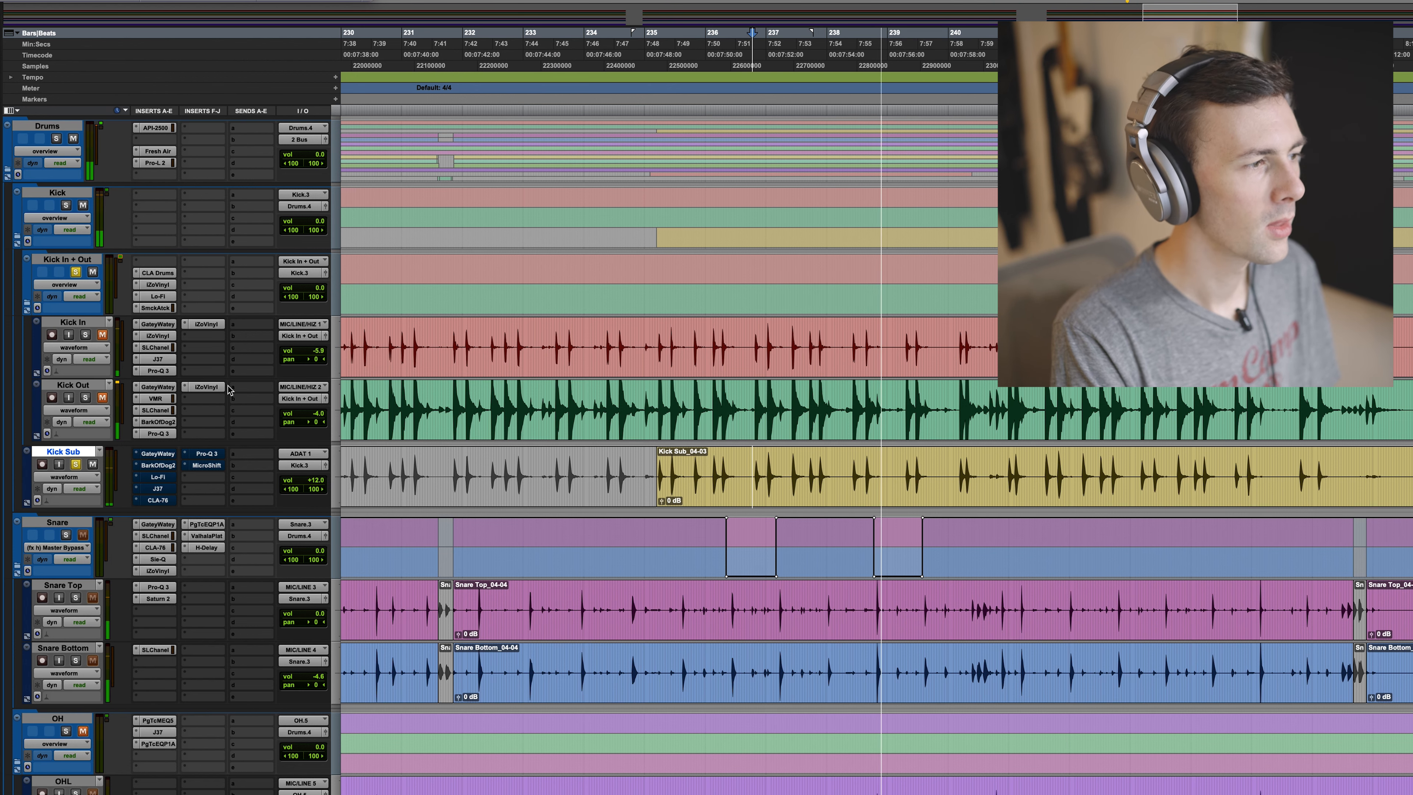
pyautogui.press('space')
pyautogui.press('space')
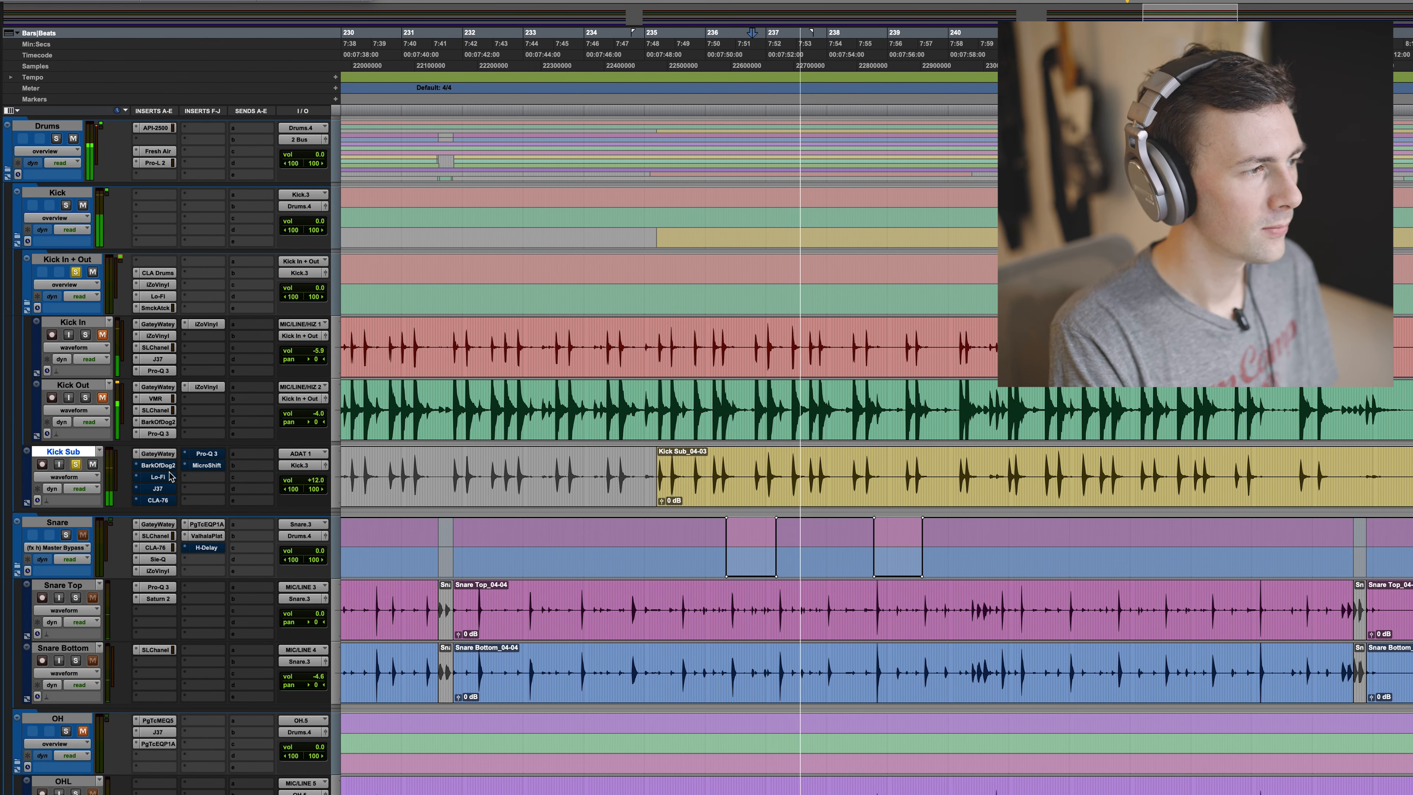
pyautogui.press('space')
# Open Bark Of Dog 2 on Kick Sub, take it out of bypass during playback, and close its window.
pyautogui.click(158, 466)
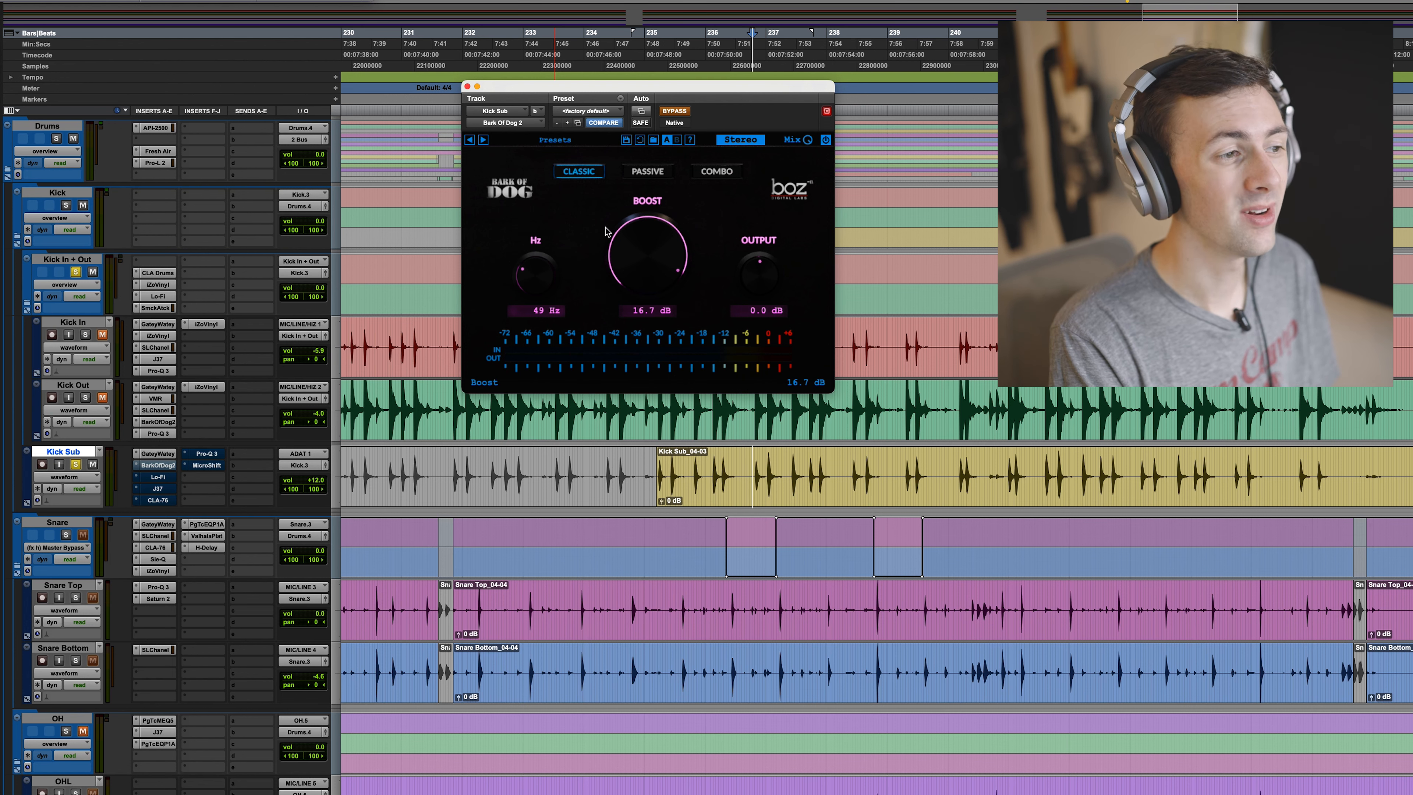
pyautogui.press('space')
pyautogui.click(675, 111)
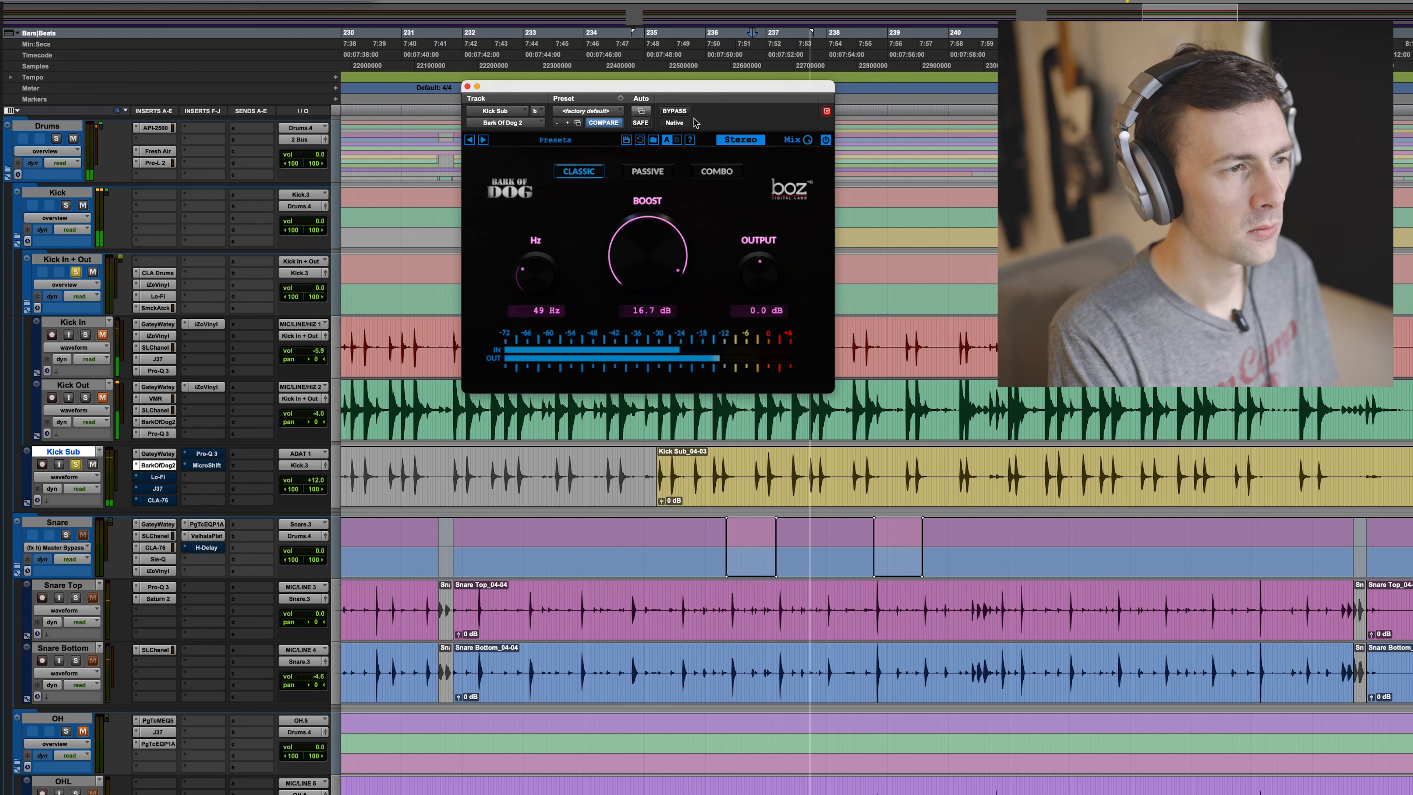
pyautogui.click(468, 86)
pyautogui.press('space')
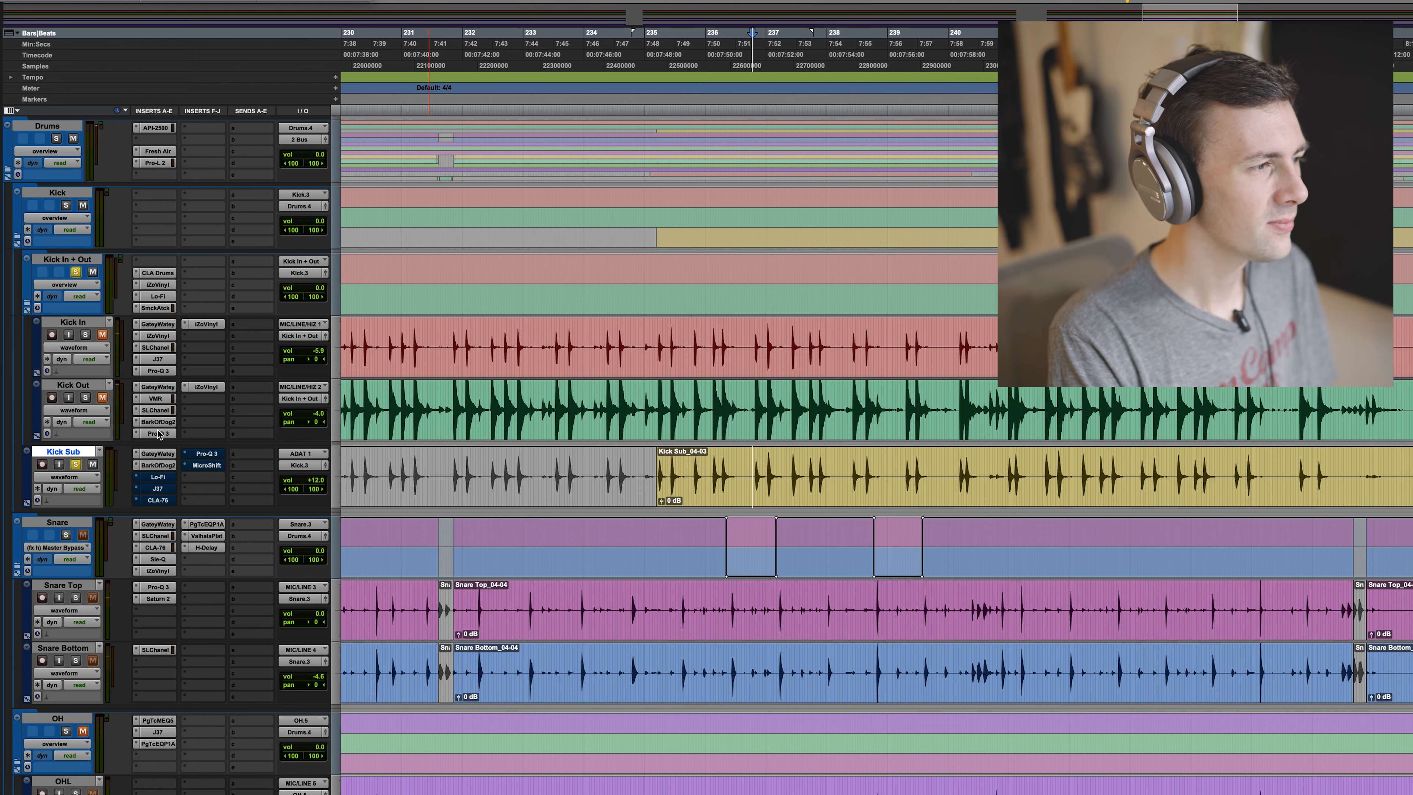
# Enable Lo-Fi on Kick Sub during playback and lower the track's volume to 0.0 dB.
pyautogui.click(157, 478)
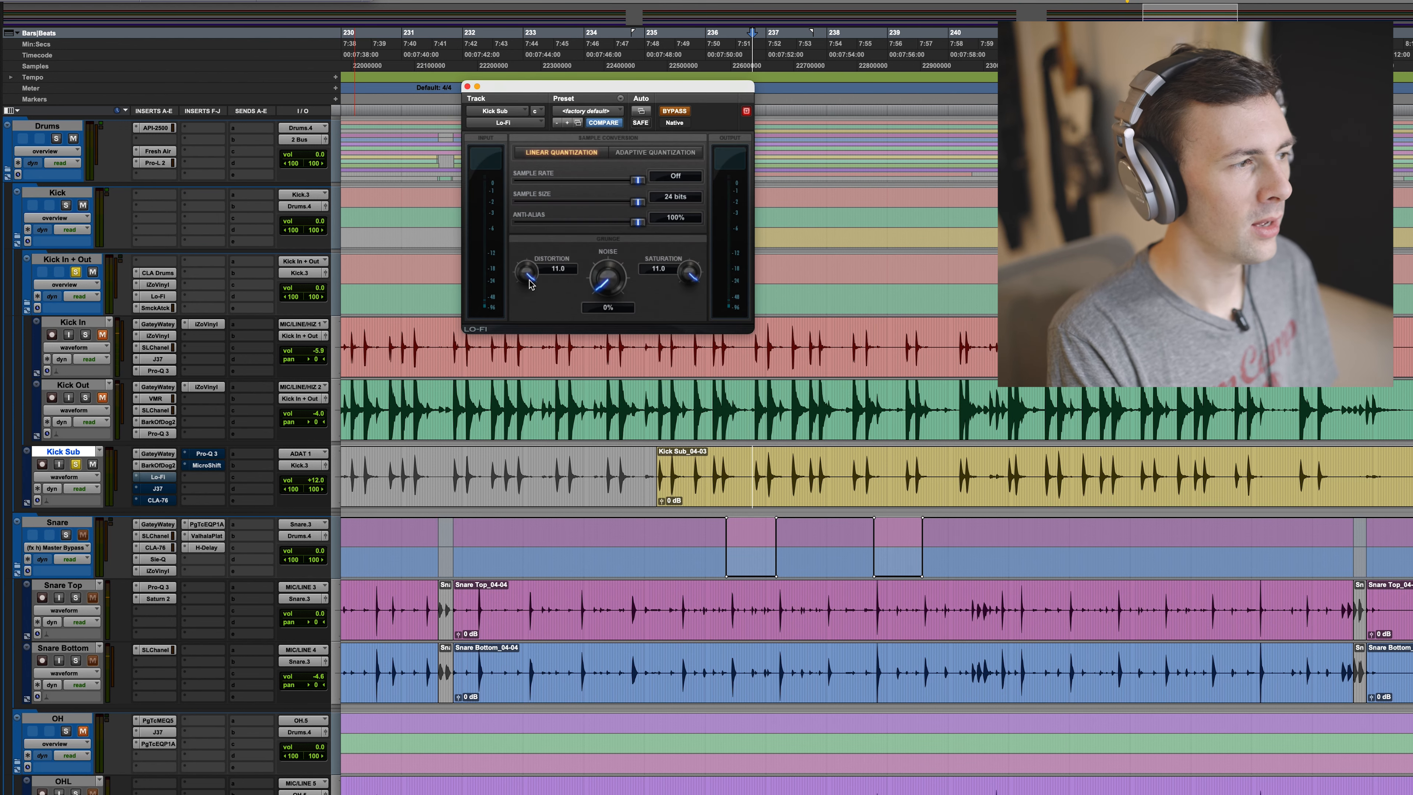
pyautogui.press('space')
pyautogui.click(674, 111)
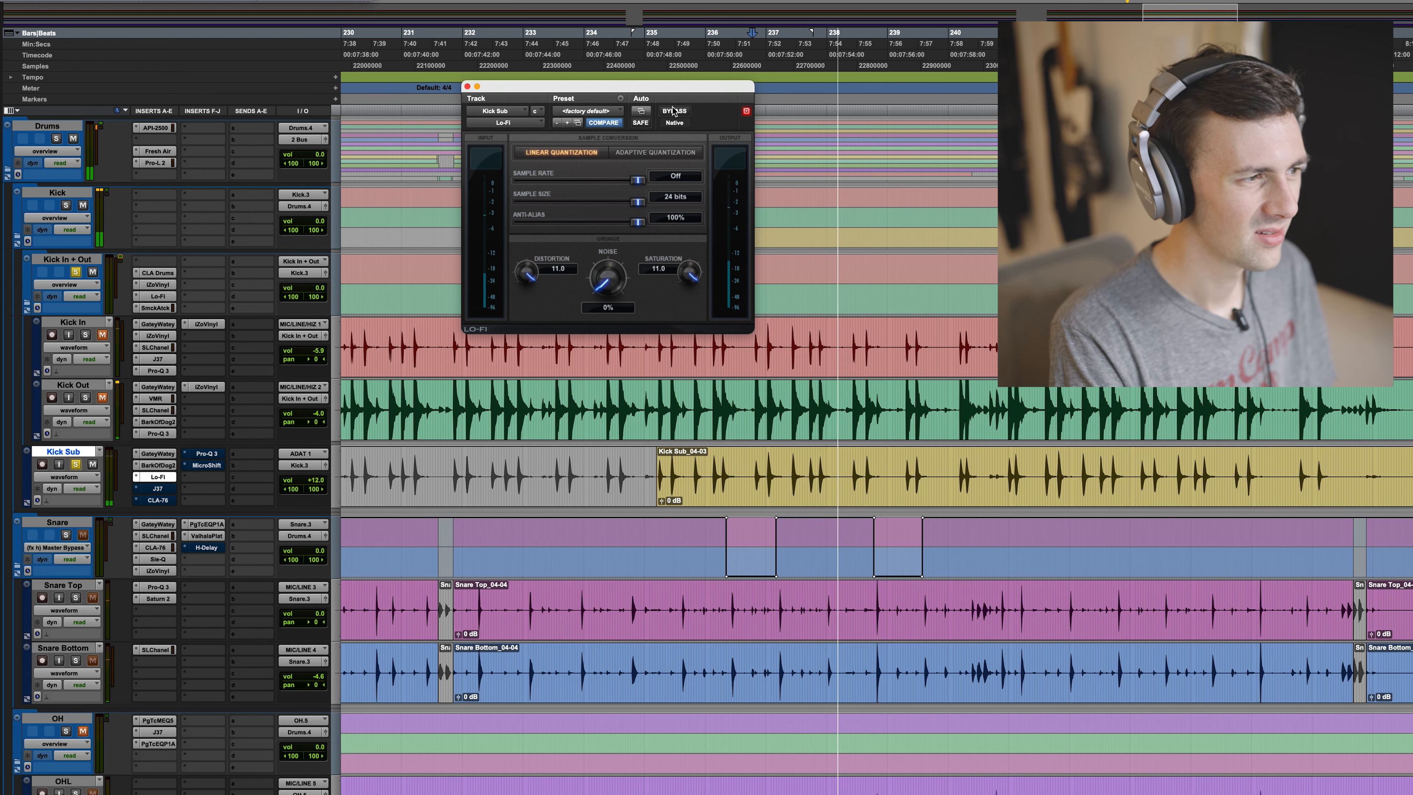
pyautogui.moveTo(318, 482); pyautogui.dragTo(316, 492)
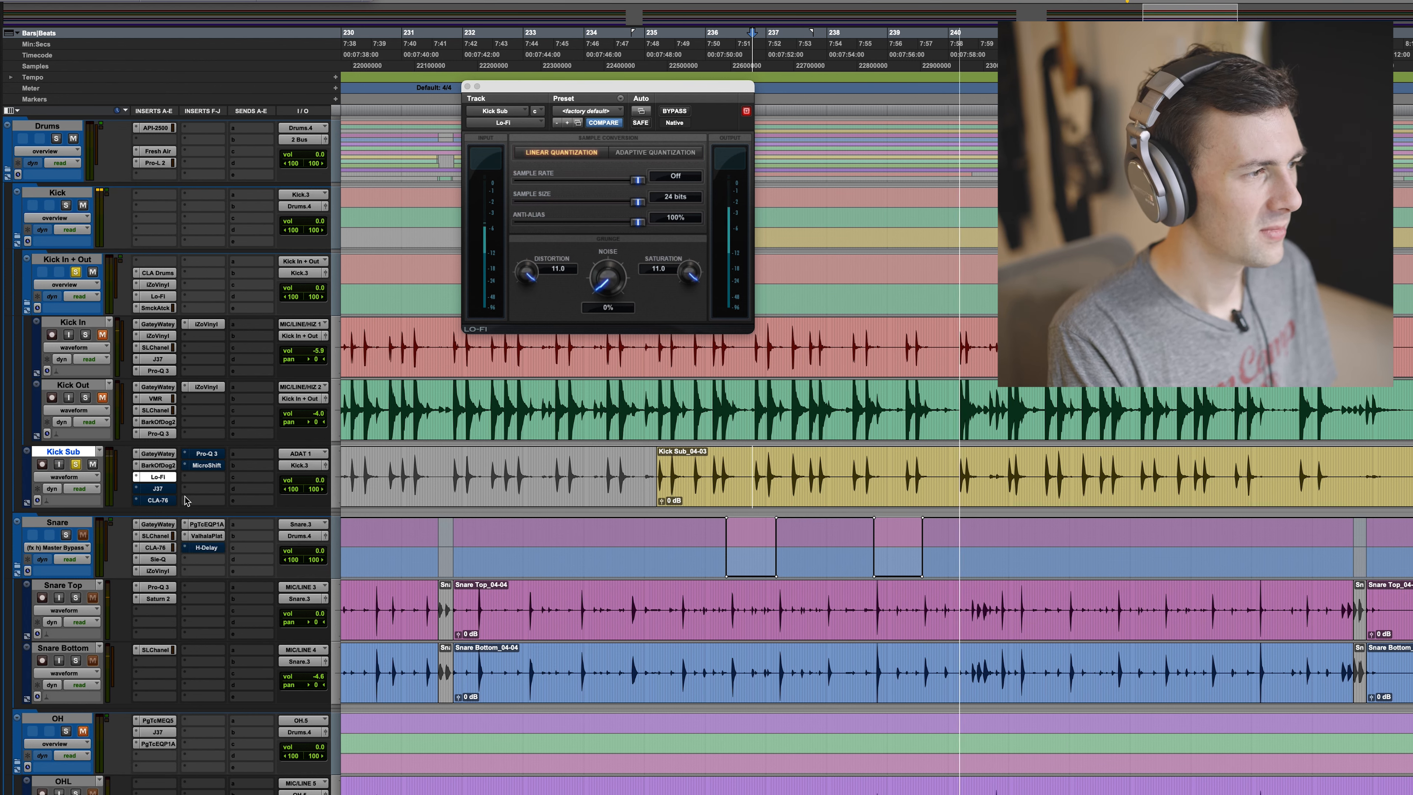
pyautogui.press('space')
# Open J37 on Kick Sub, reposition its window, take it out of bypass while auditioning, and close it.
pyautogui.click(158, 488)
pyautogui.moveTo(706, 92); pyautogui.dragTo(587, 58)
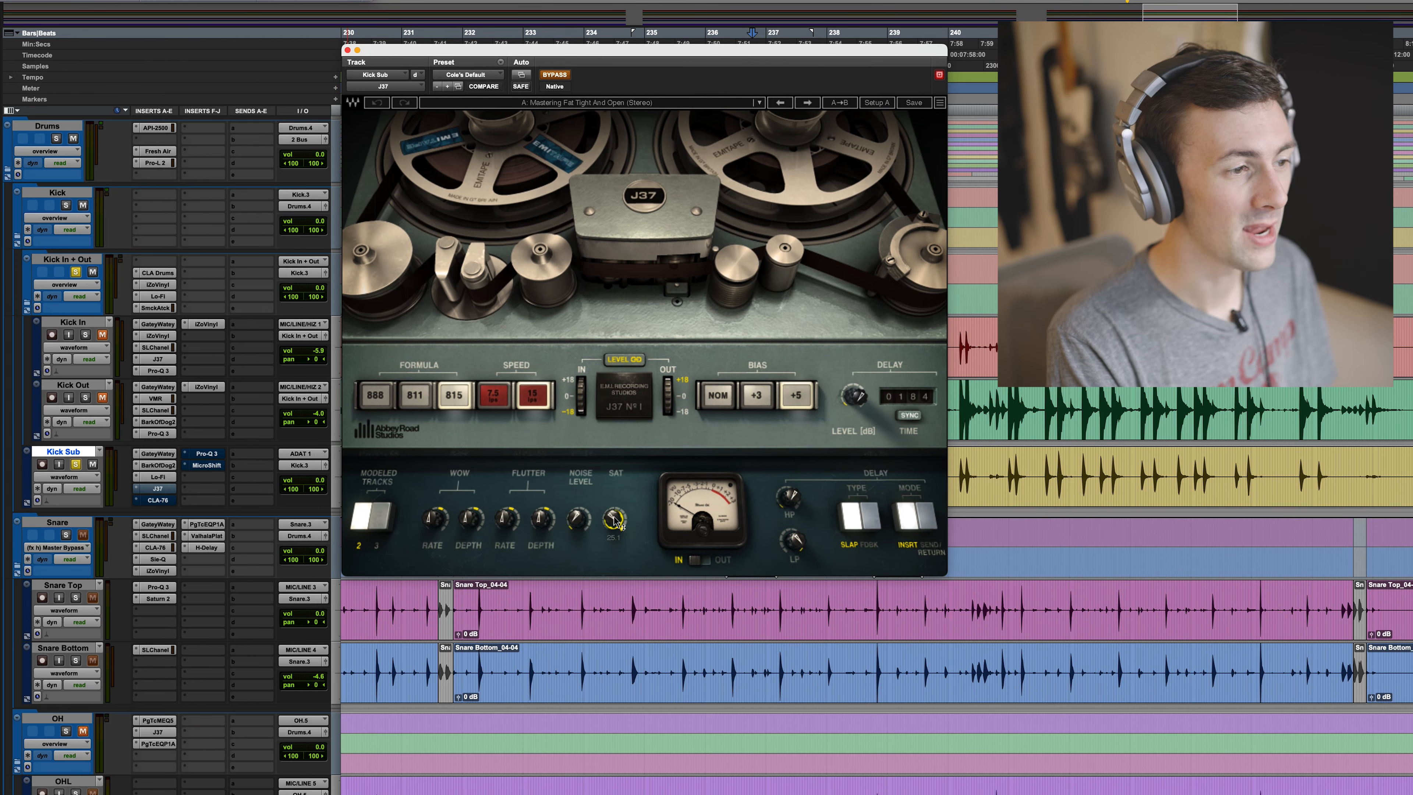
pyautogui.press('space')
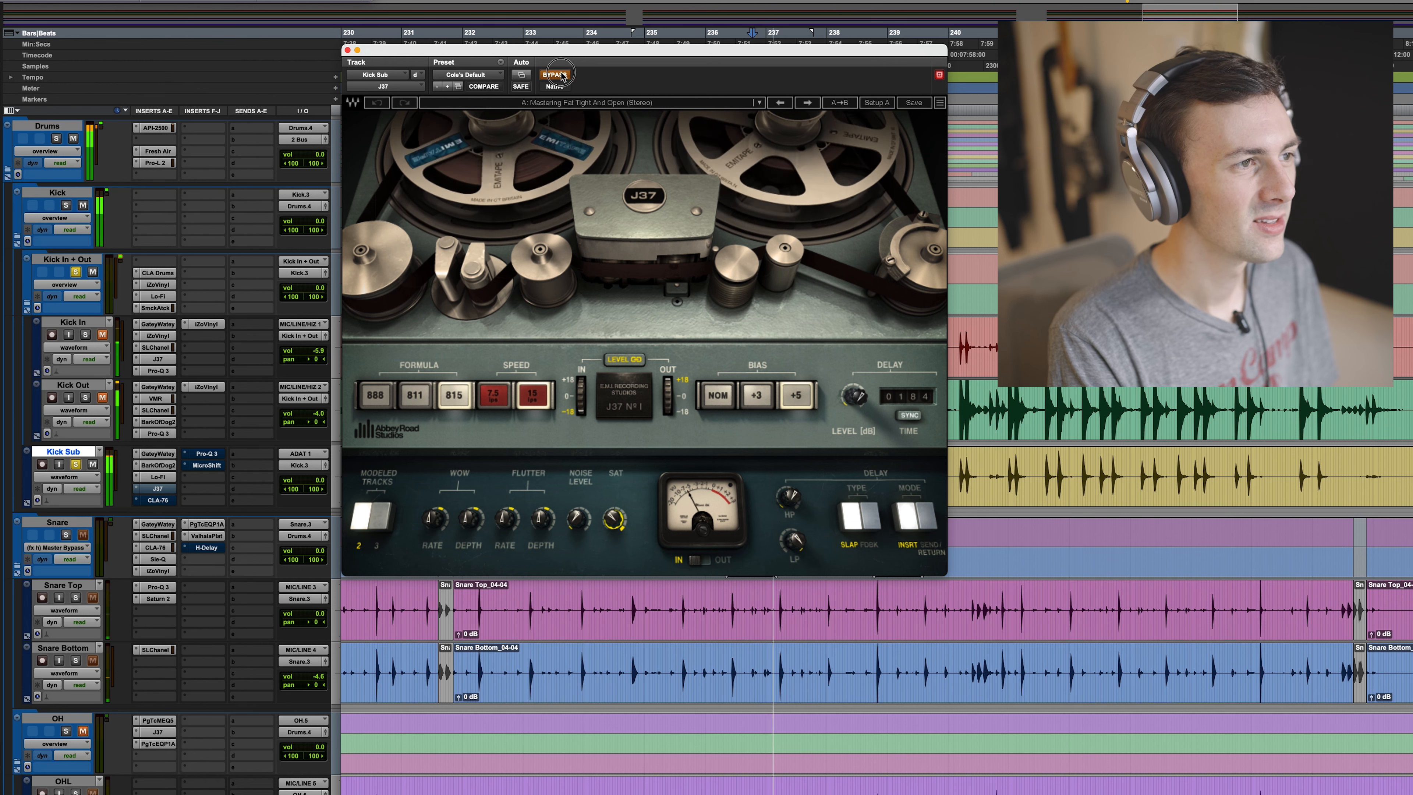
pyautogui.click(562, 76)
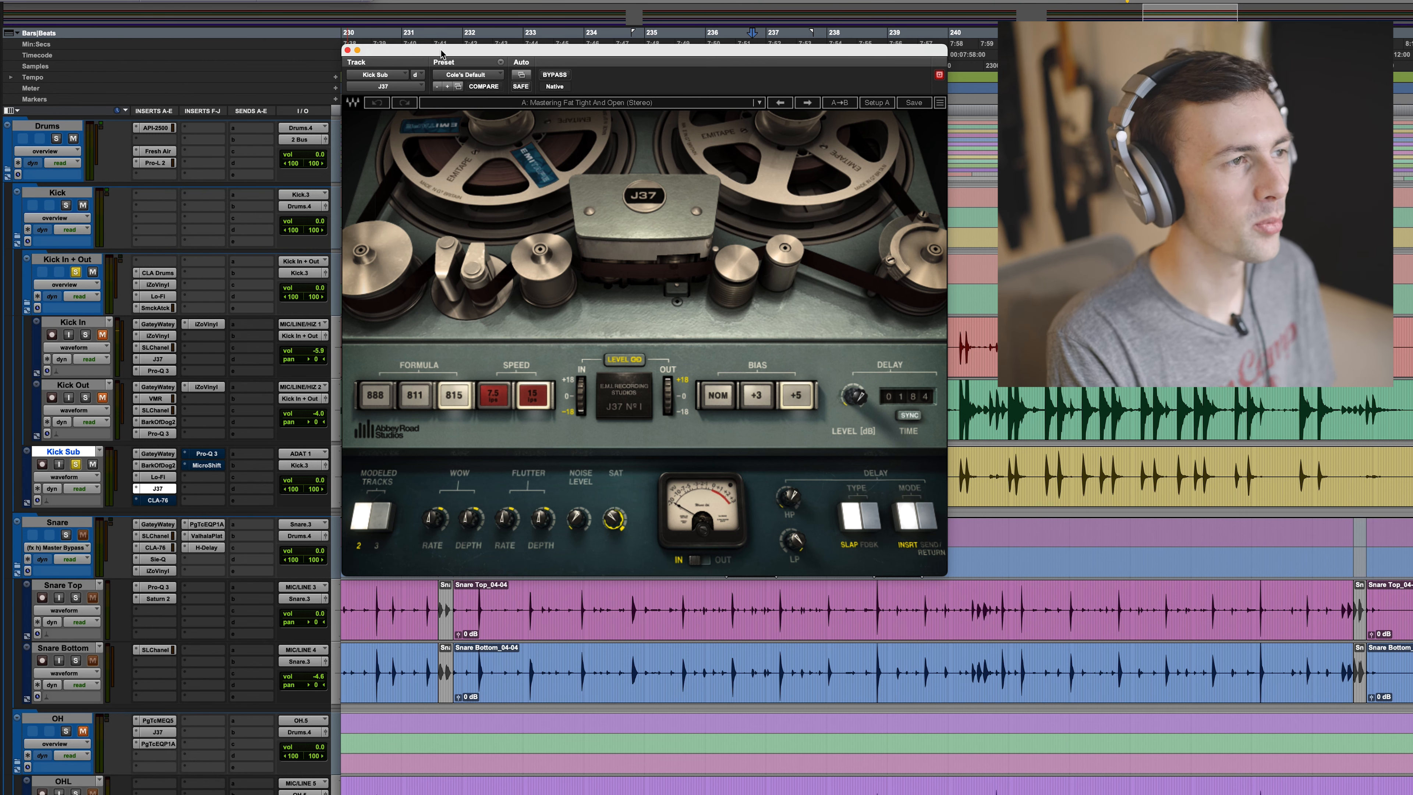
pyautogui.moveTo(440, 53); pyautogui.dragTo(506, 48)
pyautogui.press('space')
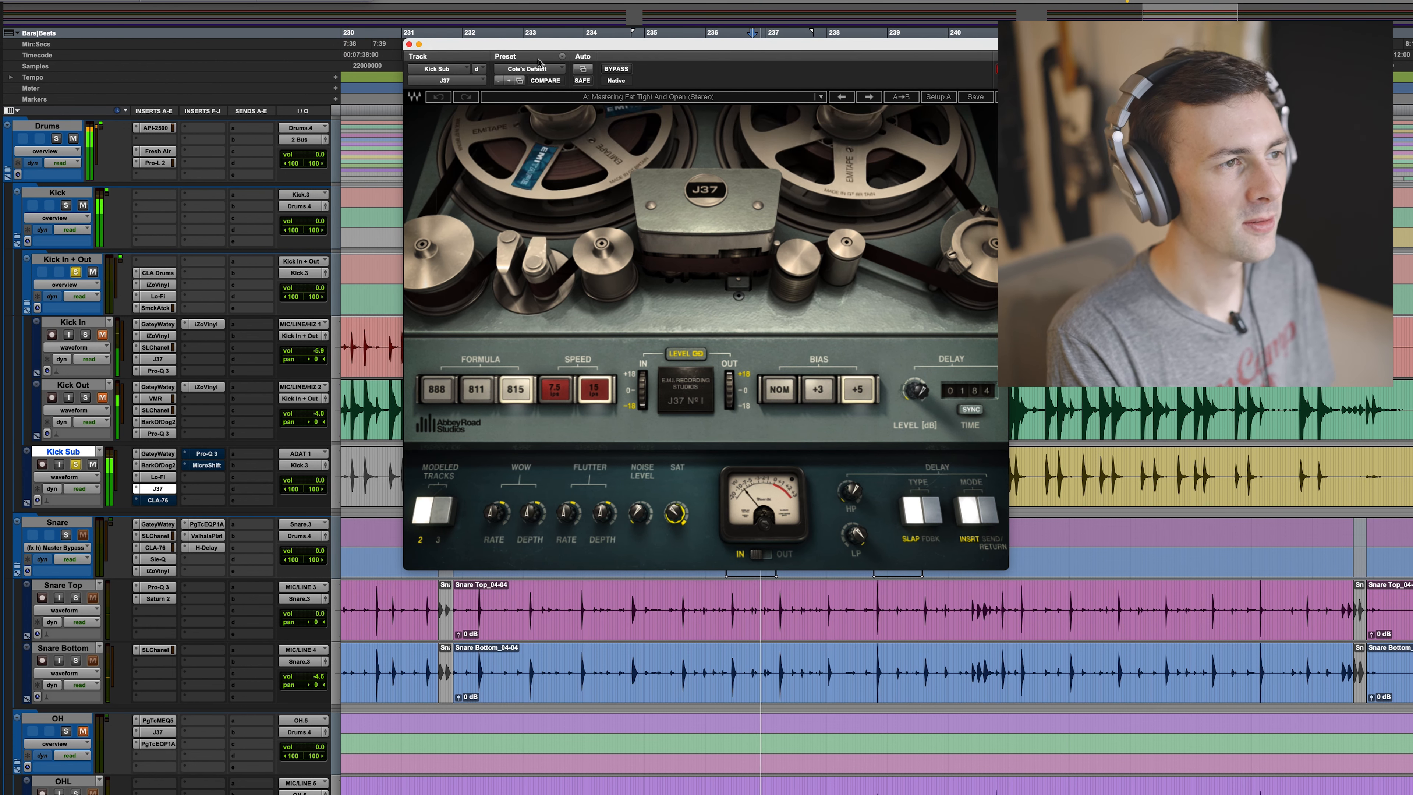
pyautogui.click(410, 44)
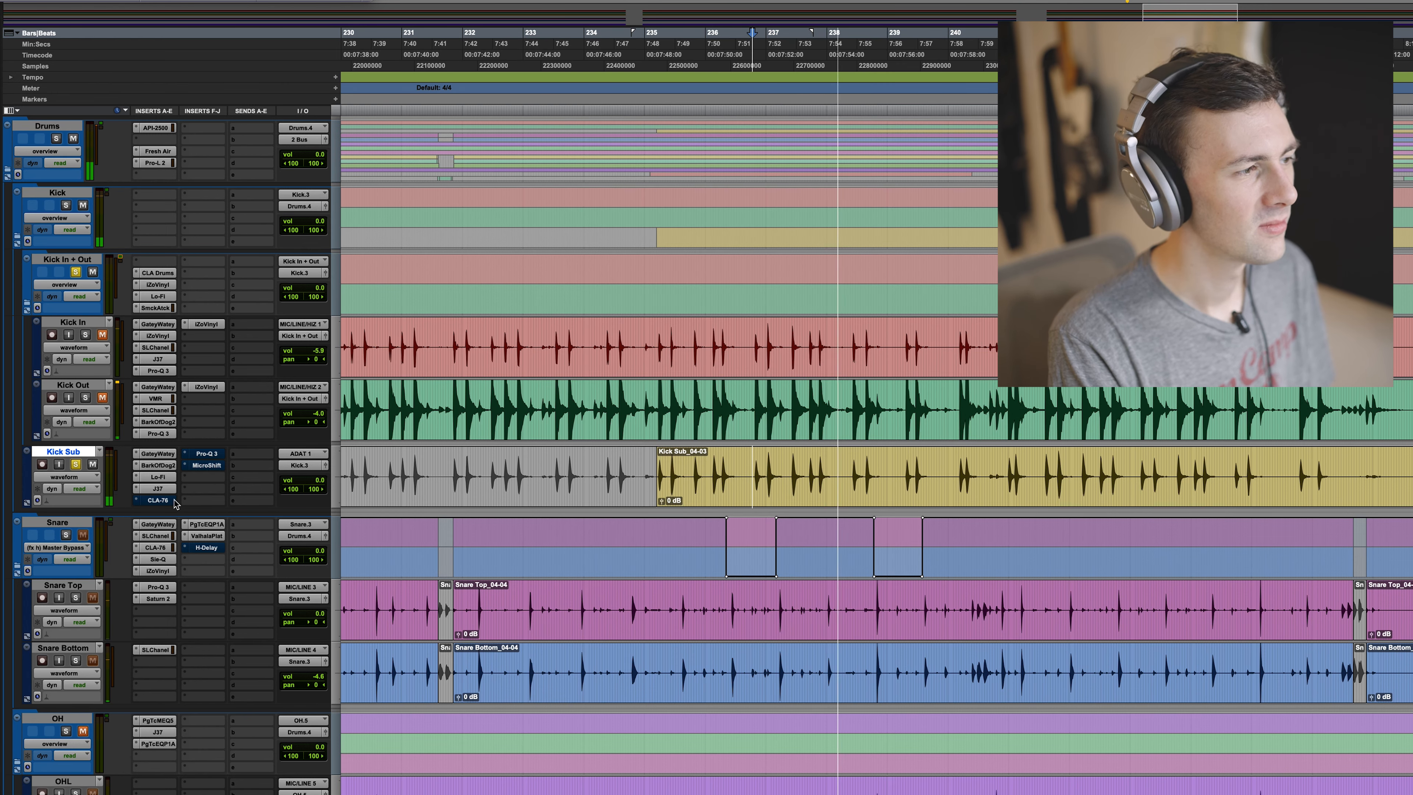
# Open CLA-76 on Kick Sub, take it out of bypass, and audition the sub kick through it.
pyautogui.press('space')
pyautogui.click(158, 501)
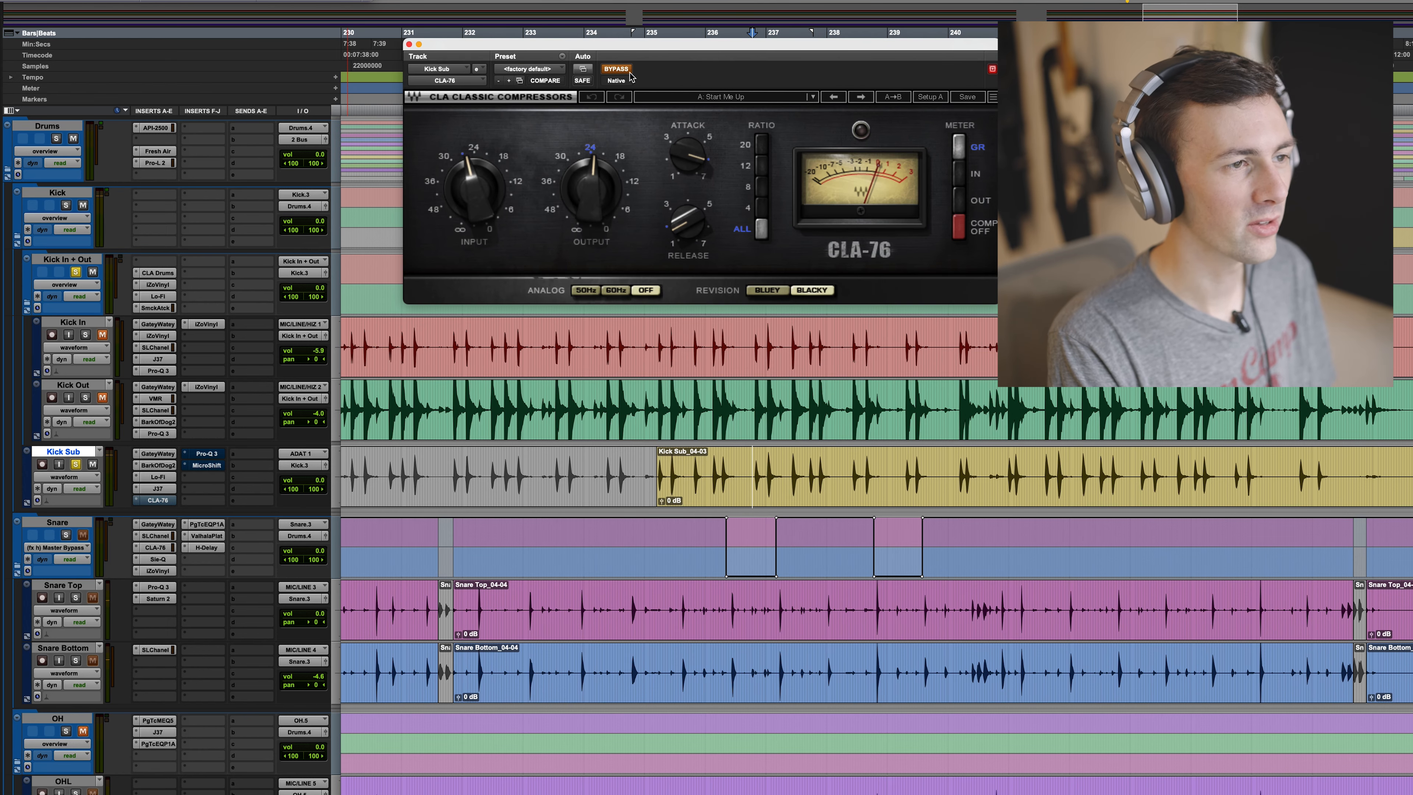
pyautogui.click(616, 69)
pyautogui.press('space')
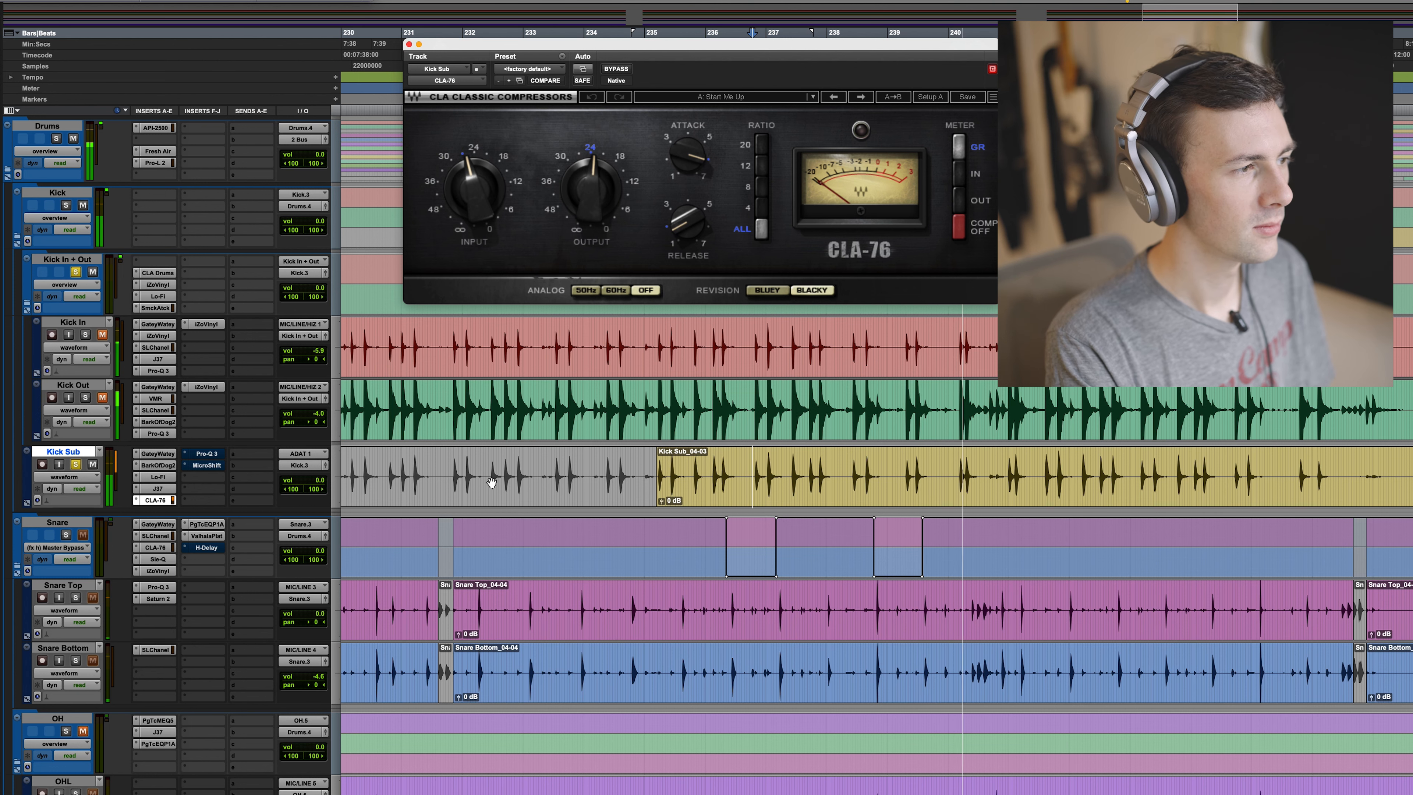
# Open FabFilter Pro-Q 3 on Kick Sub, take it out of bypass during playback, inspect its EQ curve, and close it.
pyautogui.click(206, 453)
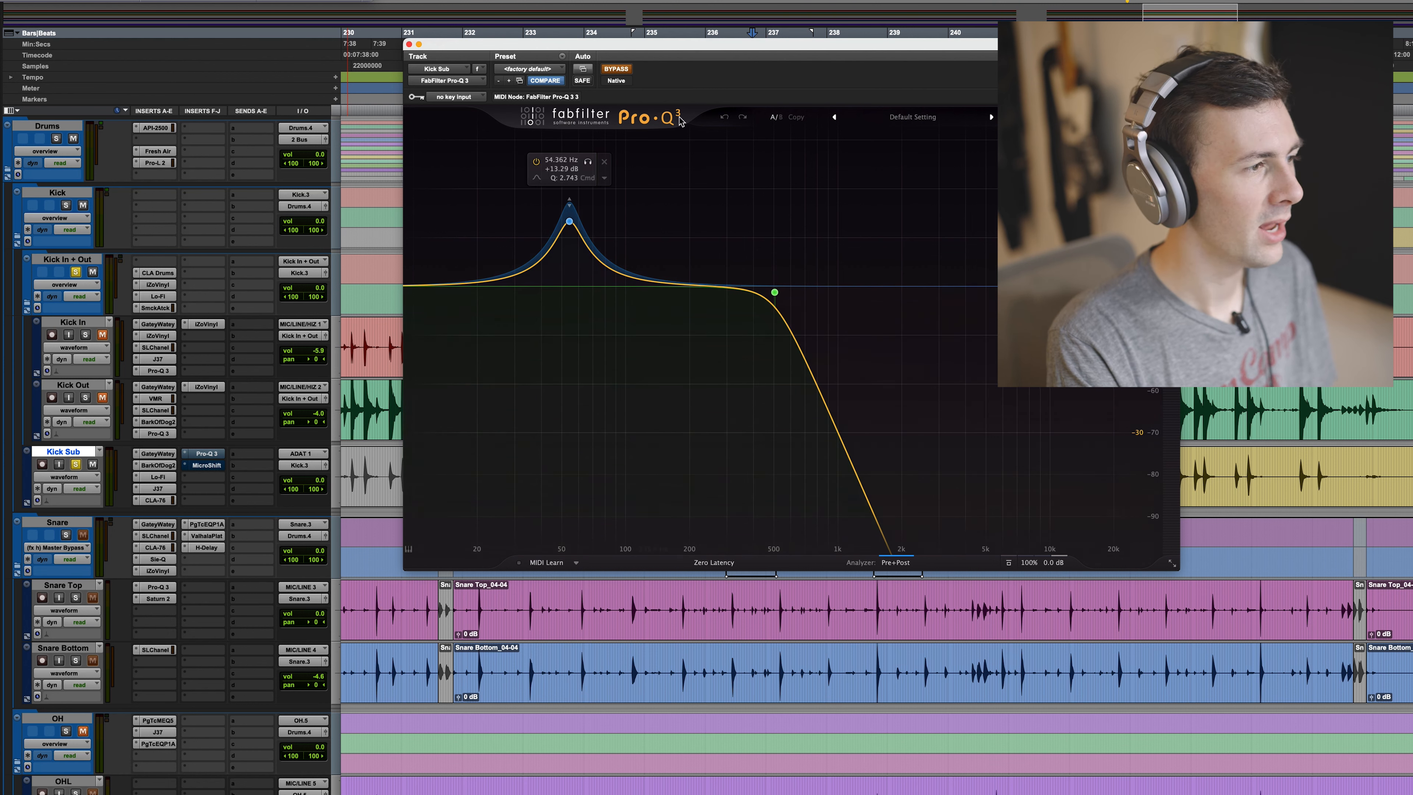
pyautogui.press('space')
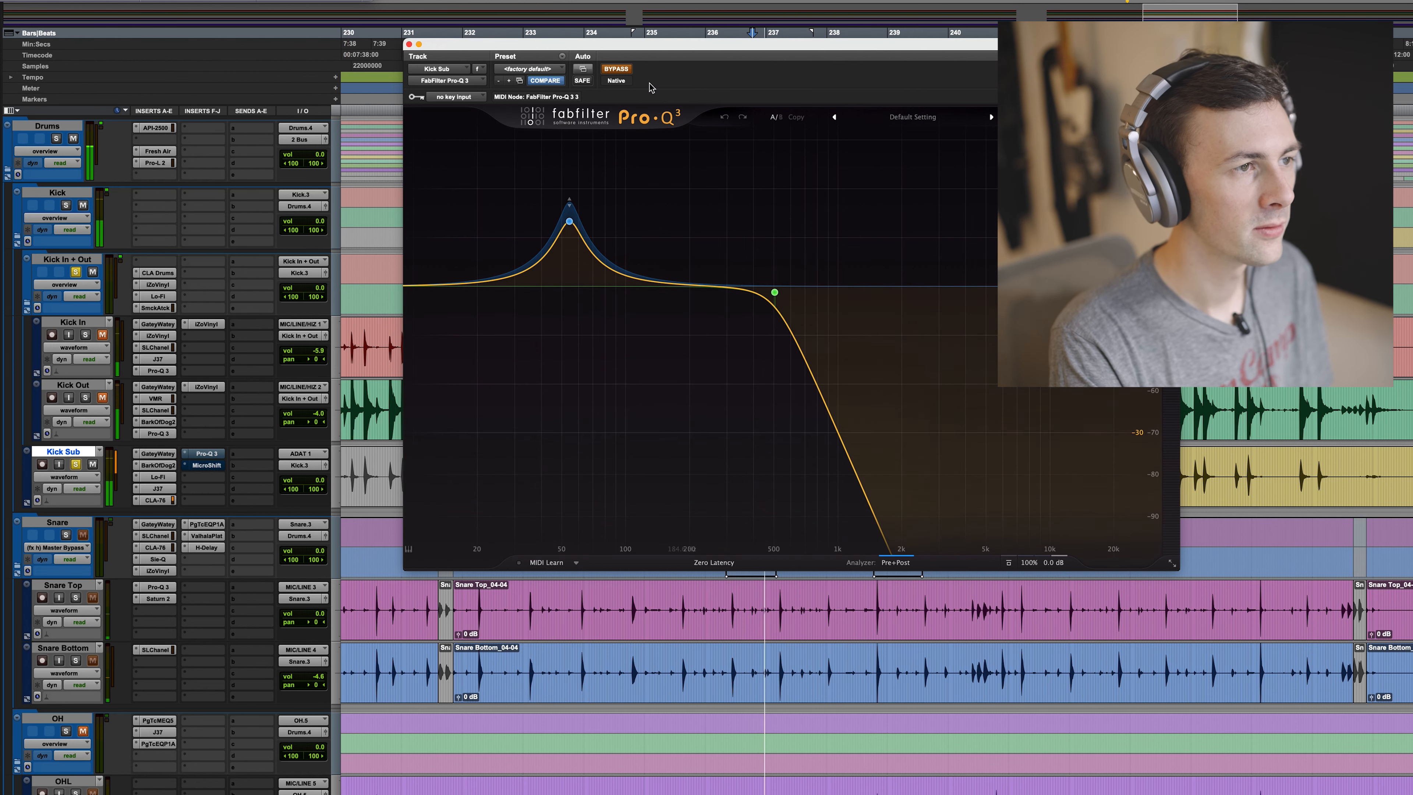
pyautogui.click(615, 70)
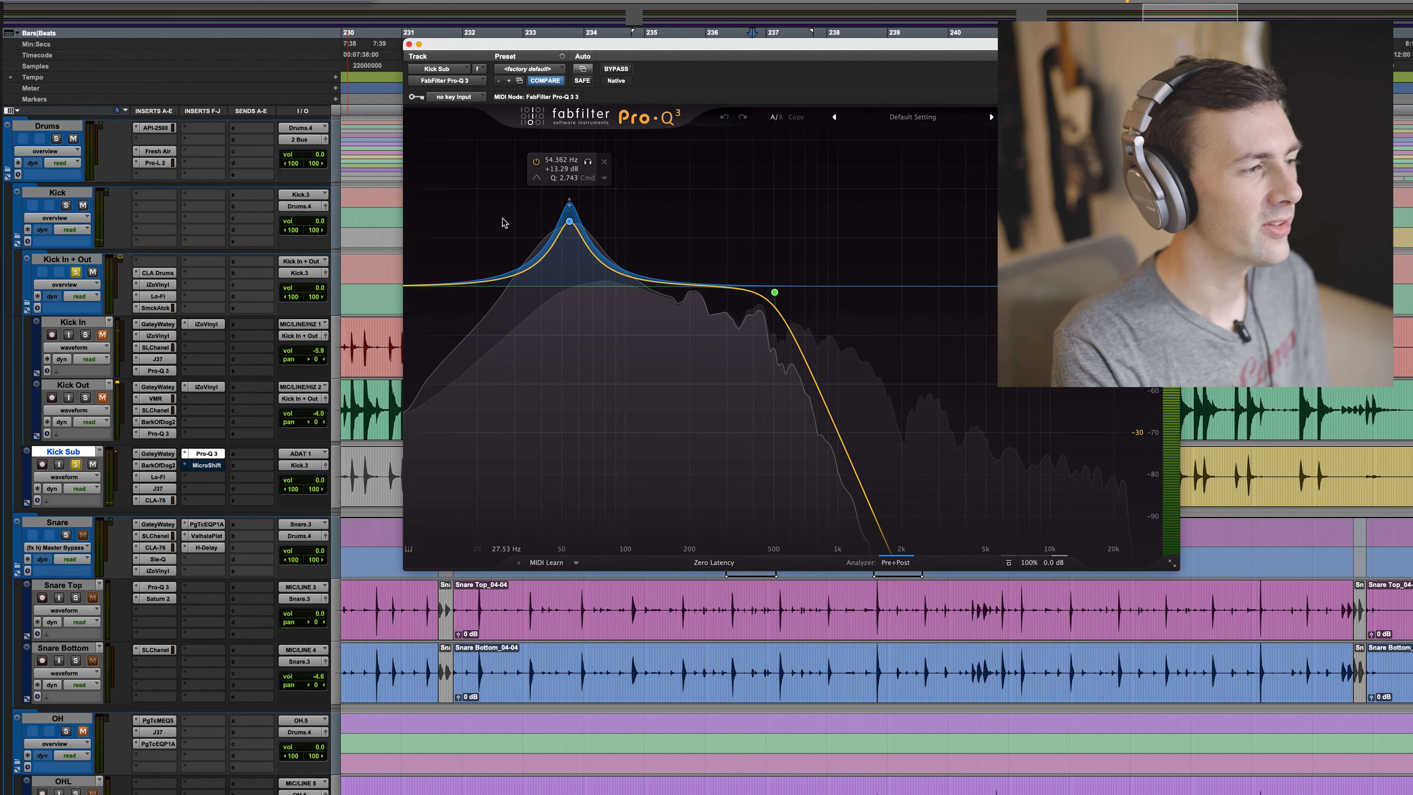
pyautogui.click(409, 45)
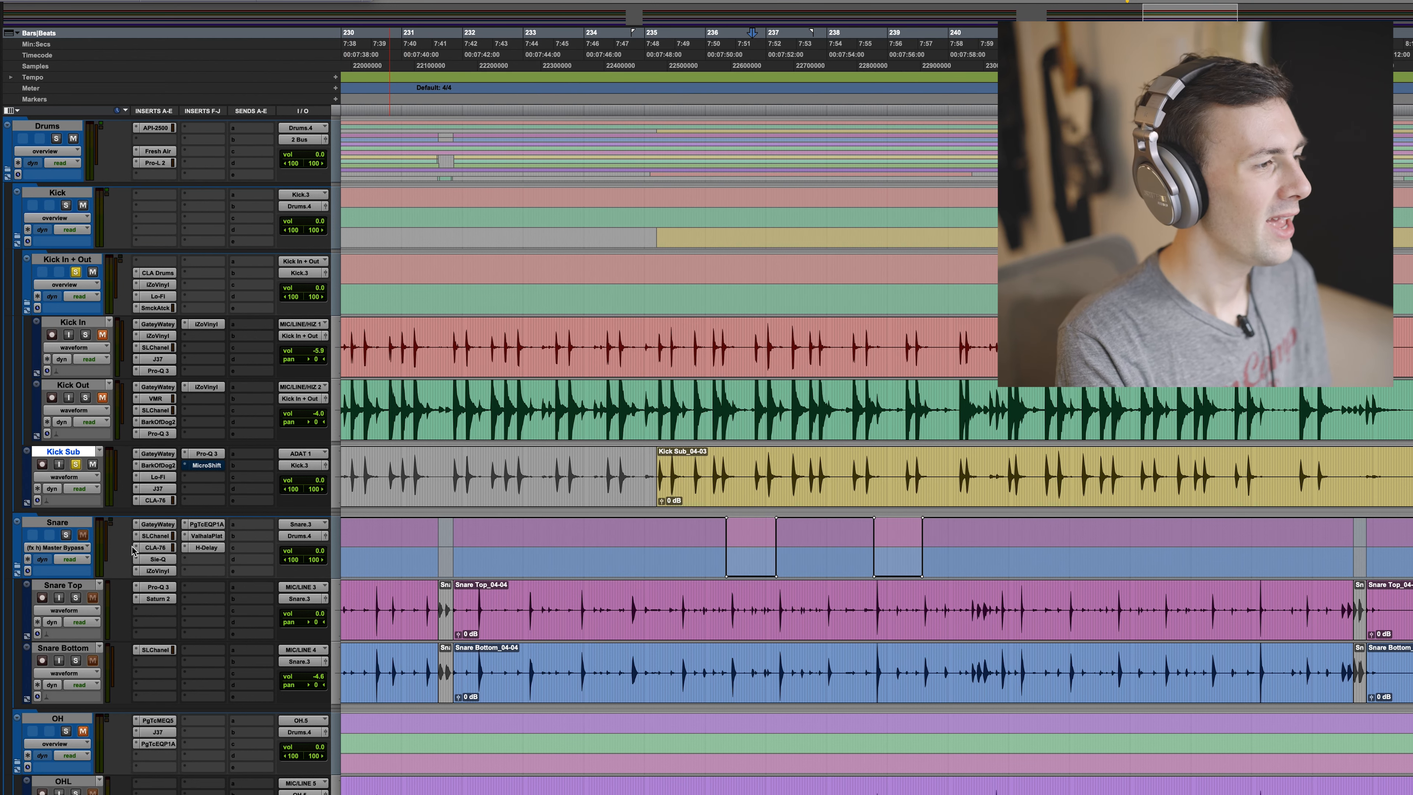
# Open MicroShift on Kick Sub, take it out of bypass during playback to audition its effect, and close it.
pyautogui.click(216, 468)
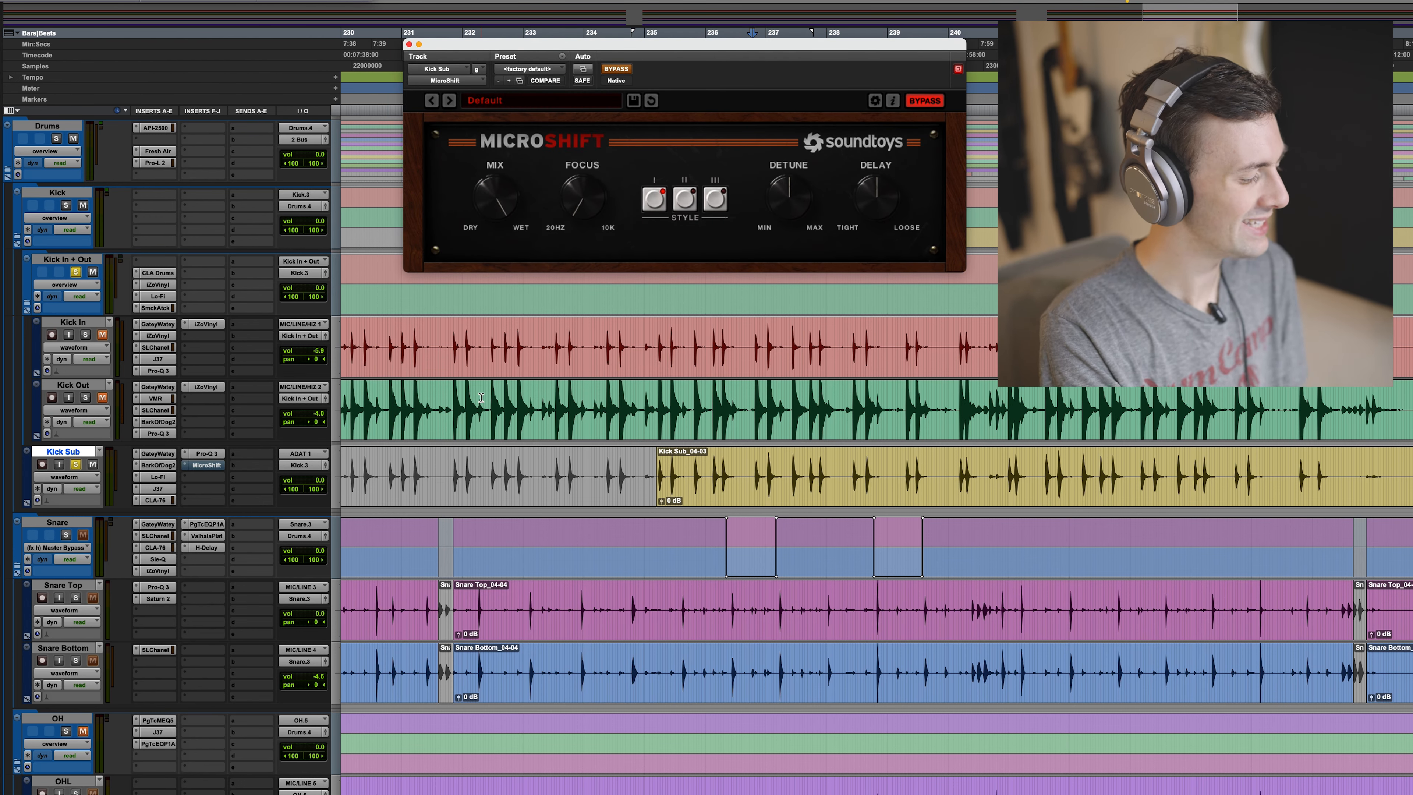
pyautogui.press('space')
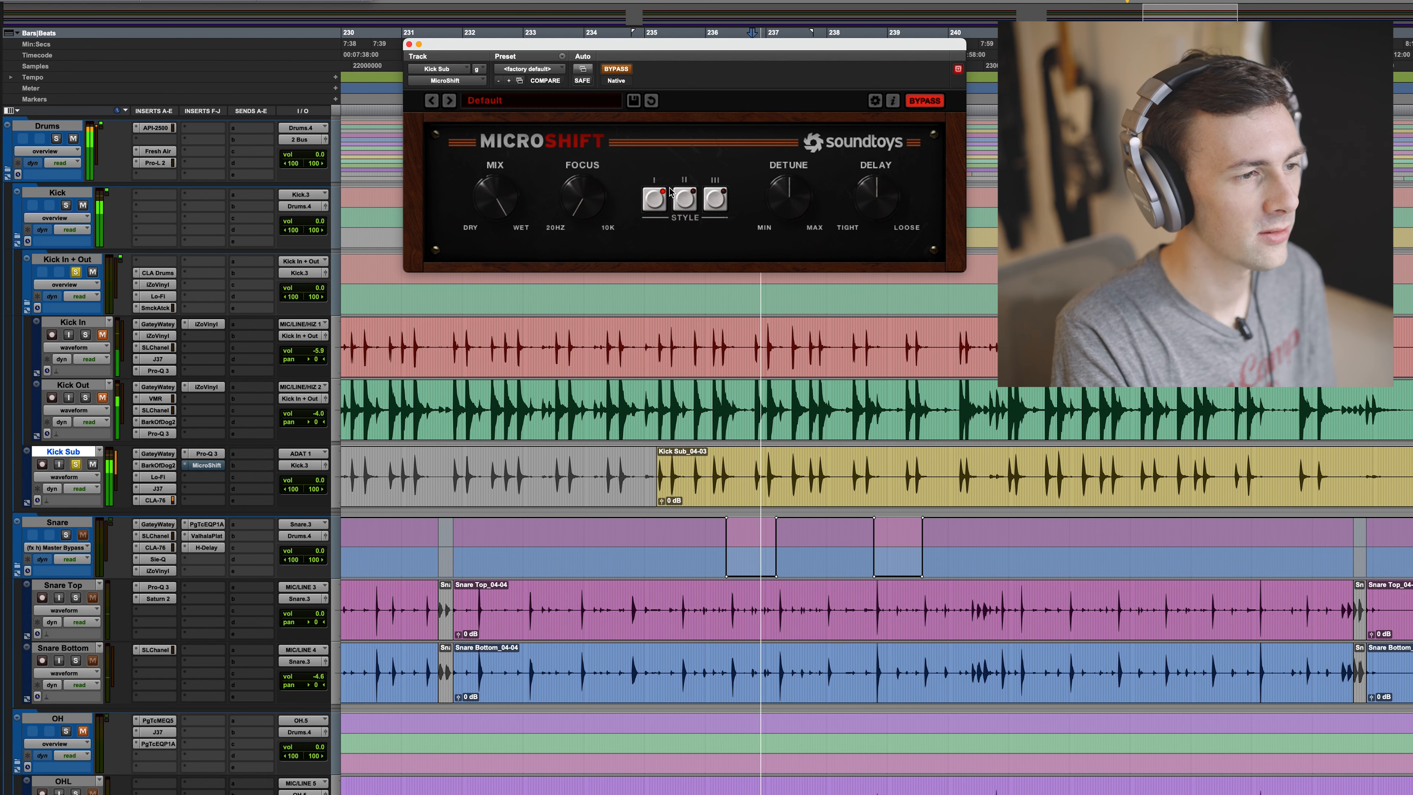
pyautogui.click(616, 69)
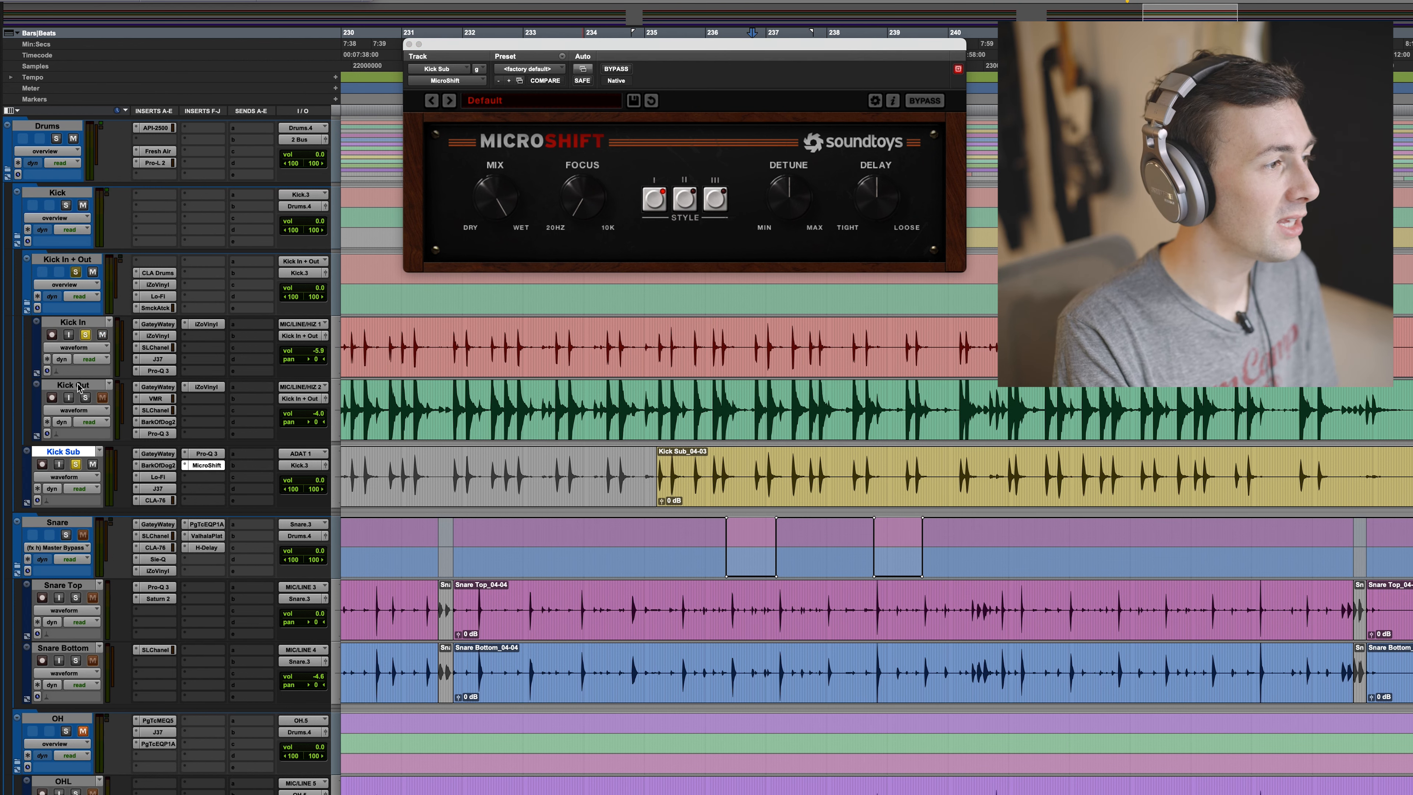
pyautogui.click(409, 43)
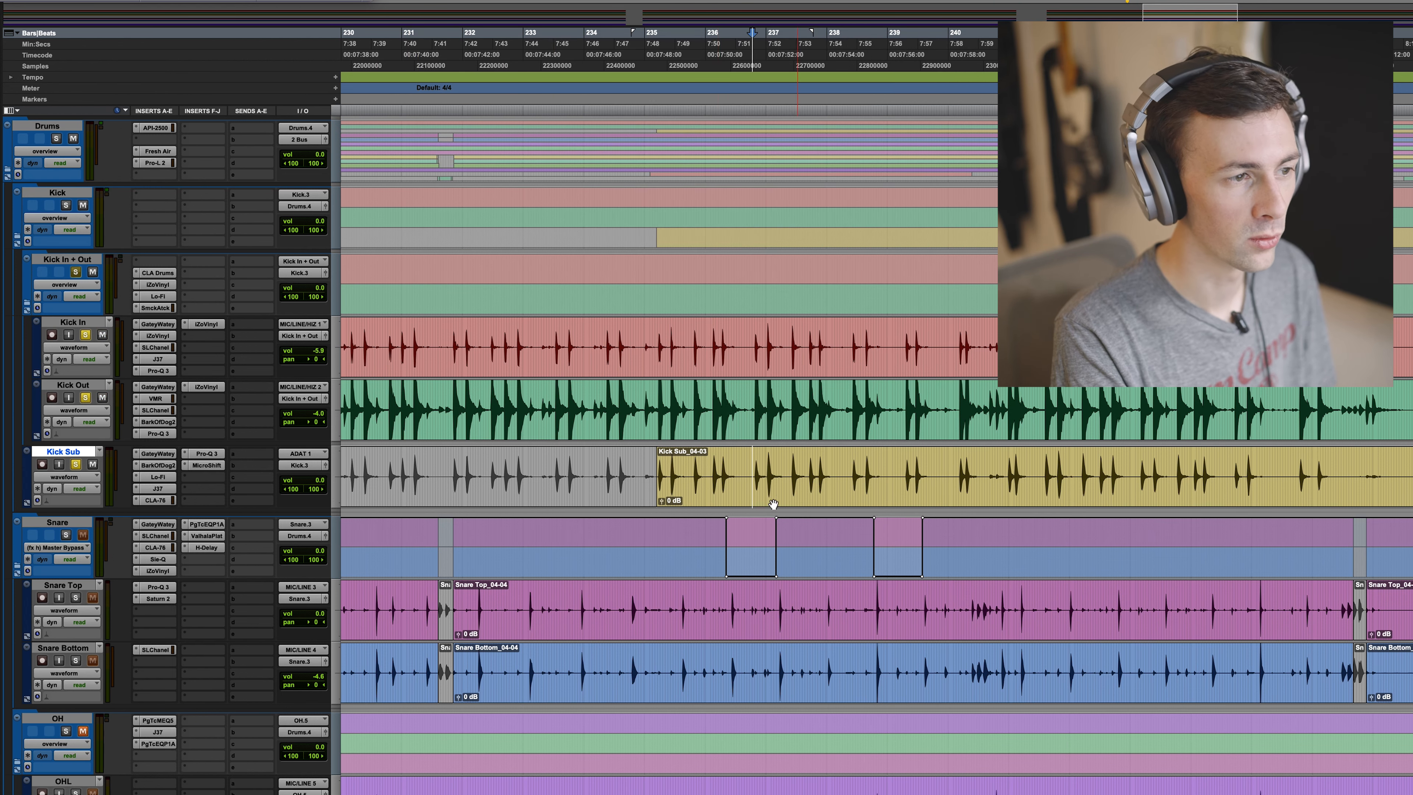
# Play the soloed Kick In, Kick Out, and Kick Sub tracks together from around bar 233.
pyautogui.click(561, 468)
pyautogui.press('space')
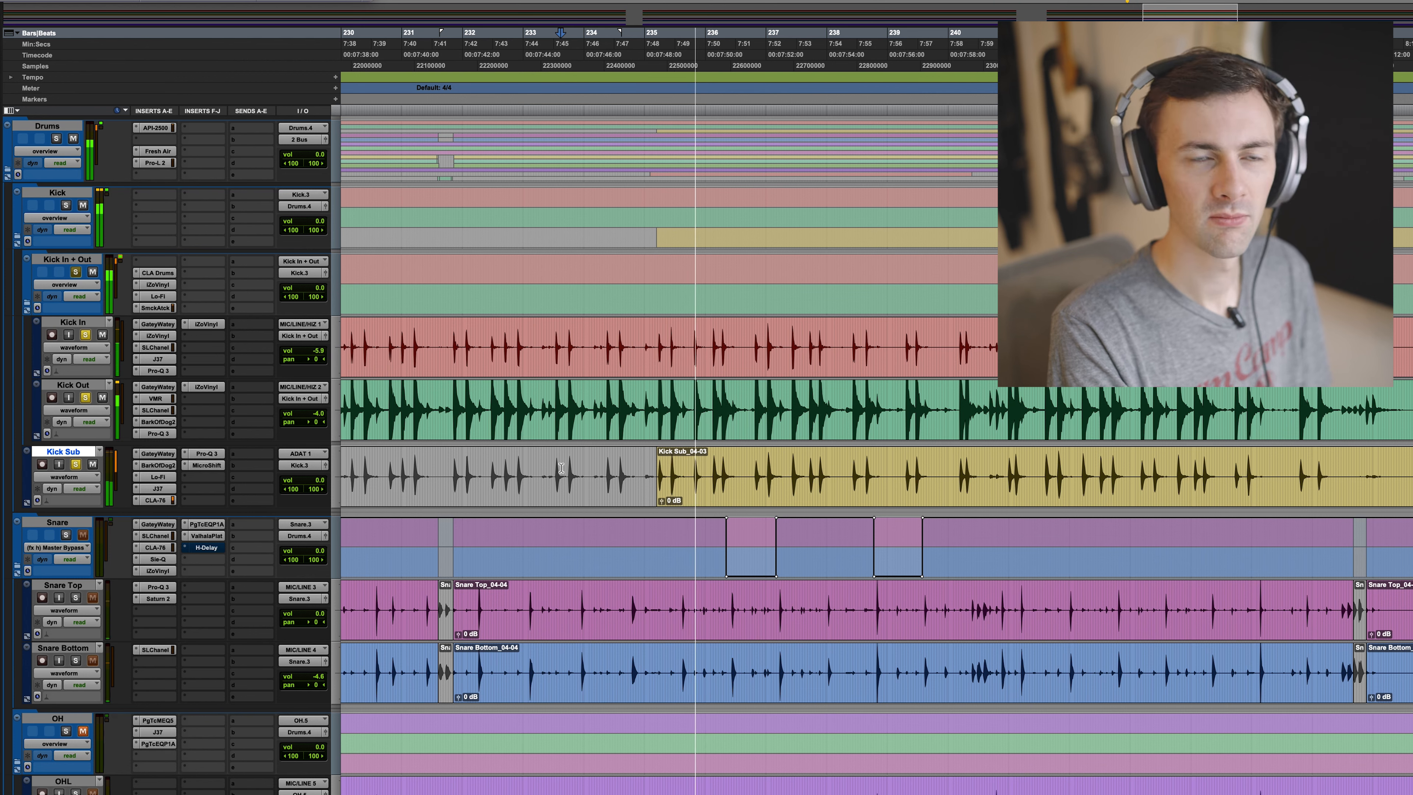
pyautogui.press('space')
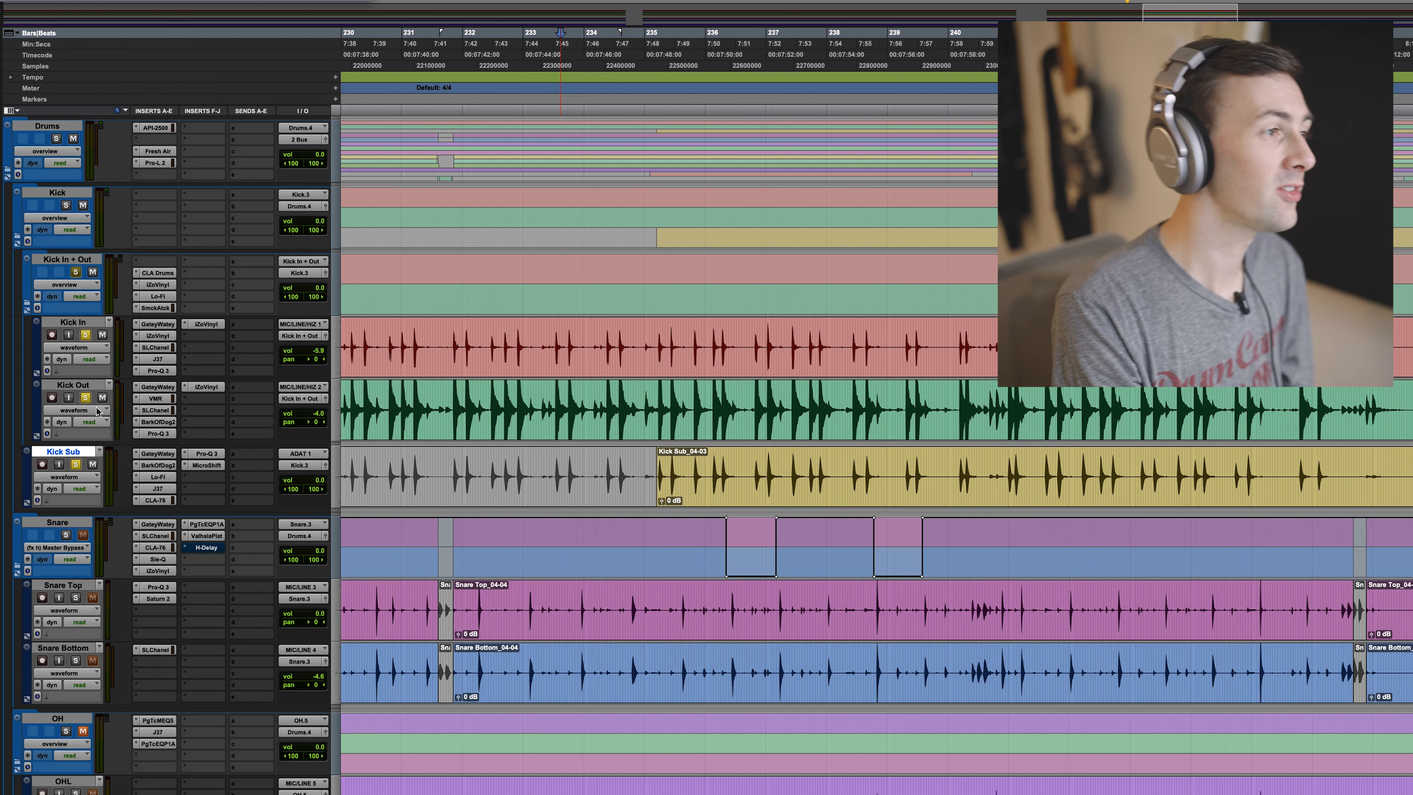
# Switch the solo from the kick tracks to the Snare bus and play the processed snare from just before bar 229.
pyautogui.scroll(-5, 523, 400)
pyautogui.click(76, 138)
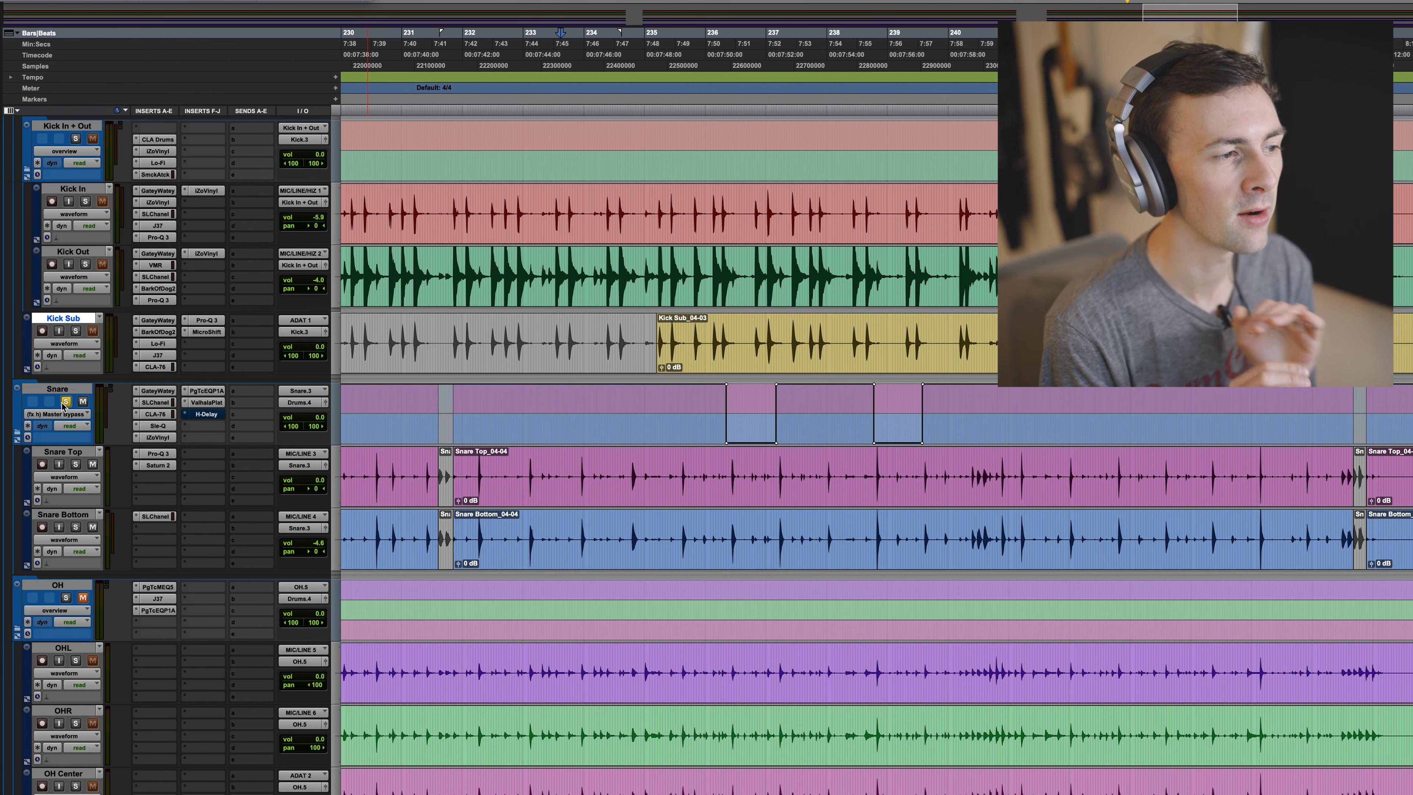
pyautogui.click(469, 472)
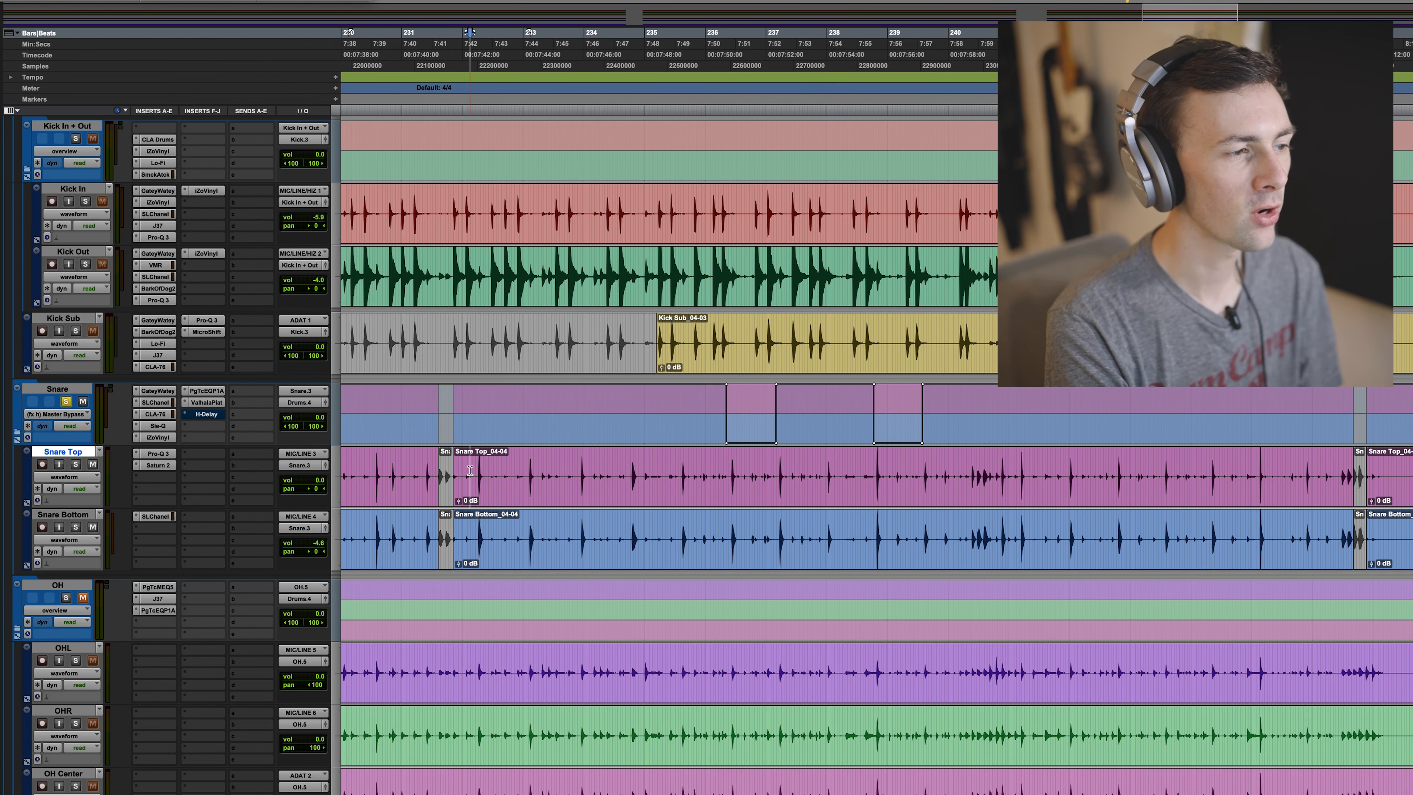
pyautogui.press('r')
pyautogui.press('r')
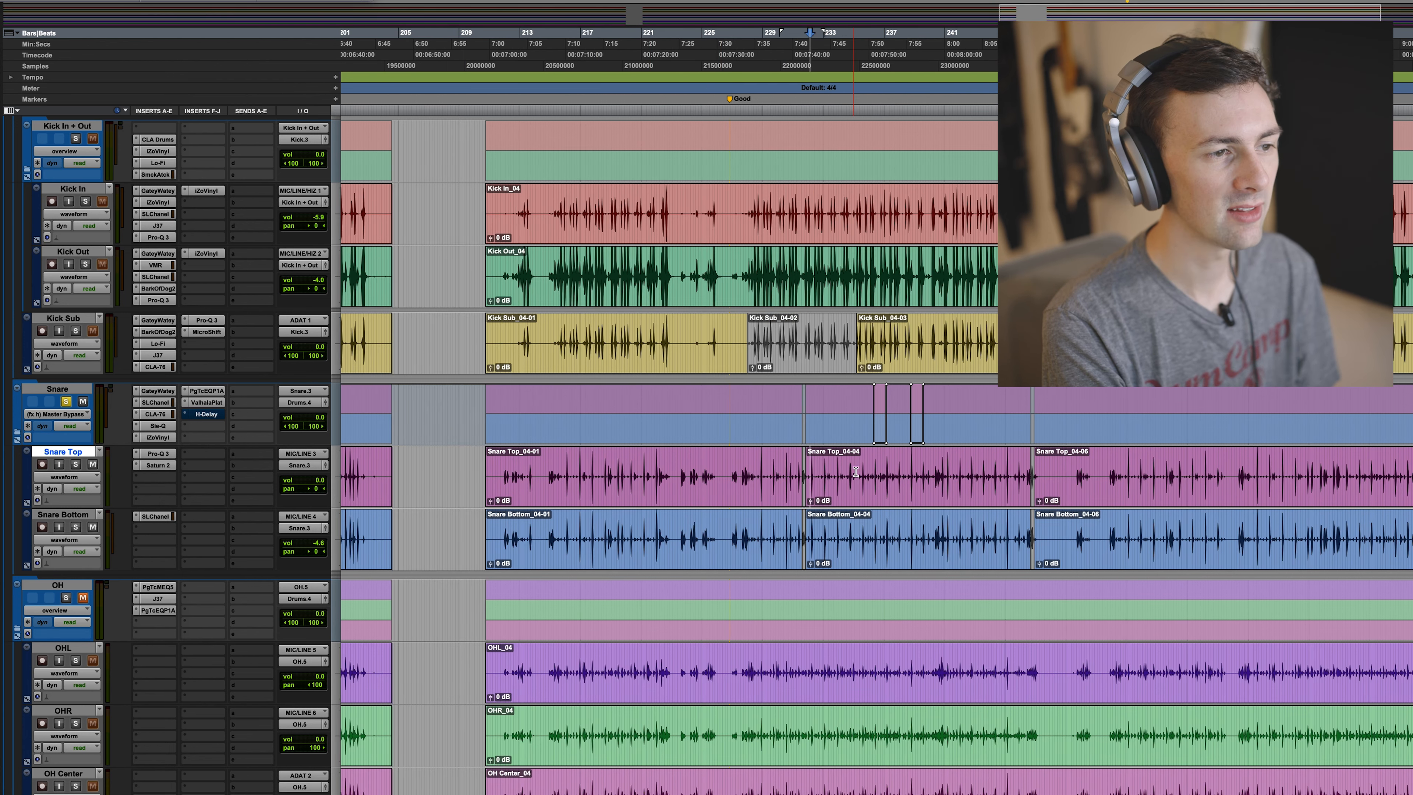
pyautogui.press('t')
pyautogui.press('t')
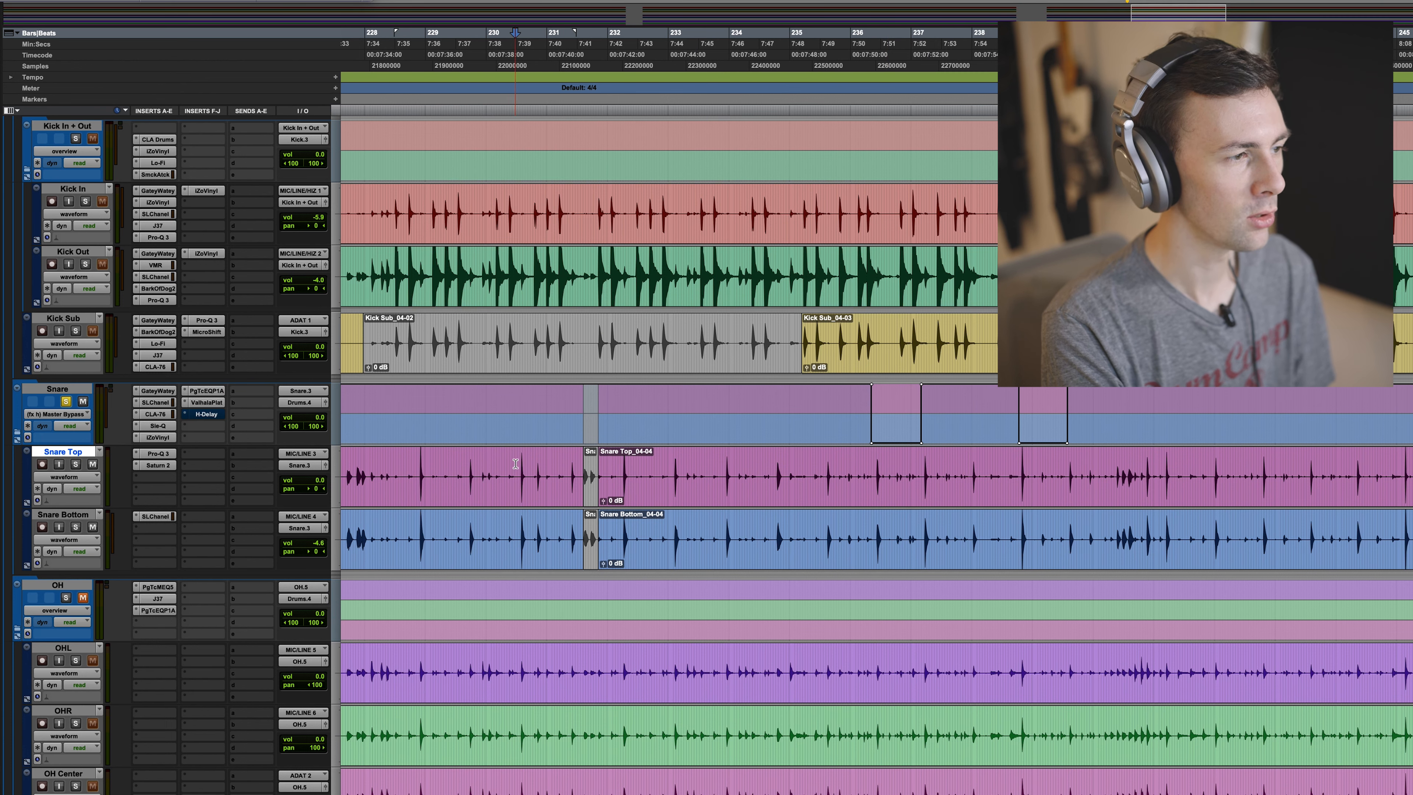
pyautogui.press('space')
pyautogui.click(414, 466)
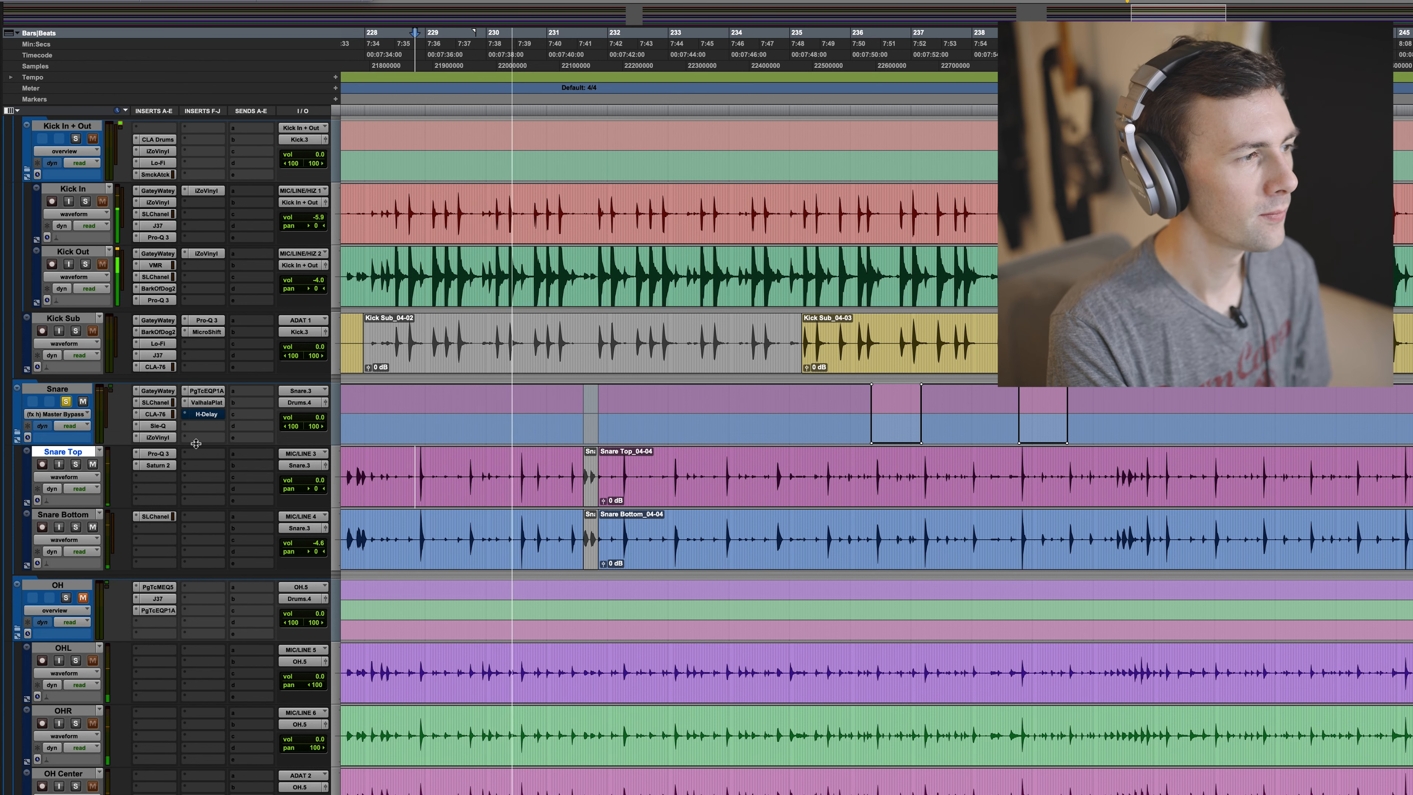
pyautogui.press('space')
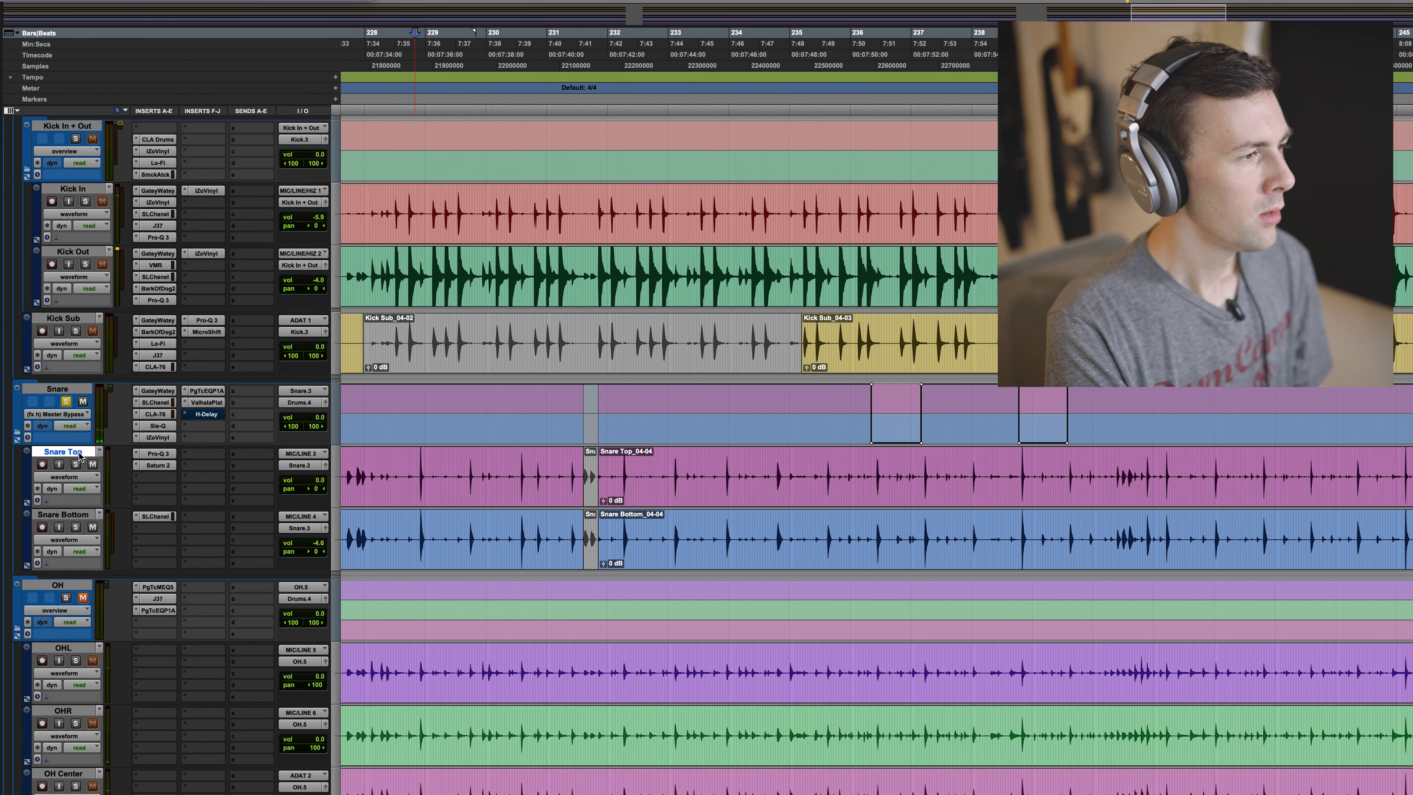
# Bypass all active plug-ins on the Snare bus, Snare Top, and Snare Bottom.
pyautogui.keyDown('super'); pyautogui.click(156, 438); pyautogui.keyUp('super')
pyautogui.keyDown('super'); pyautogui.click(157, 426); pyautogui.keyUp('super')
pyautogui.keyDown('super'); pyautogui.click(200, 401); pyautogui.keyUp('super')
pyautogui.keyDown('super'); pyautogui.click(158, 414); pyautogui.keyUp('super')
pyautogui.keyDown('super'); pyautogui.click(157, 402); pyautogui.keyUp('super')
pyautogui.keyDown('super'); pyautogui.click(157, 390); pyautogui.keyUp('super')
# Solo Snare Top and play it without processing.
pyautogui.click(76, 465)
pyautogui.press('space')
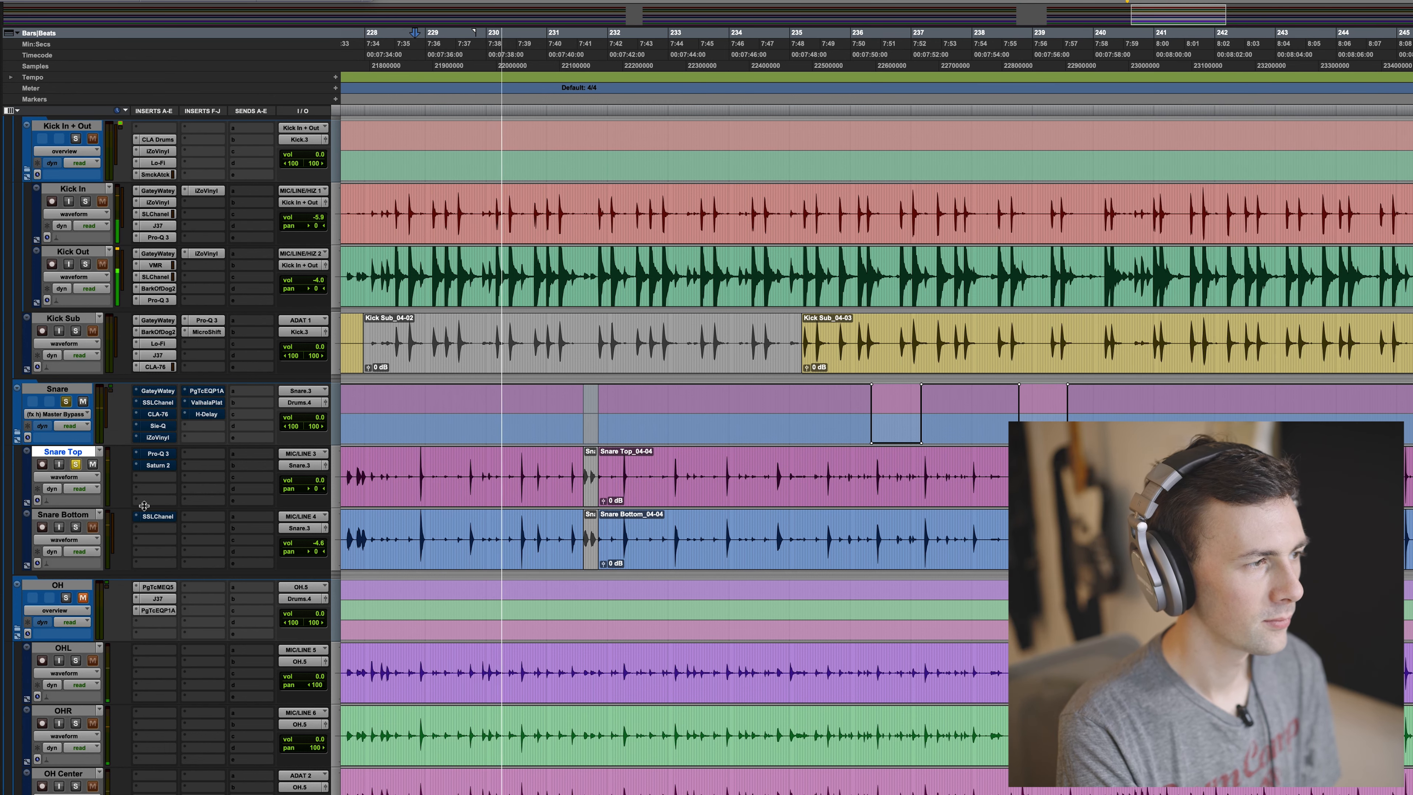
pyautogui.press('space')
# Audition the unprocessed Snare Bottom soloed on its own, then play it together with Snare Top.
pyautogui.click(76, 527)
pyautogui.click(76, 464)
pyautogui.press('space')
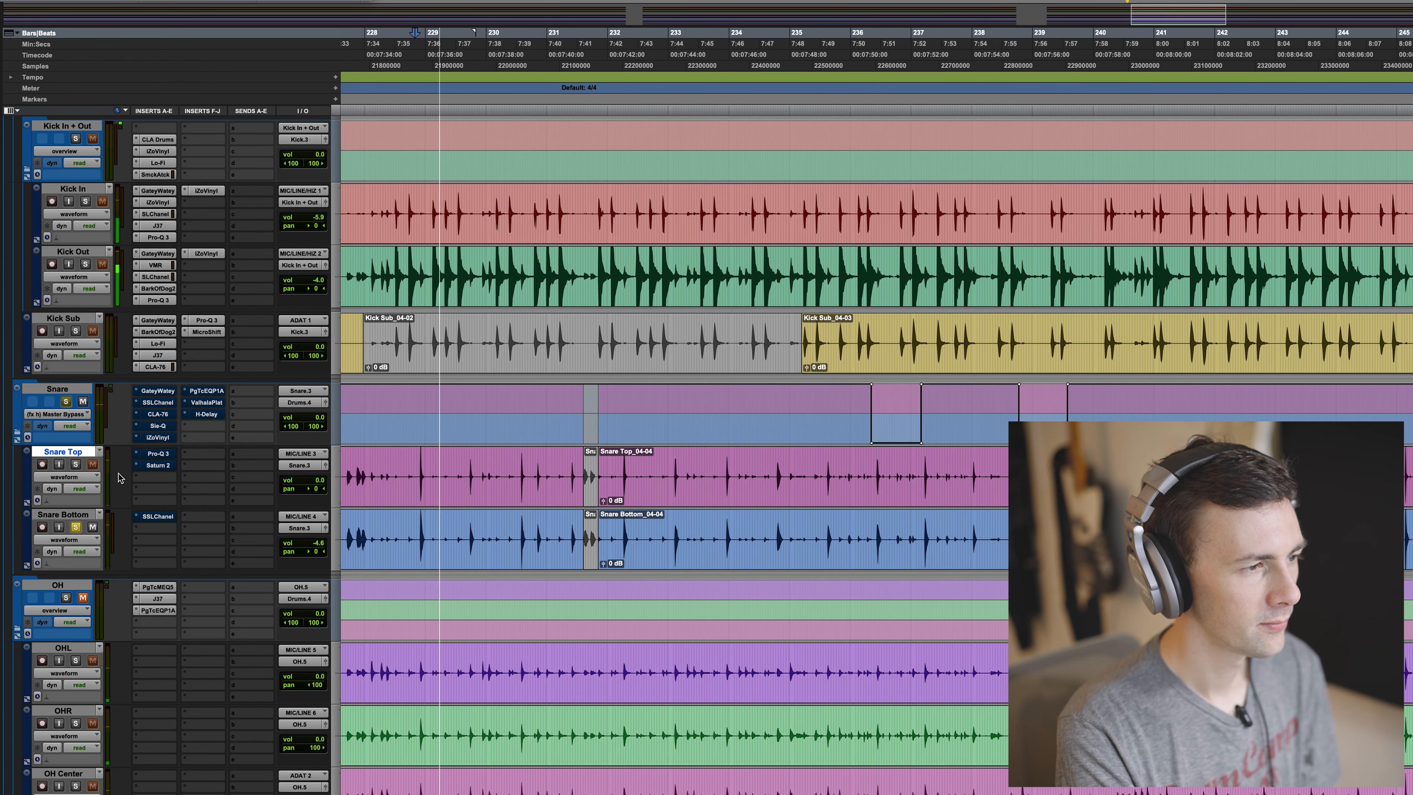
pyautogui.press('space')
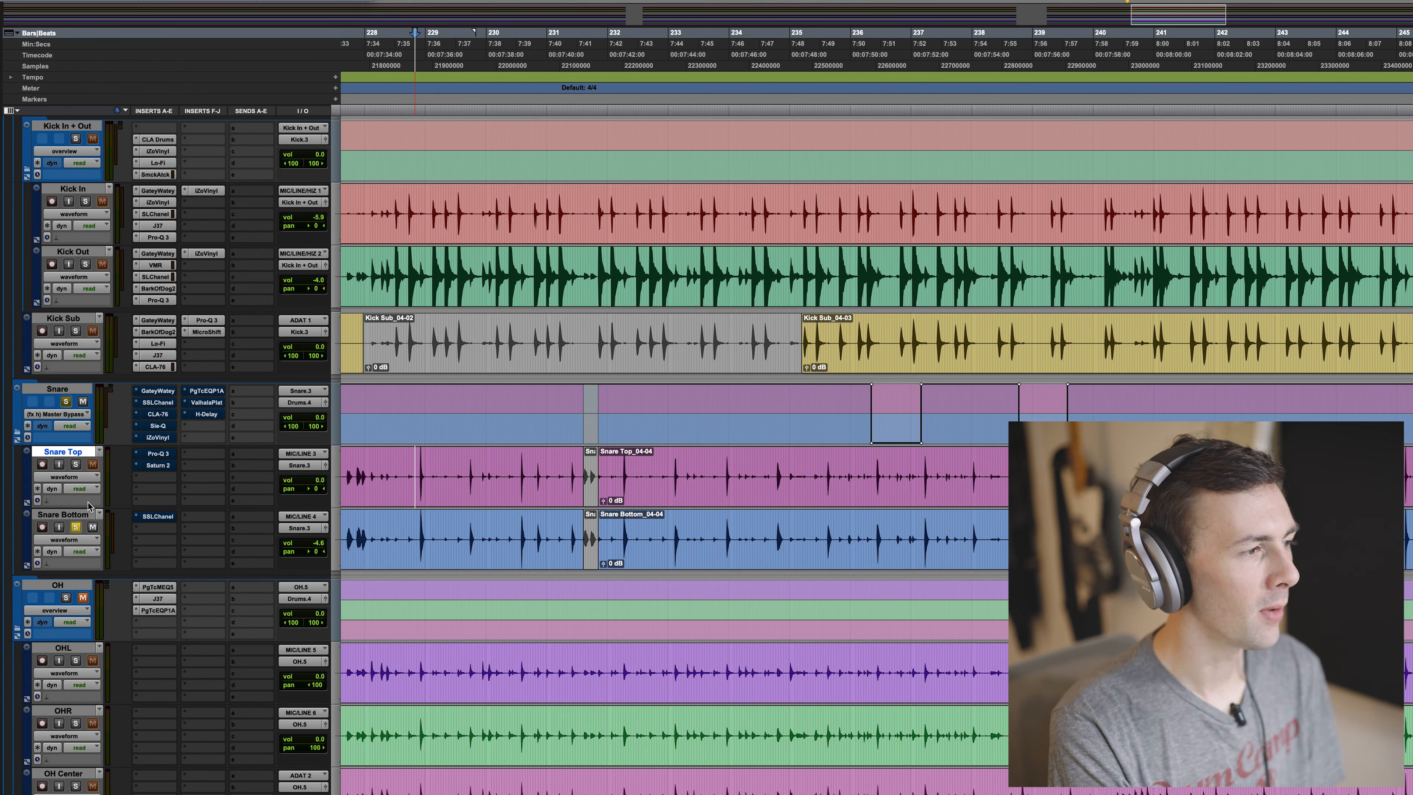
pyautogui.press('space')
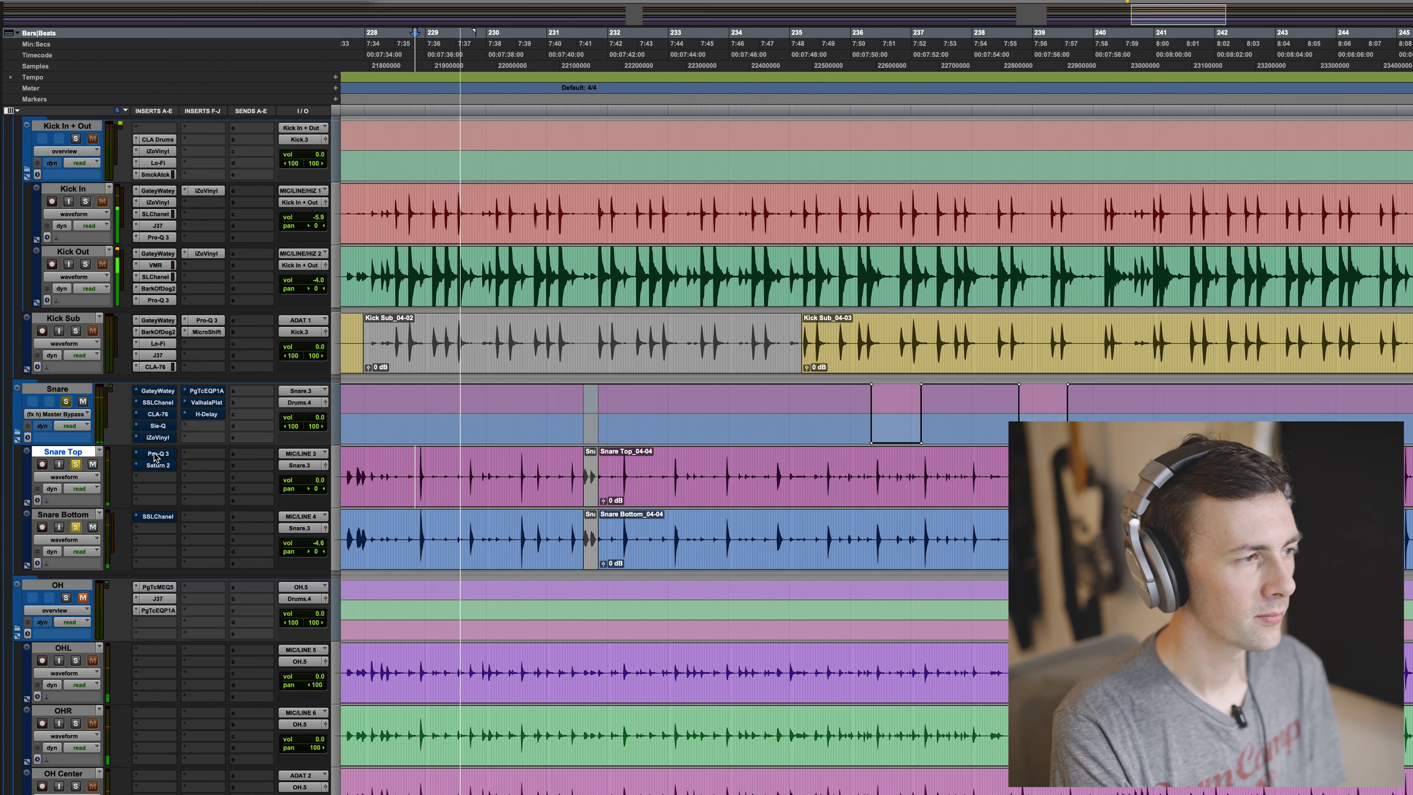
pyautogui.press('space')
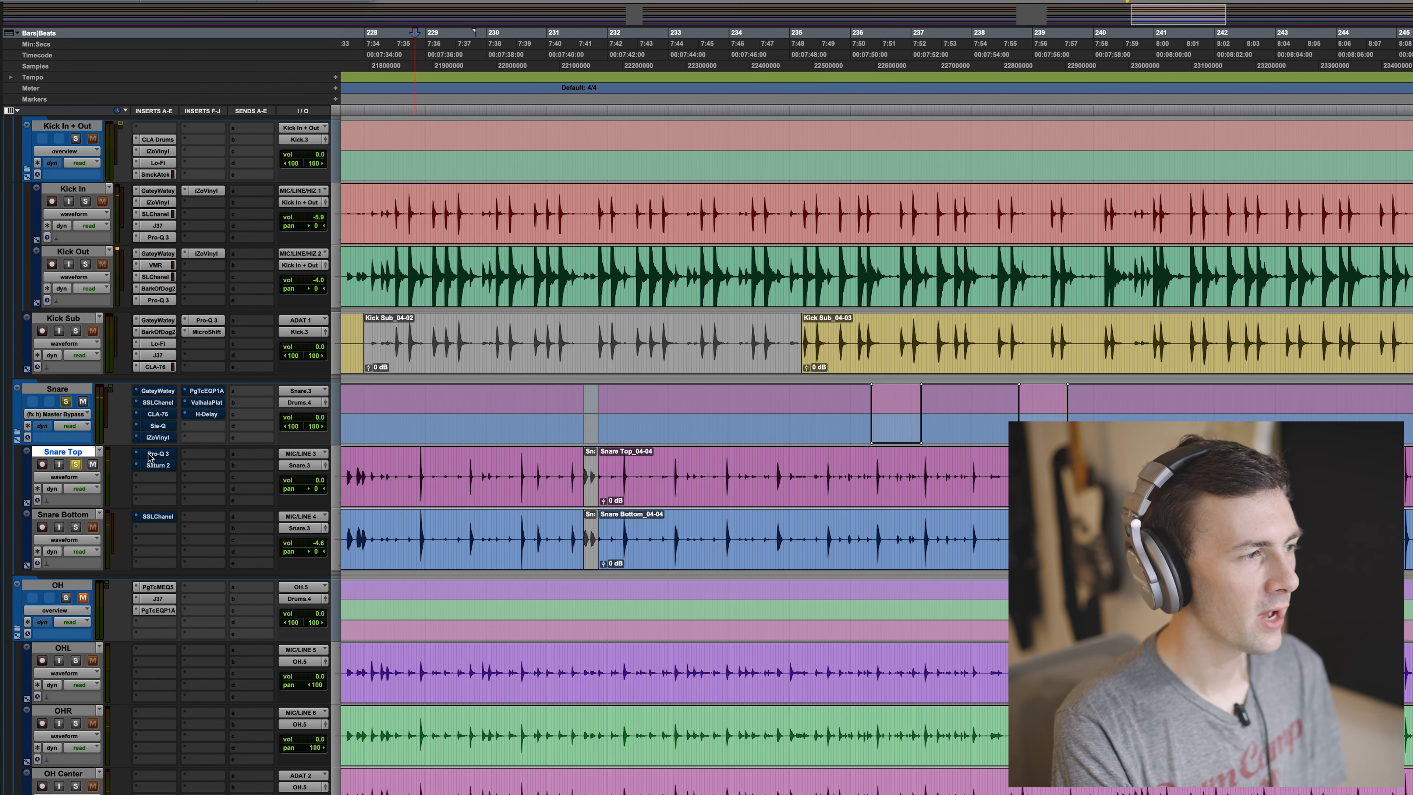
# Open FabFilter Pro-Q 3 and Saturn 2 on Snare Top and take each out of bypass while auditioning the track.
pyautogui.click(155, 454)
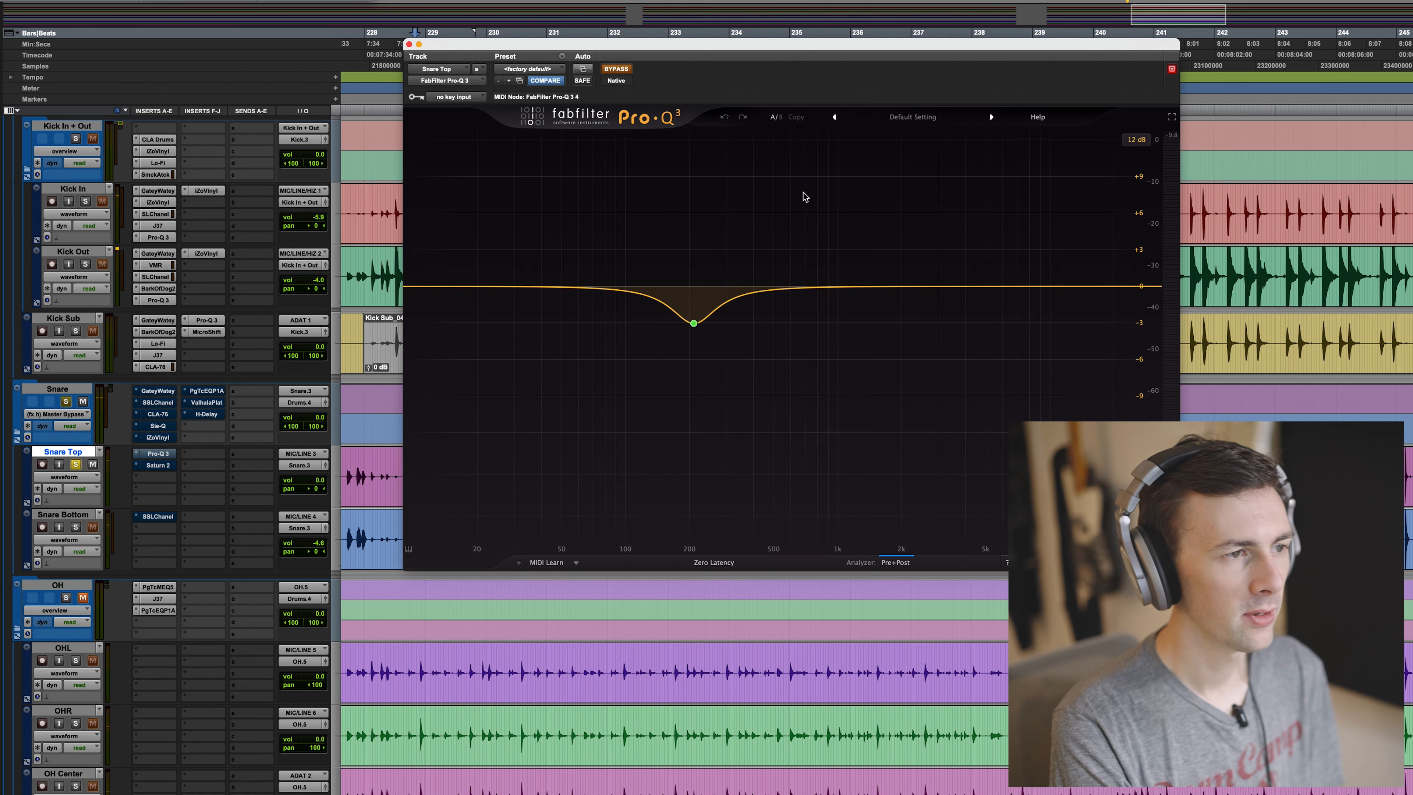
pyautogui.click(619, 72)
pyautogui.press('space')
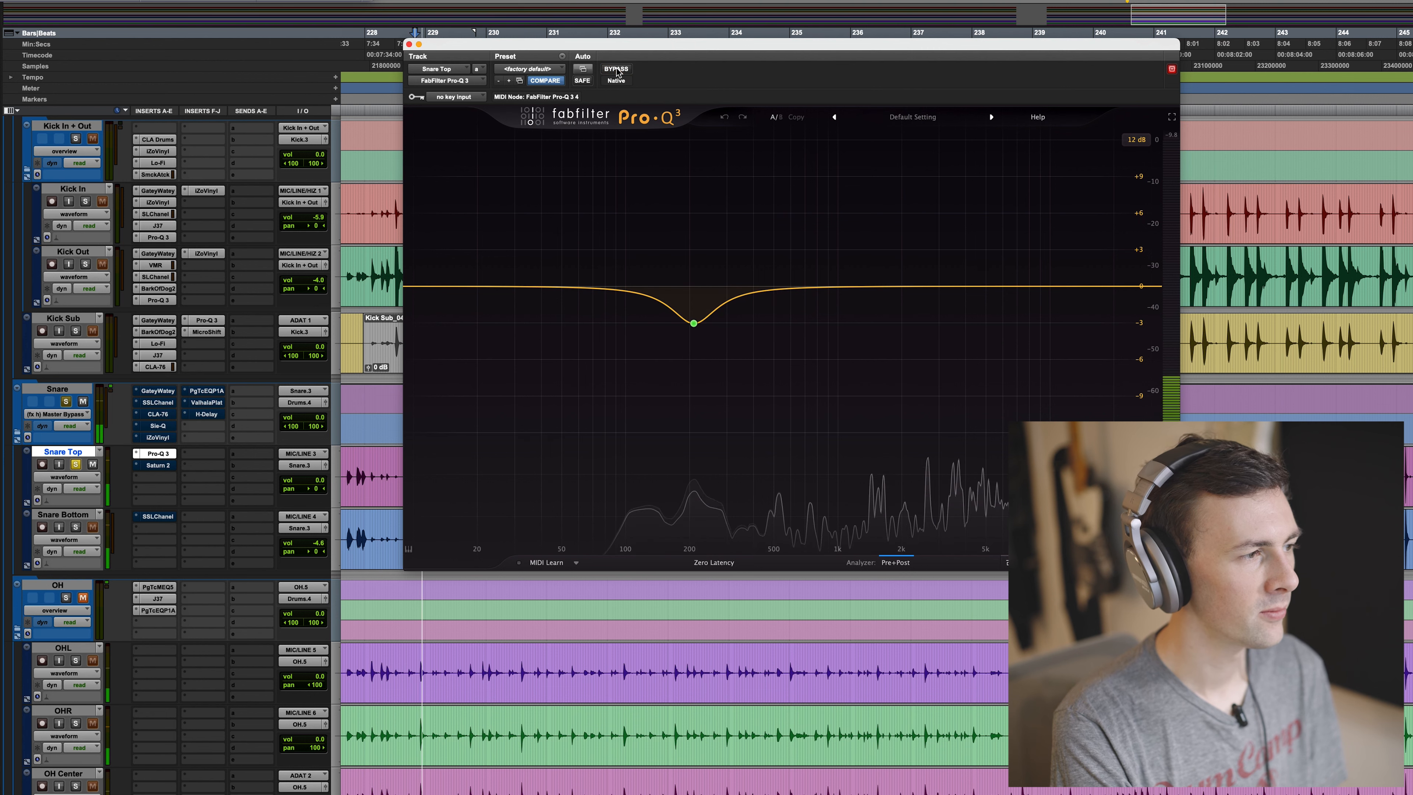
pyautogui.click(159, 467)
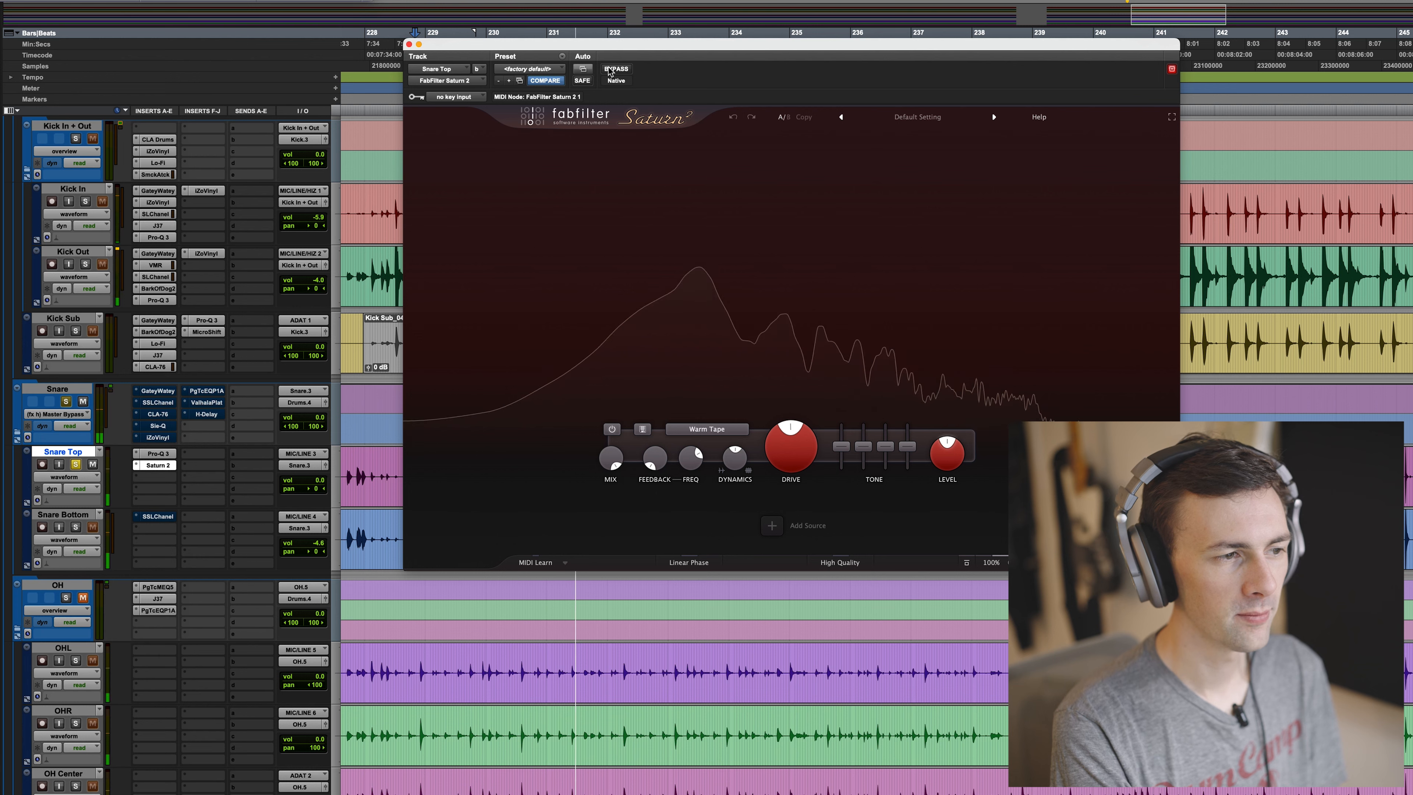
pyautogui.press('space')
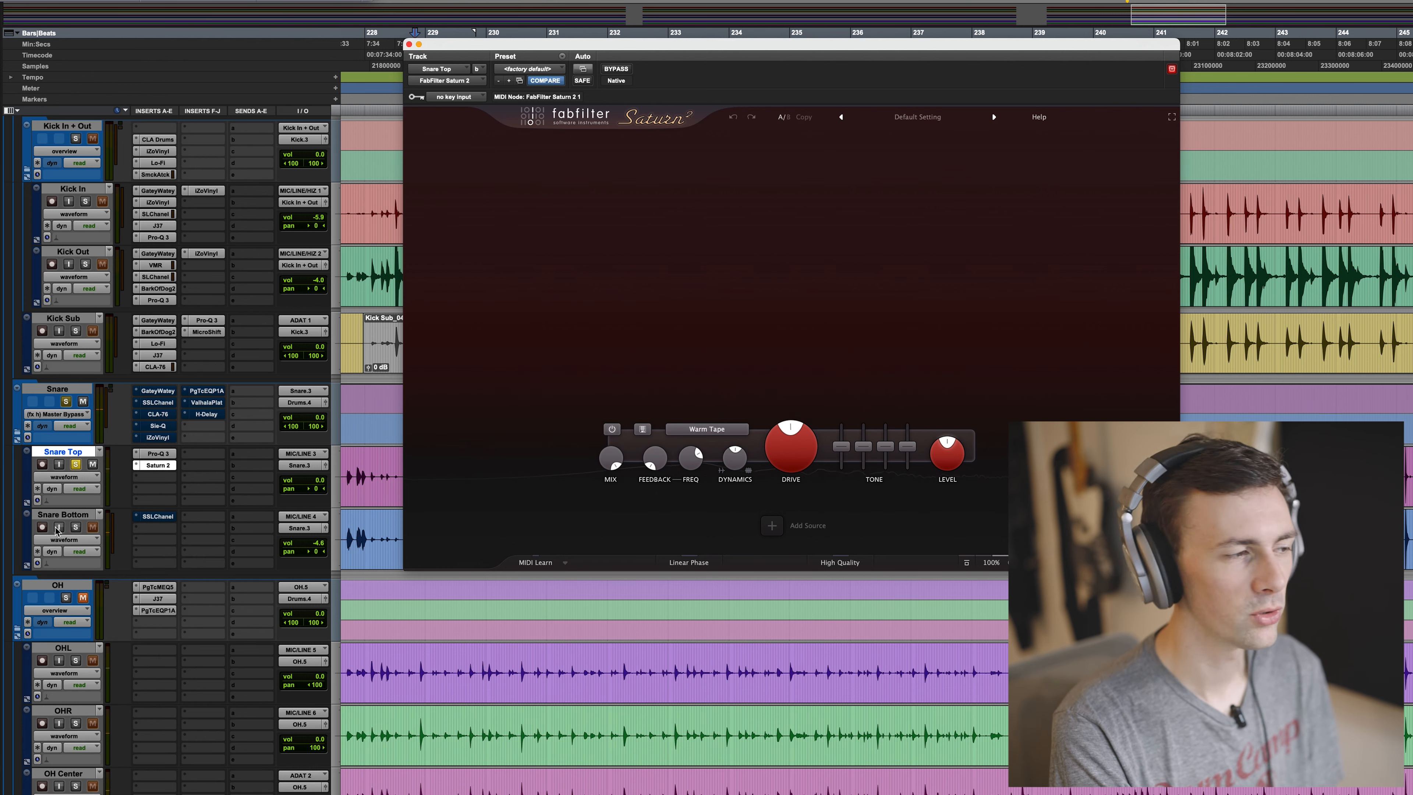
# Solo Snare Bottom, open its SSLChannel, take the plug-in out of bypass during playback, and close it.
pyautogui.click(77, 528)
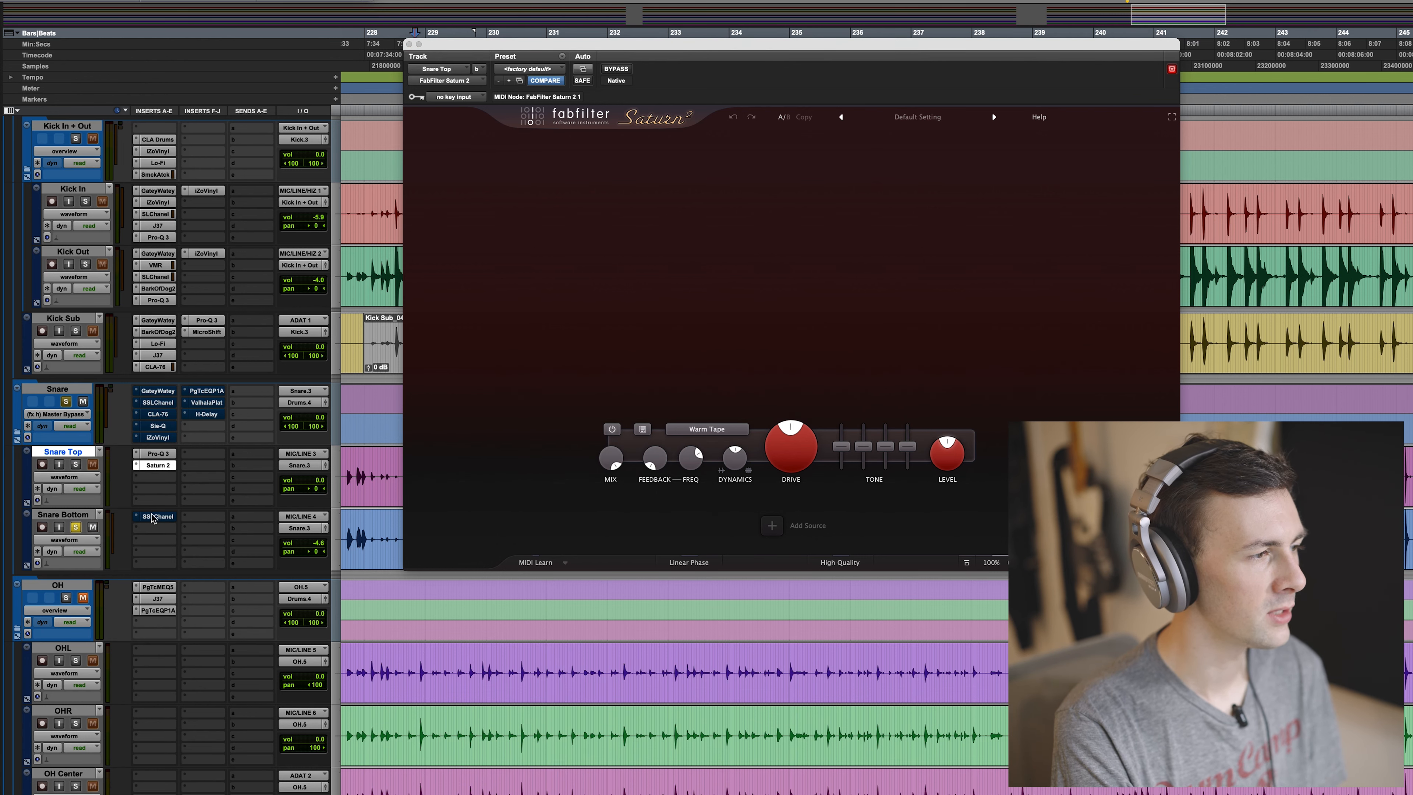
pyautogui.click(167, 518)
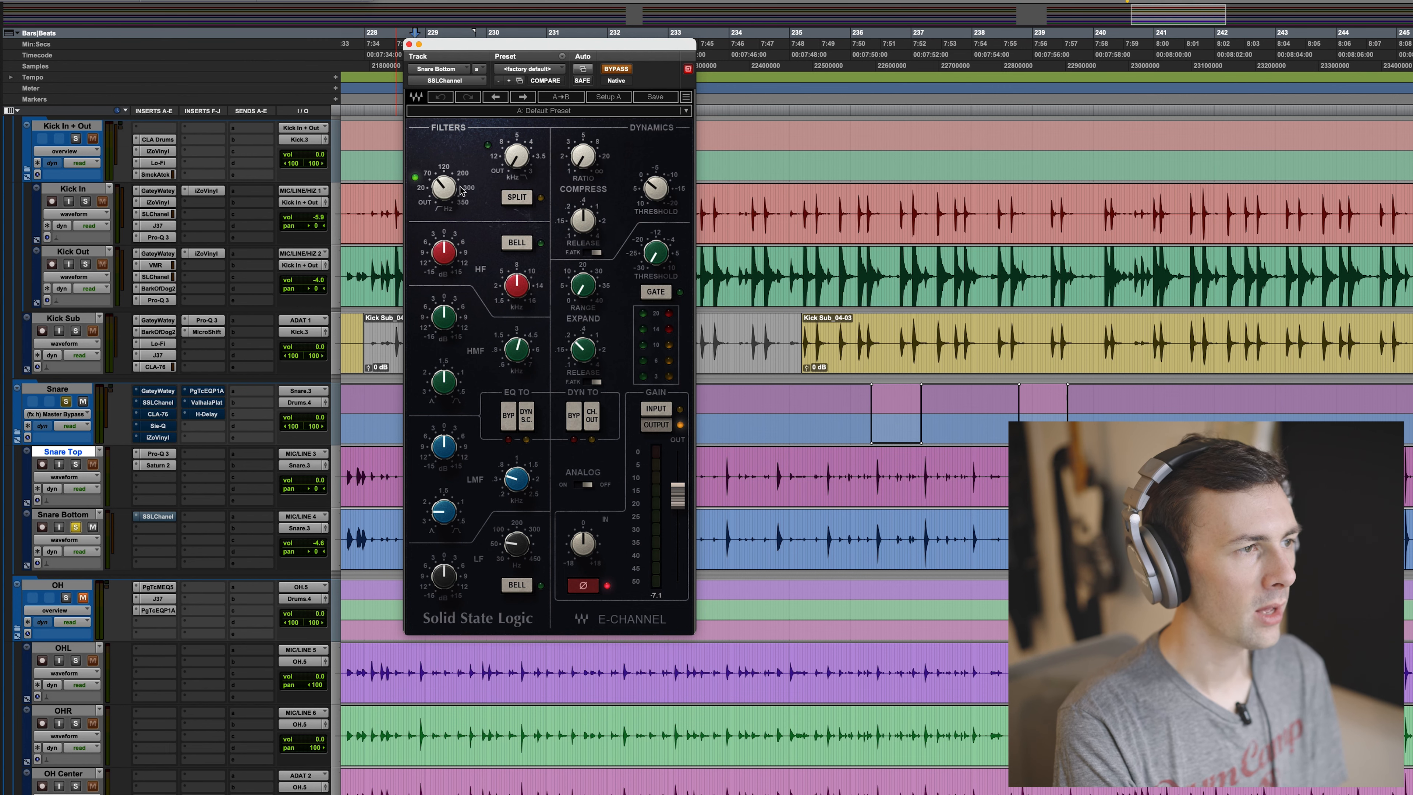
pyautogui.press('space')
pyautogui.click(623, 69)
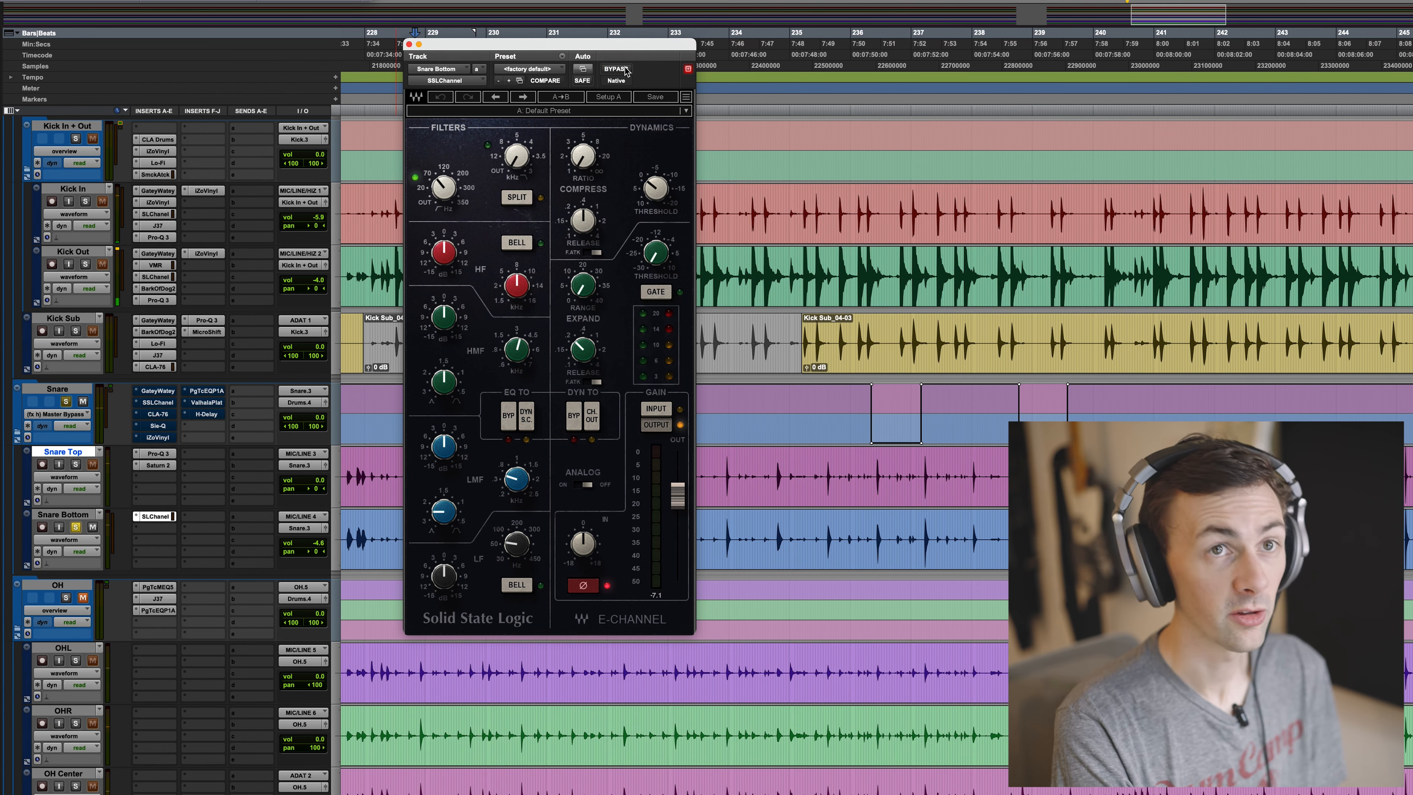
pyautogui.click(410, 44)
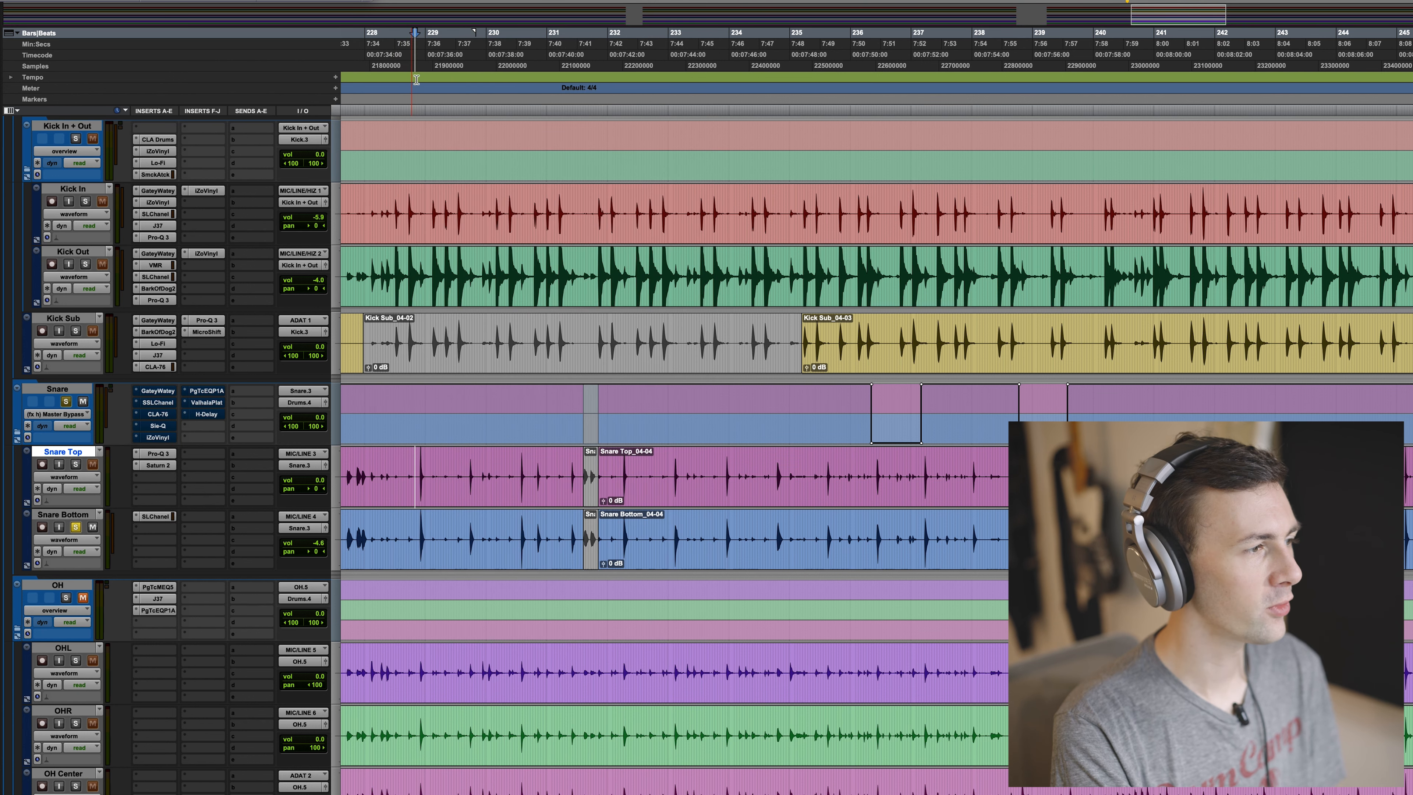
# Open Gatey Watey and SSLChannel in turn on the Snare bus, taking each out of bypass to audition it.
pyautogui.click(159, 392)
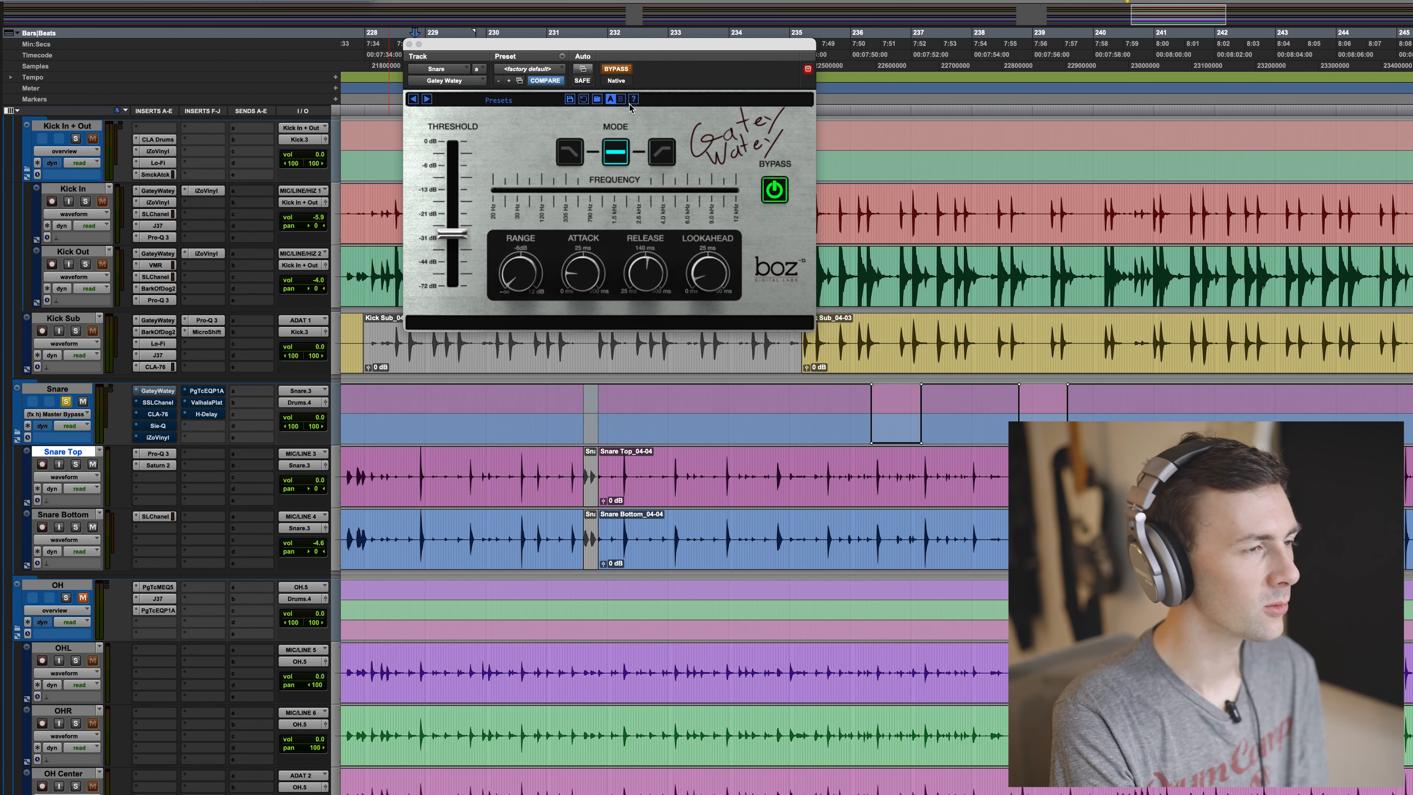
pyautogui.click(622, 72)
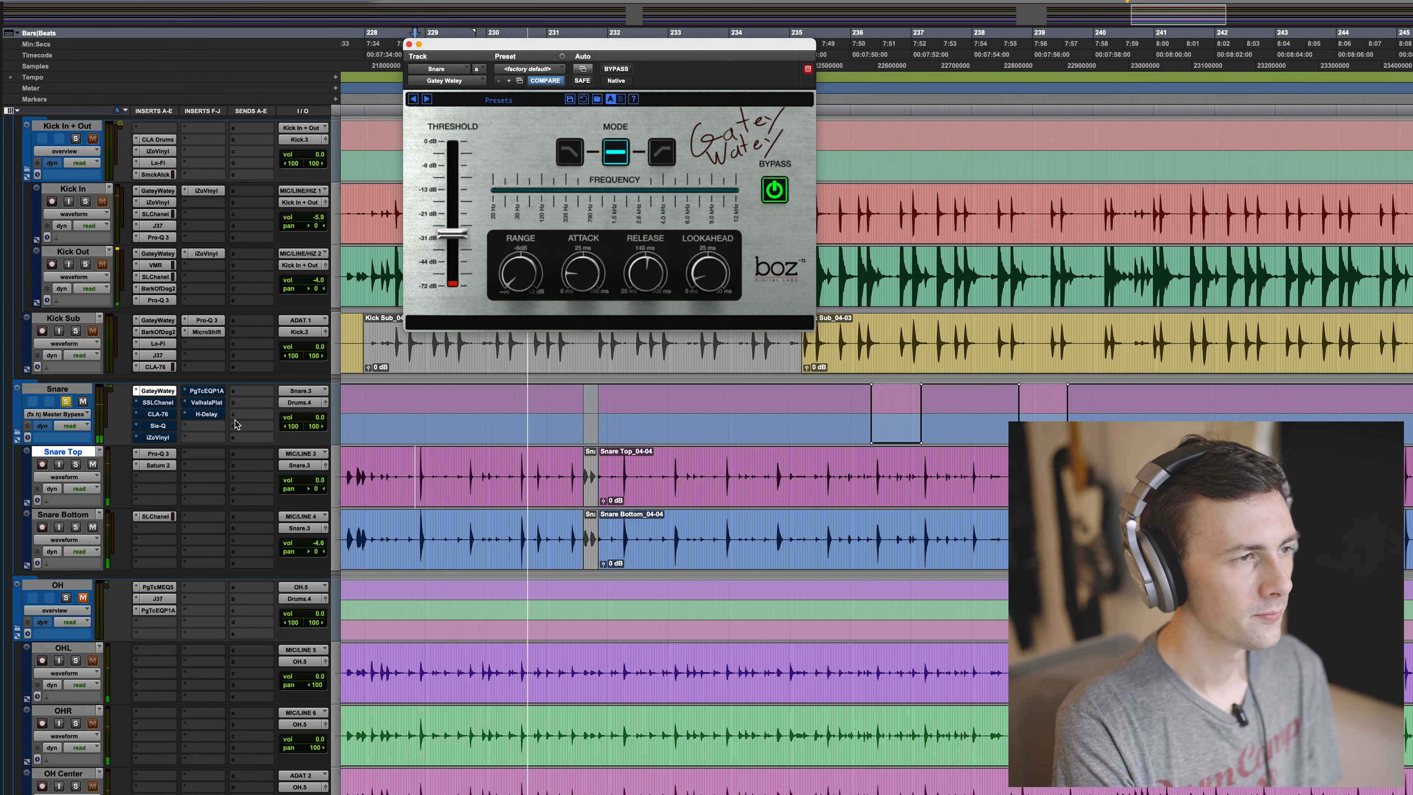
pyautogui.click(164, 404)
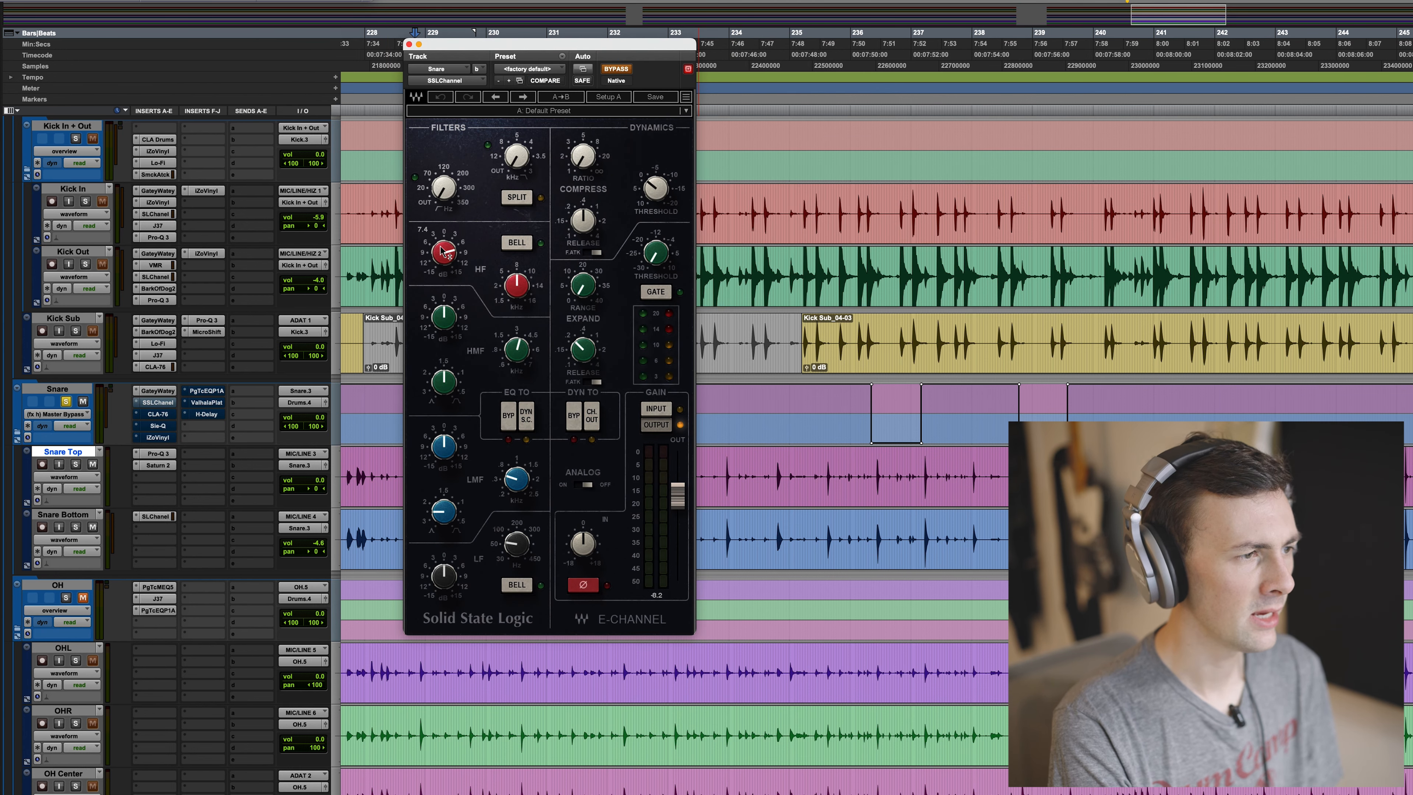
pyautogui.click(618, 70)
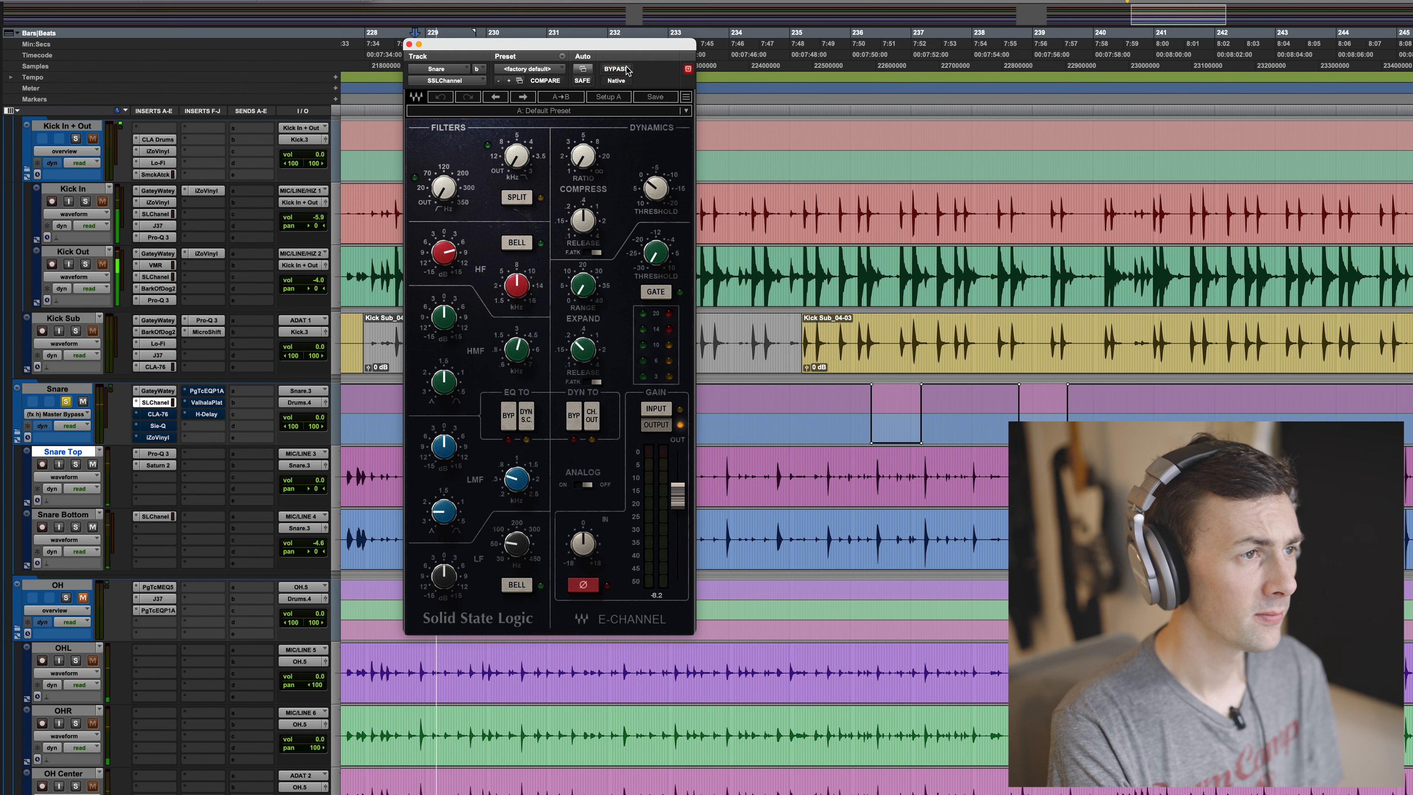
pyautogui.click(409, 46)
pyautogui.press('space')
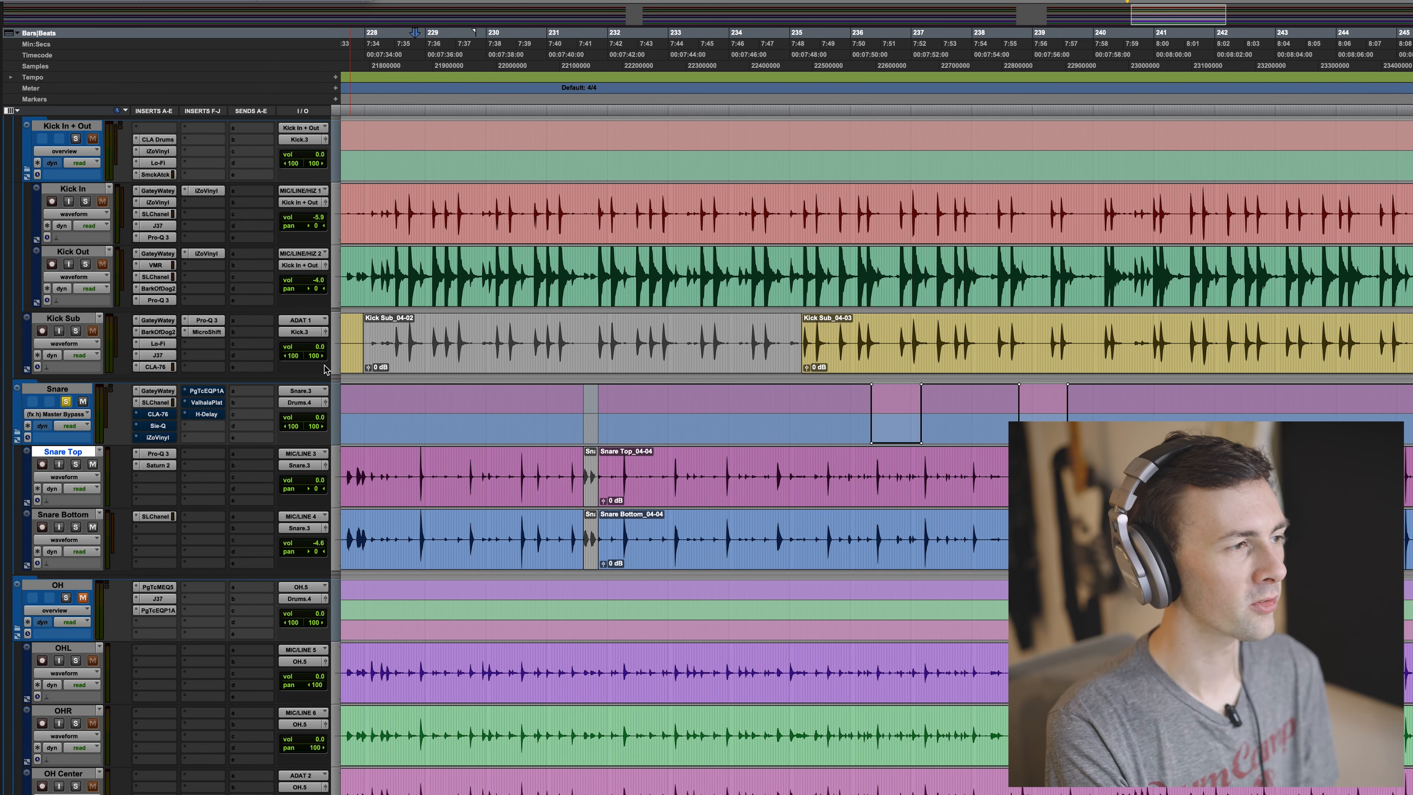
# Open CLA-76 on the Snare bus, take it out of bypass while auditioning the compression, and close it.
pyautogui.click(157, 415)
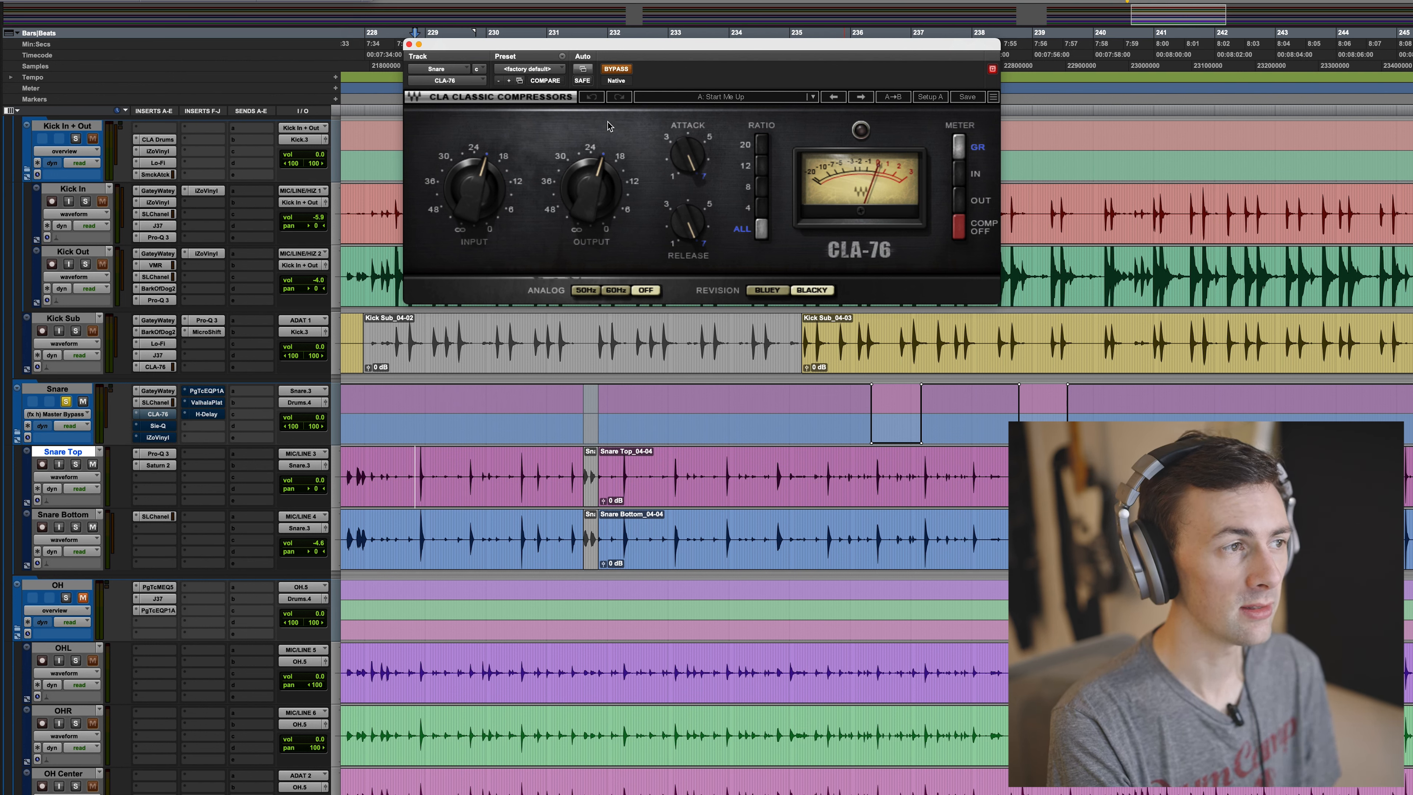
pyautogui.click(619, 70)
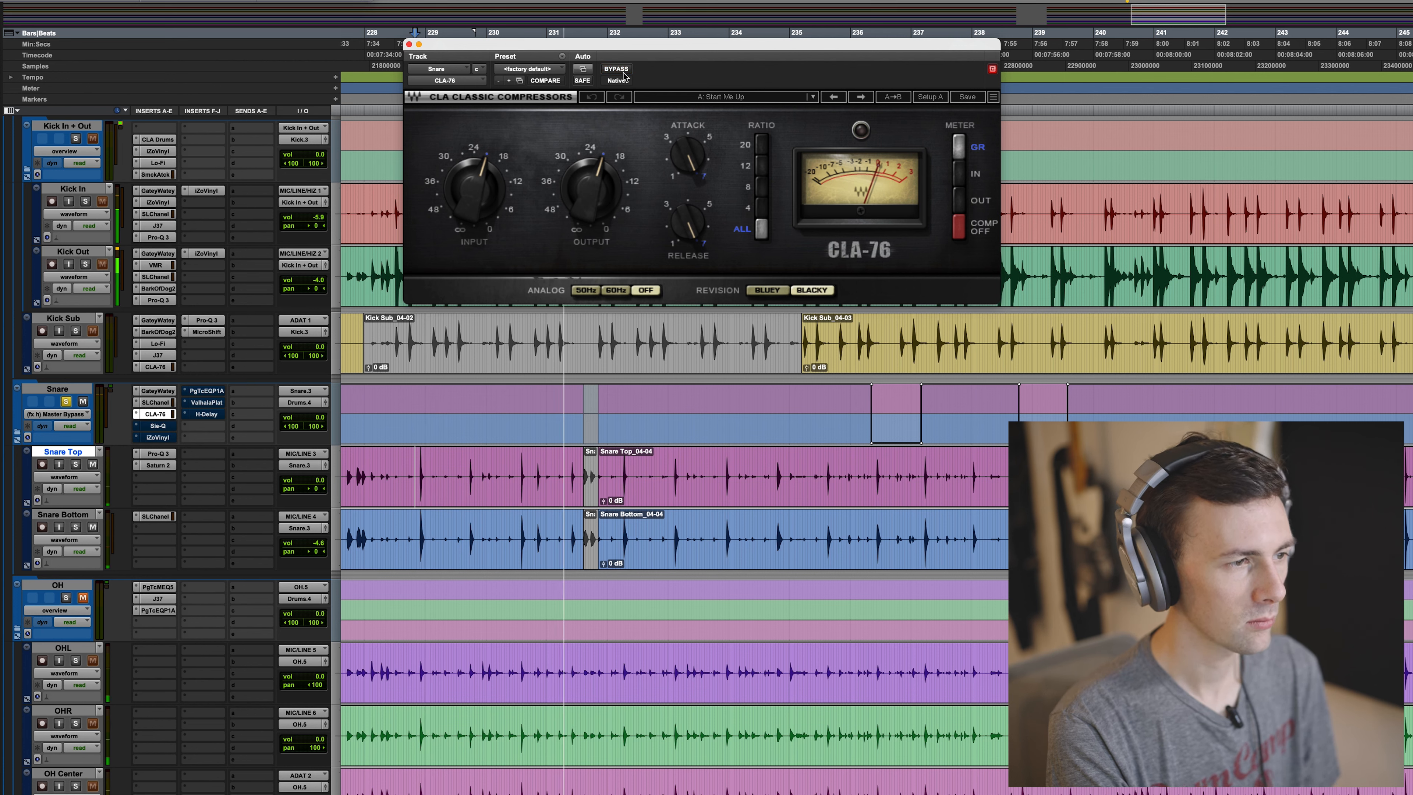
pyautogui.press('space')
pyautogui.click(409, 44)
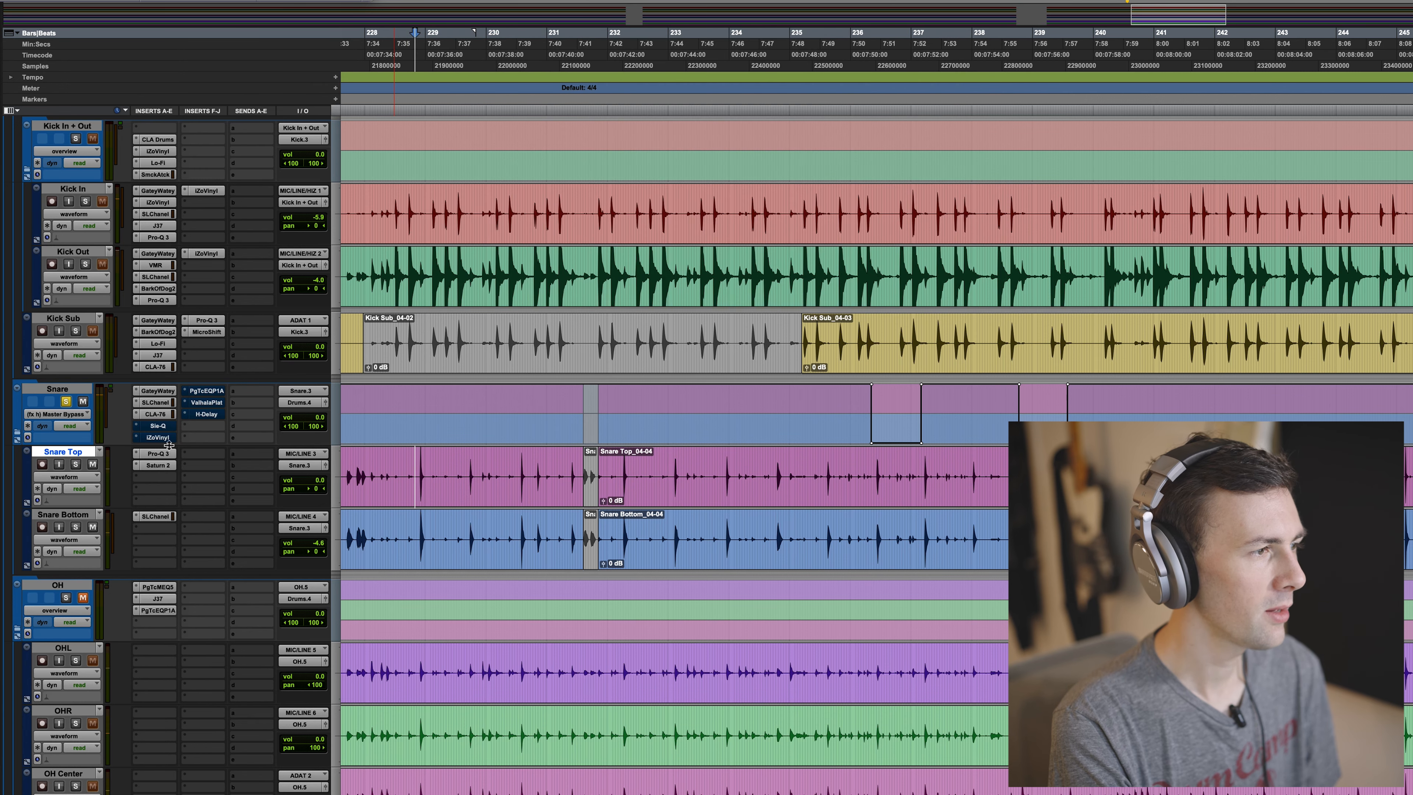
# Open Sie-Q on the Snare bus, take it out of bypass while auditioning the snare, and close it.
pyautogui.click(158, 426)
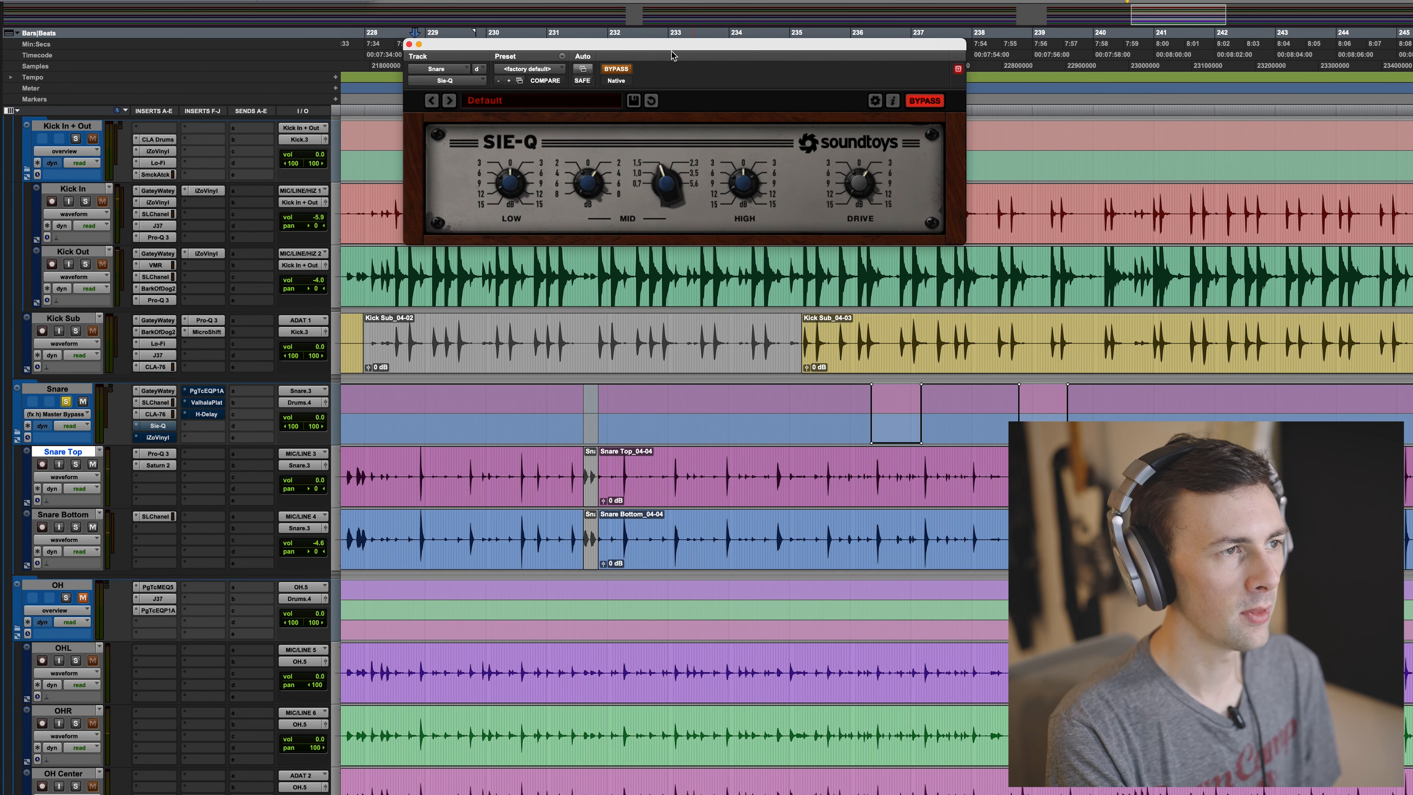
pyautogui.moveTo(673, 55); pyautogui.dragTo(657, 103)
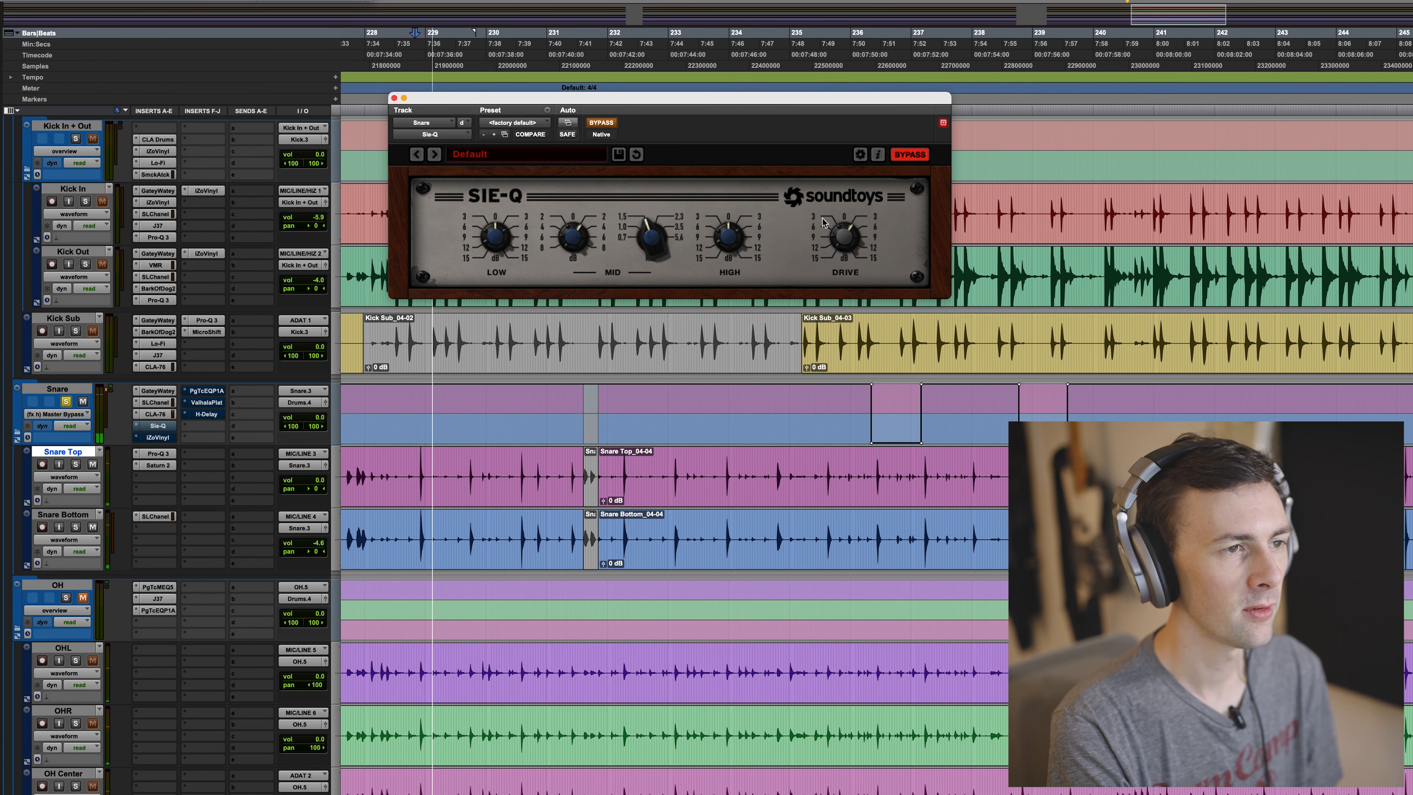
pyautogui.click(602, 123)
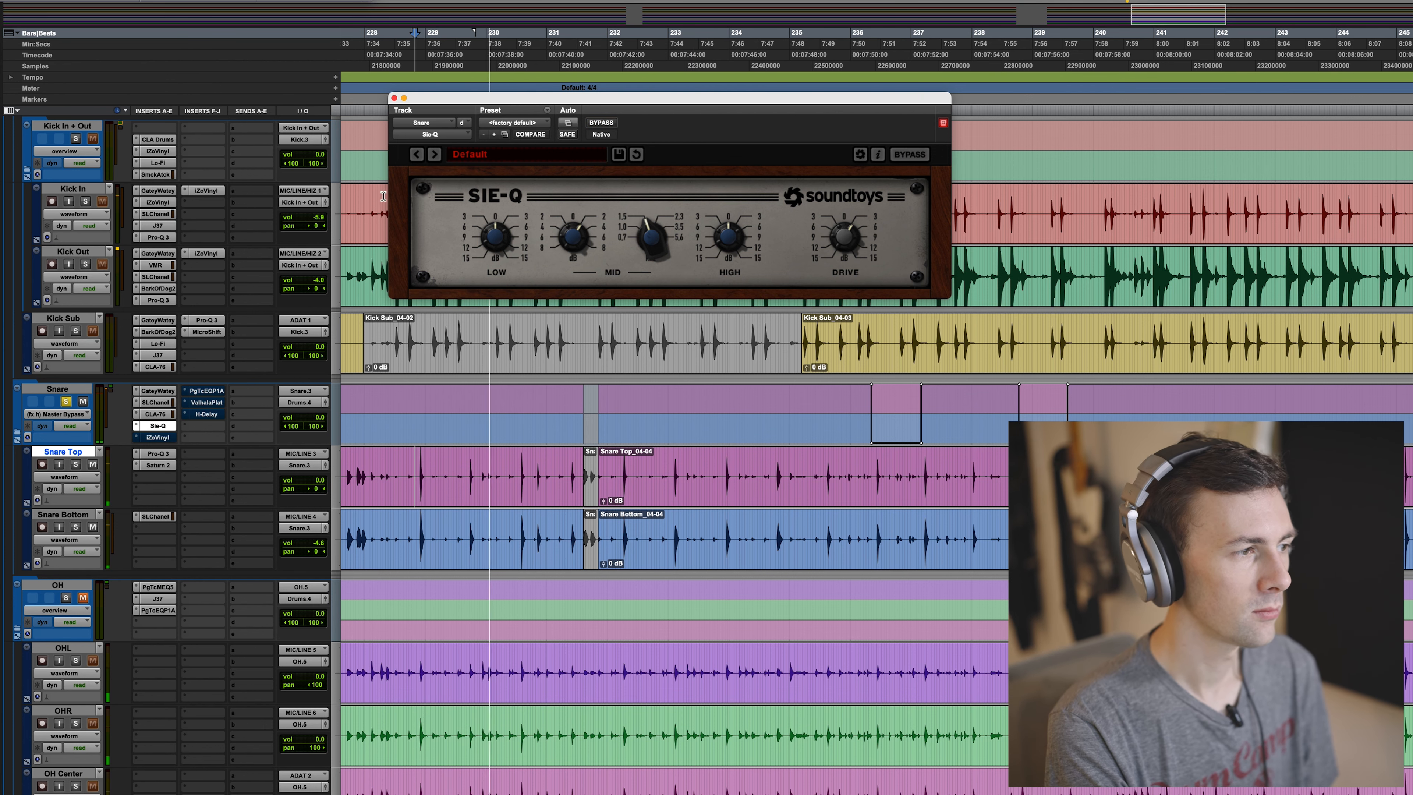
pyautogui.click(394, 99)
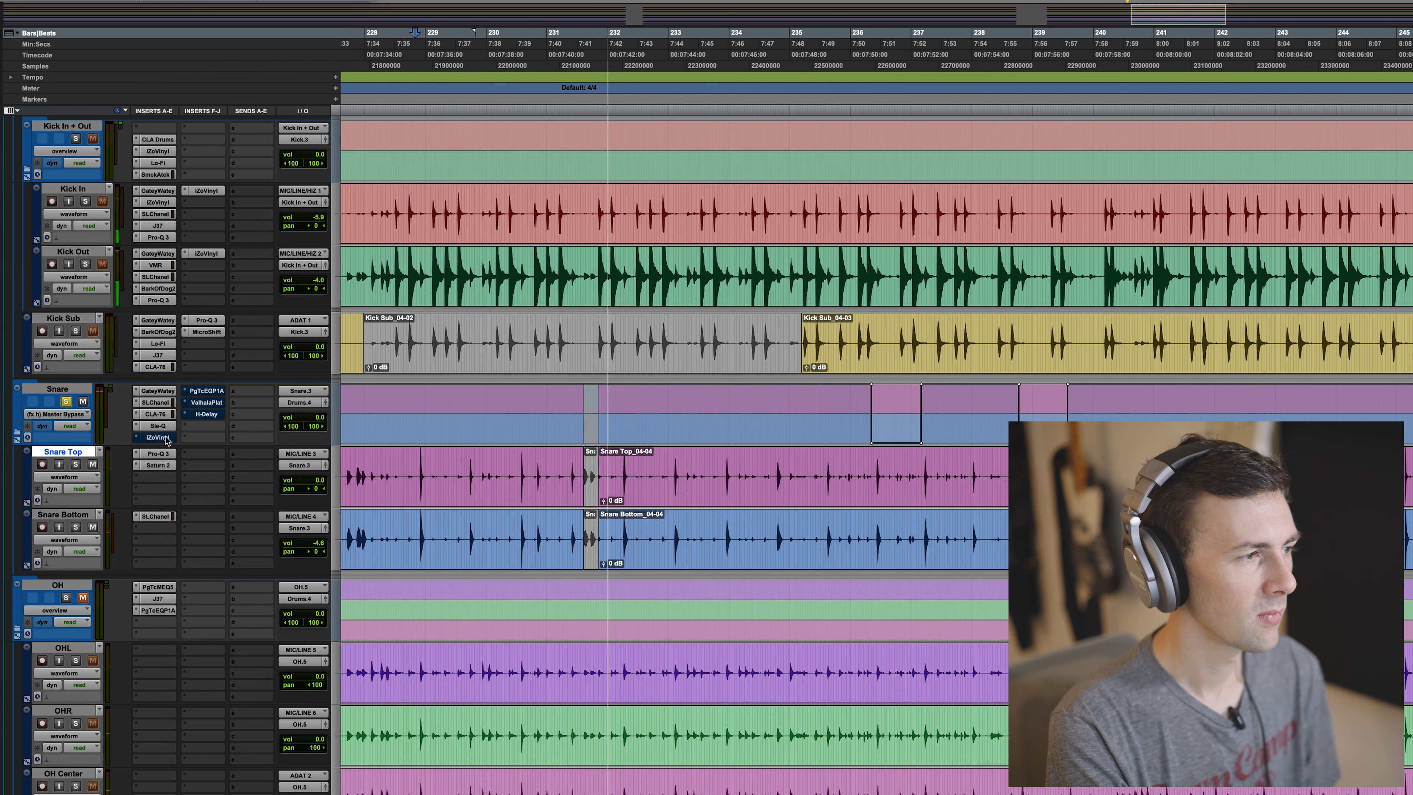
# Open iZotope Vinyl on the Snare bus, take it out of bypass during playback, and close it.
pyautogui.click(158, 437)
pyautogui.press('space')
pyautogui.click(602, 122)
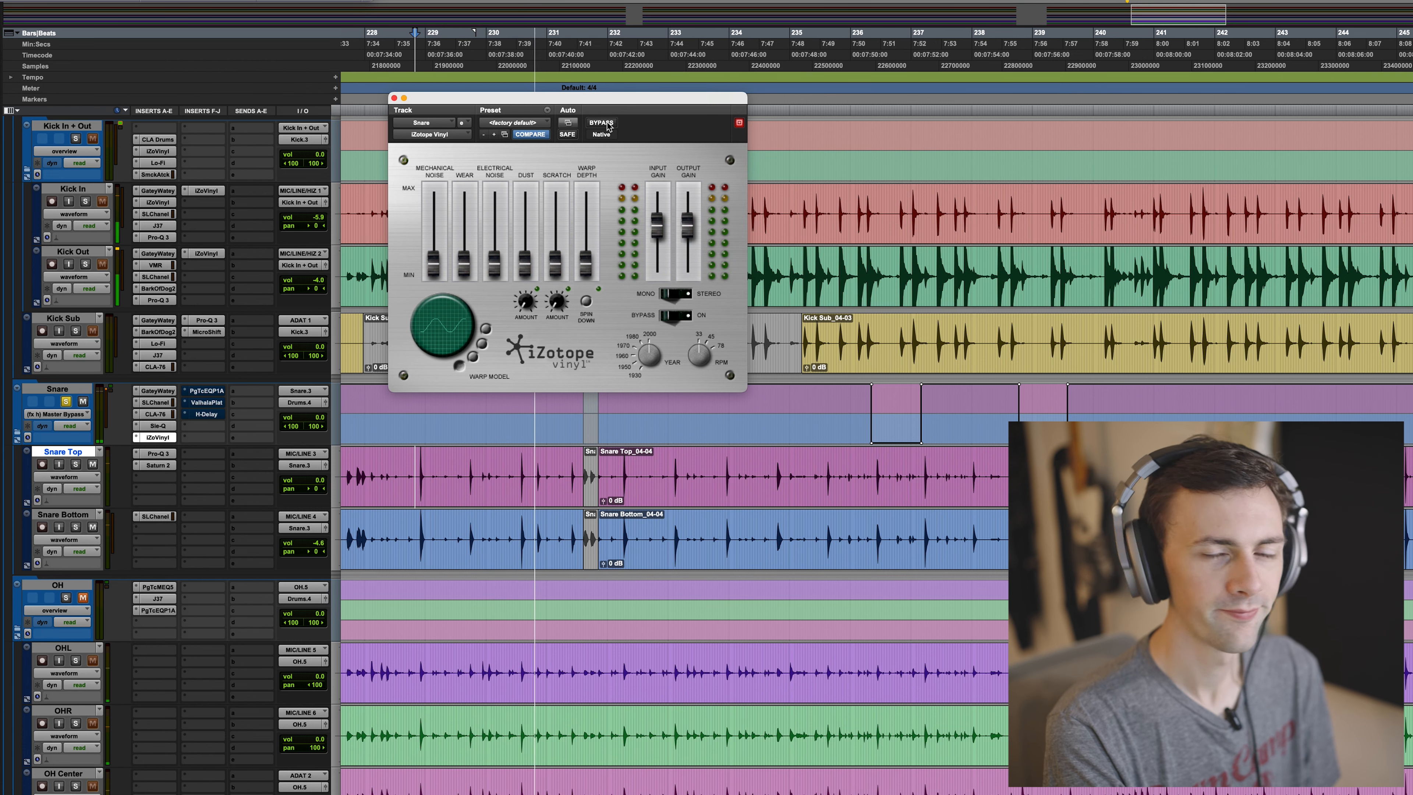
pyautogui.press('space')
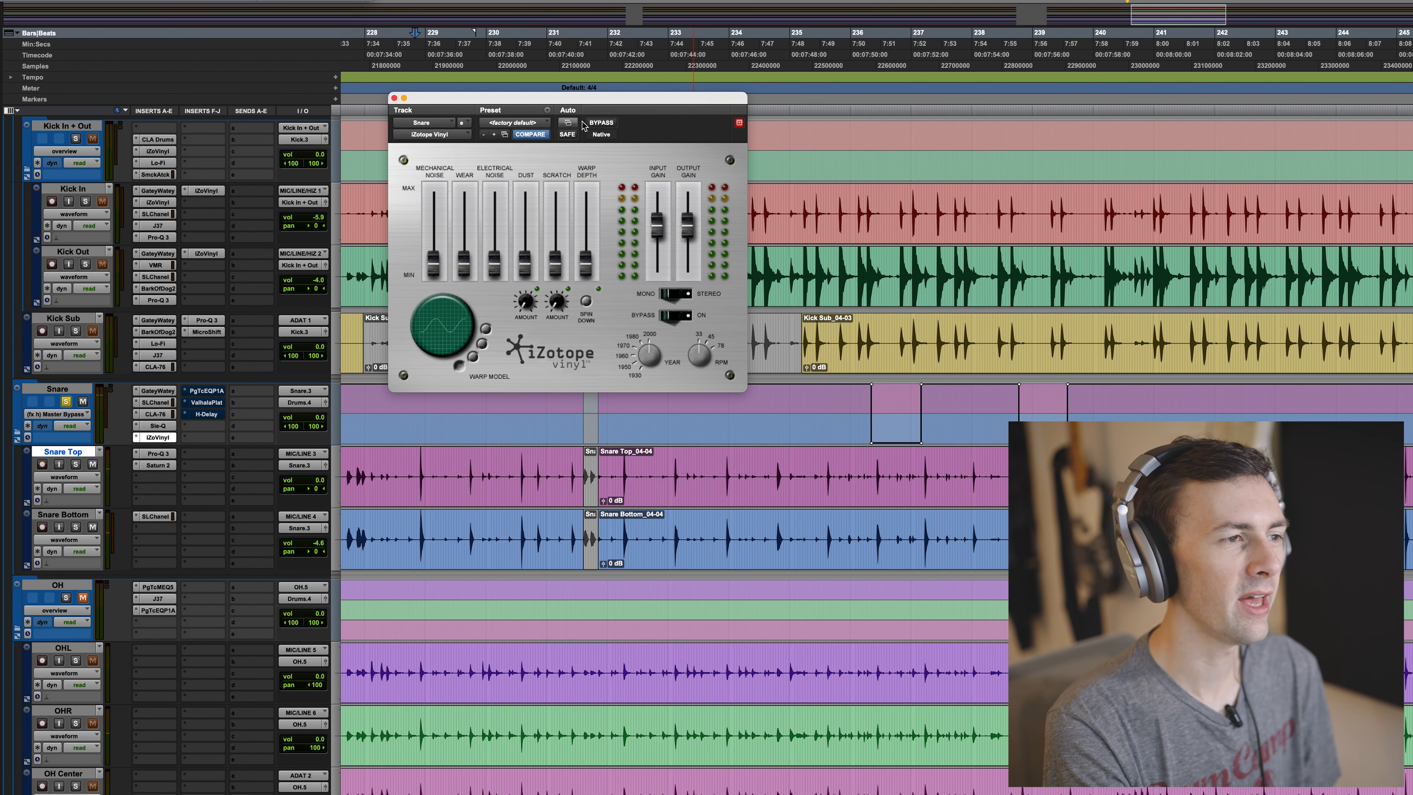
pyautogui.click(394, 98)
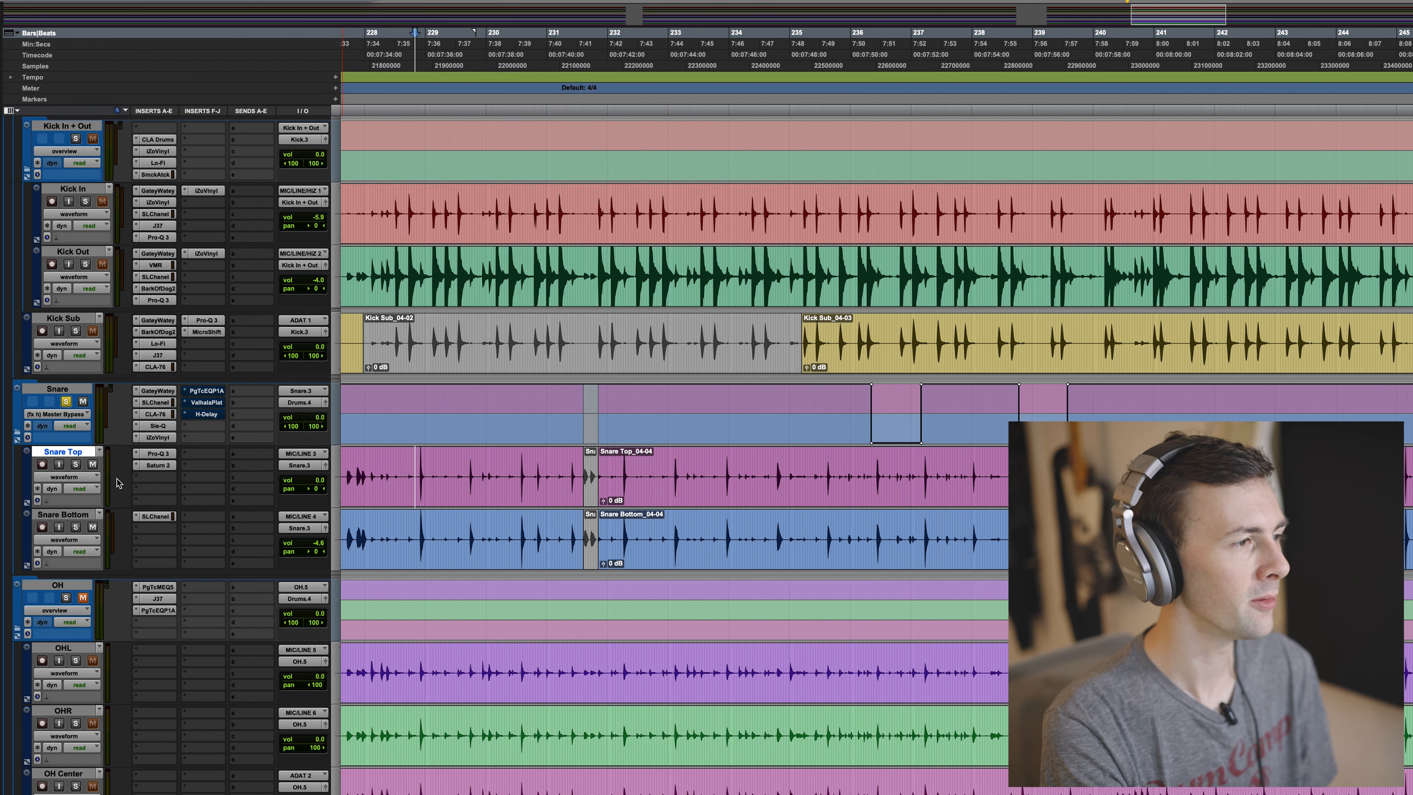
# Open PuigTec EQP1A on the Snare bus and take it out of bypass while auditioning the EQ.
pyautogui.click(209, 392)
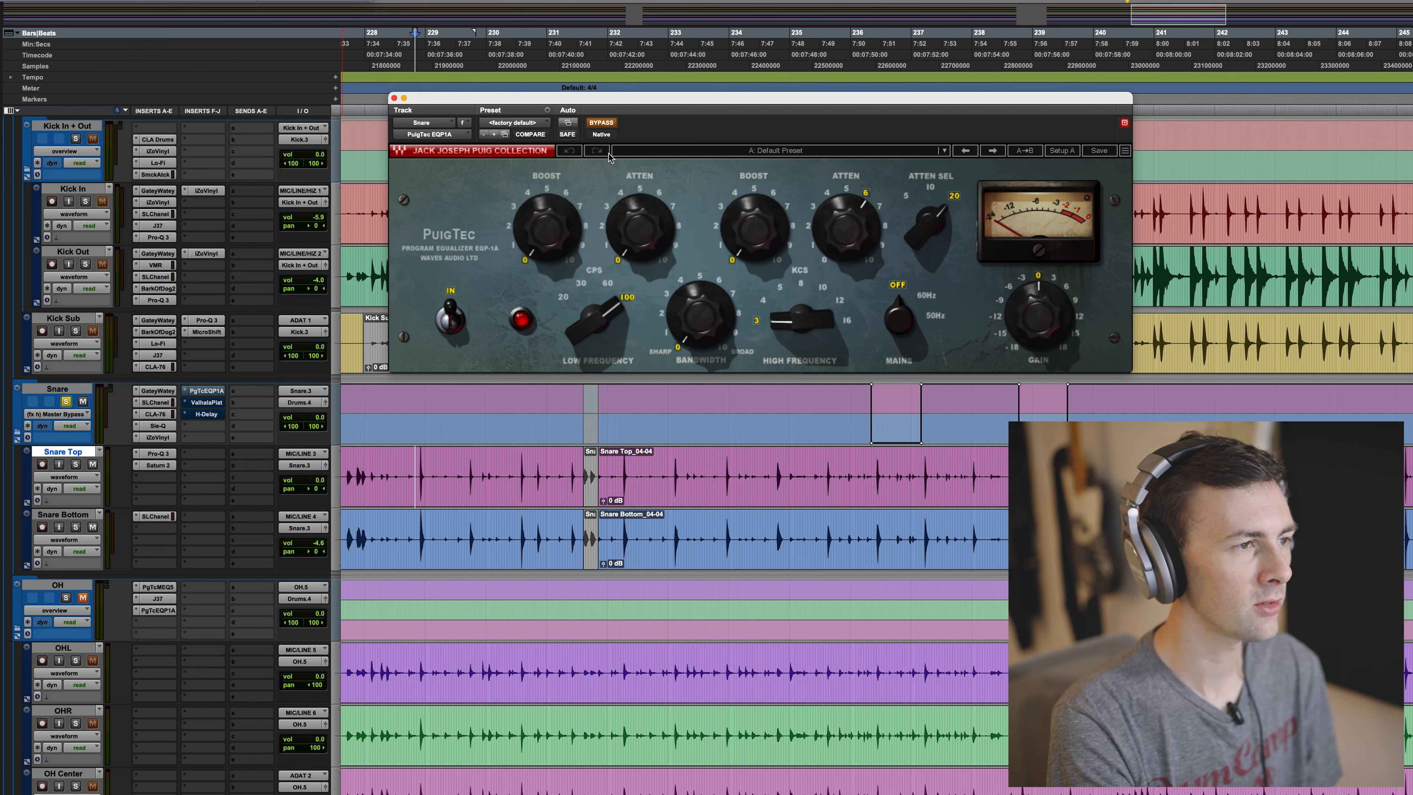
pyautogui.press('space')
pyautogui.click(603, 123)
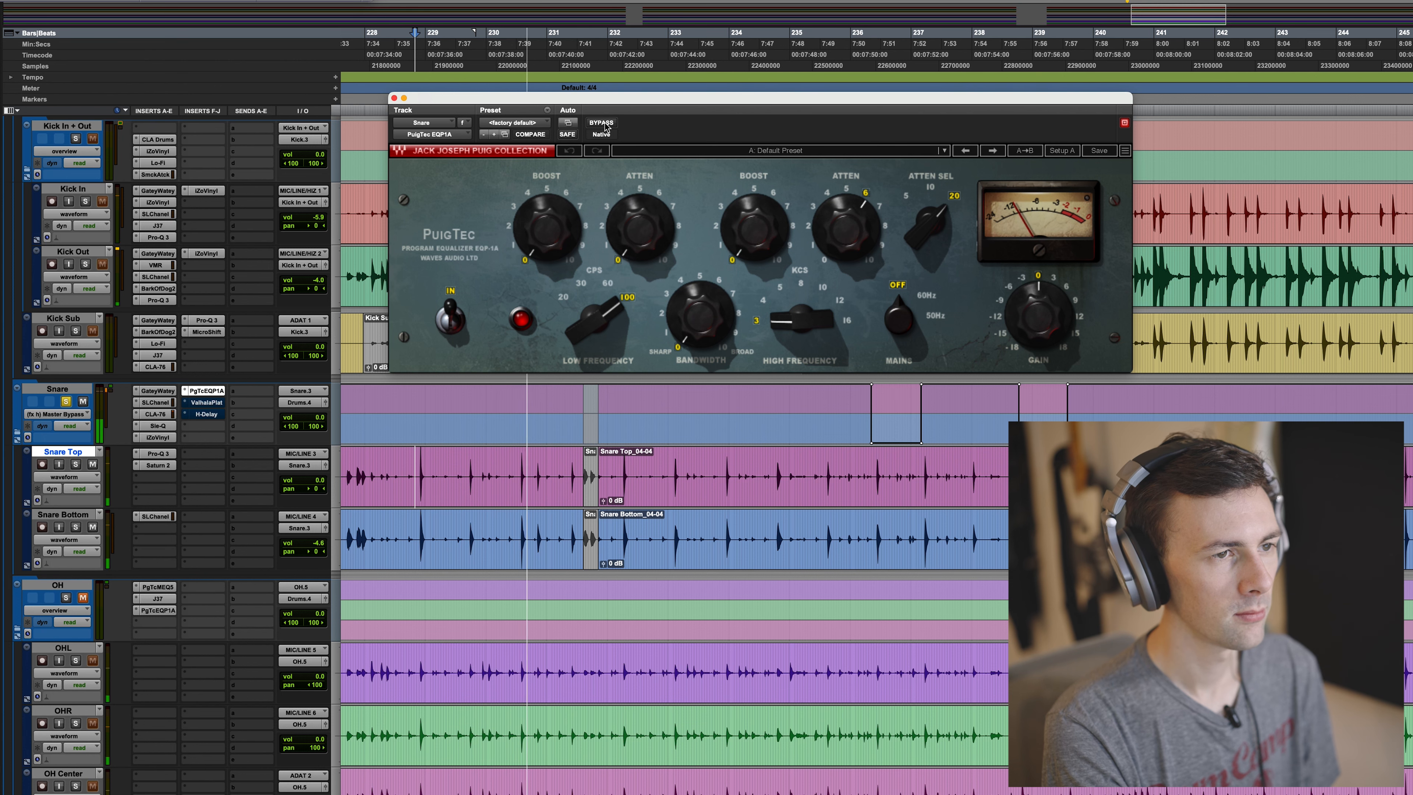
pyautogui.press('space')
# Open ValhallaPlate on the Snare bus, play a few seconds of the drummer video, and return to the plug-in.
pyautogui.click(211, 405)
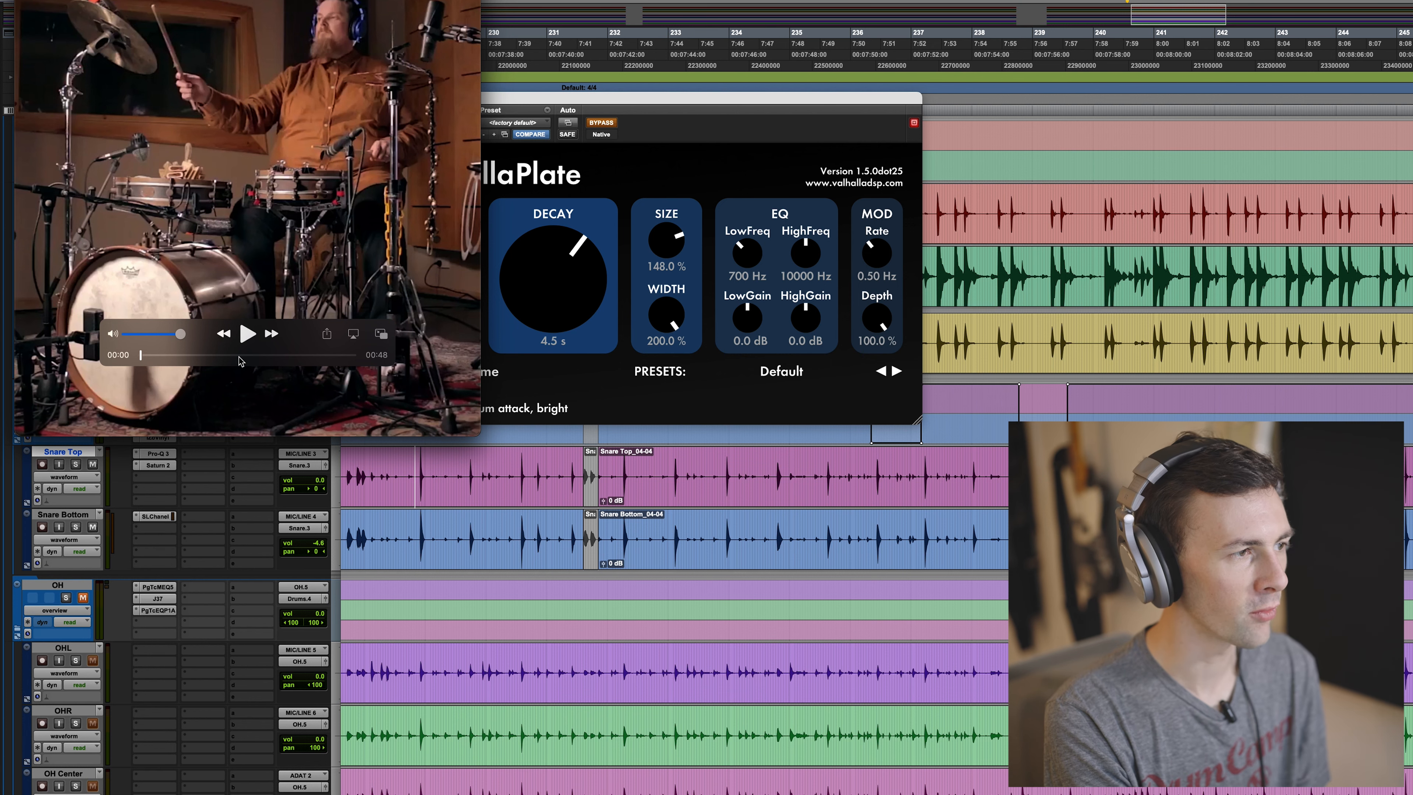
pyautogui.click(248, 334)
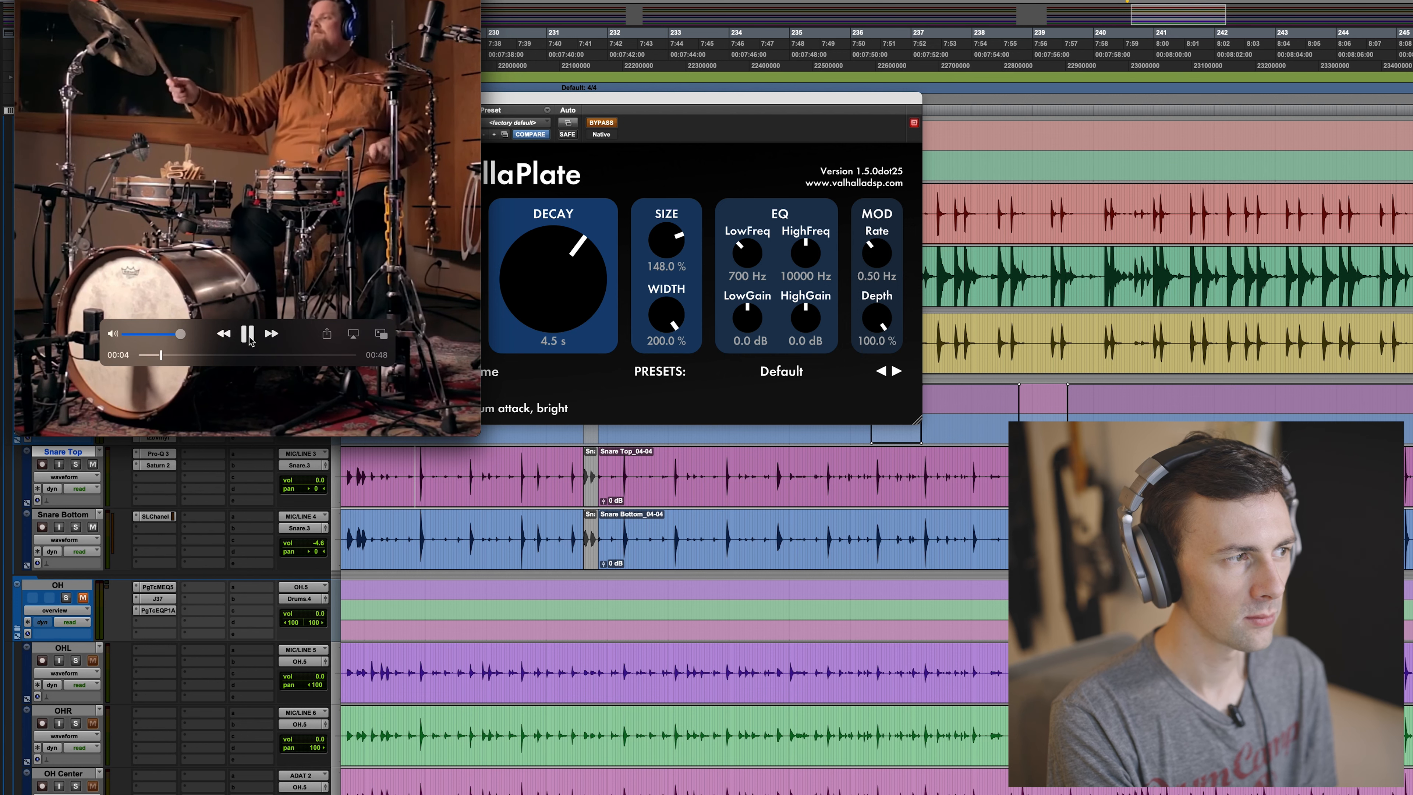
pyautogui.click(247, 334)
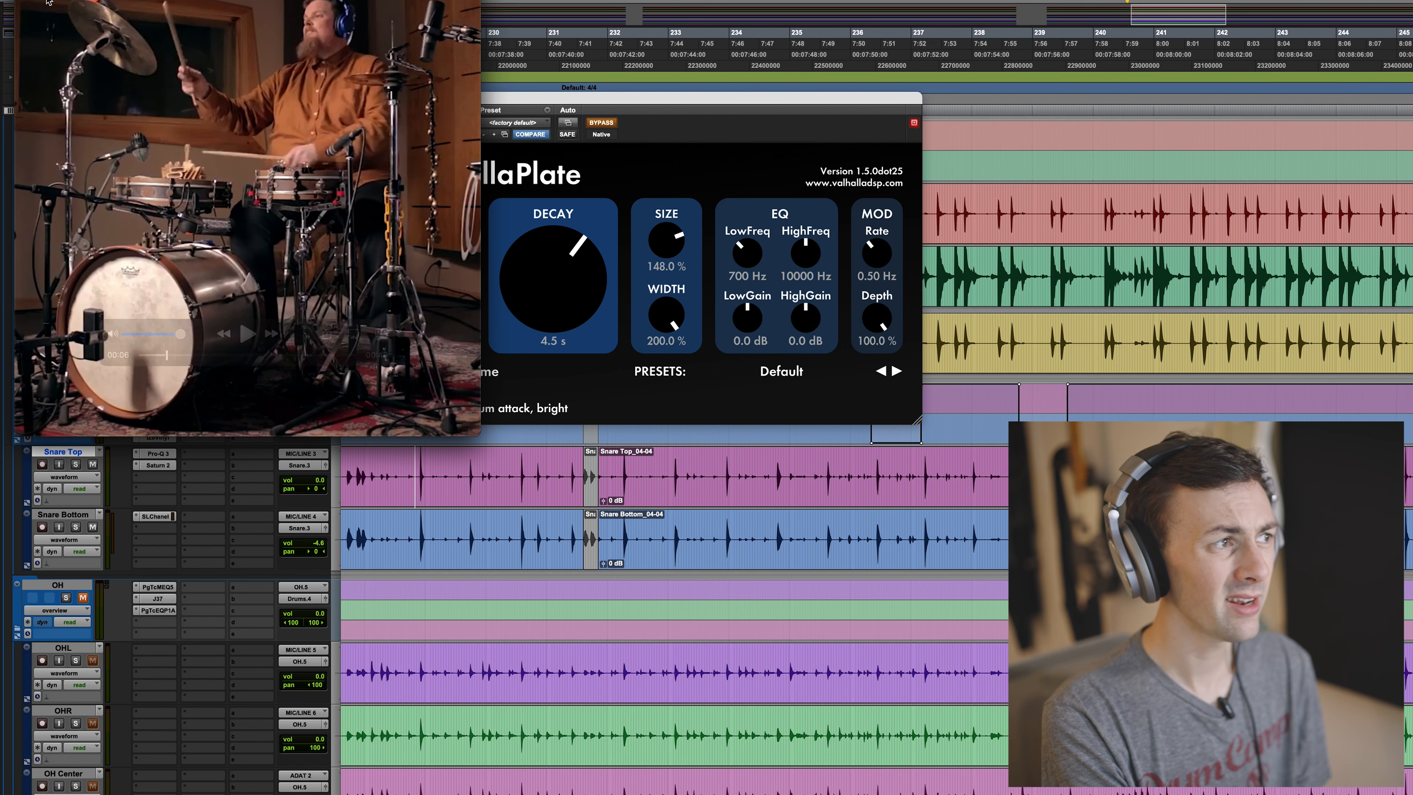
pyautogui.click(585, 102)
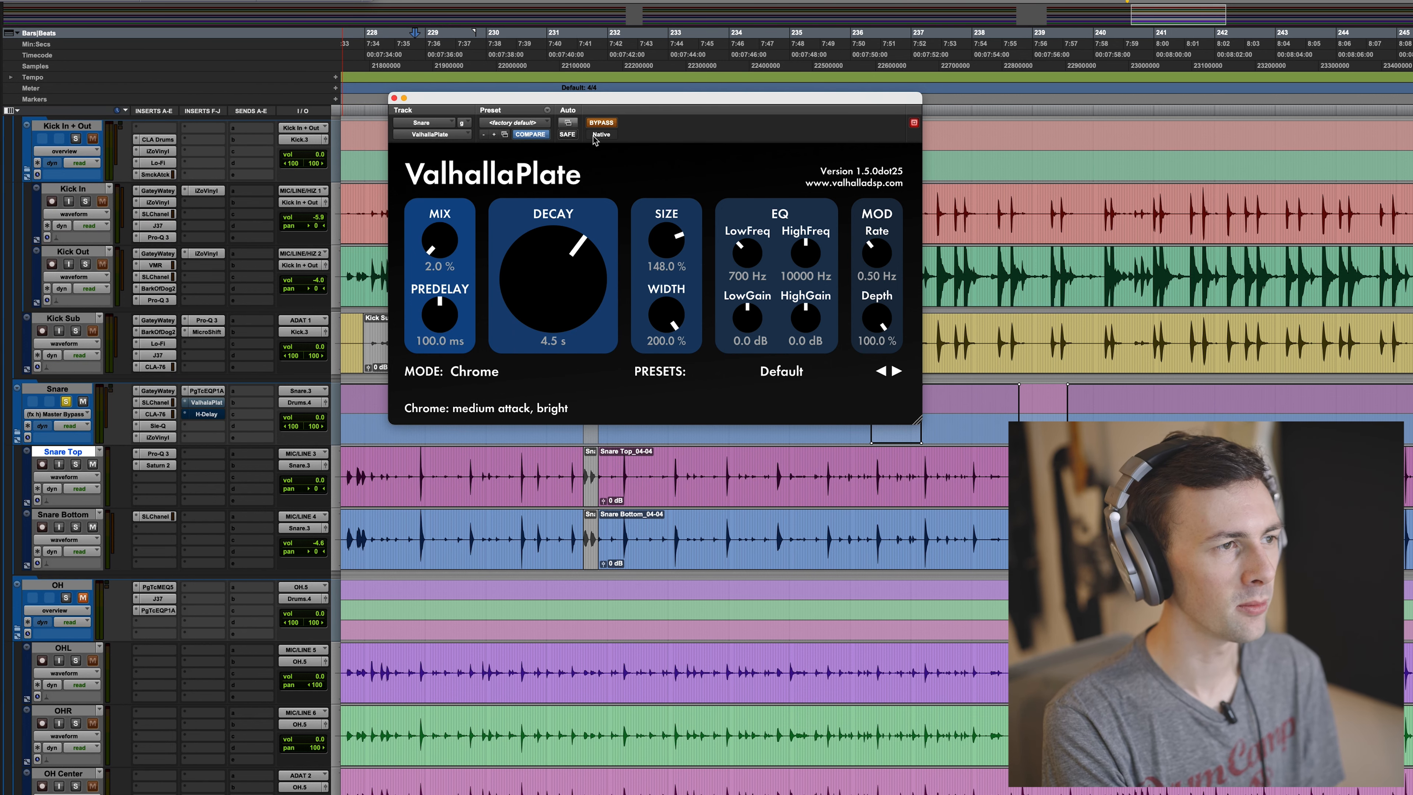
# Take ValhallaPlate on the Snare bus out of bypass while auditioning the reverb, and close it.
pyautogui.press('space')
pyautogui.click(602, 123)
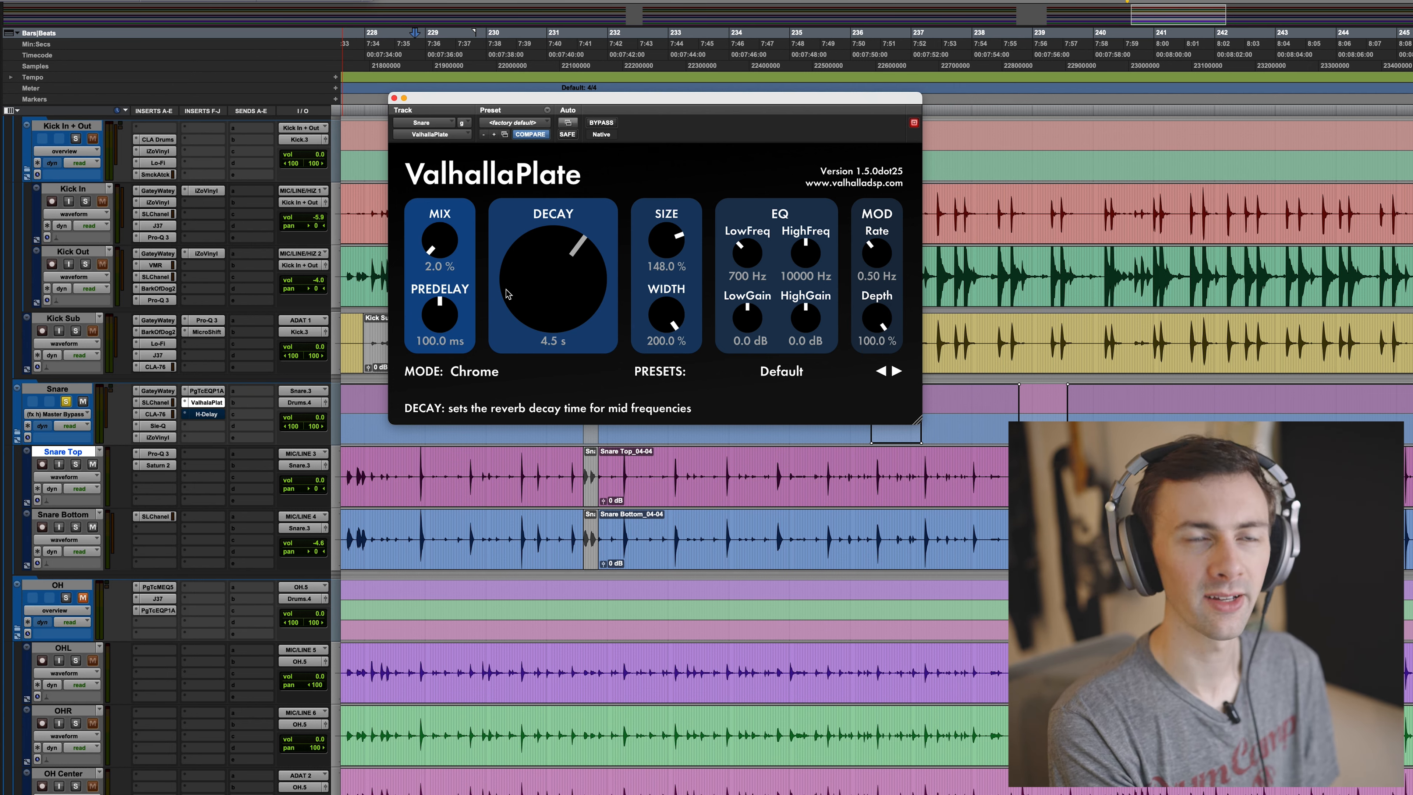
pyautogui.press('space')
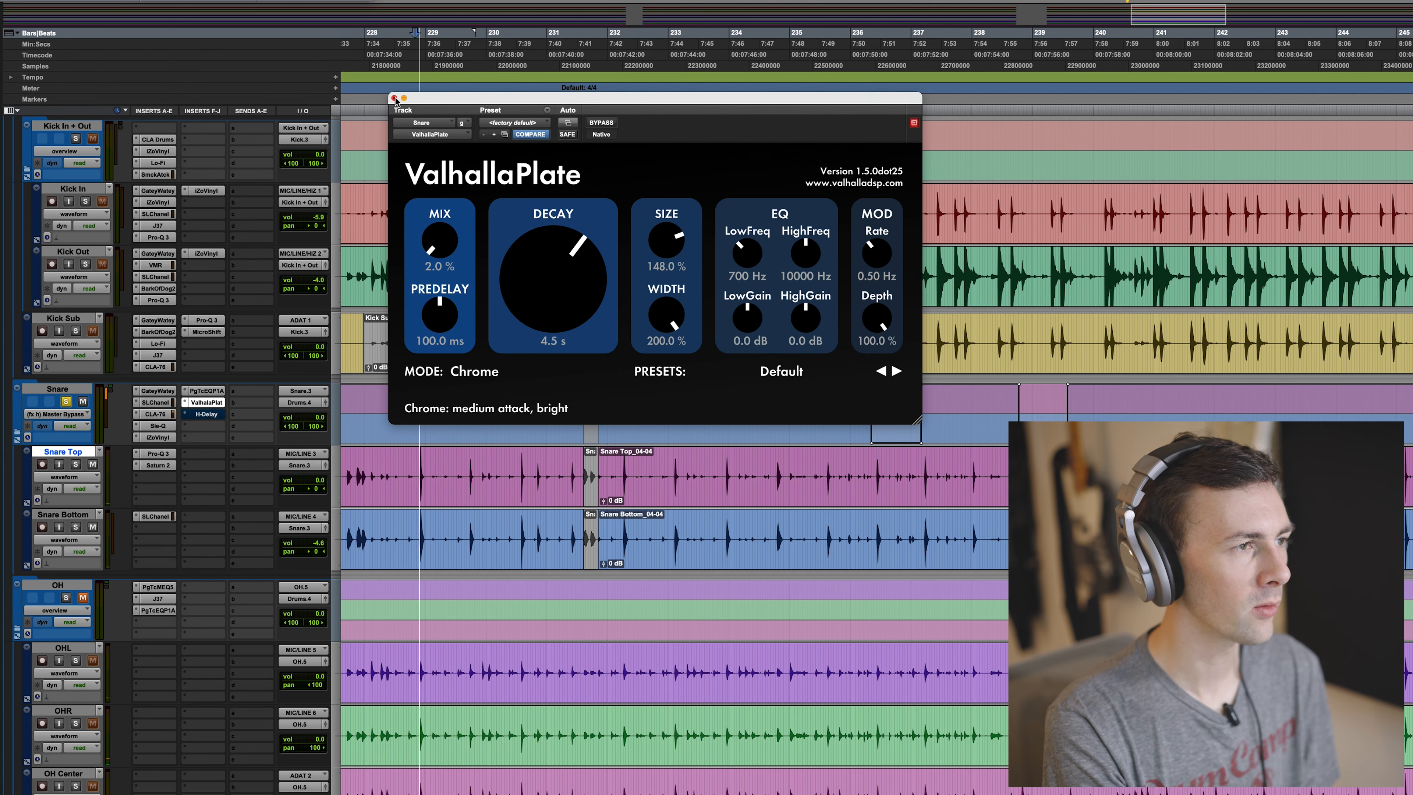
pyautogui.click(394, 98)
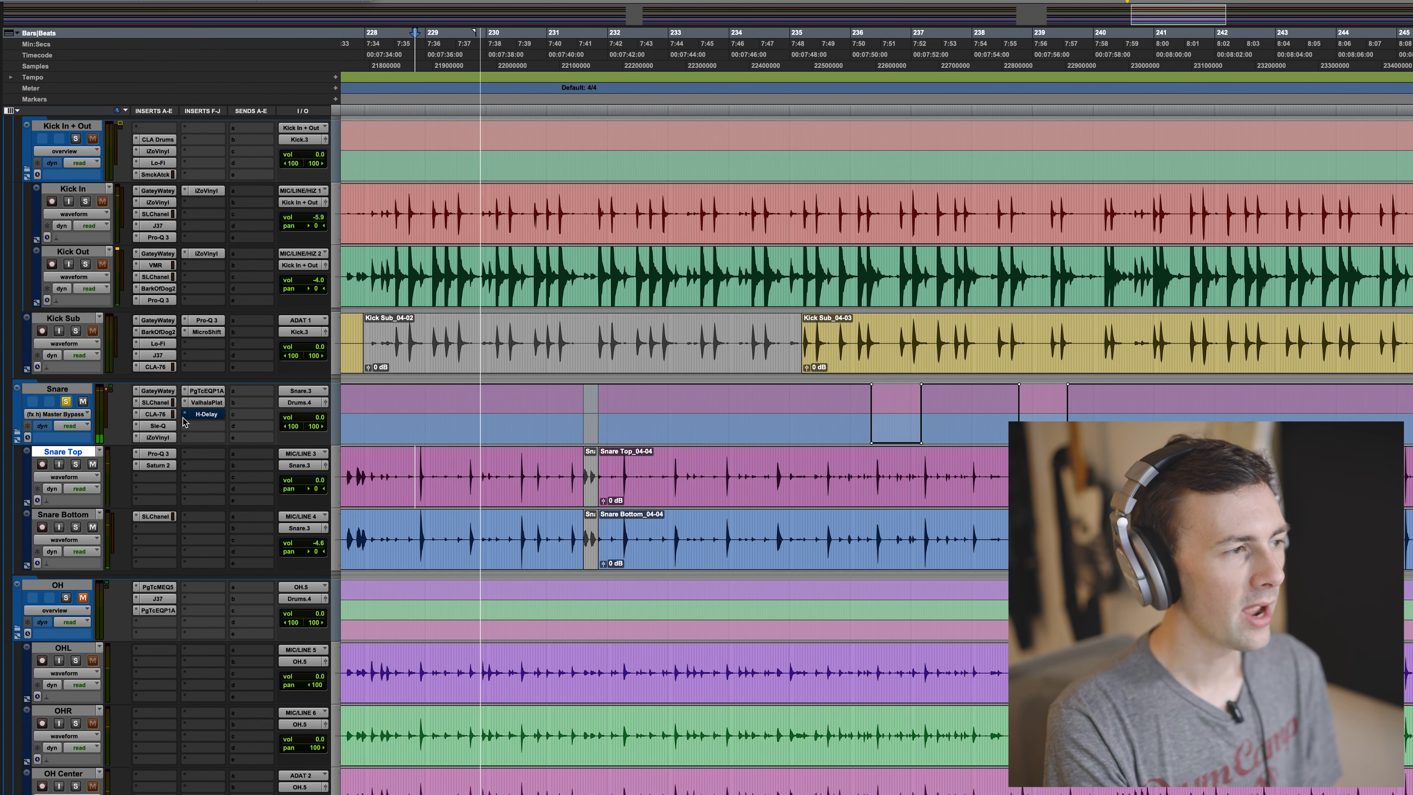
pyautogui.press('space')
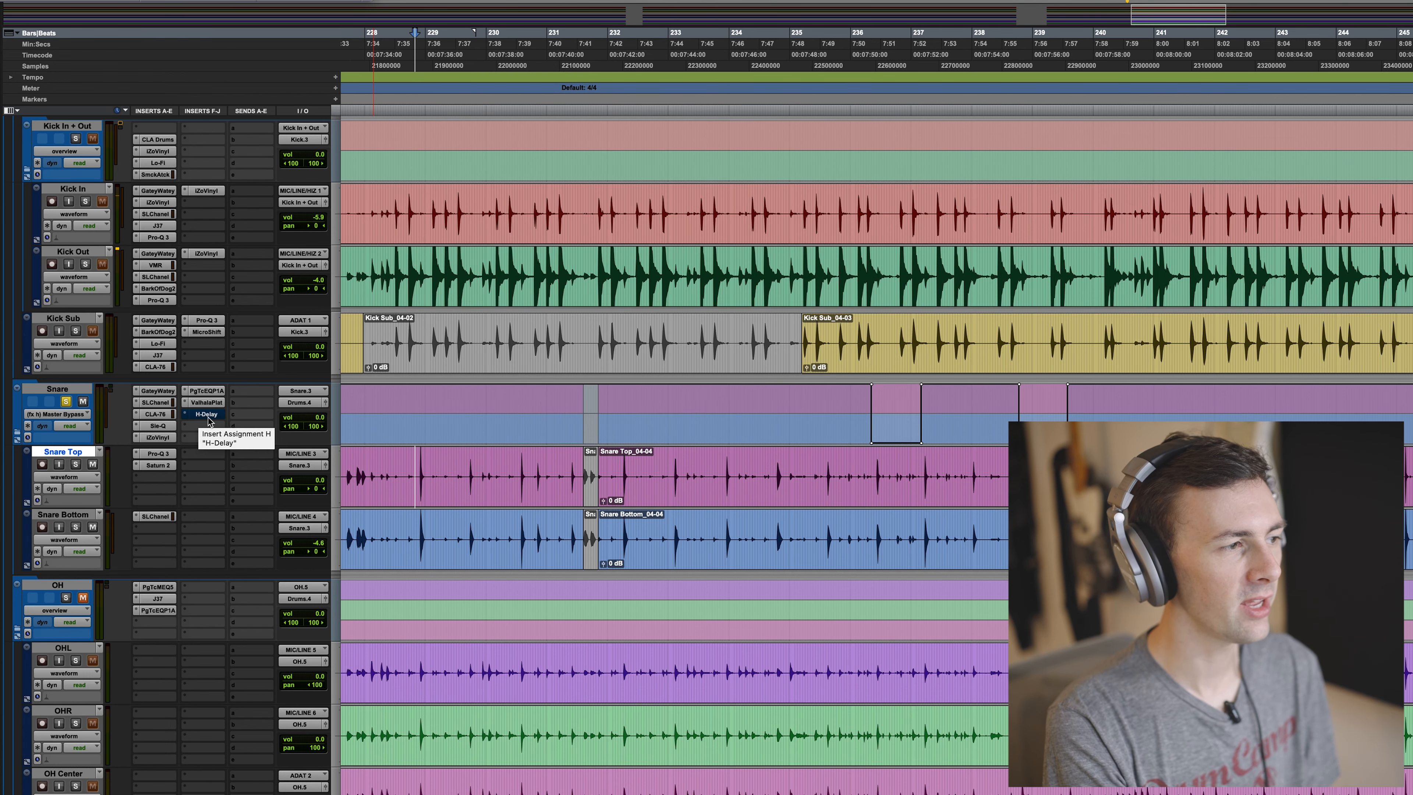
# Open H-Delay on the Snare bus, play the session from about bar 236 with the plug-in left bypassed, and close it.
pyautogui.click(208, 417)
pyautogui.moveTo(585, 95); pyautogui.dragTo(522, 30)
pyautogui.click(854, 469)
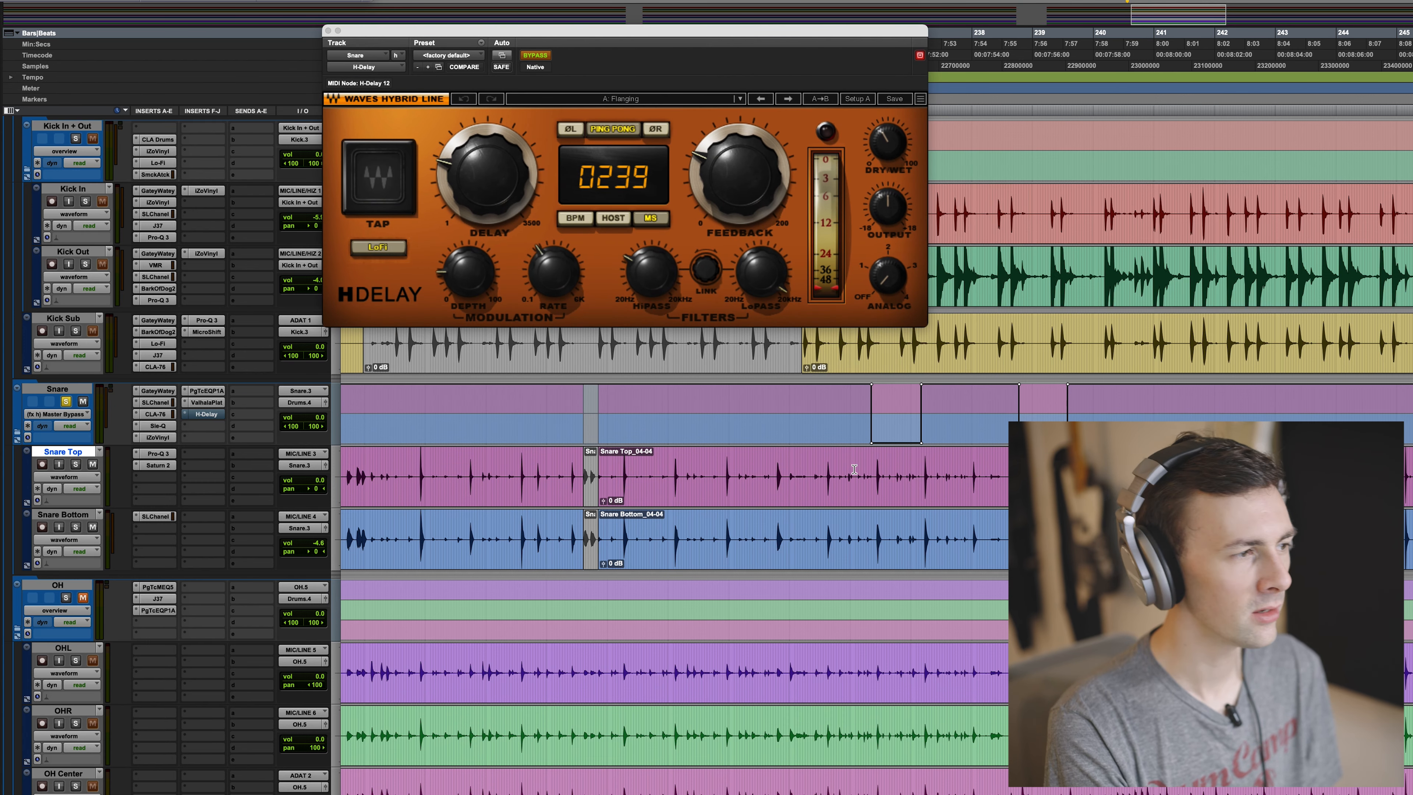
pyautogui.press('space')
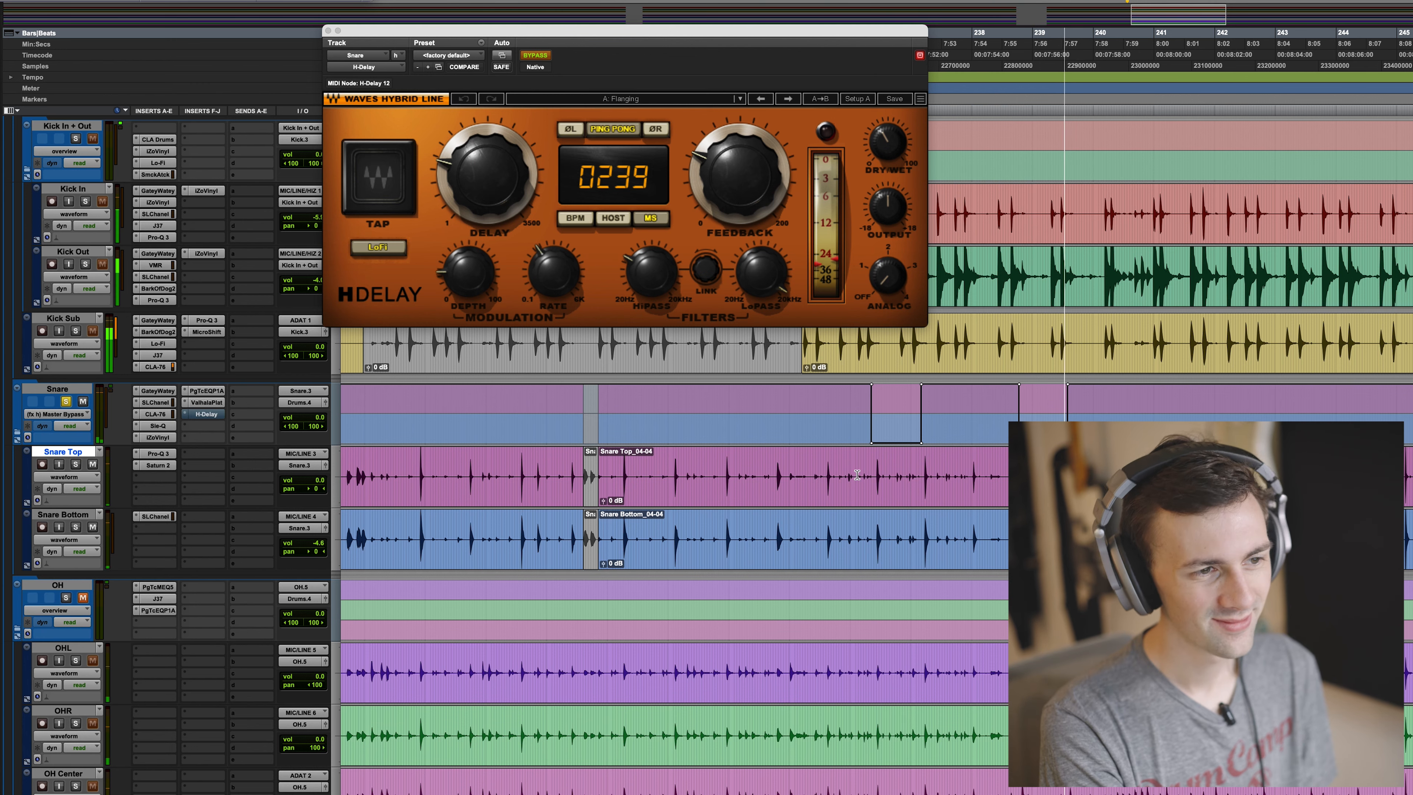
pyautogui.press('space')
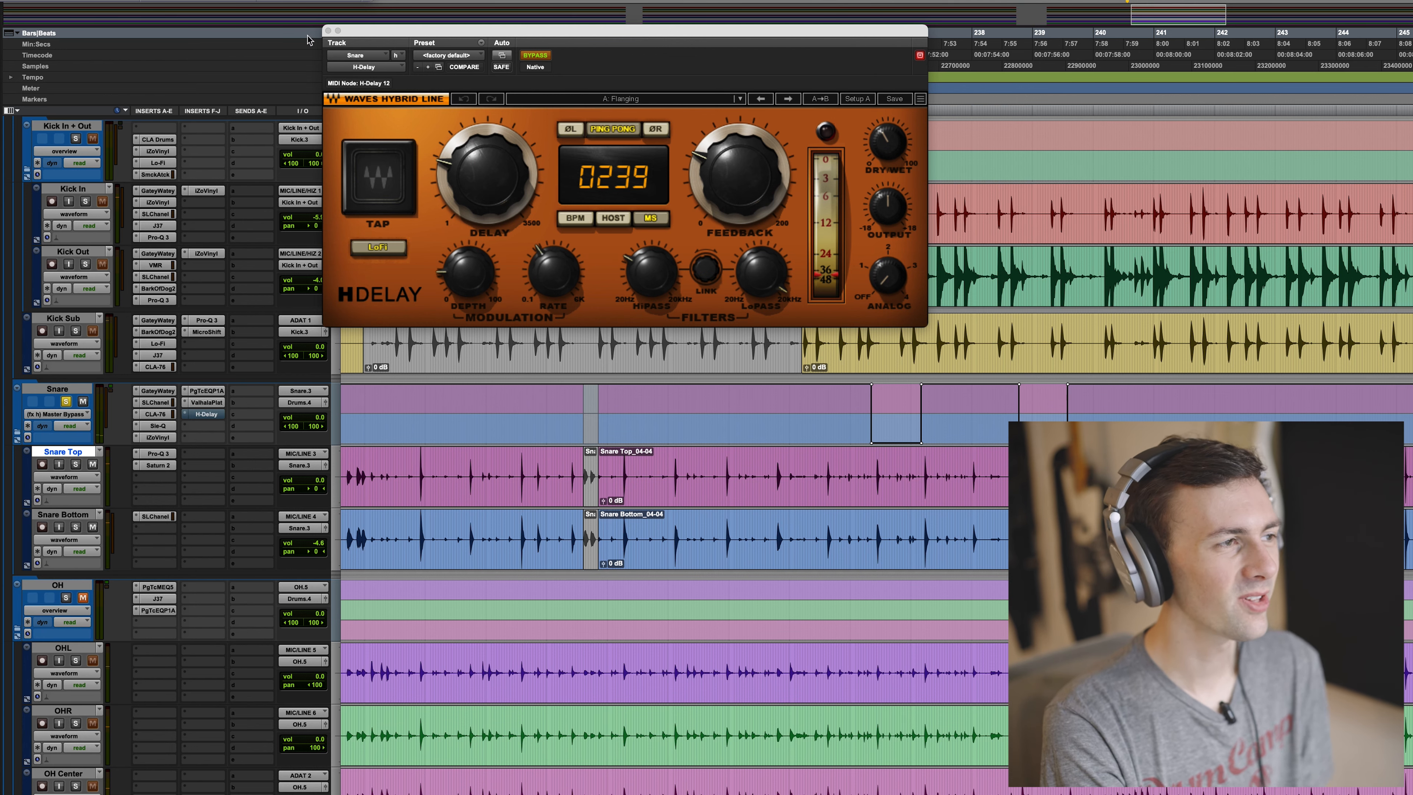
pyautogui.click(327, 32)
# Unsolo the Snare bus and solo the Room bus.
pyautogui.scroll(-2, 179, 476)
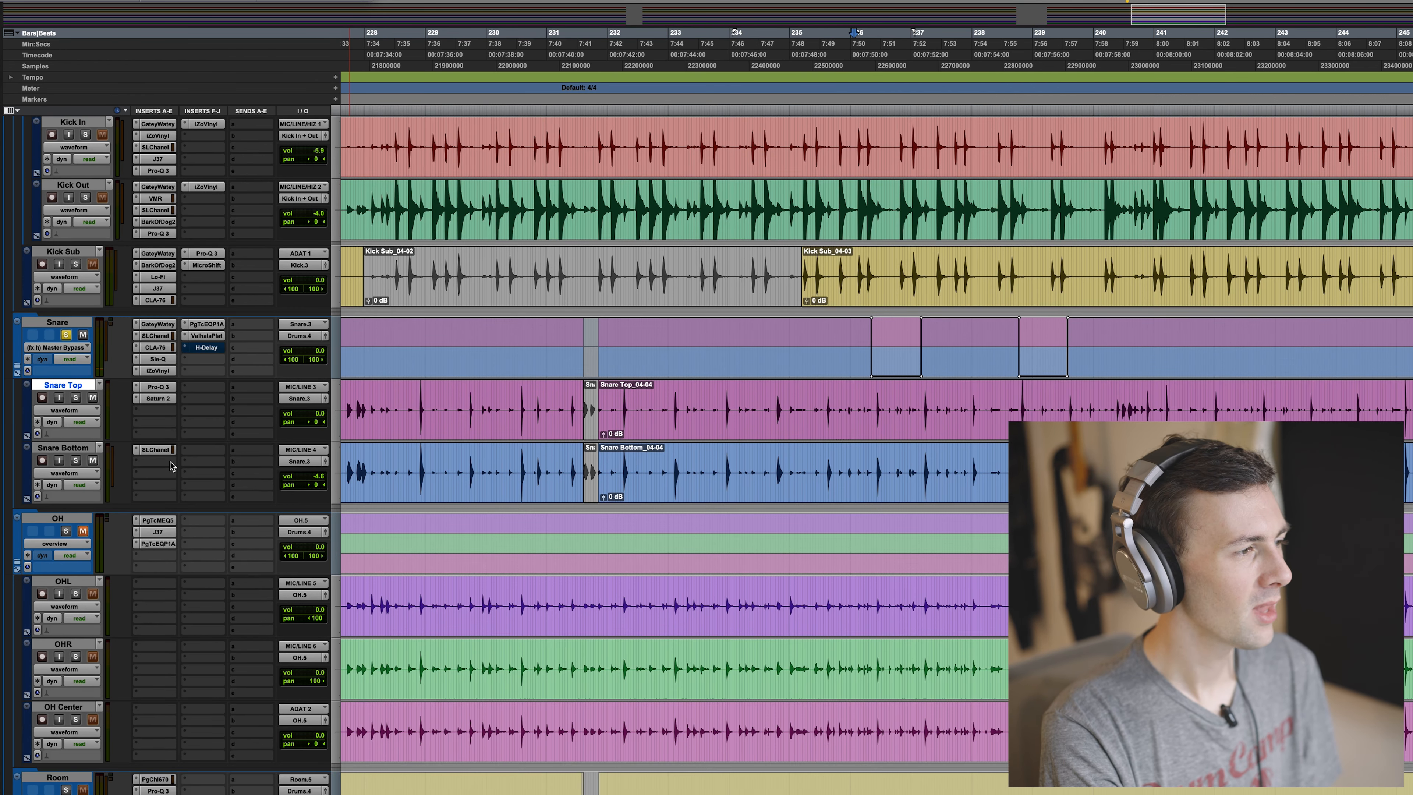
pyautogui.scroll(-2, 114, 426)
pyautogui.click(65, 273)
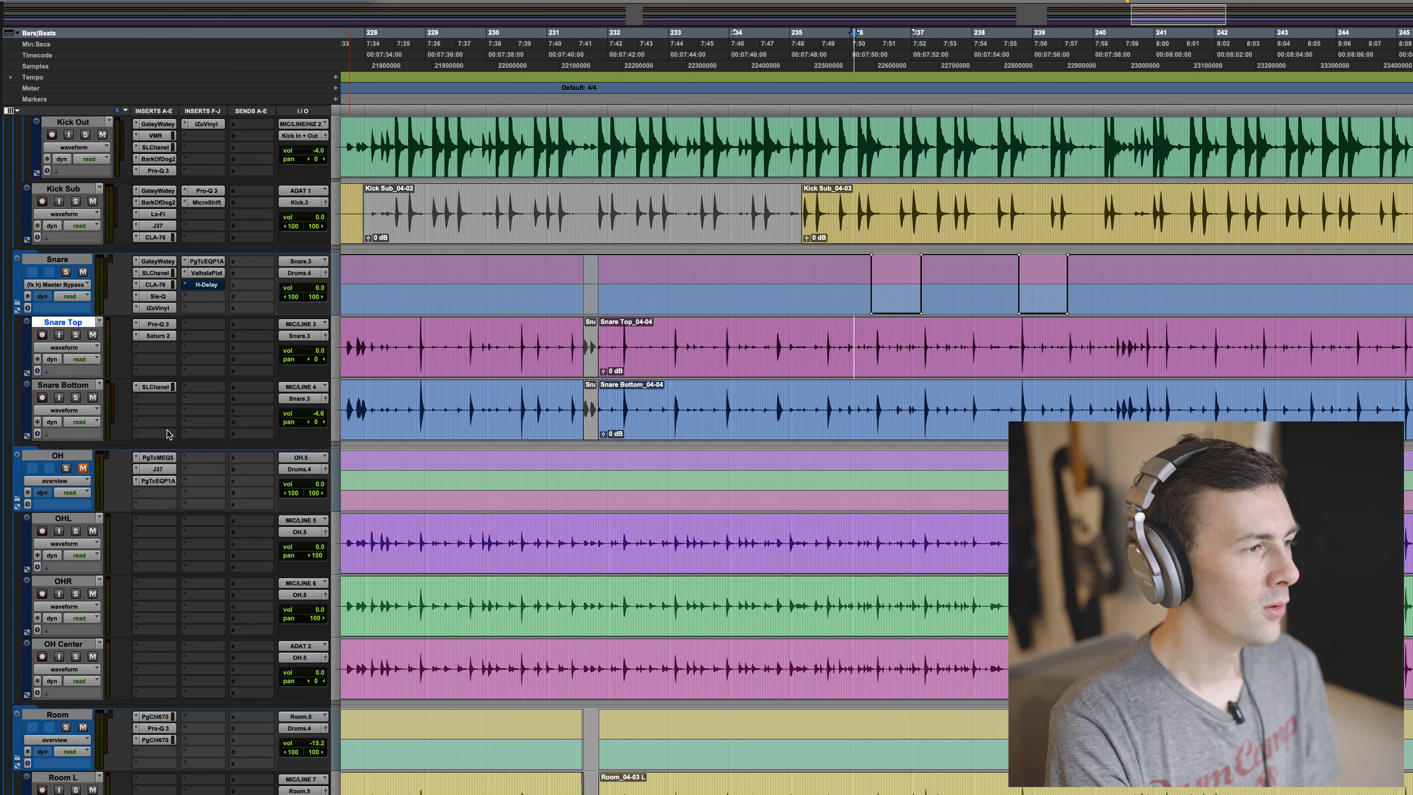
pyautogui.scroll(-2, 178, 449)
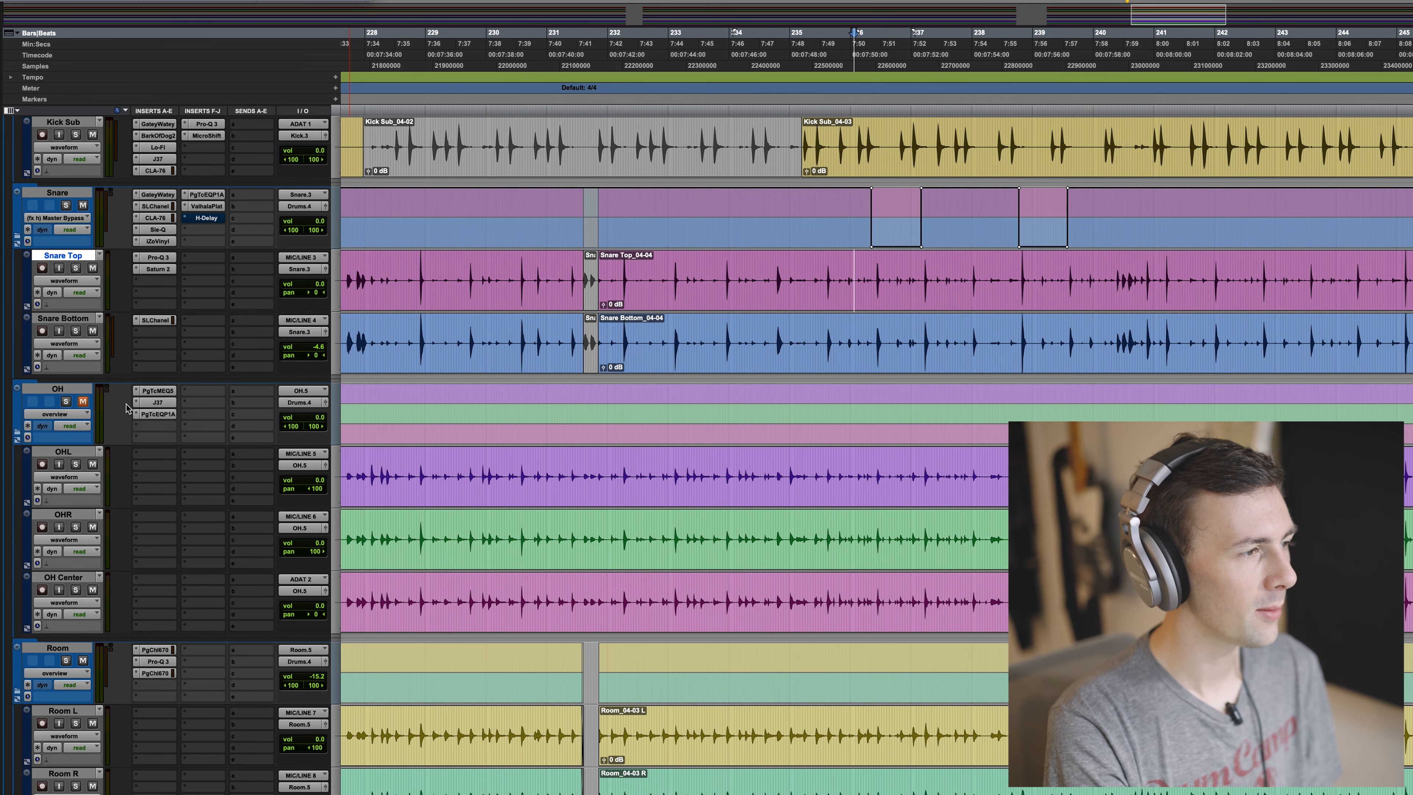
pyautogui.scroll(-2, 229, 440)
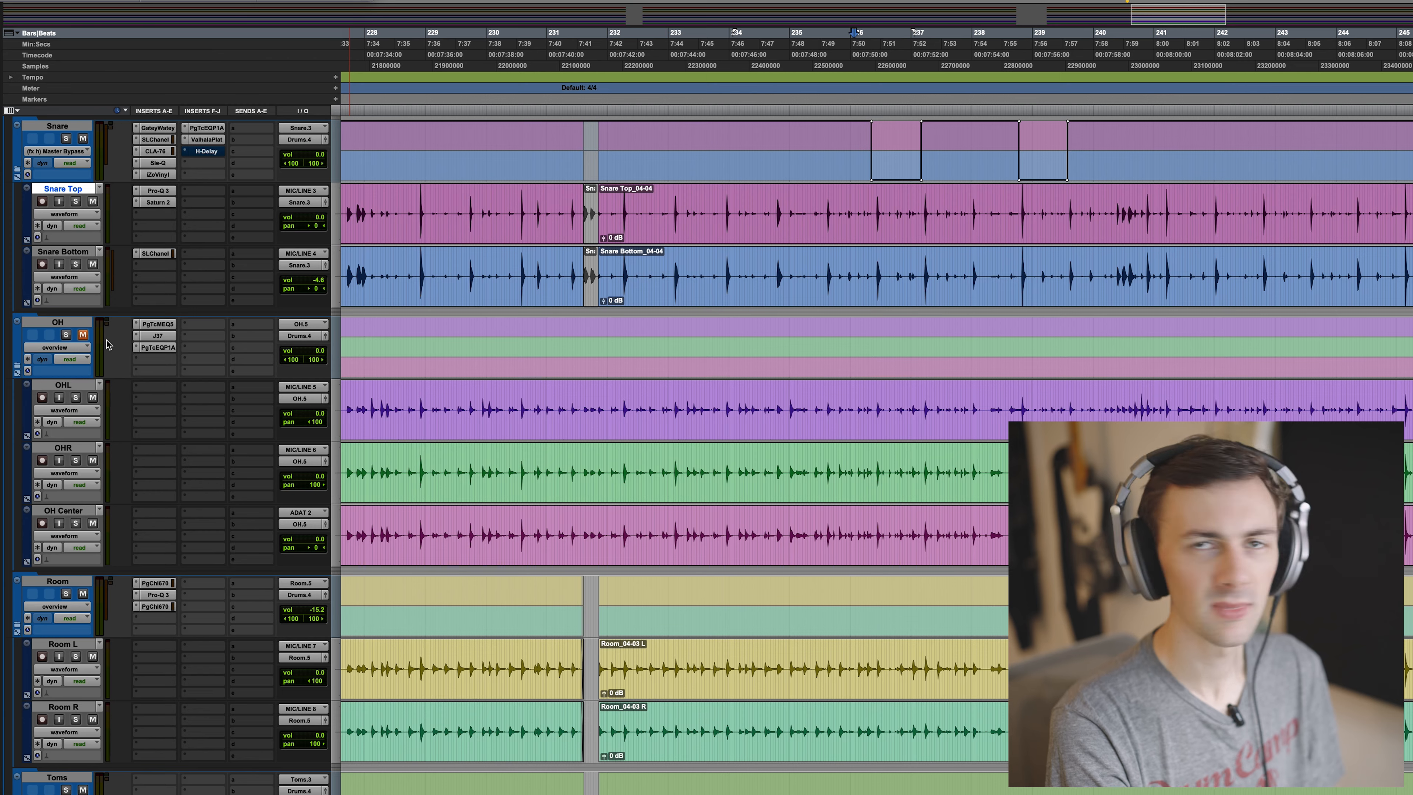
pyautogui.scroll(-4, 206, 431)
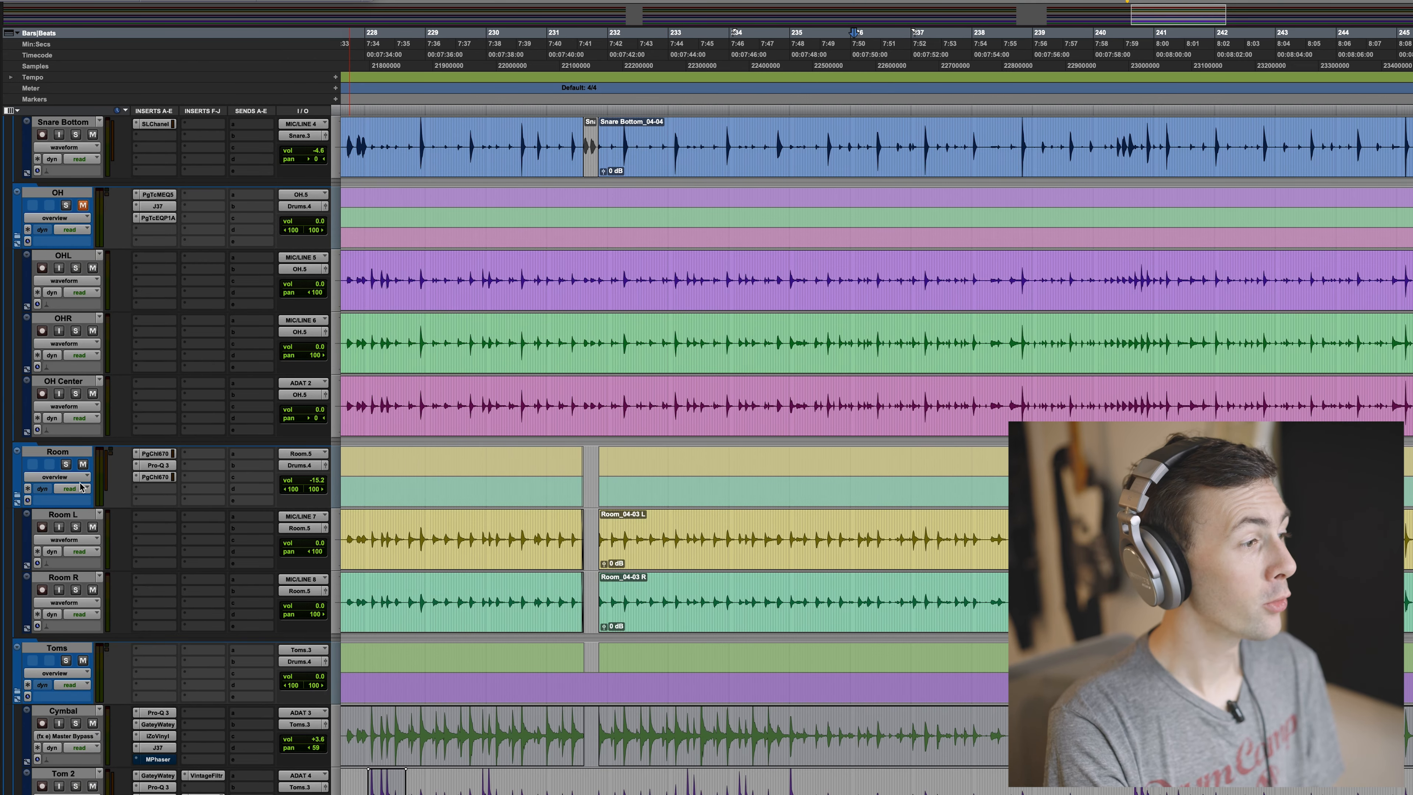
pyautogui.click(65, 464)
pyautogui.scroll(14, 114, 493)
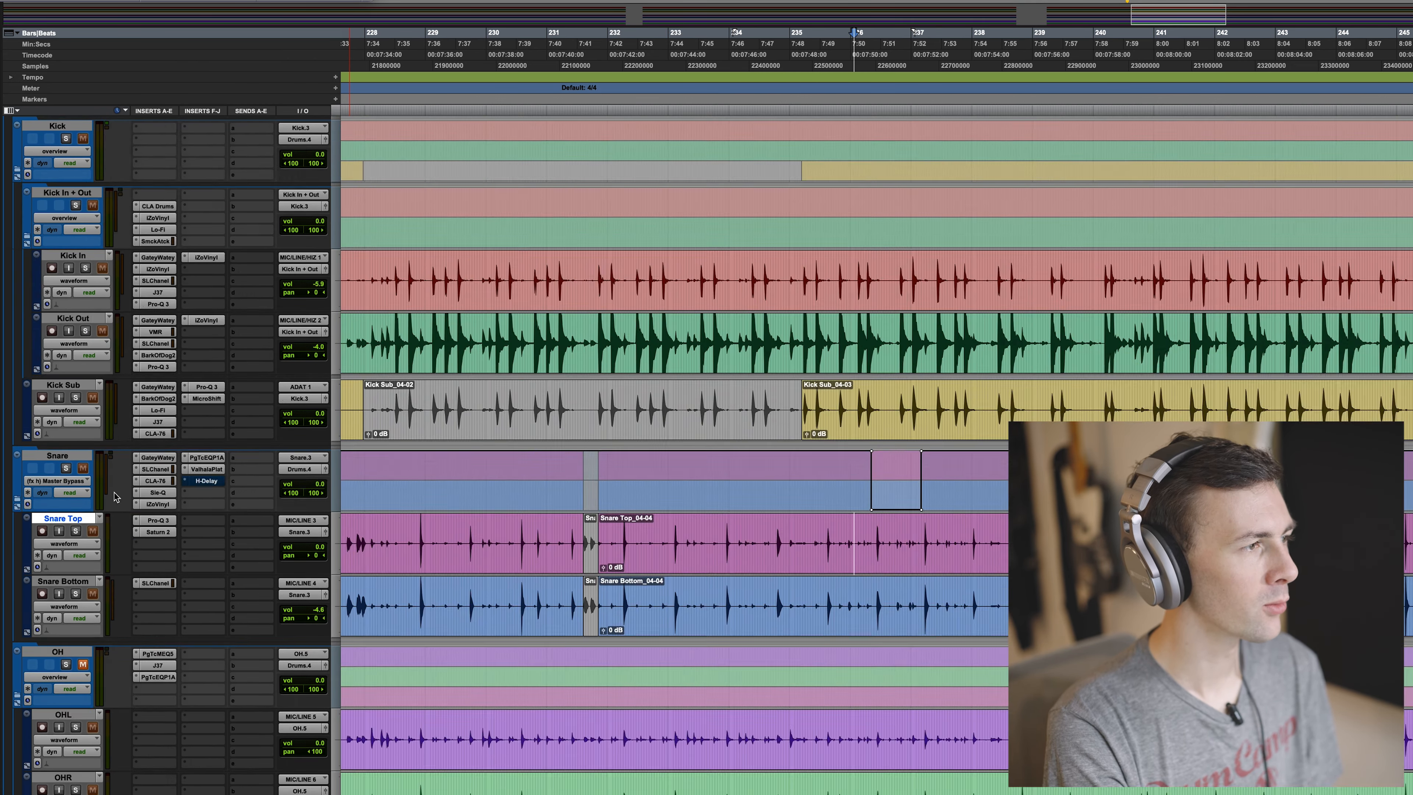
pyautogui.scroll(-12, 114, 492)
pyautogui.scroll(-6, 115, 493)
# Bypass all three inserts on the Room bus and audition it dry with its volume raised to +1.8.
pyautogui.click(155, 321)
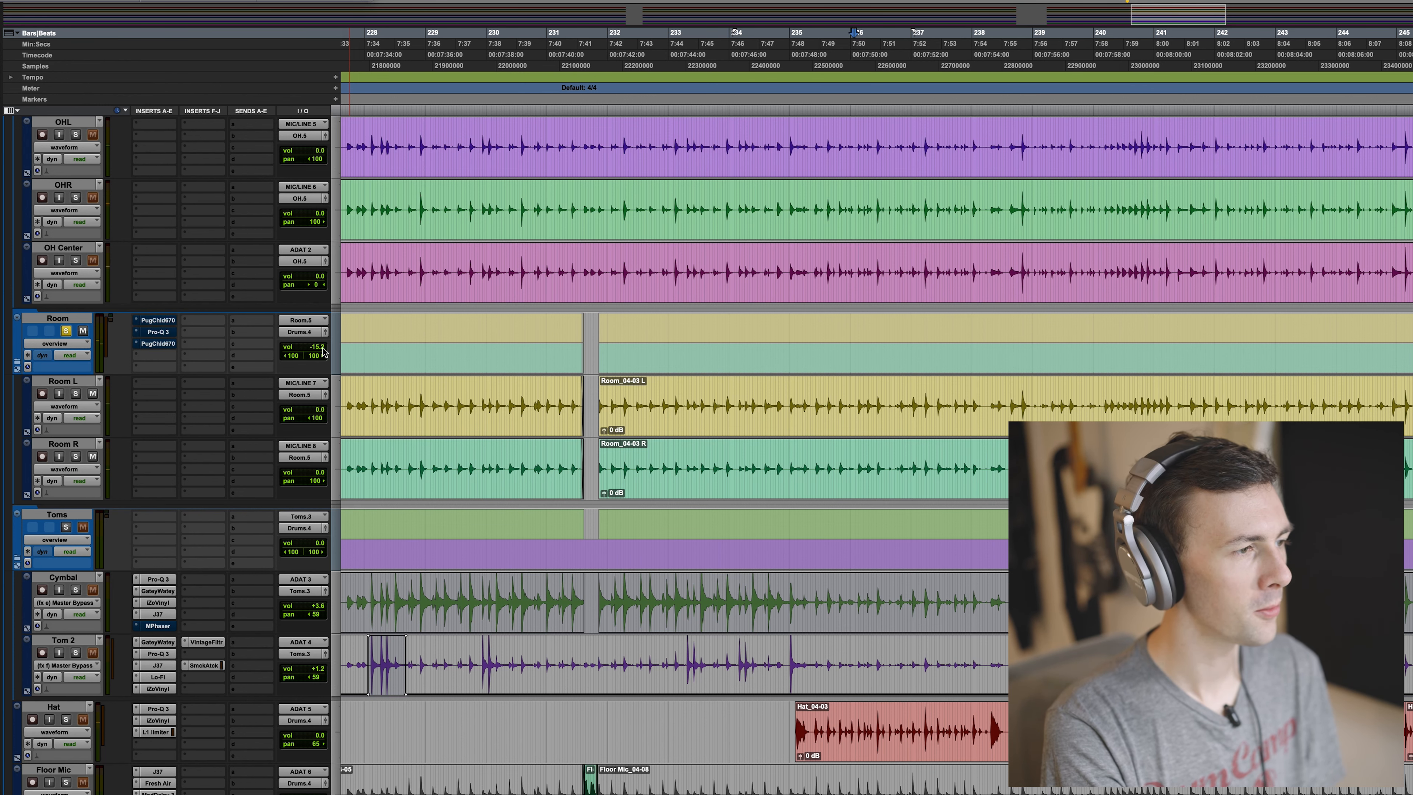
pyautogui.moveTo(318, 349)
pyautogui.mouseDown()
pyautogui.moveTo(318, 334)
pyautogui.moveTo(320, 345)
pyautogui.mouseUp()
pyautogui.press('space')
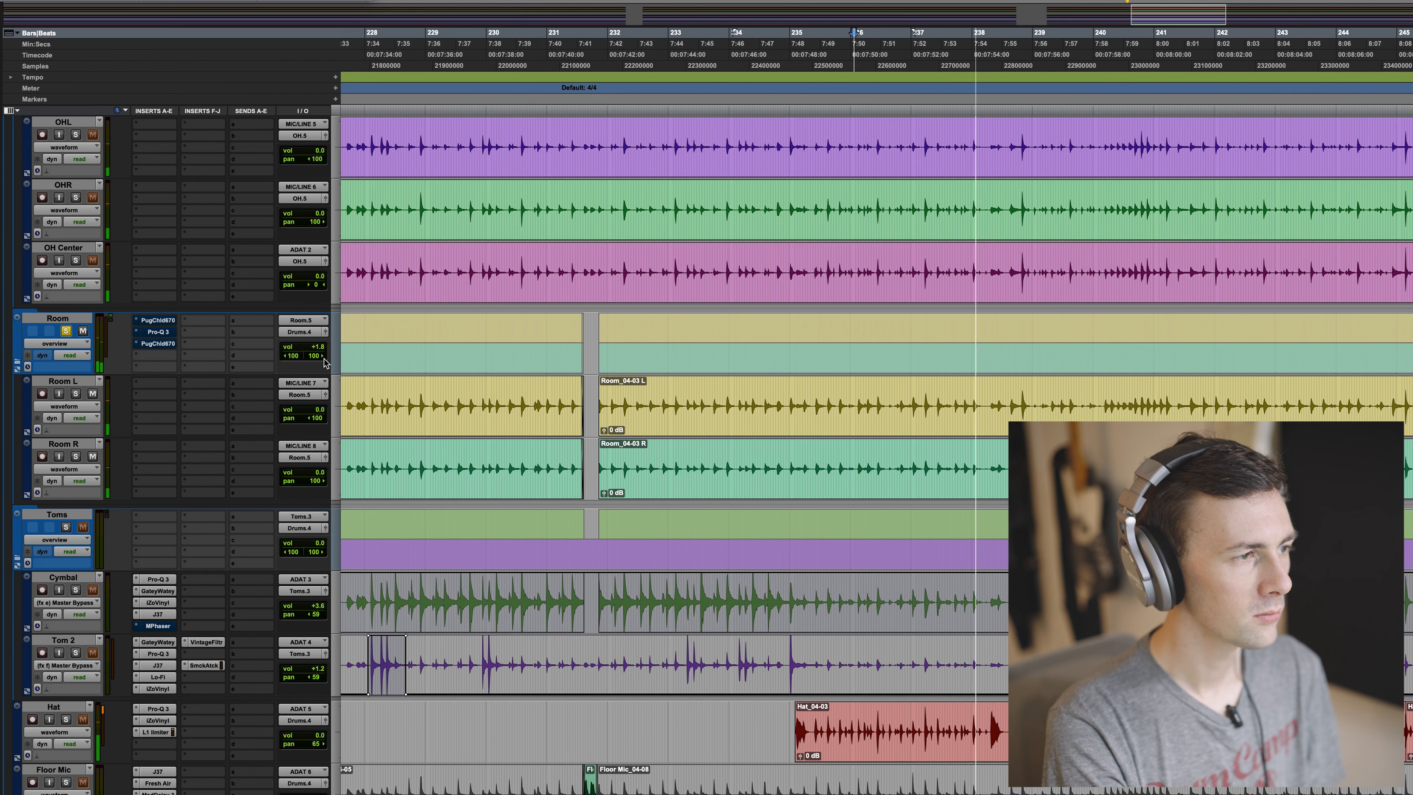
pyautogui.press('space')
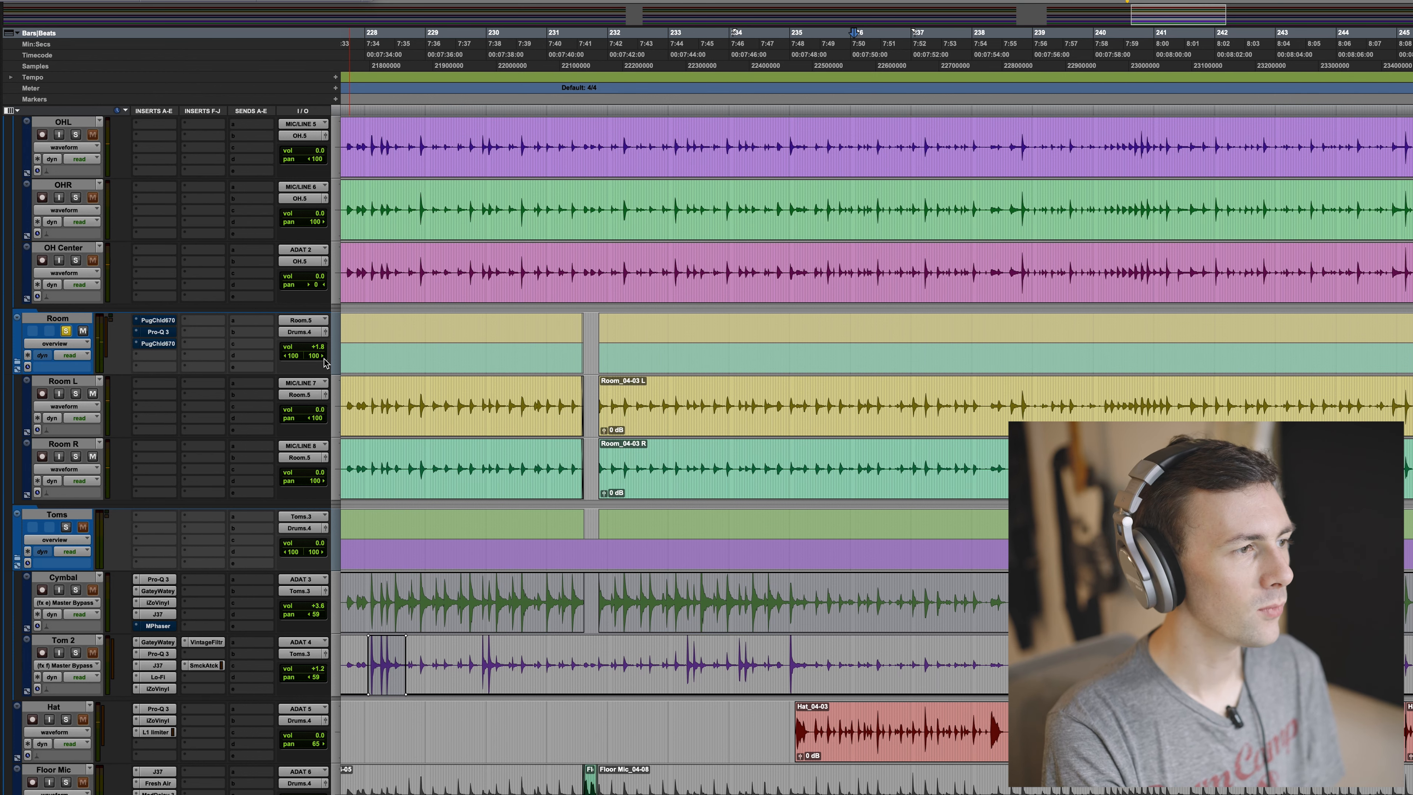
# Open the first PuigChild 670, Pro-Q 3, and the second PuigChild 670 on the Room bus in turn, taking each out of bypass to audition it.
pyautogui.click(158, 321)
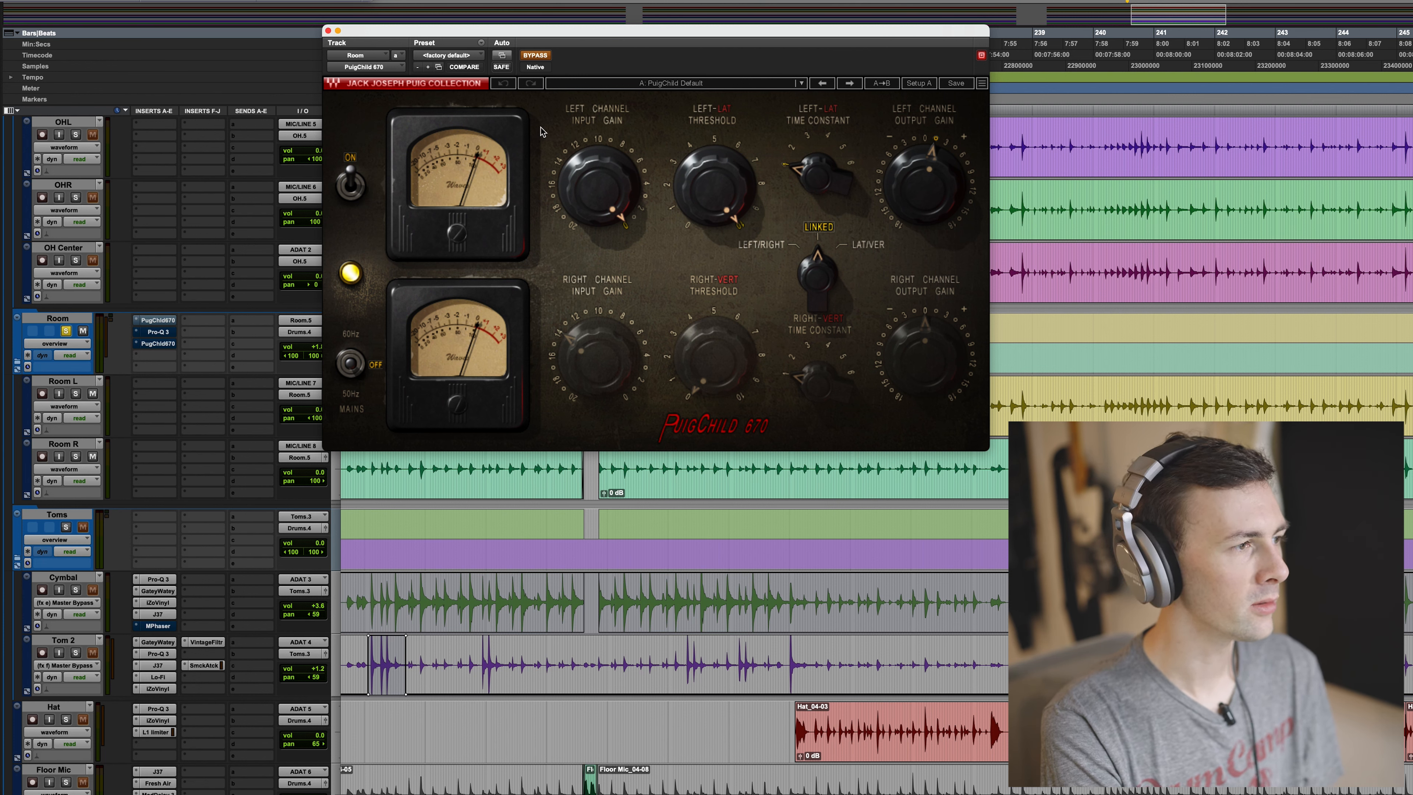
pyautogui.click(535, 55)
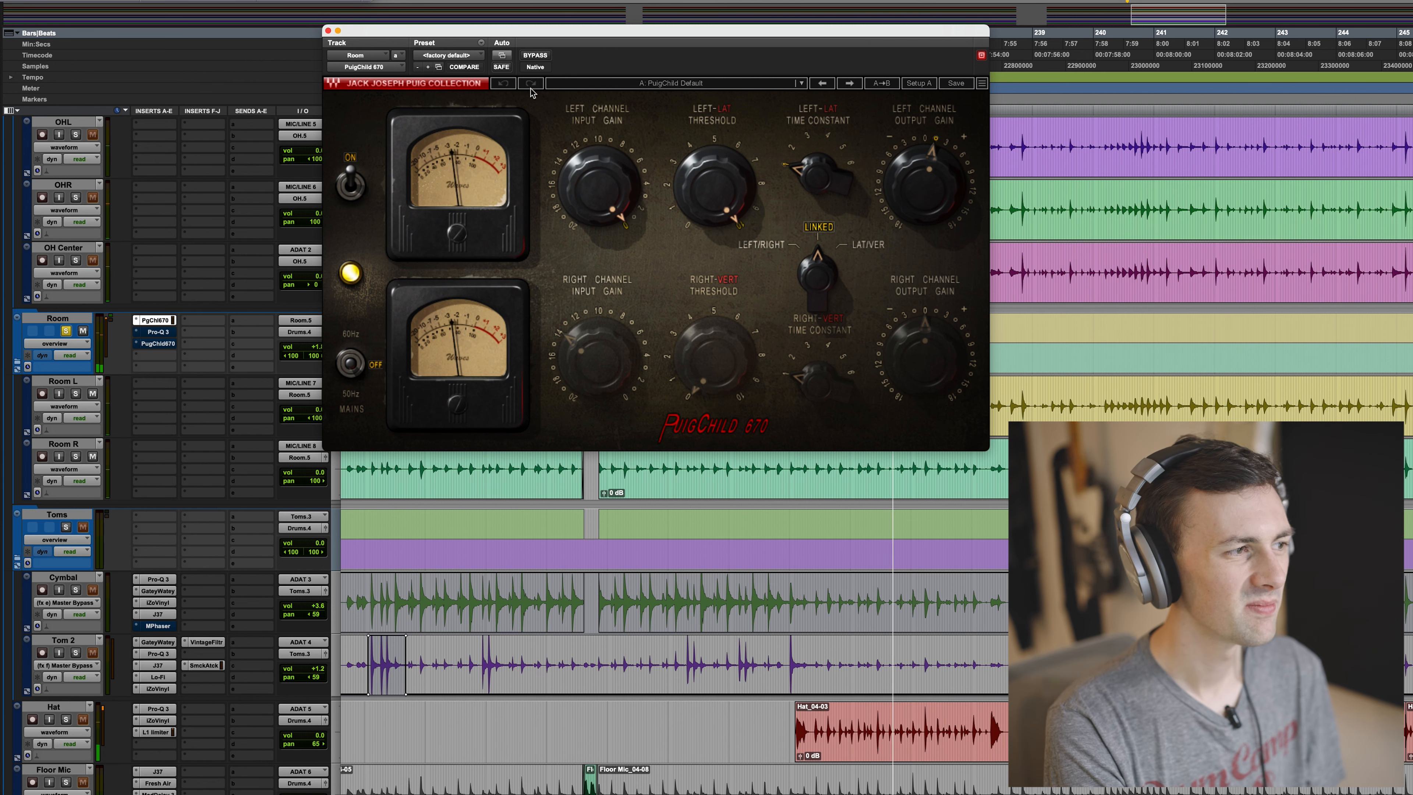
pyautogui.click(158, 332)
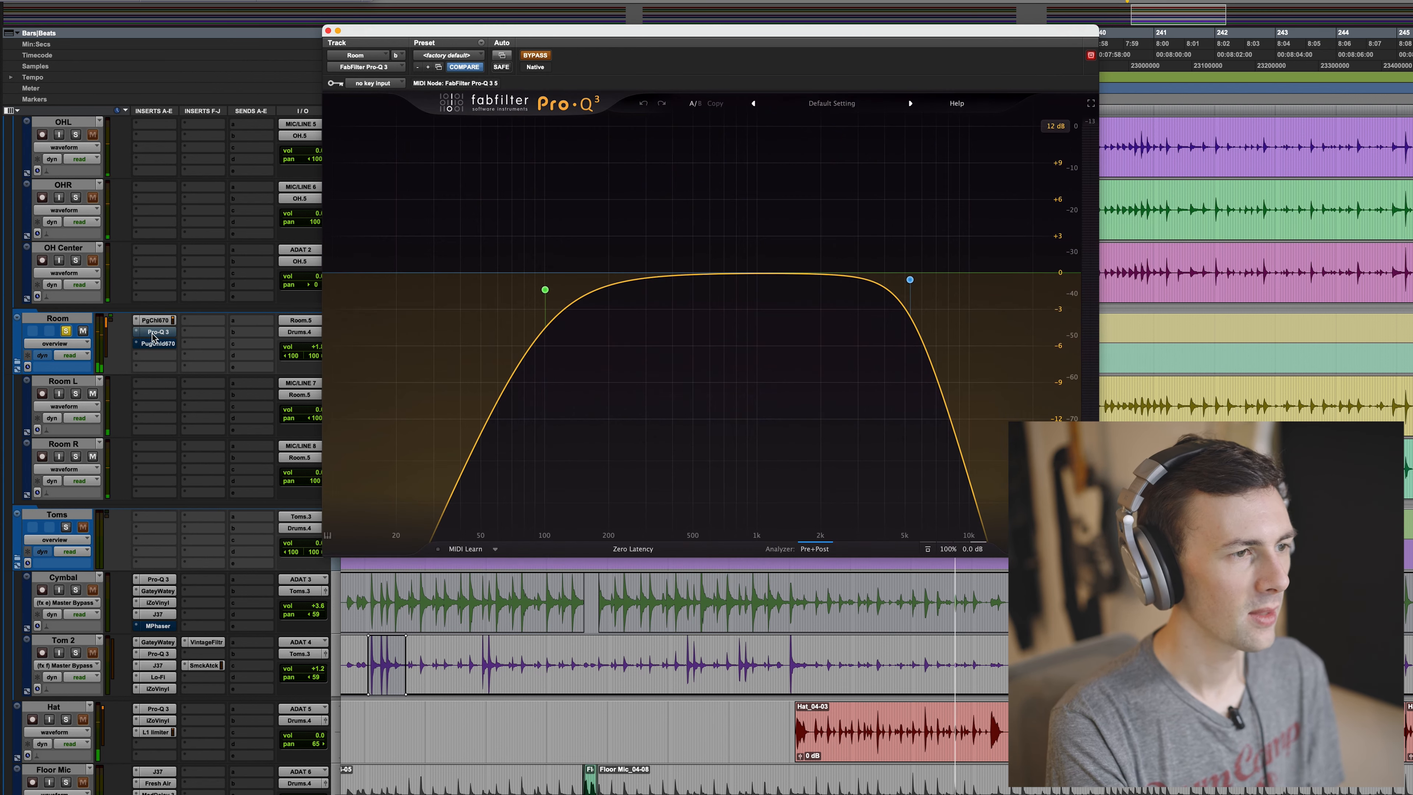
pyautogui.click(538, 57)
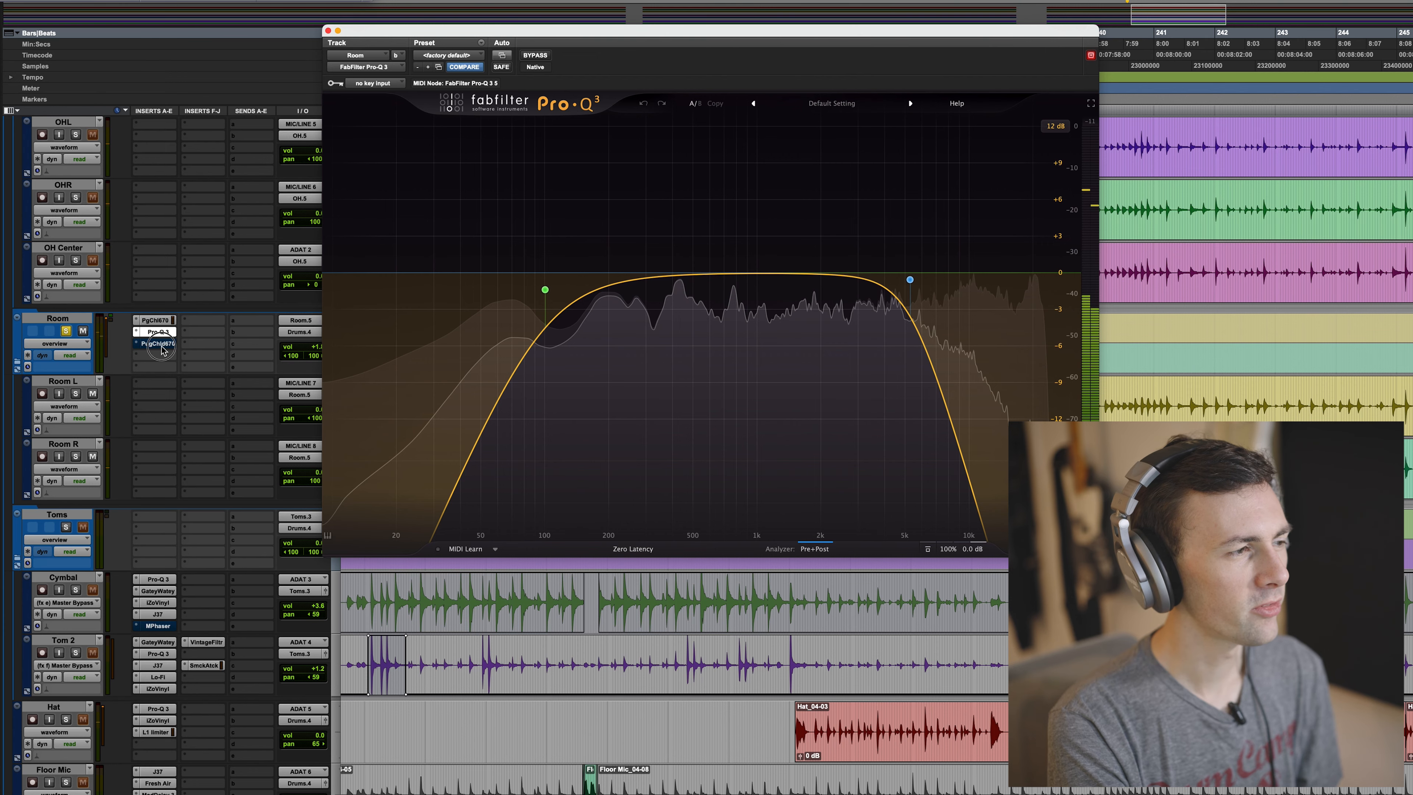
pyautogui.click(178, 344)
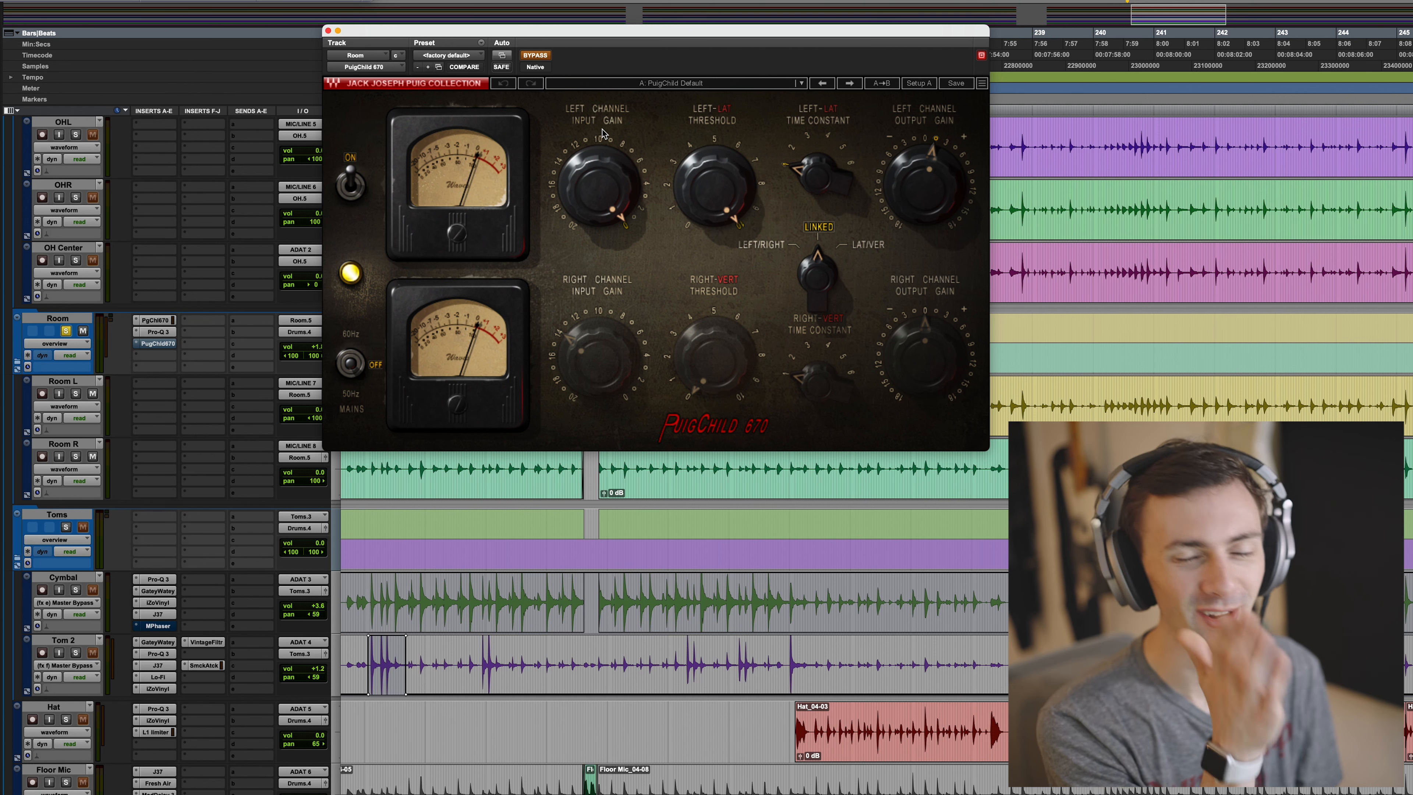
pyautogui.click(535, 55)
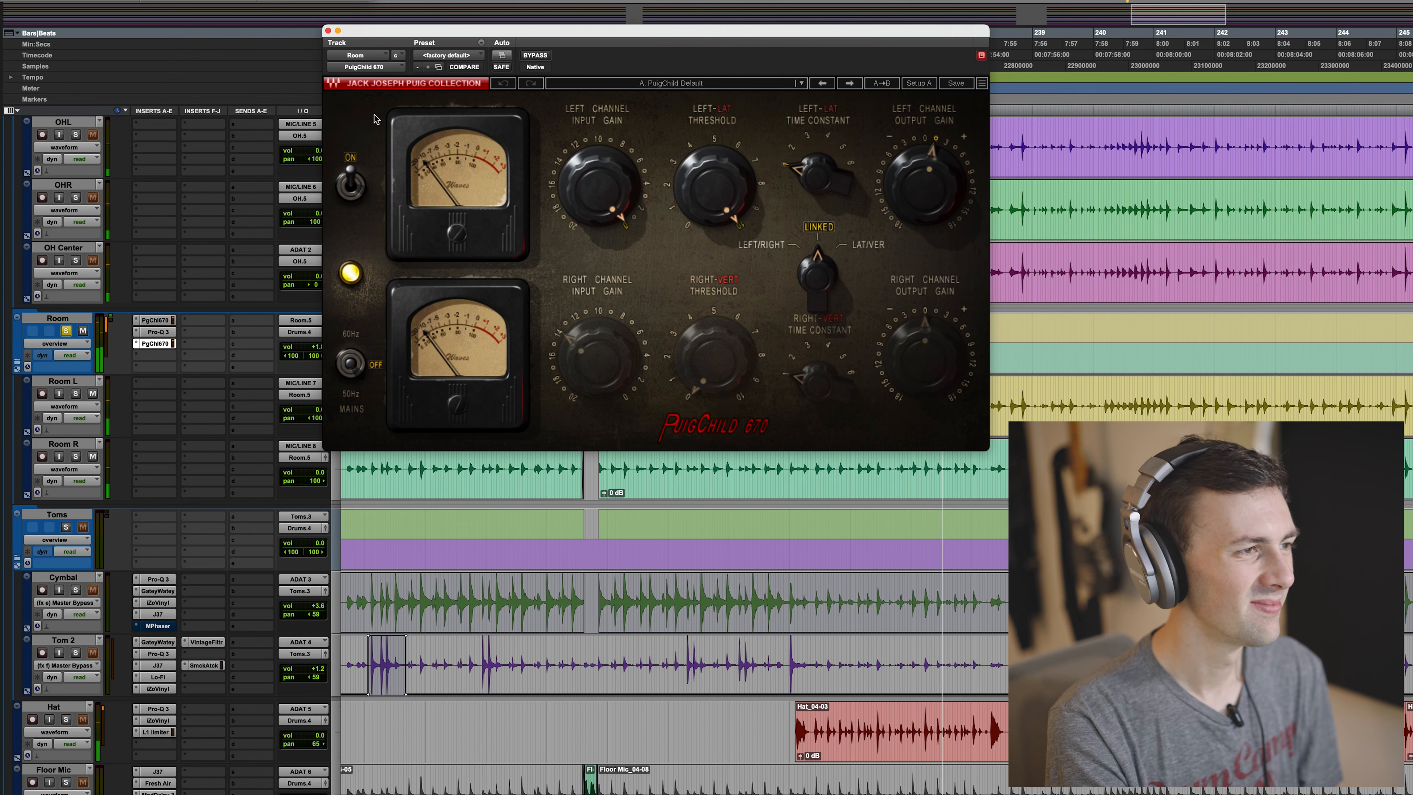
# Close the PuigChild 670 and lower the Room bus volume to -15.9 while auditioning it.
pyautogui.click(327, 31)
pyautogui.press('space')
pyautogui.moveTo(320, 346); pyautogui.dragTo(321, 351)
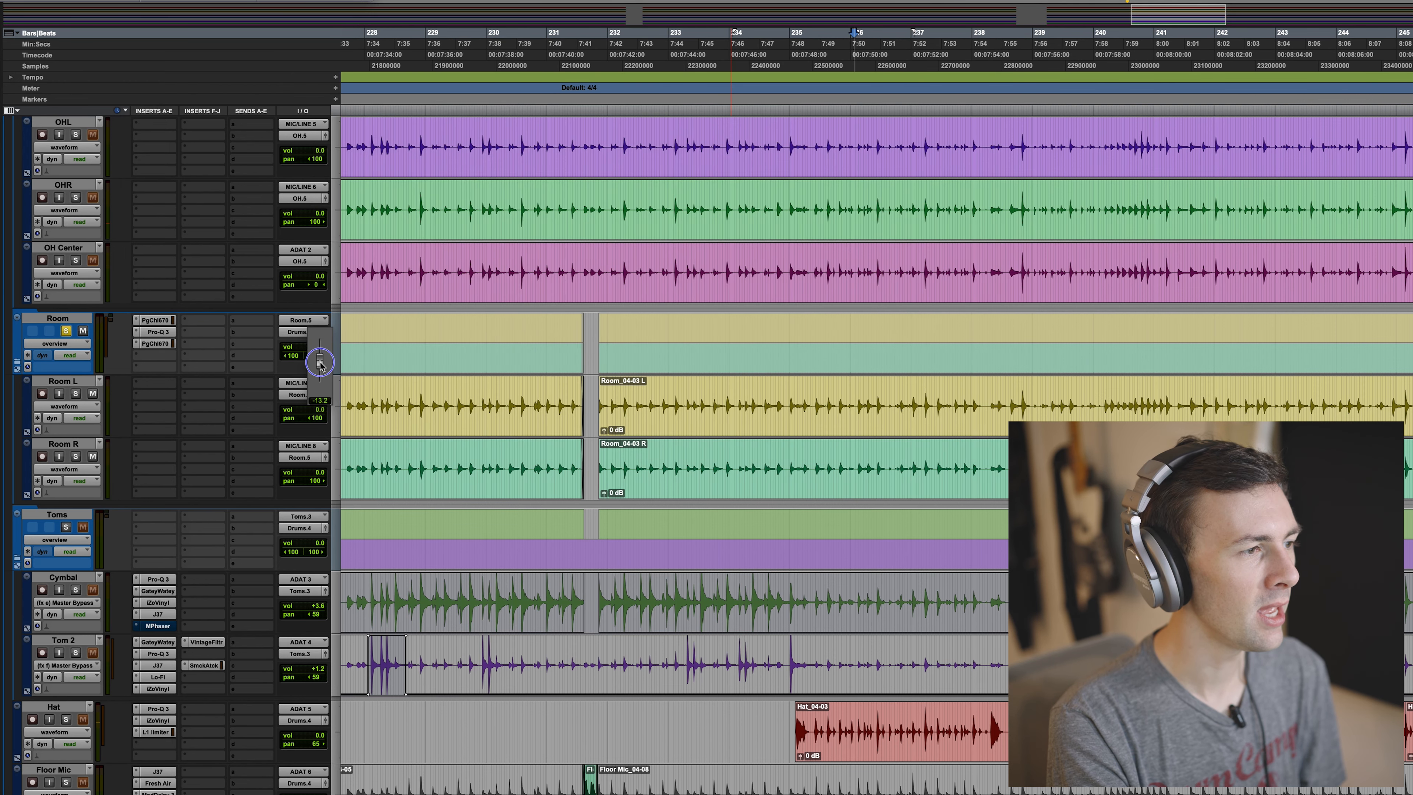
pyautogui.moveTo(319, 364); pyautogui.dragTo(316, 352)
pyautogui.press('space')
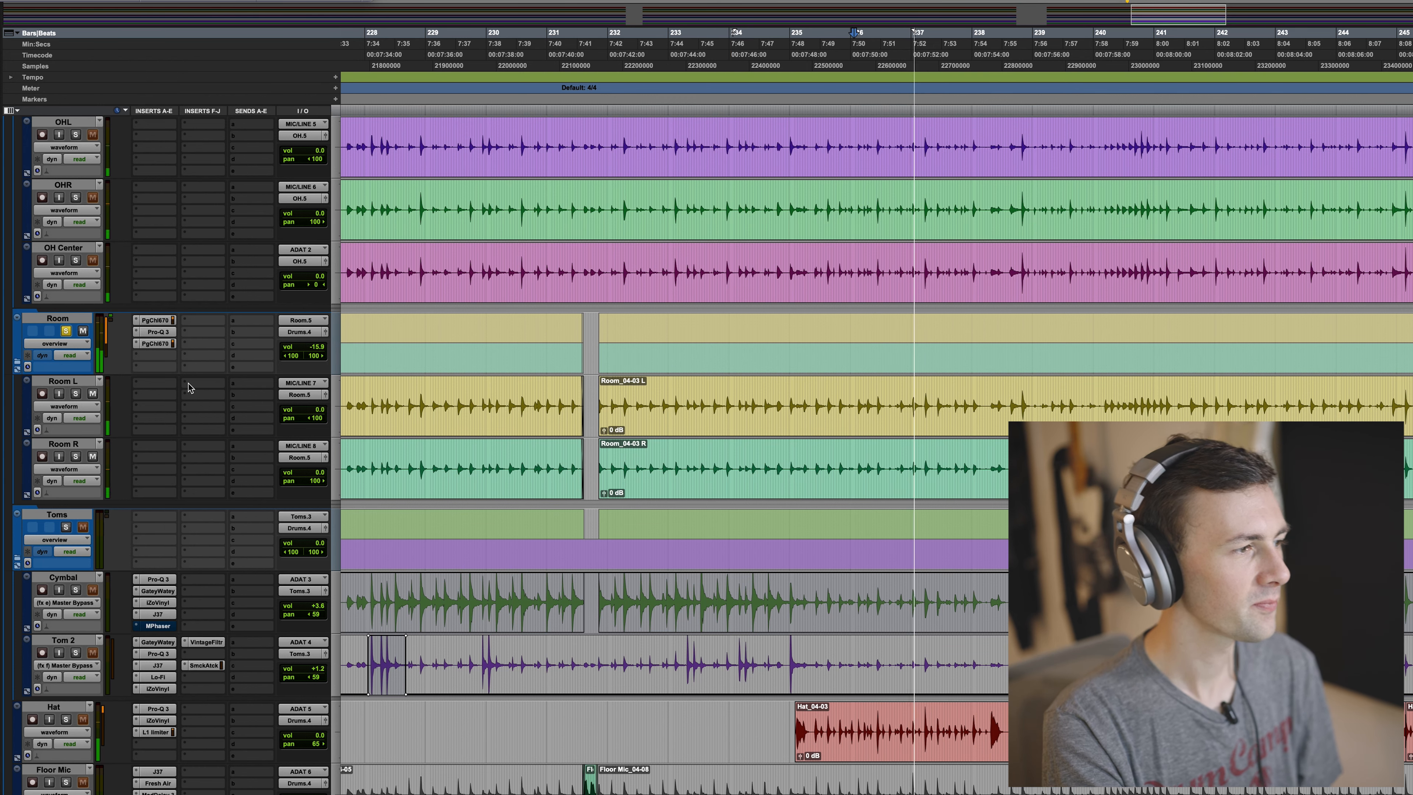
pyautogui.press('space')
# Move the solo from the Room bus to the Cymbal track, bypass all its inserts, and audition it dry from just before bar 232.
pyautogui.click(65, 332)
pyautogui.scroll(-3, 238, 389)
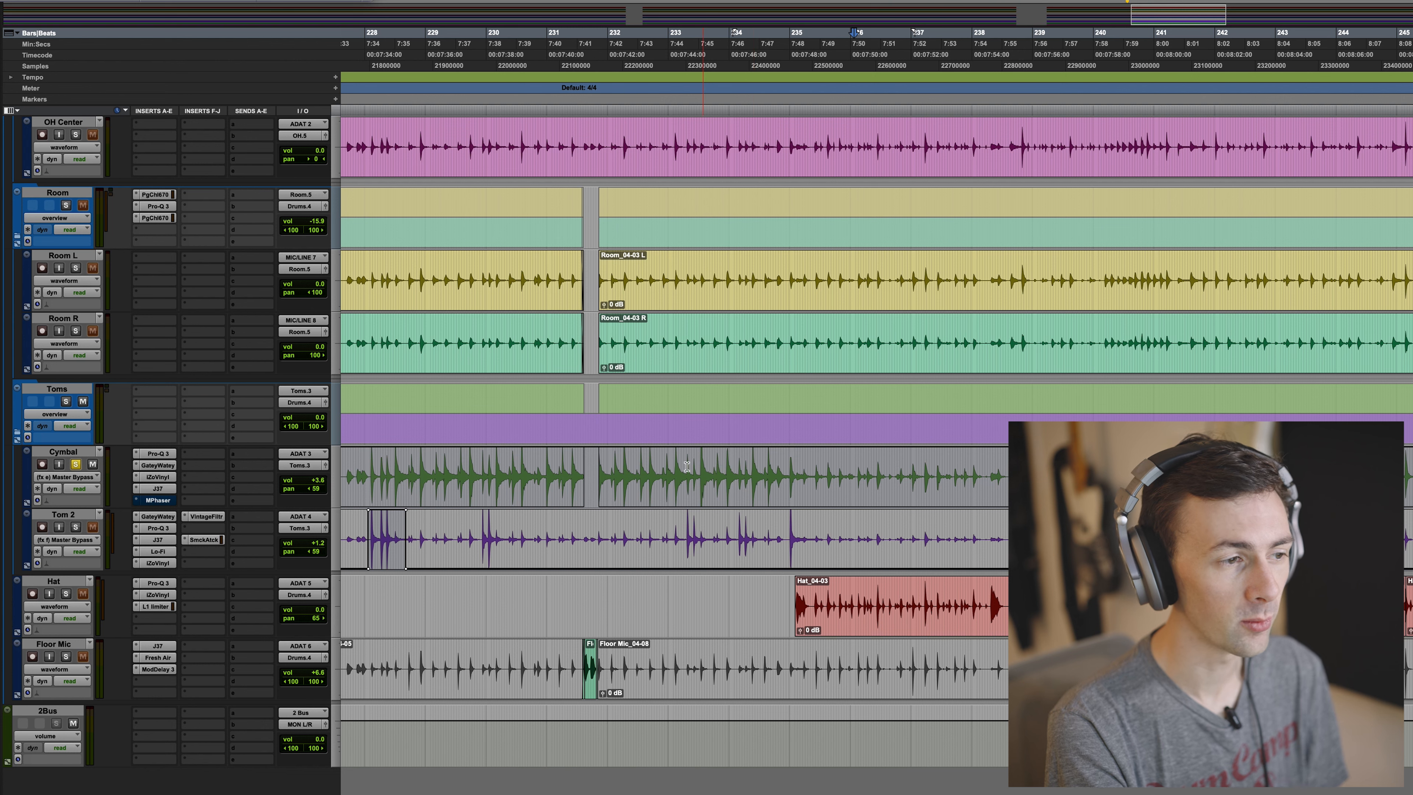
pyautogui.click(598, 465)
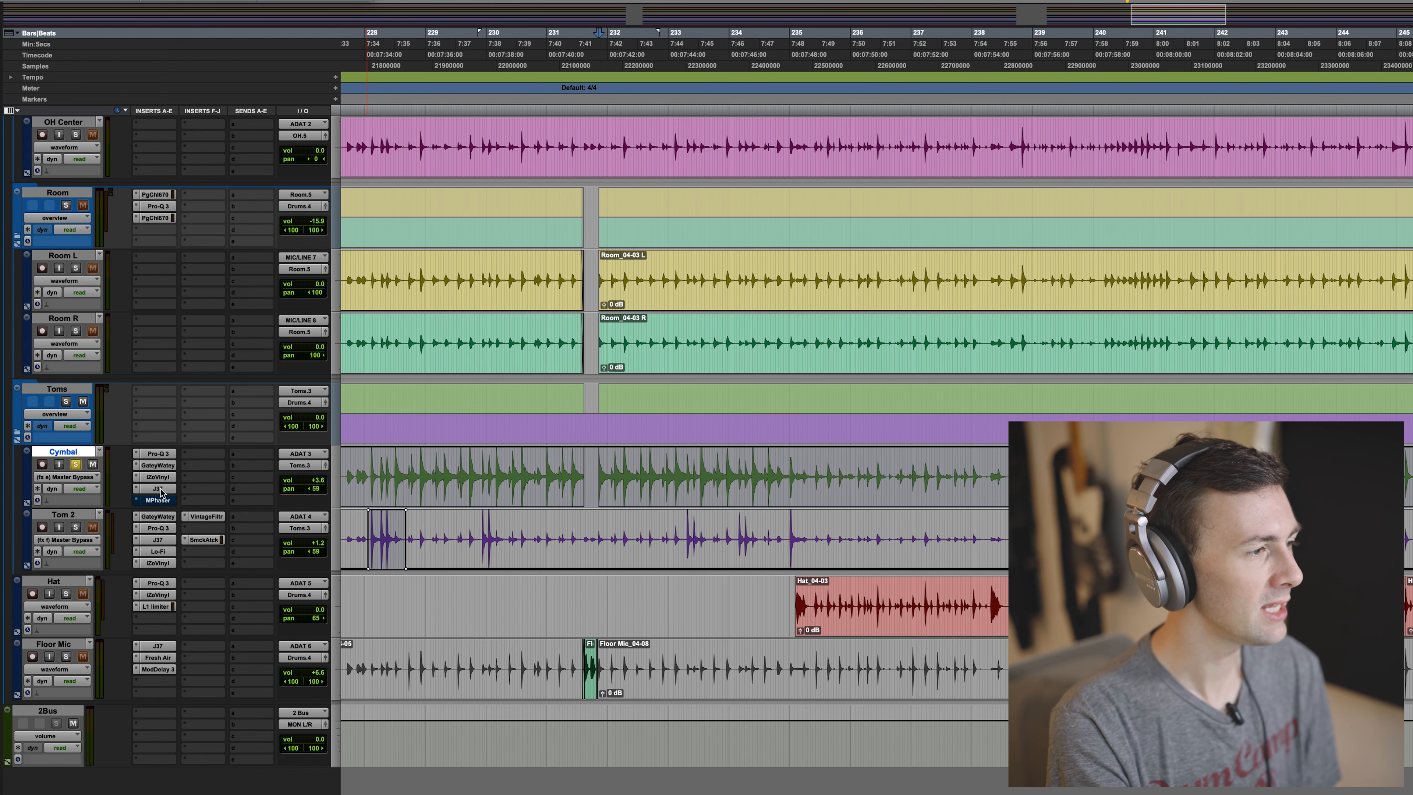
pyautogui.press('space')
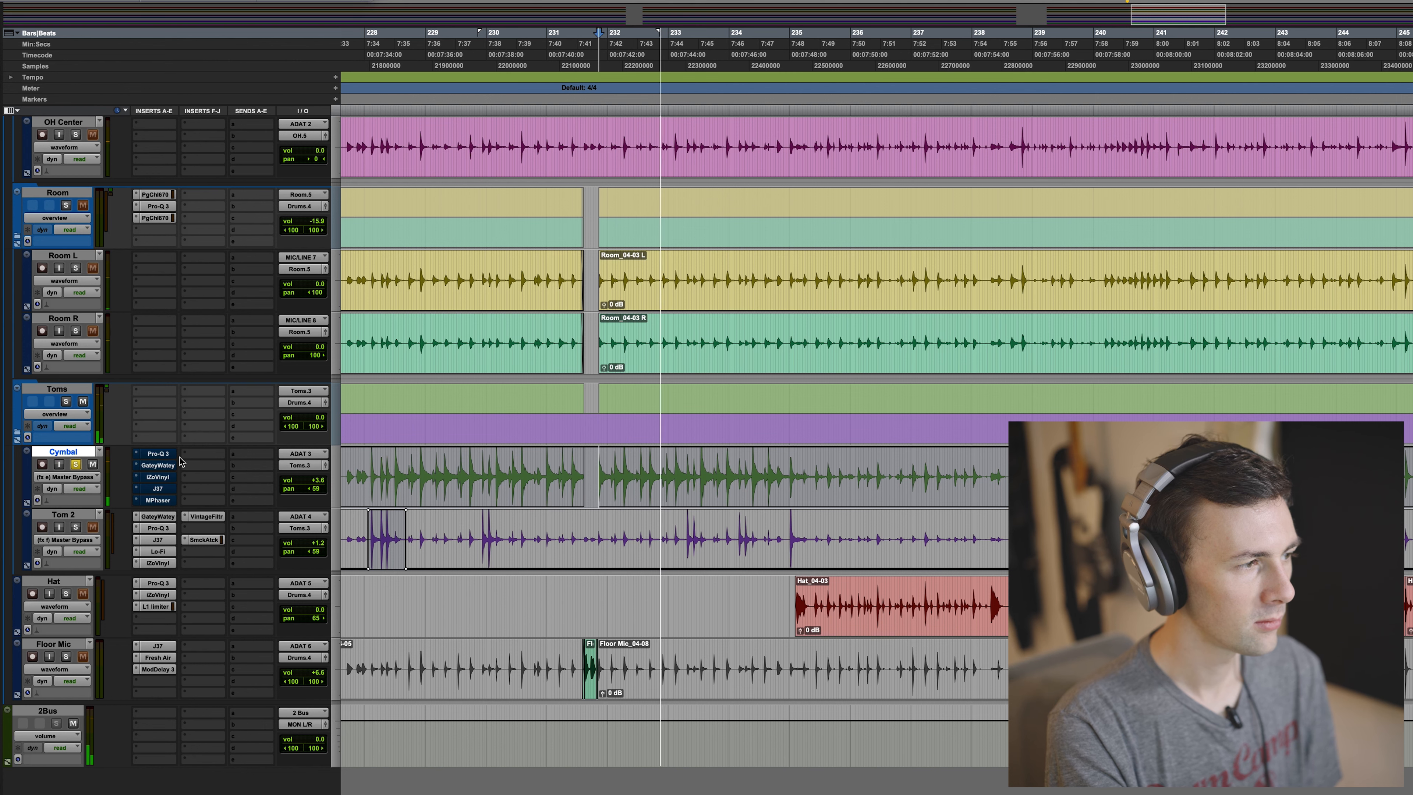
pyautogui.press('space')
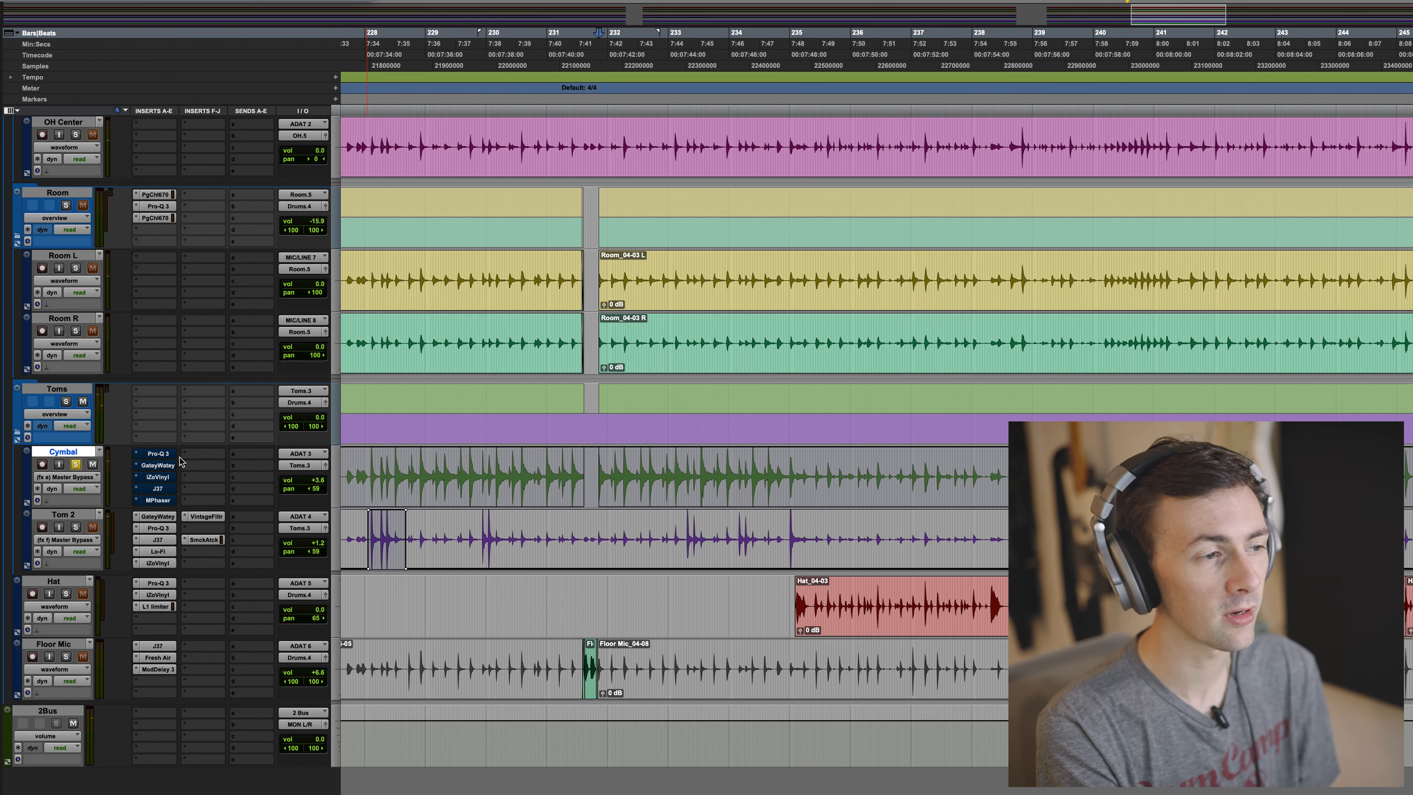
pyautogui.press('space')
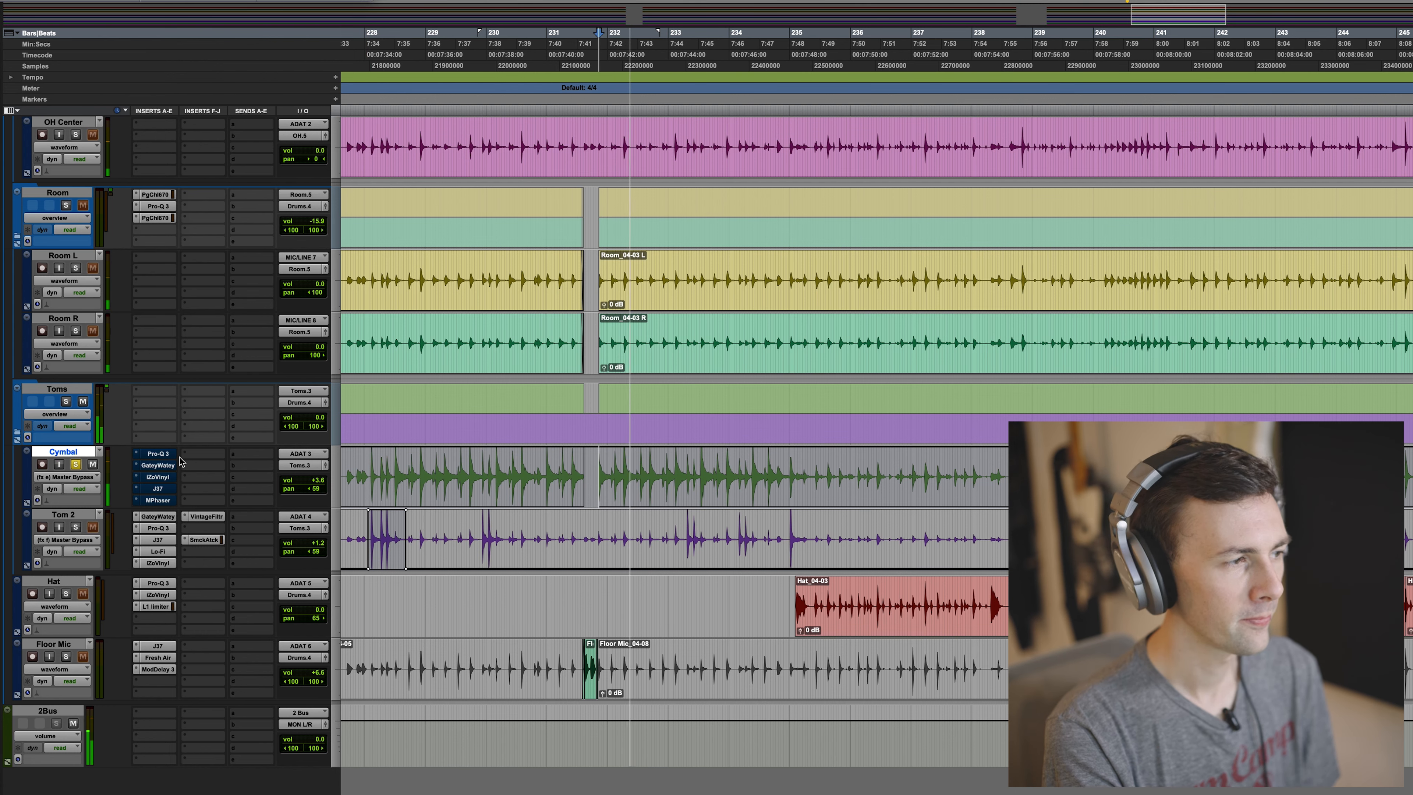
pyautogui.press('space')
# Open Pro-Q 3 on the Cymbal track, review its EQ bands, take it out of bypass to audition it, and close it.
pyautogui.click(164, 454)
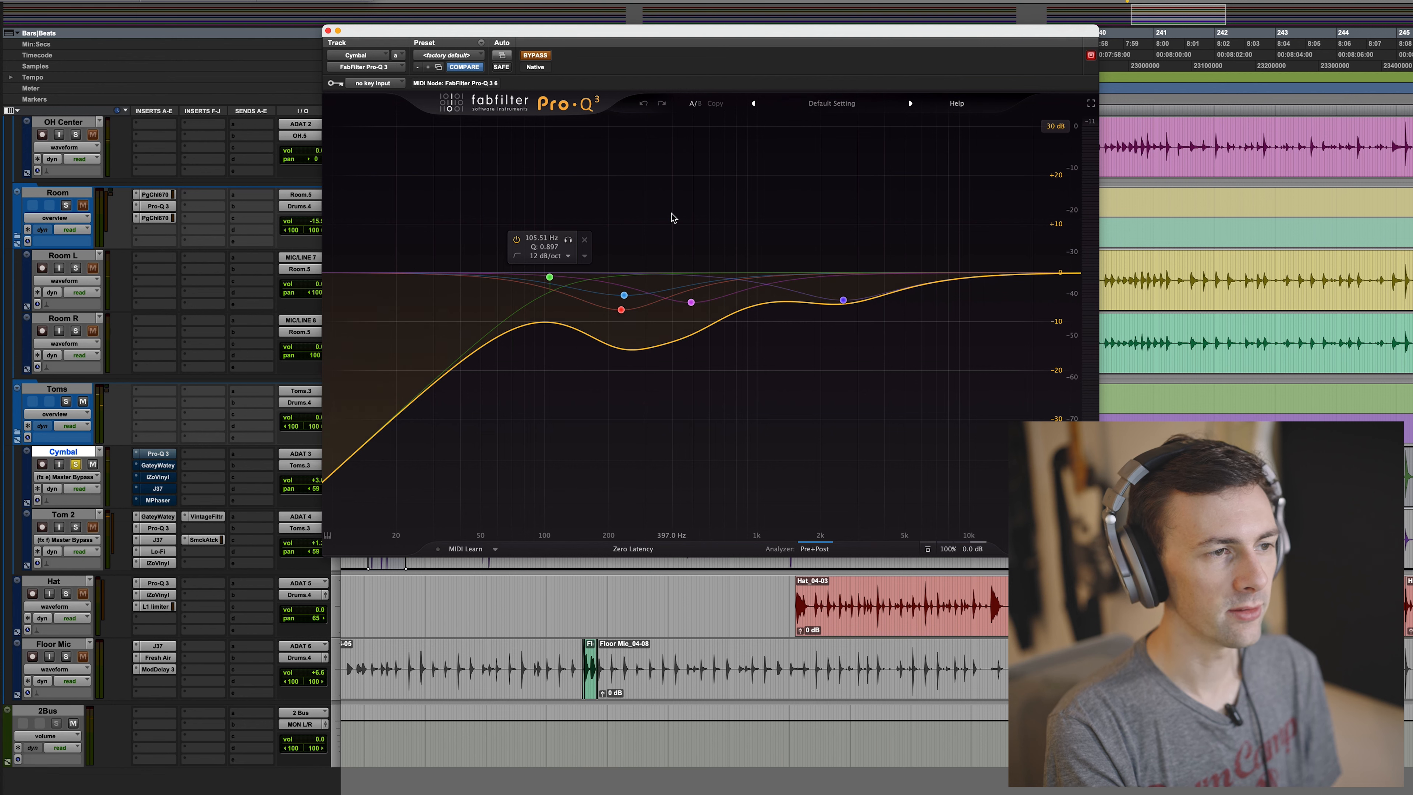
pyautogui.click(644, 320)
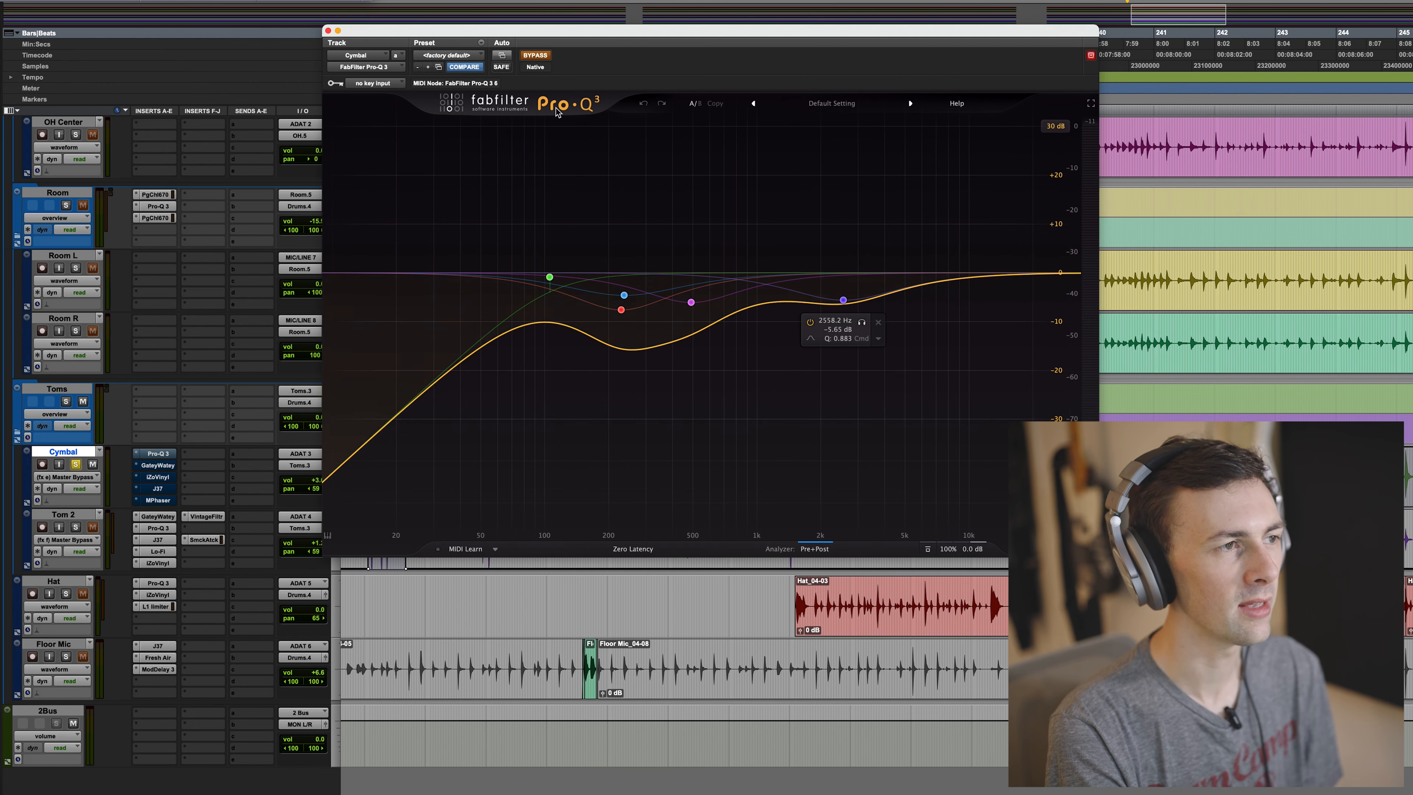
pyautogui.click(537, 55)
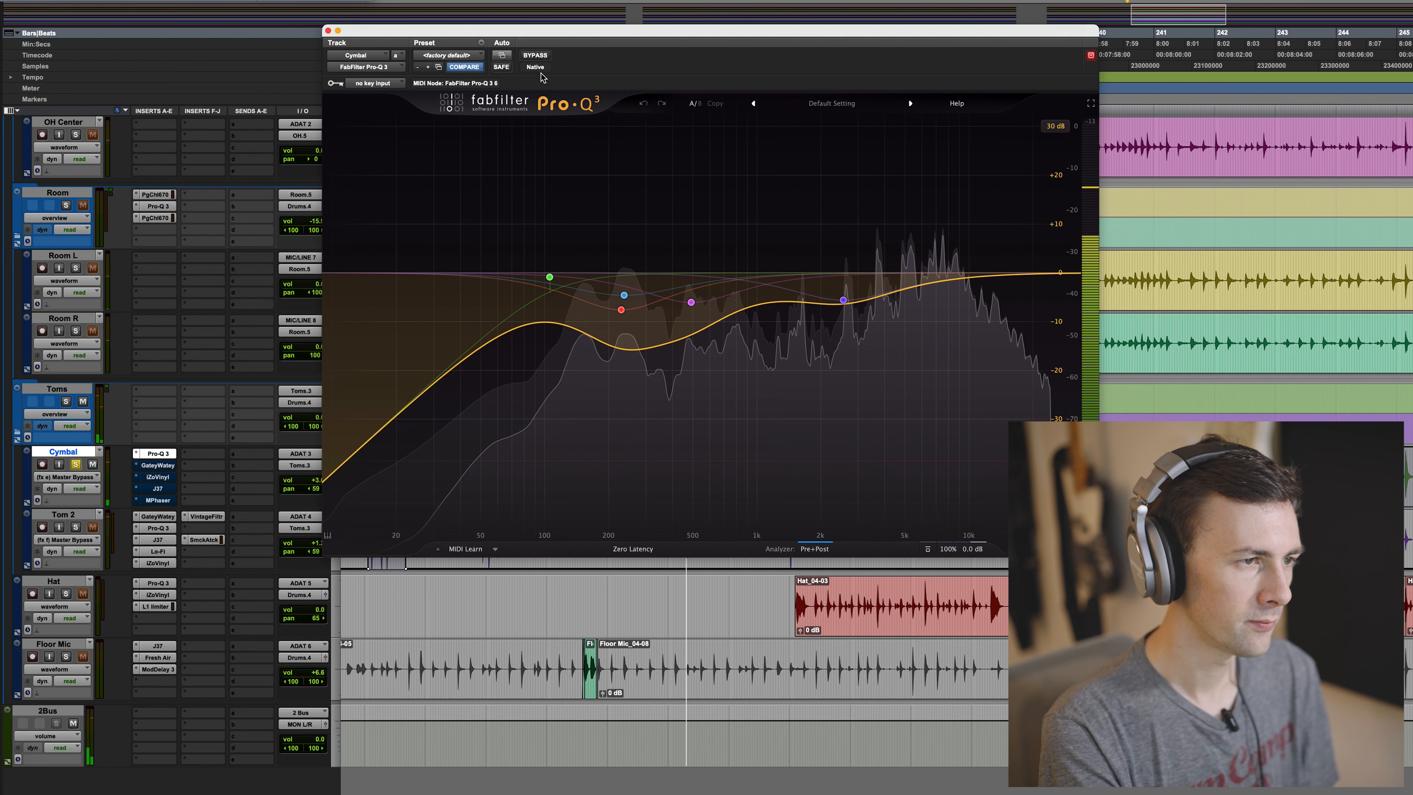
pyautogui.click(328, 31)
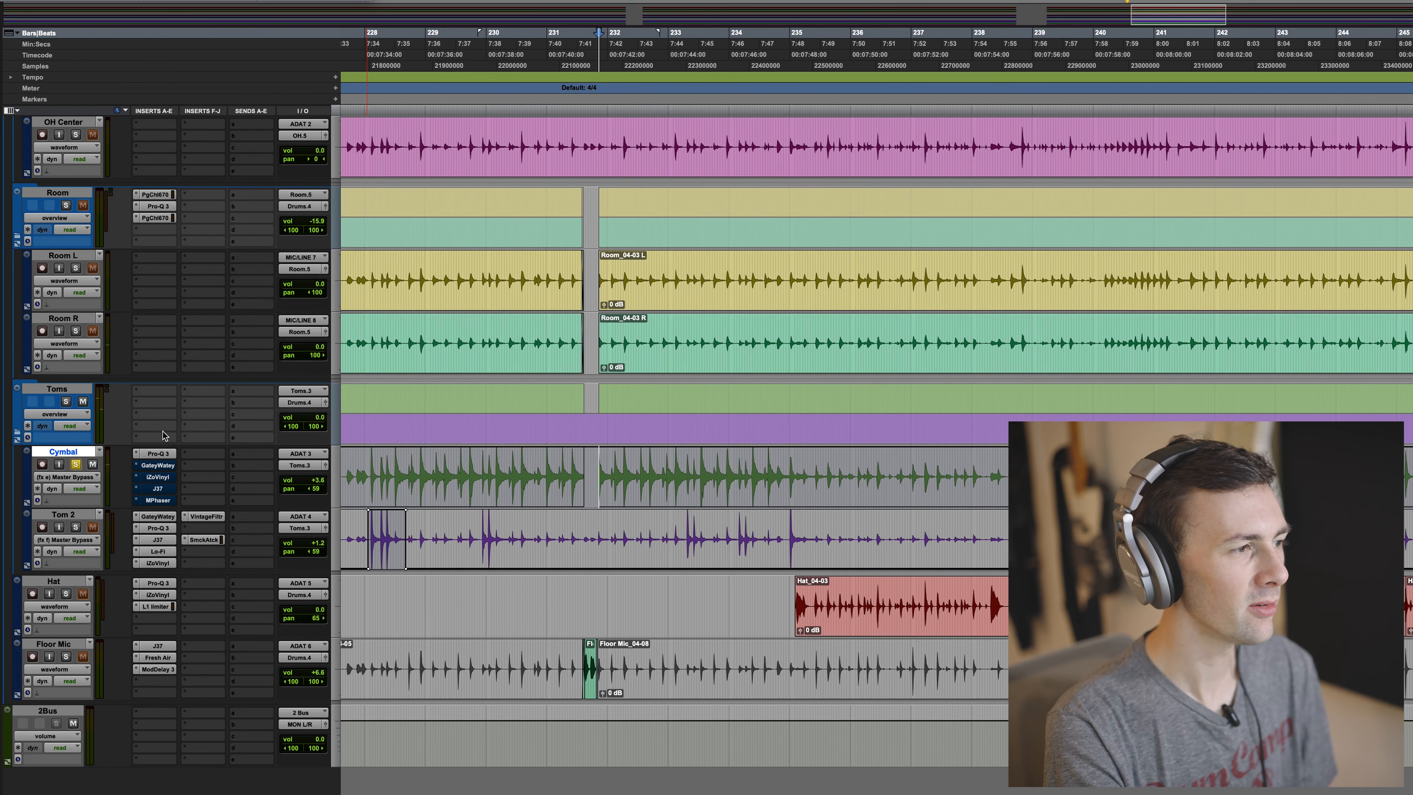
# Open Gatey Watey on the Cymbal track and take it out of bypass during playback to audition the gate.
pyautogui.click(156, 470)
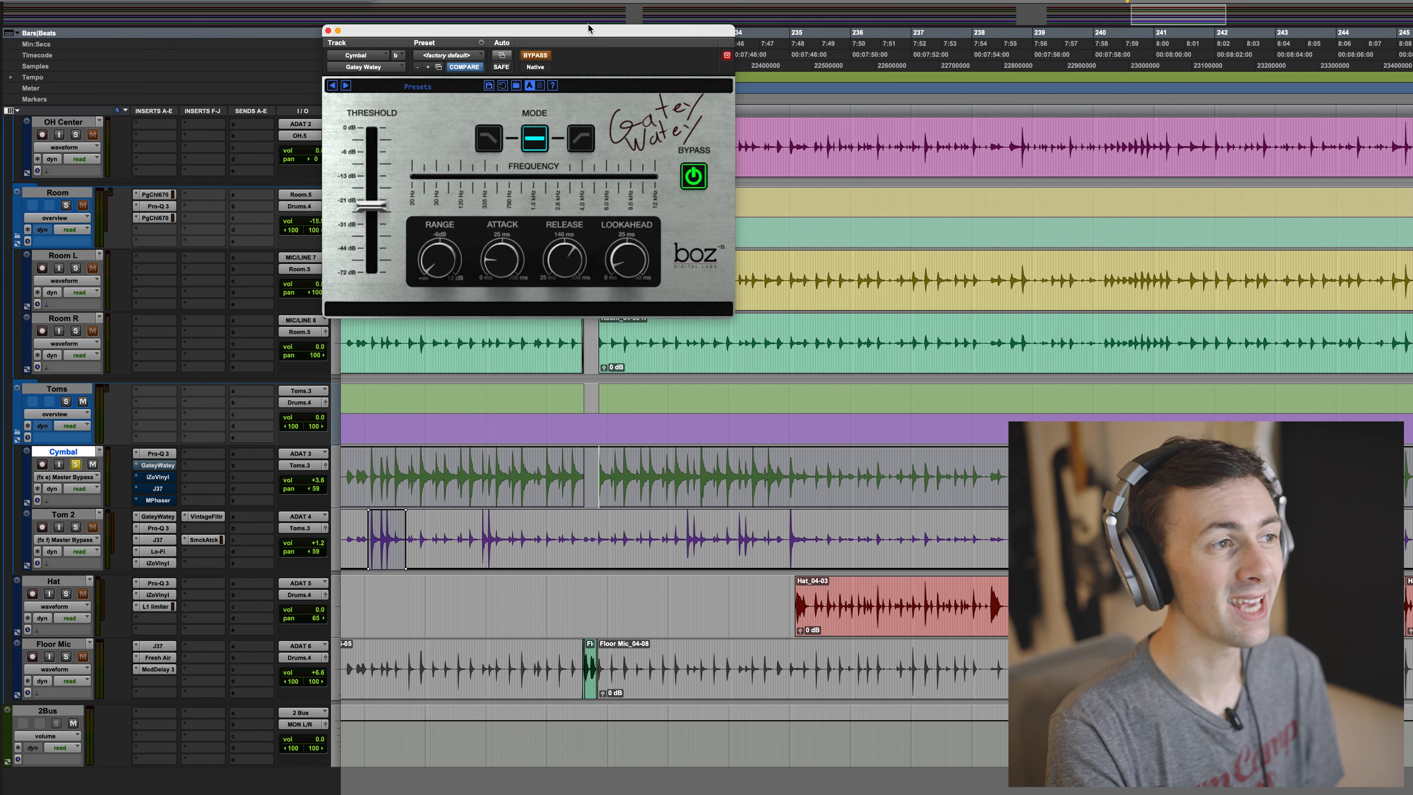
pyautogui.moveTo(588, 28); pyautogui.dragTo(682, 58)
pyautogui.press('space')
pyautogui.click(630, 84)
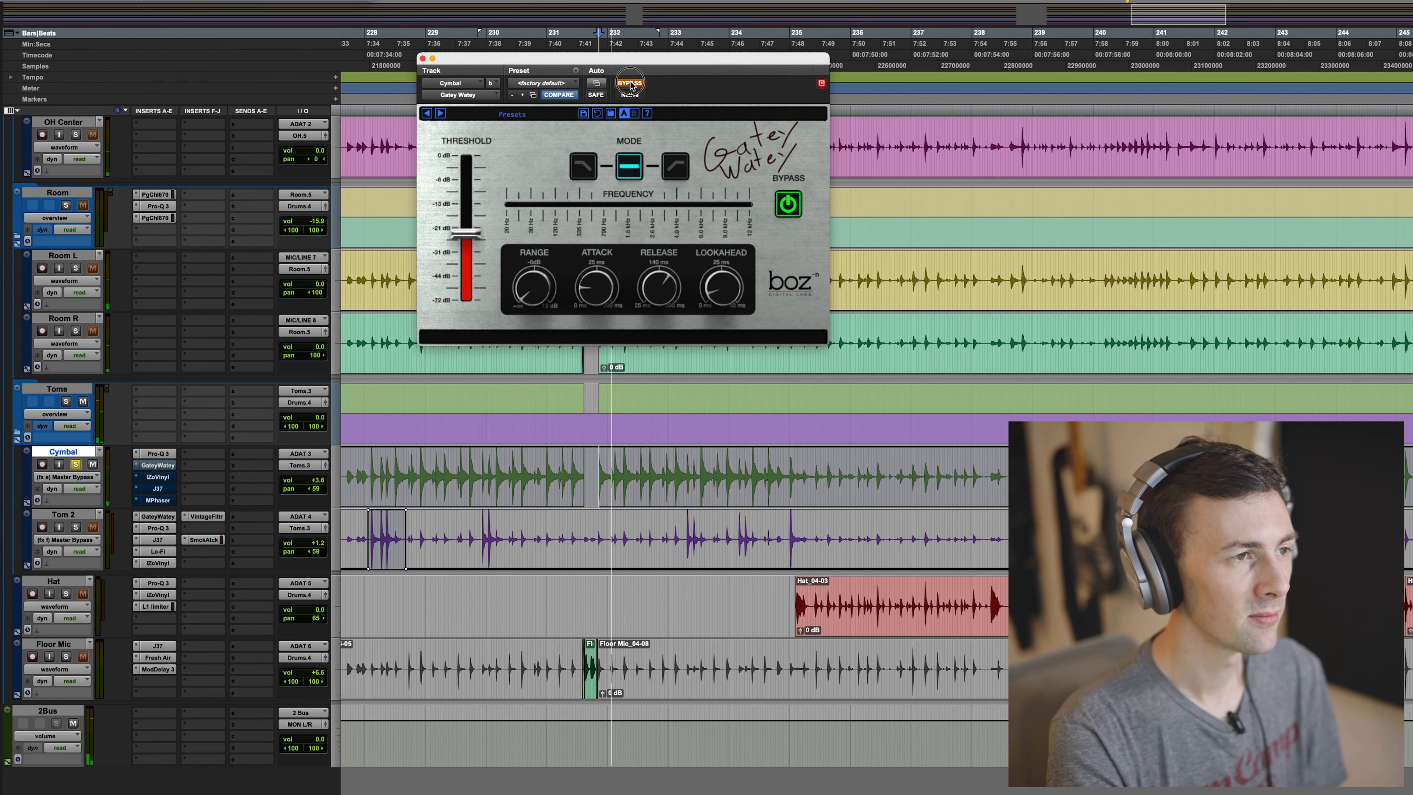
pyautogui.click(630, 83)
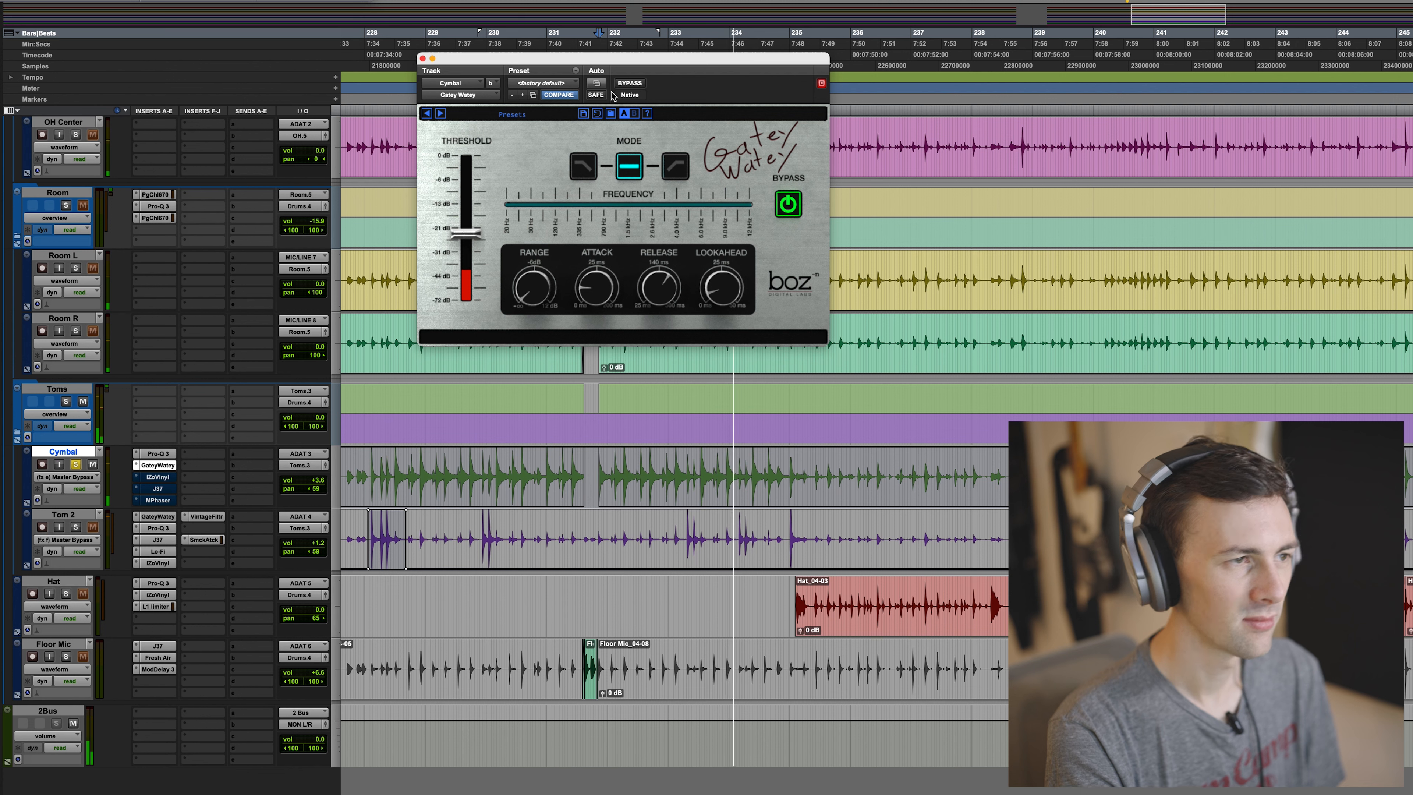
pyautogui.press('space')
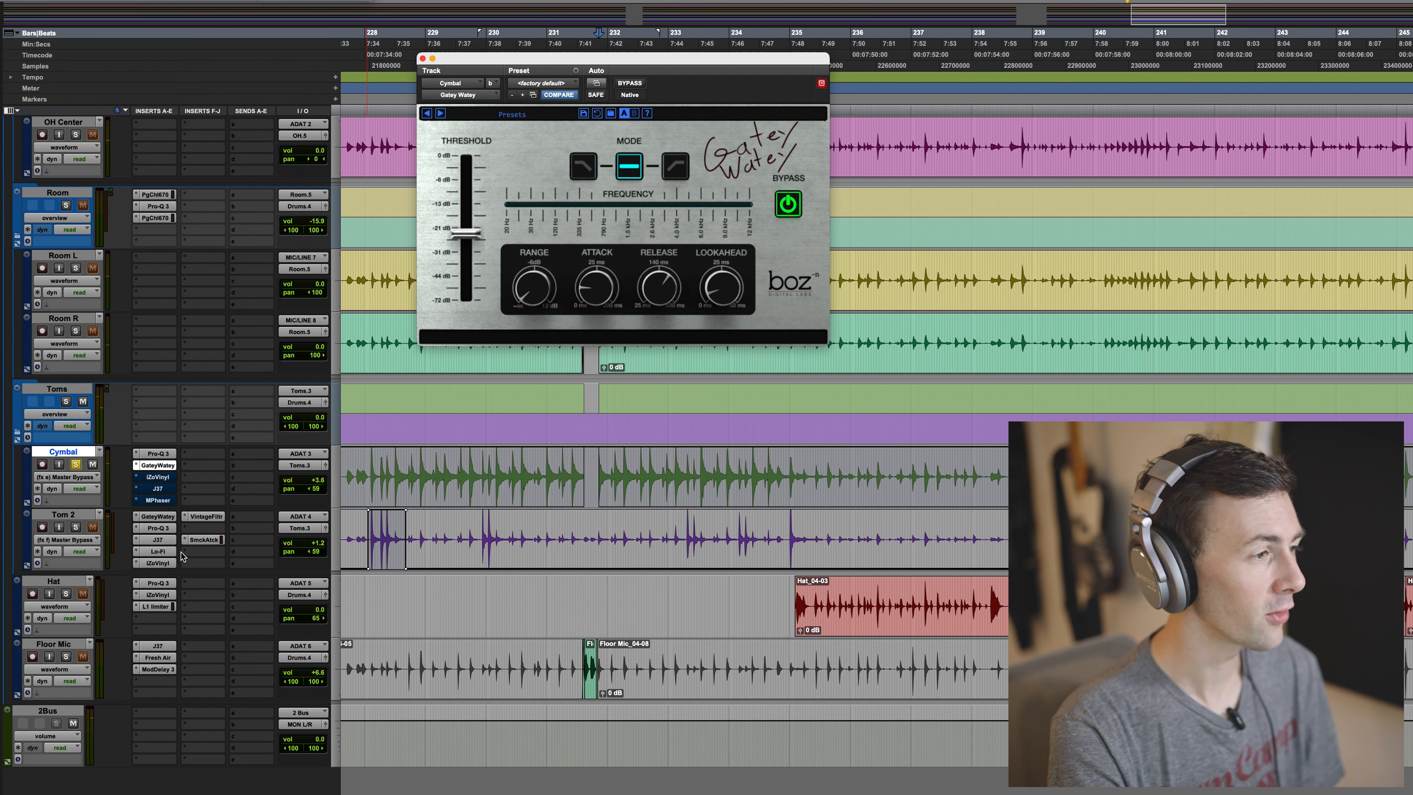
# Open iZotope Vinyl on the Cymbal track, take it out of bypass to audition it, and close it.
pyautogui.click(157, 477)
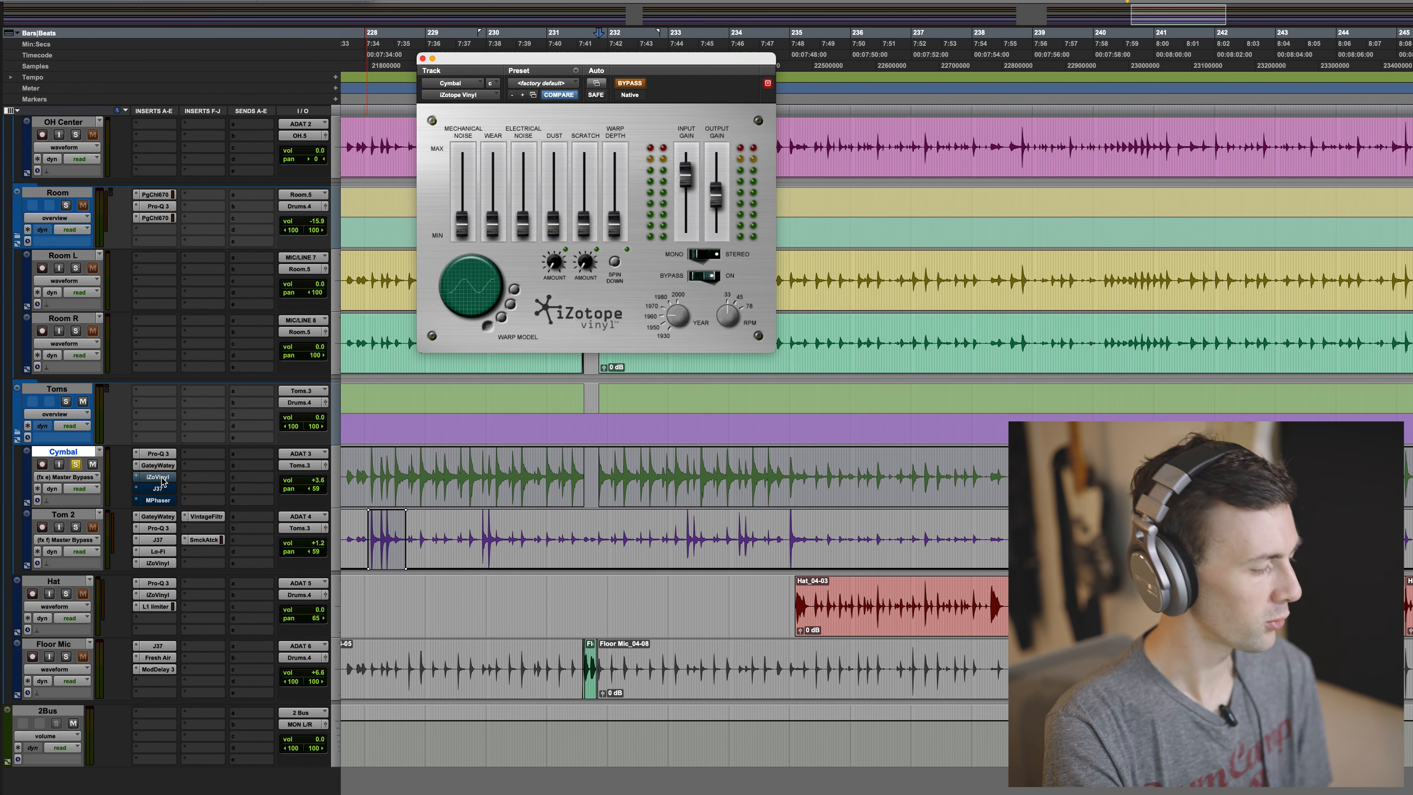
pyautogui.moveTo(636, 74); pyautogui.dragTo(722, 71)
pyautogui.click(718, 81)
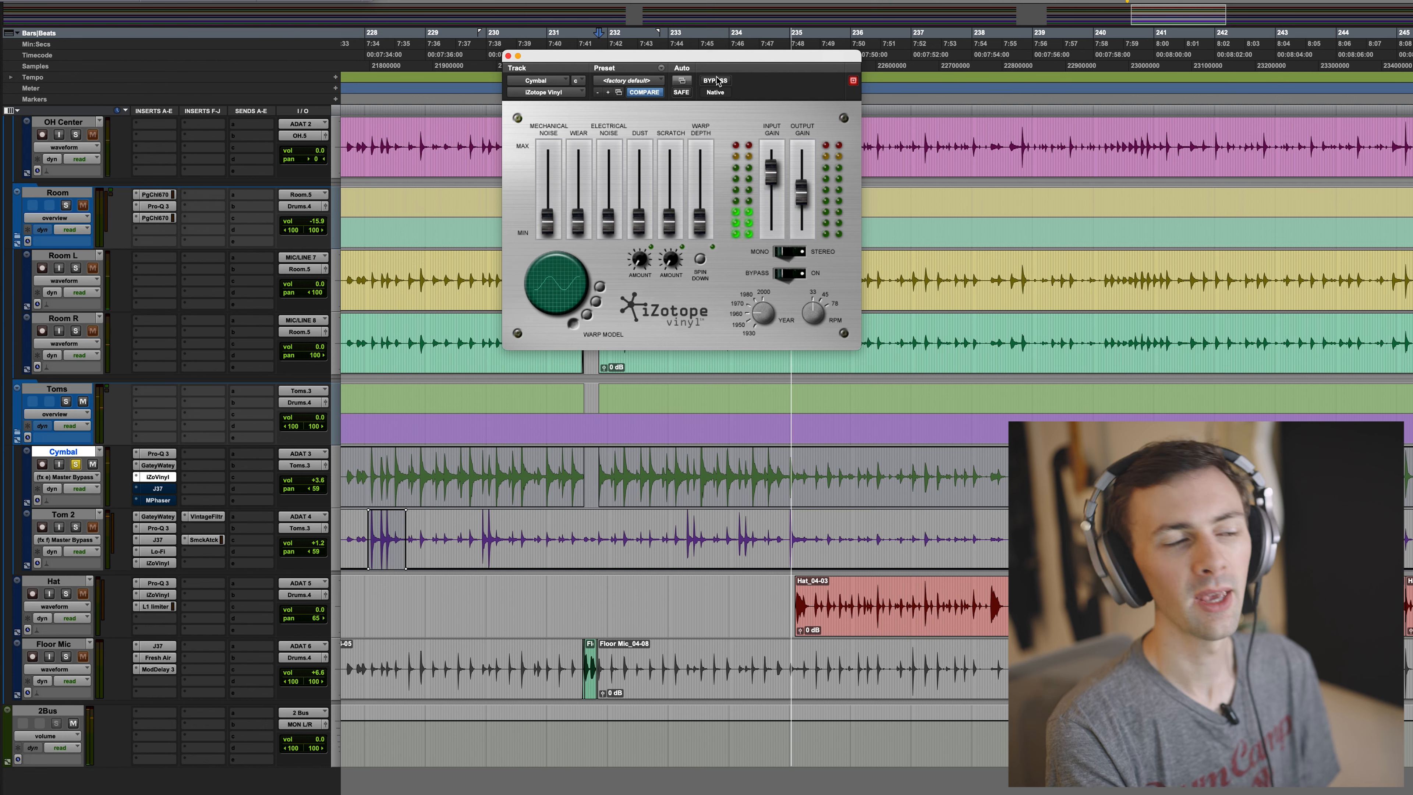
pyautogui.press('space')
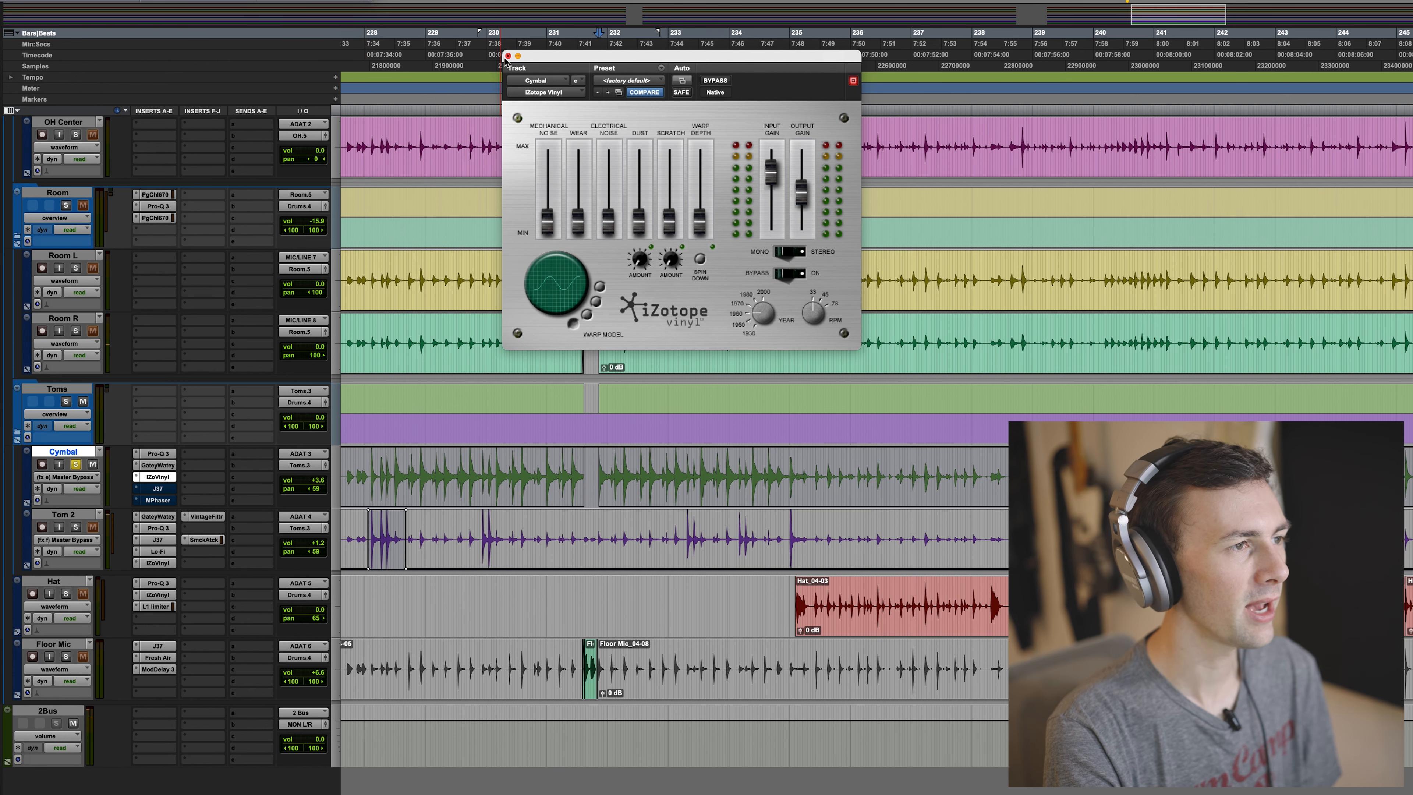
pyautogui.click(508, 56)
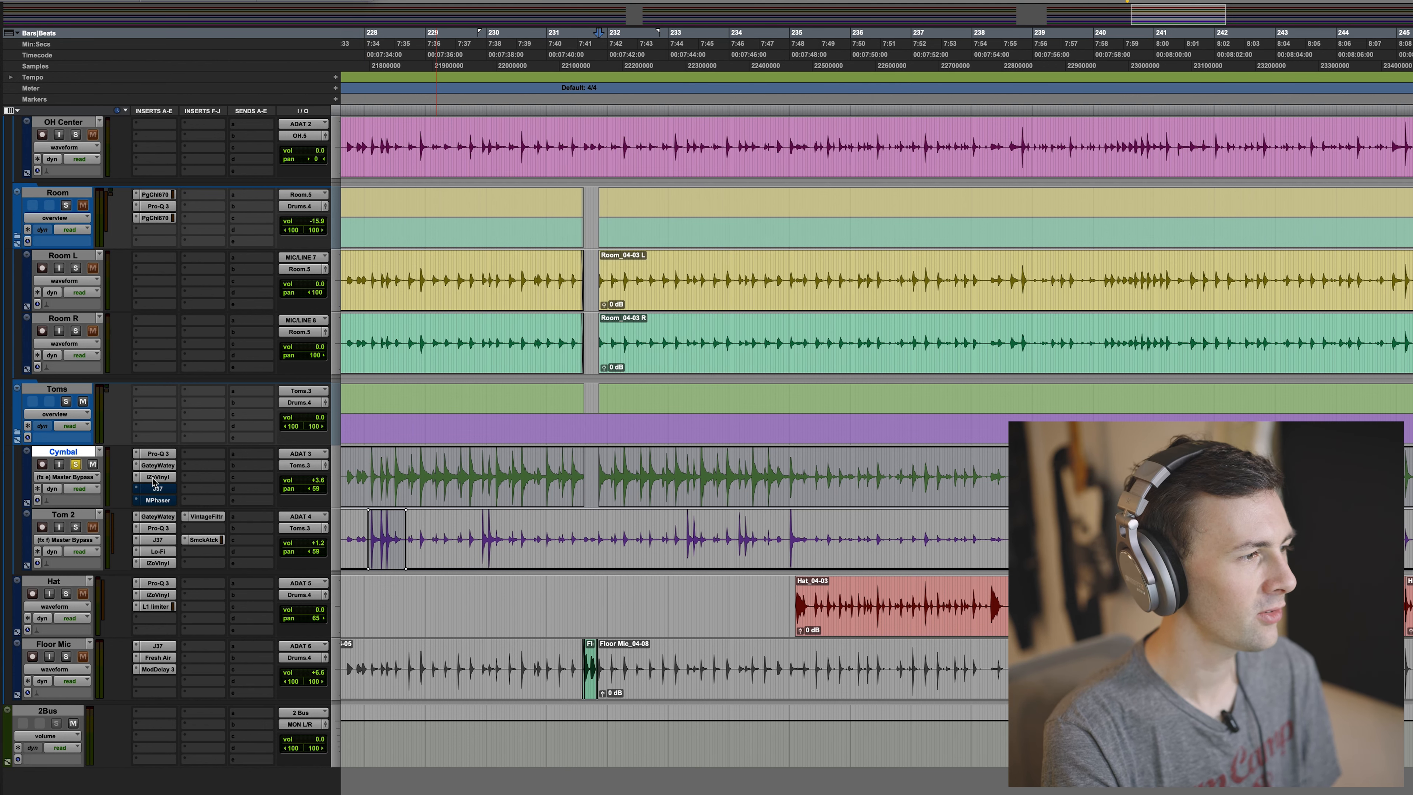
# Open the bypassed J37 on the Cymbal track, and play a few seconds of the drummer video clip before closing the clip.
pyautogui.click(157, 488)
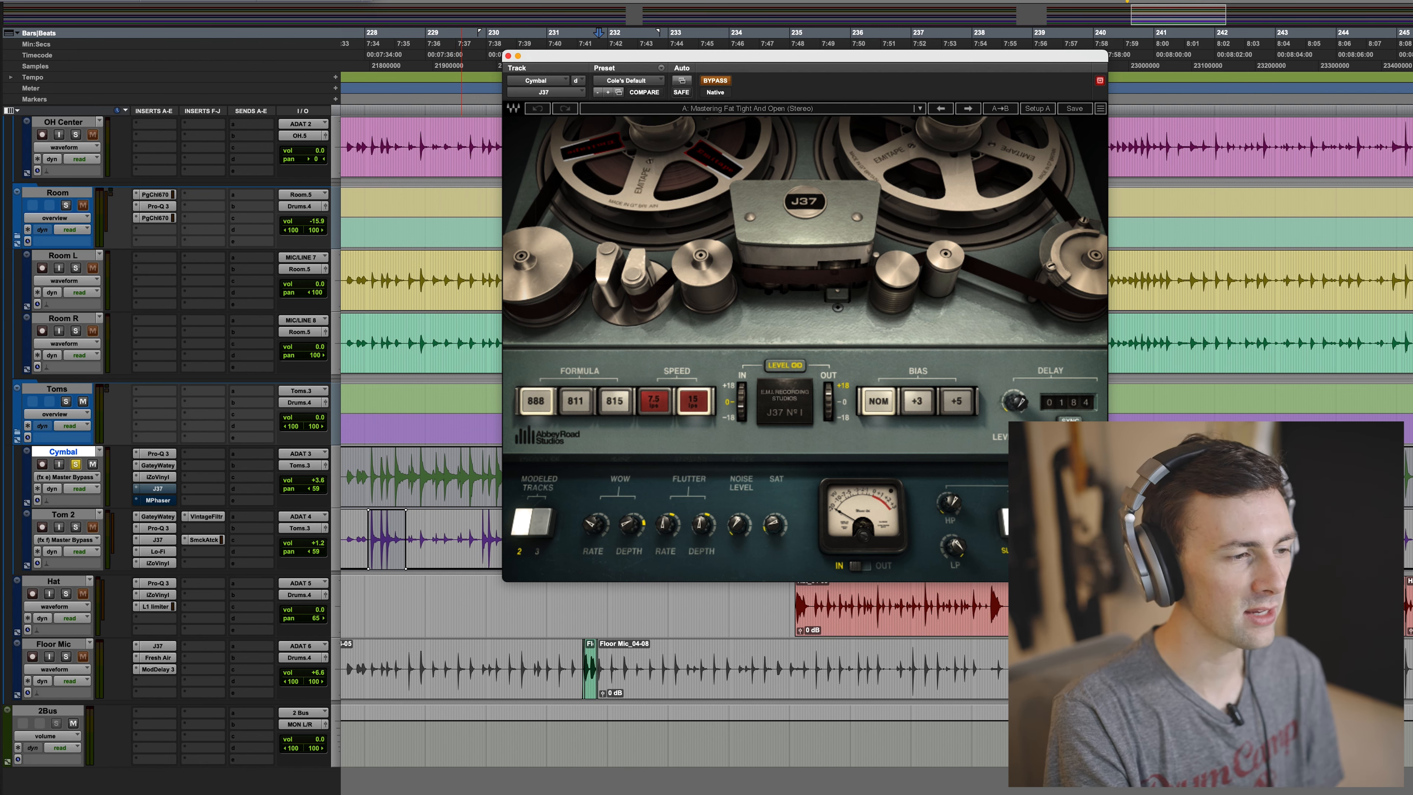
pyautogui.click(894, 794)
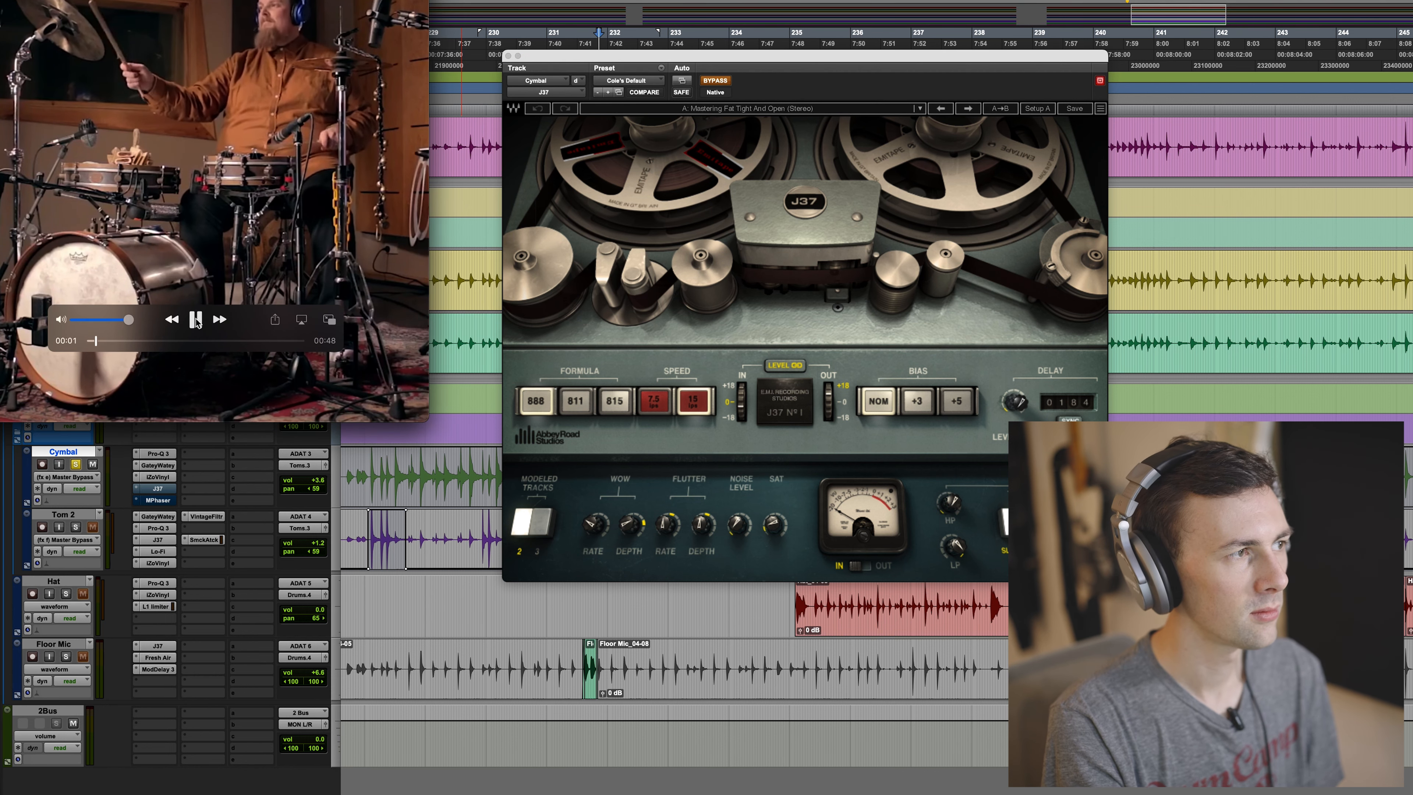
pyautogui.click(196, 320)
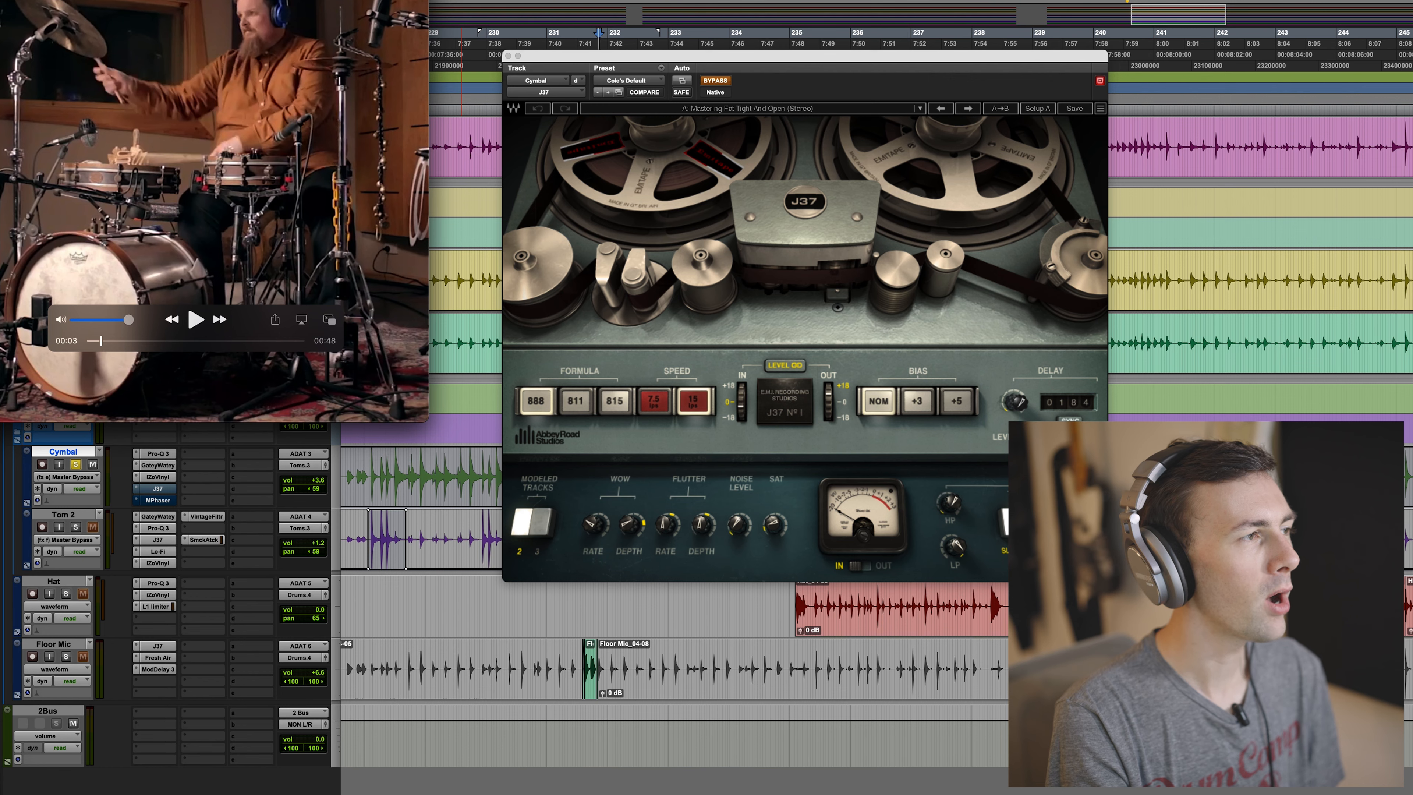
pyautogui.press('super+w')
# Take the J37 on the Cymbal track out of bypass to audition the tape effect, and close it.
pyautogui.moveTo(719, 62); pyautogui.dragTo(697, 44)
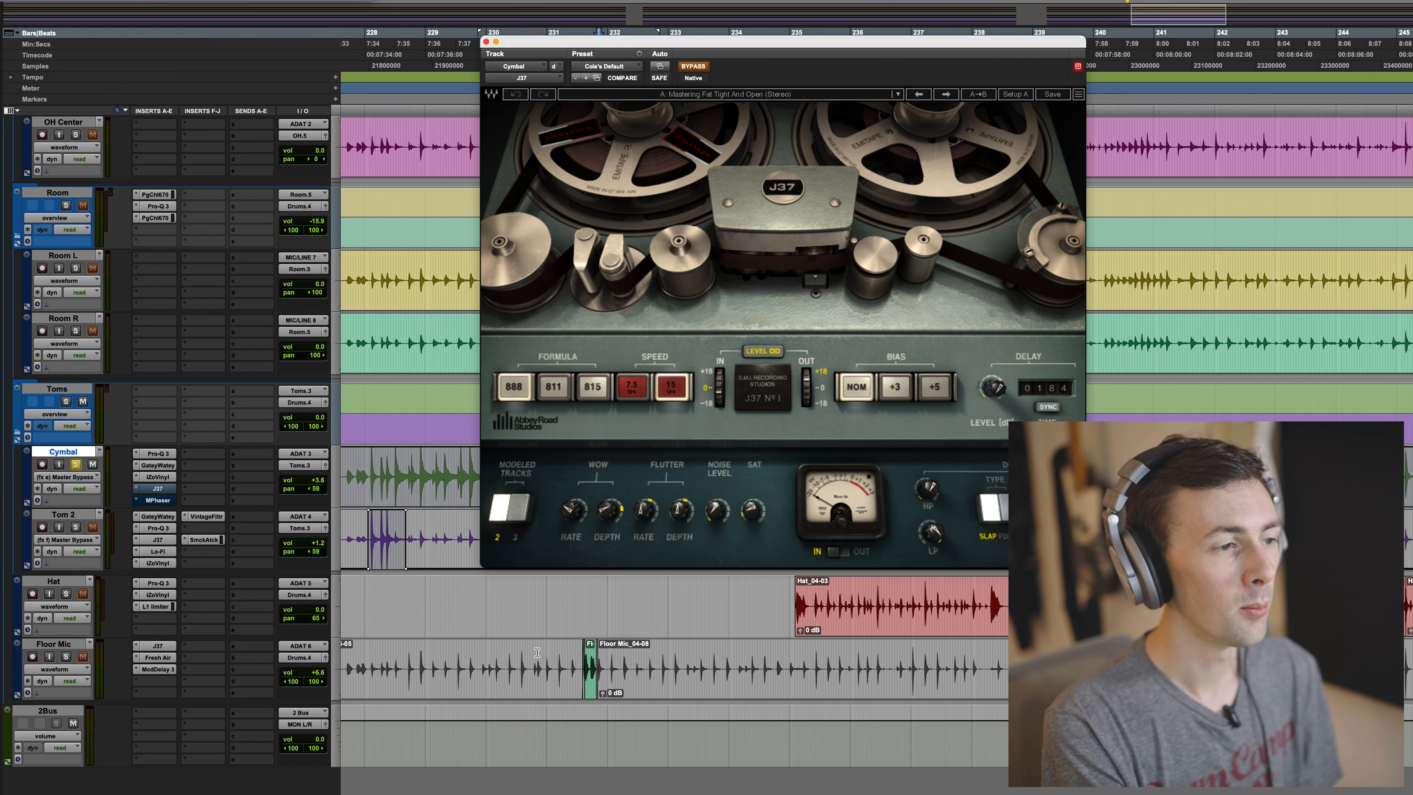
pyautogui.moveTo(676, 44); pyautogui.dragTo(635, 44)
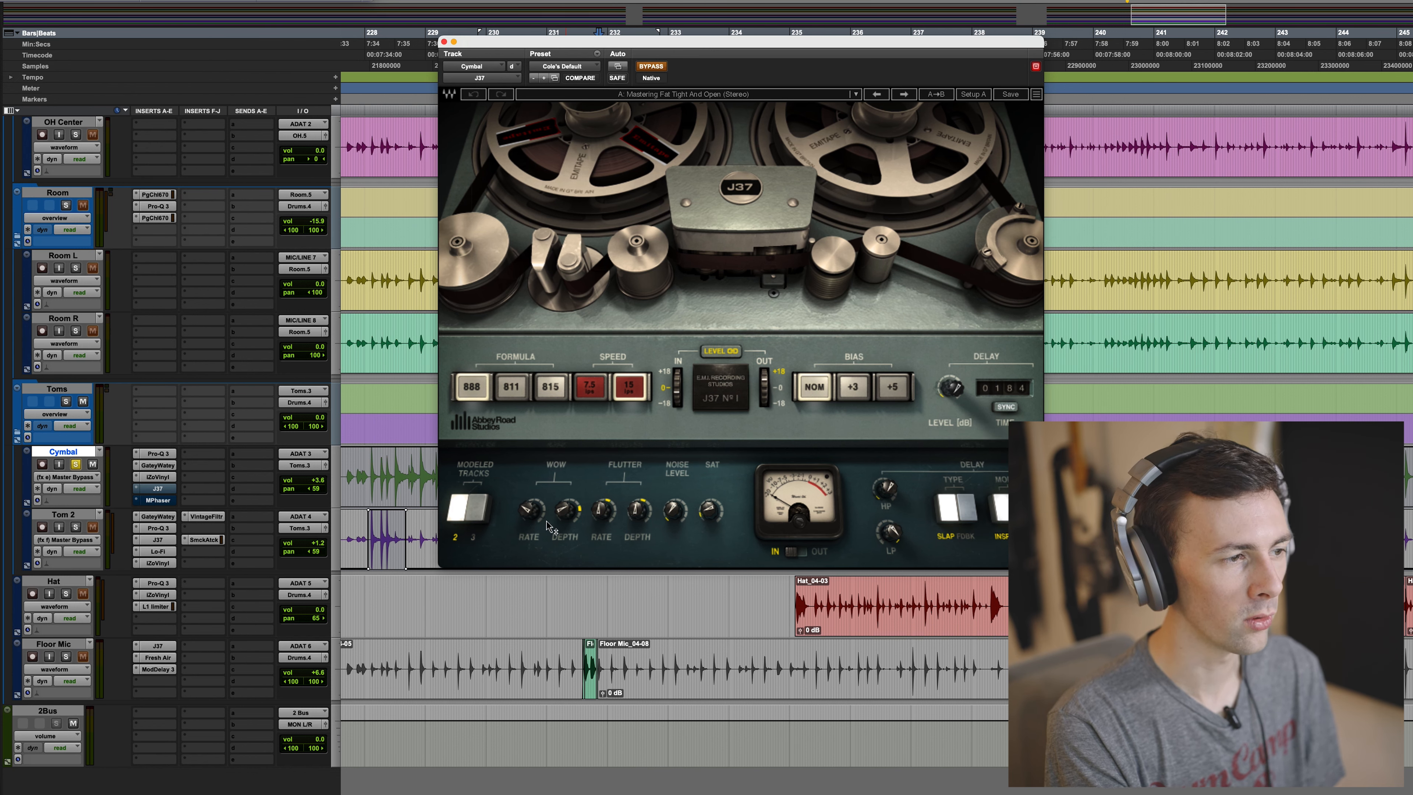
pyautogui.click(652, 66)
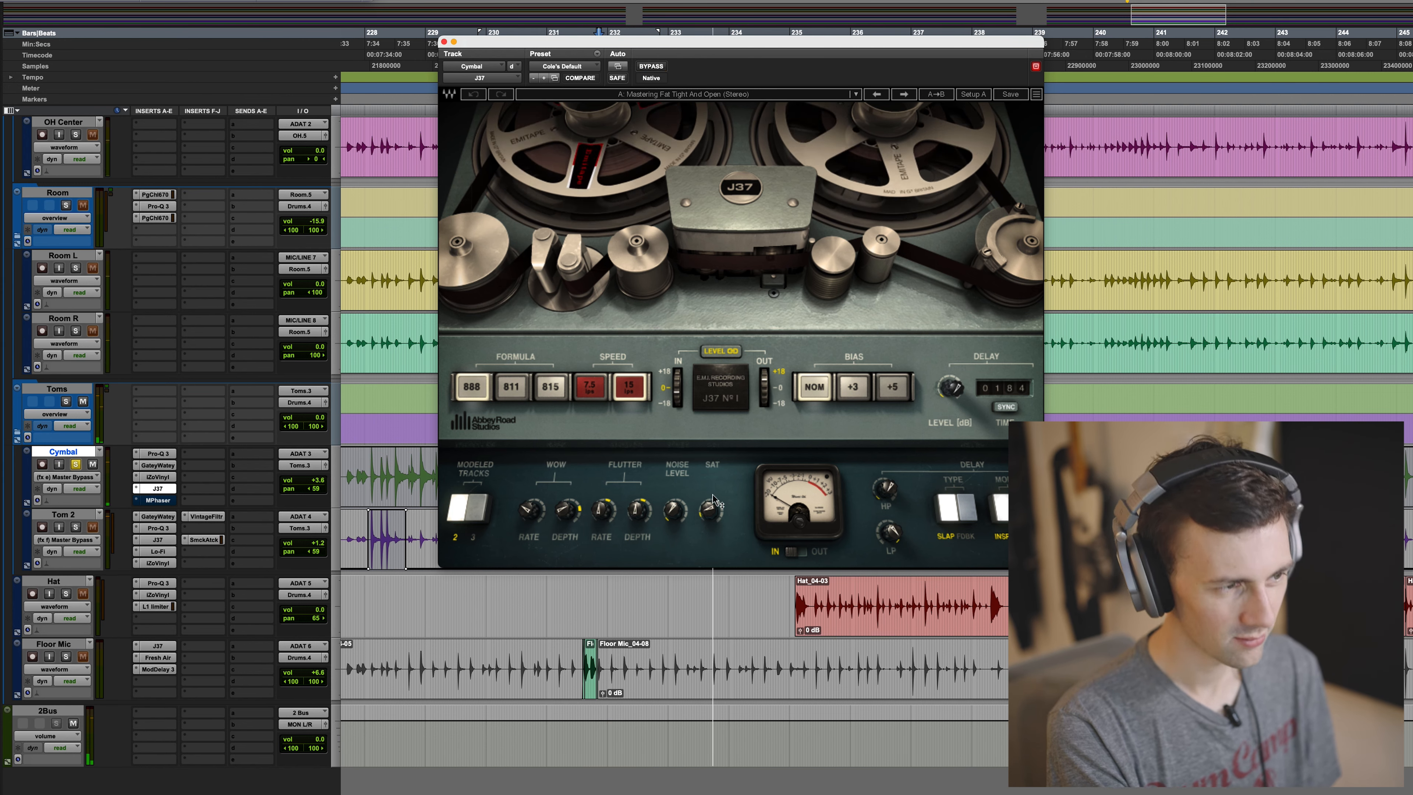
pyautogui.press('space')
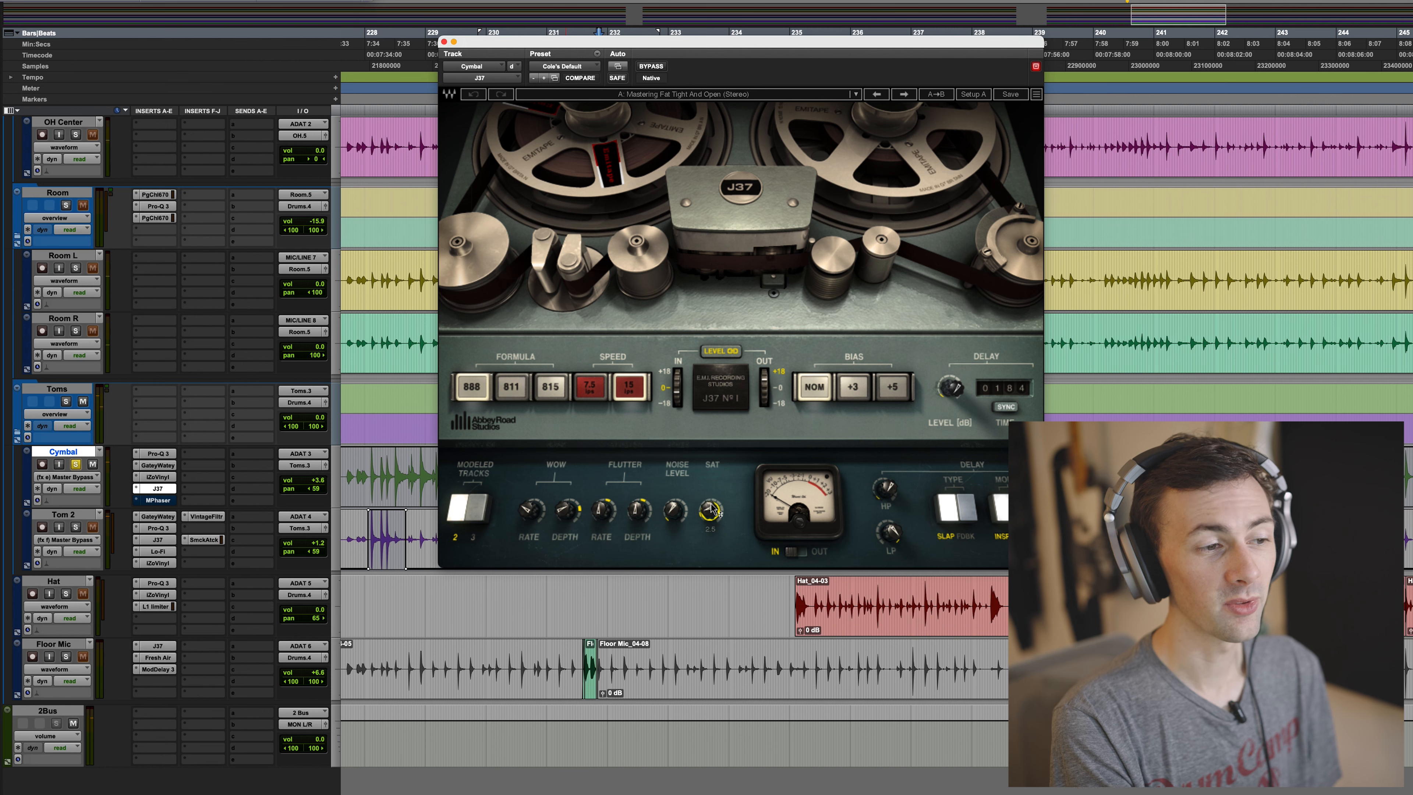
pyautogui.click(450, 41)
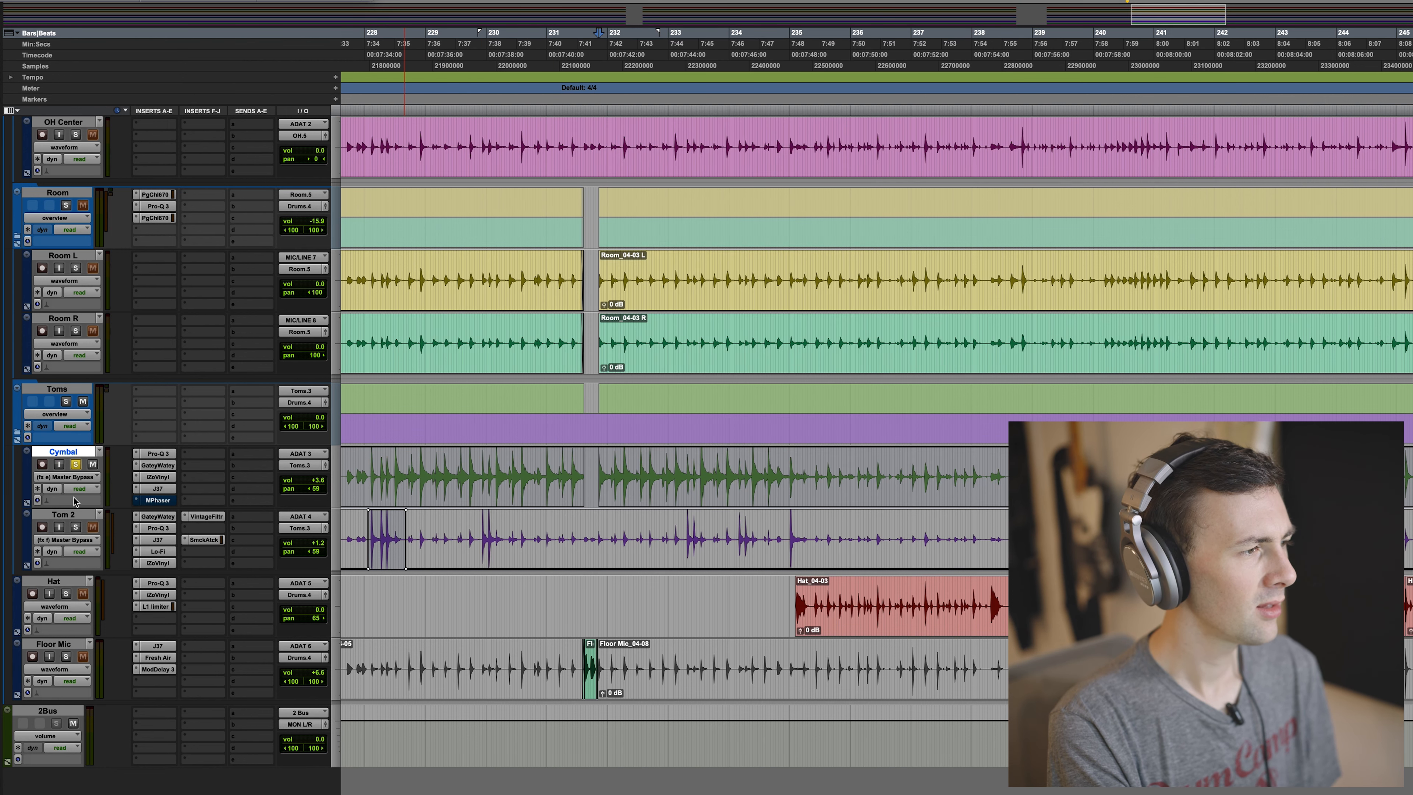
# Play the Cymbal track from just before bar 232 and compare it with the MPhaser enabled and bypassed.
pyautogui.press('space')
pyautogui.keyDown('super'); pyautogui.click(161, 501); pyautogui.keyUp('super')
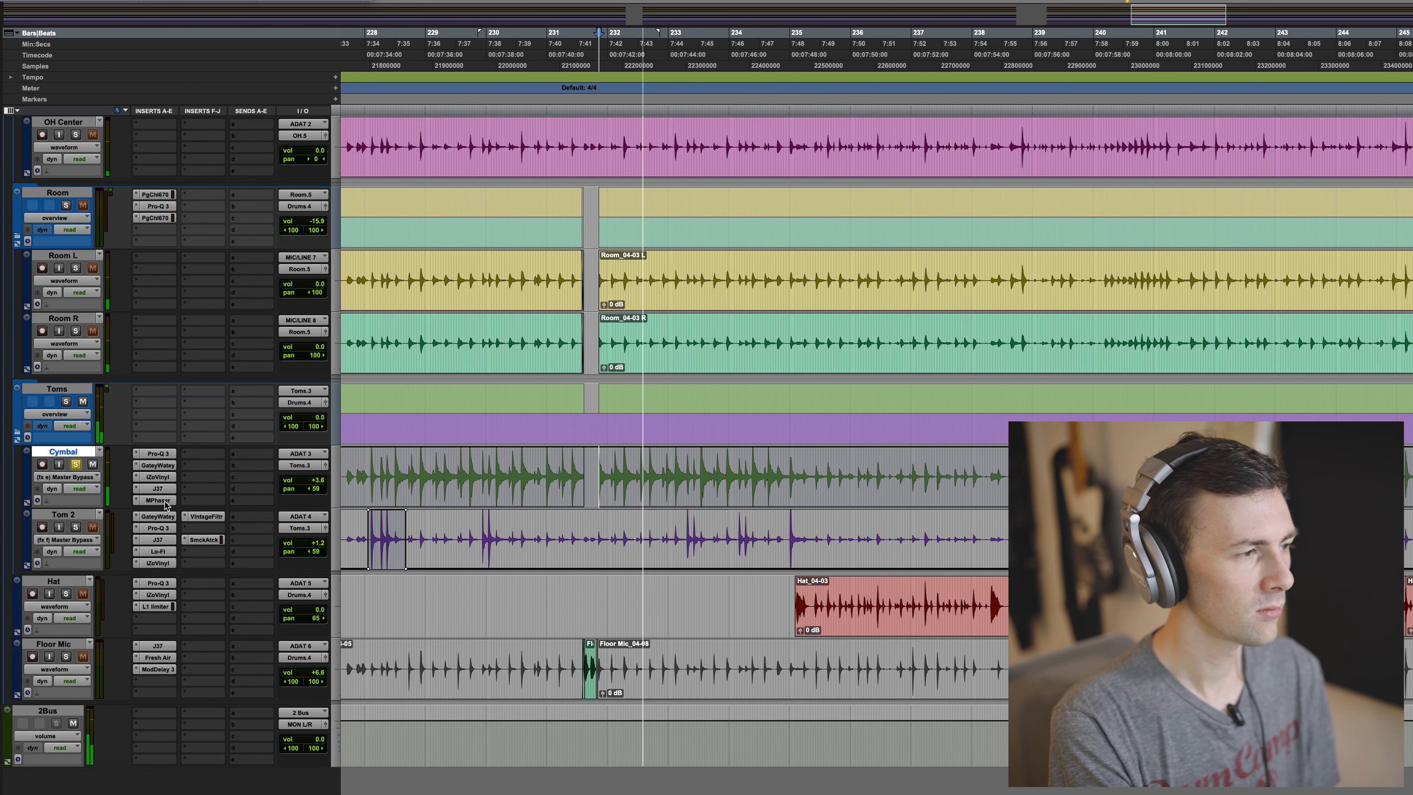
pyautogui.scroll(-1, 907, 492)
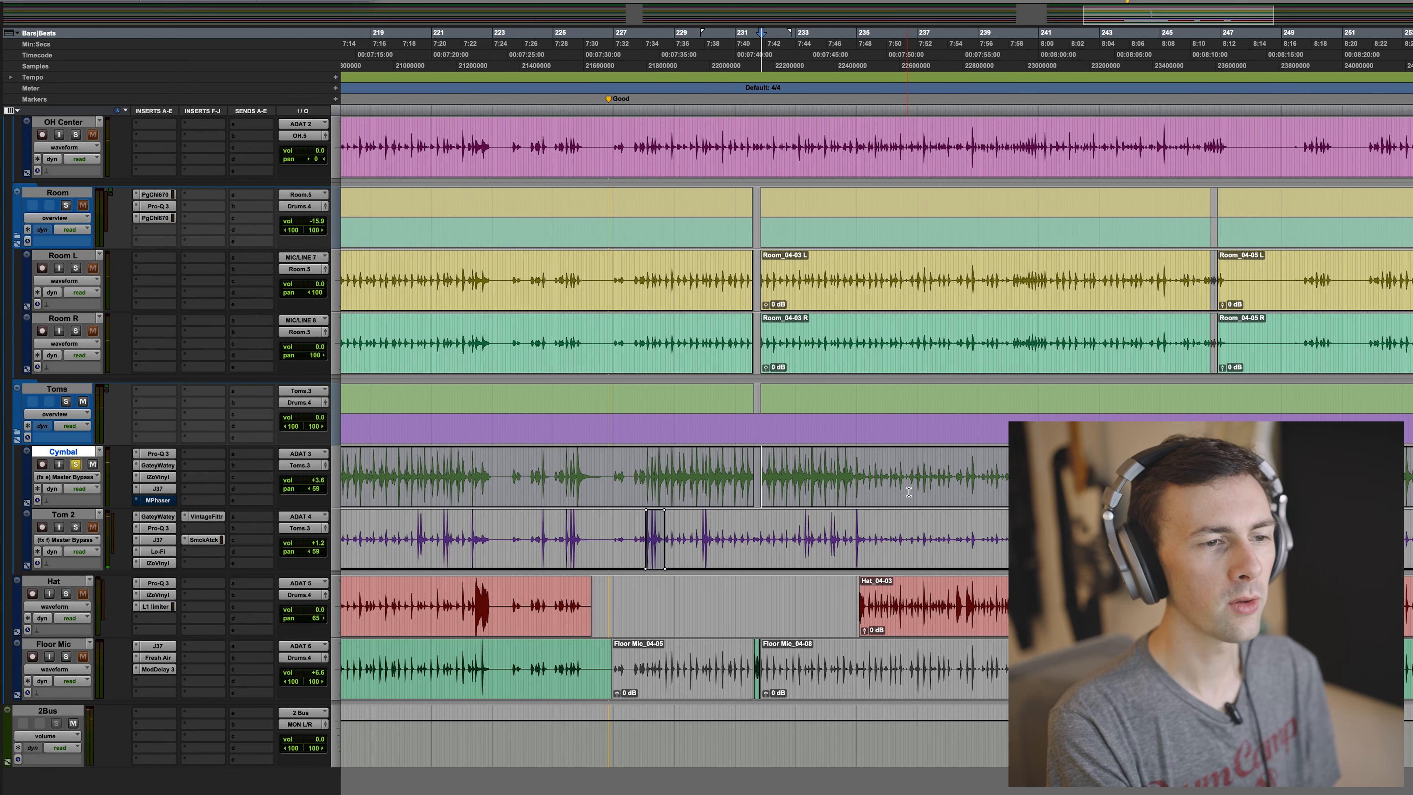
# Audition the Cymbal track from between bars 240 and 241, and place the edit cursor just after bar 235.
pyautogui.press('t')
pyautogui.press('t')
pyautogui.click(715, 484)
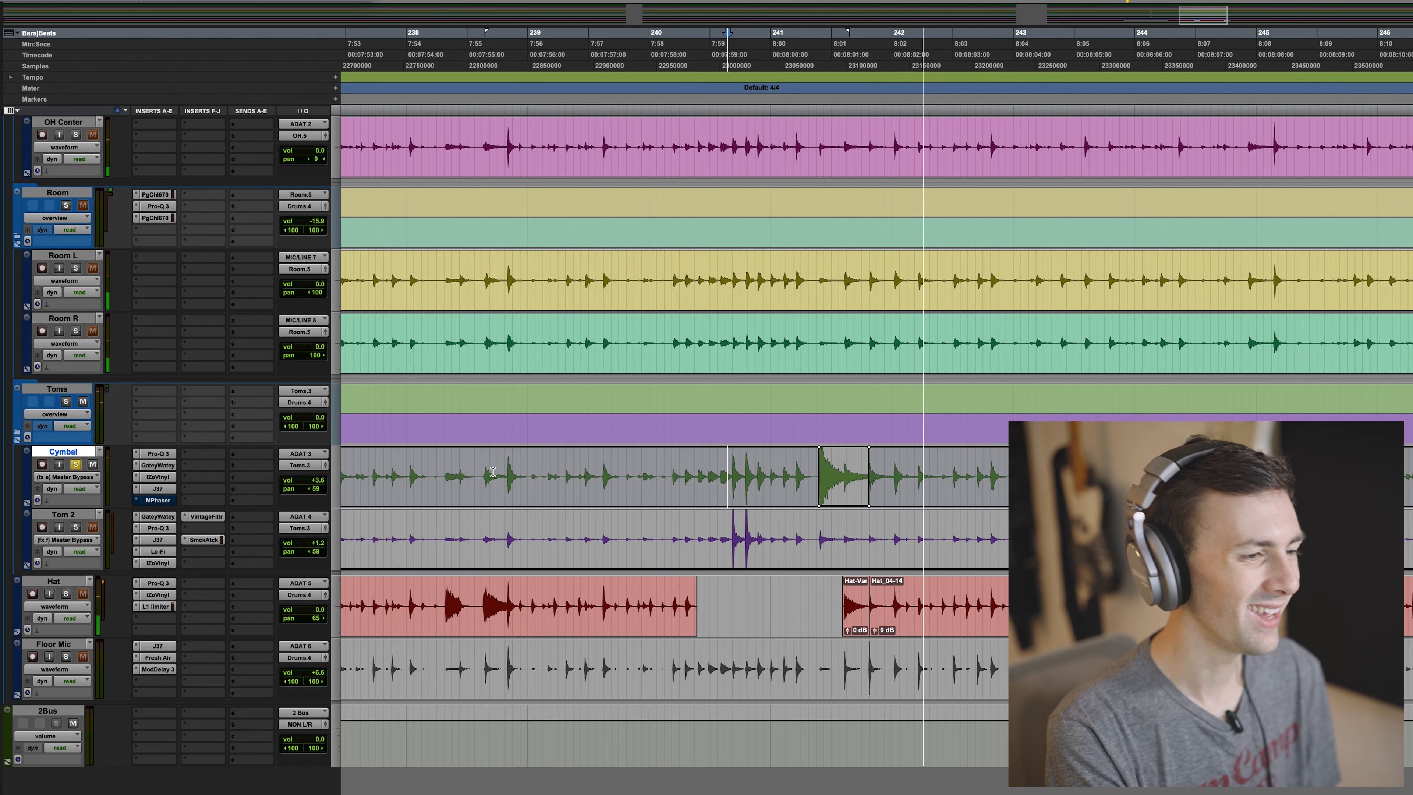
pyautogui.press('space')
pyautogui.press('r')
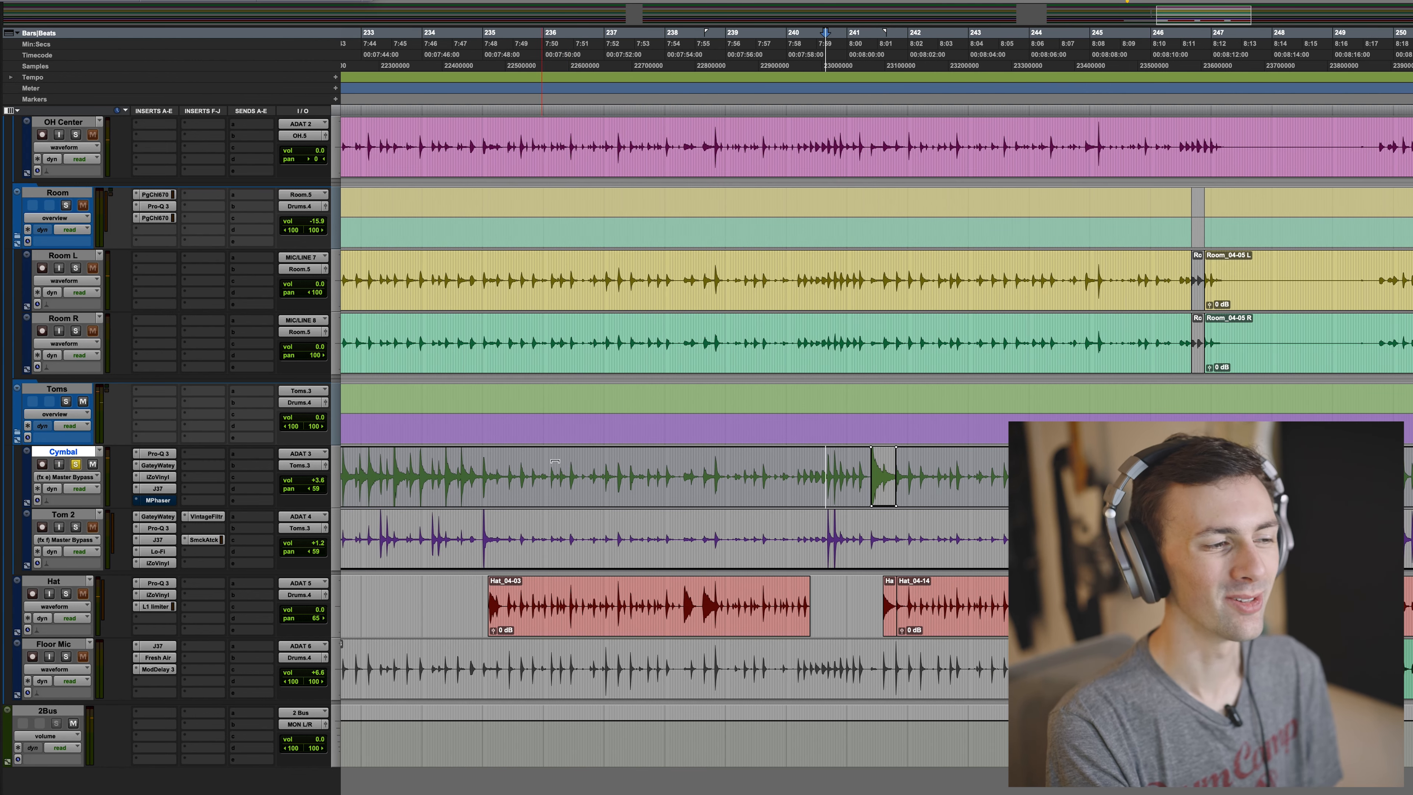
pyautogui.click(519, 469)
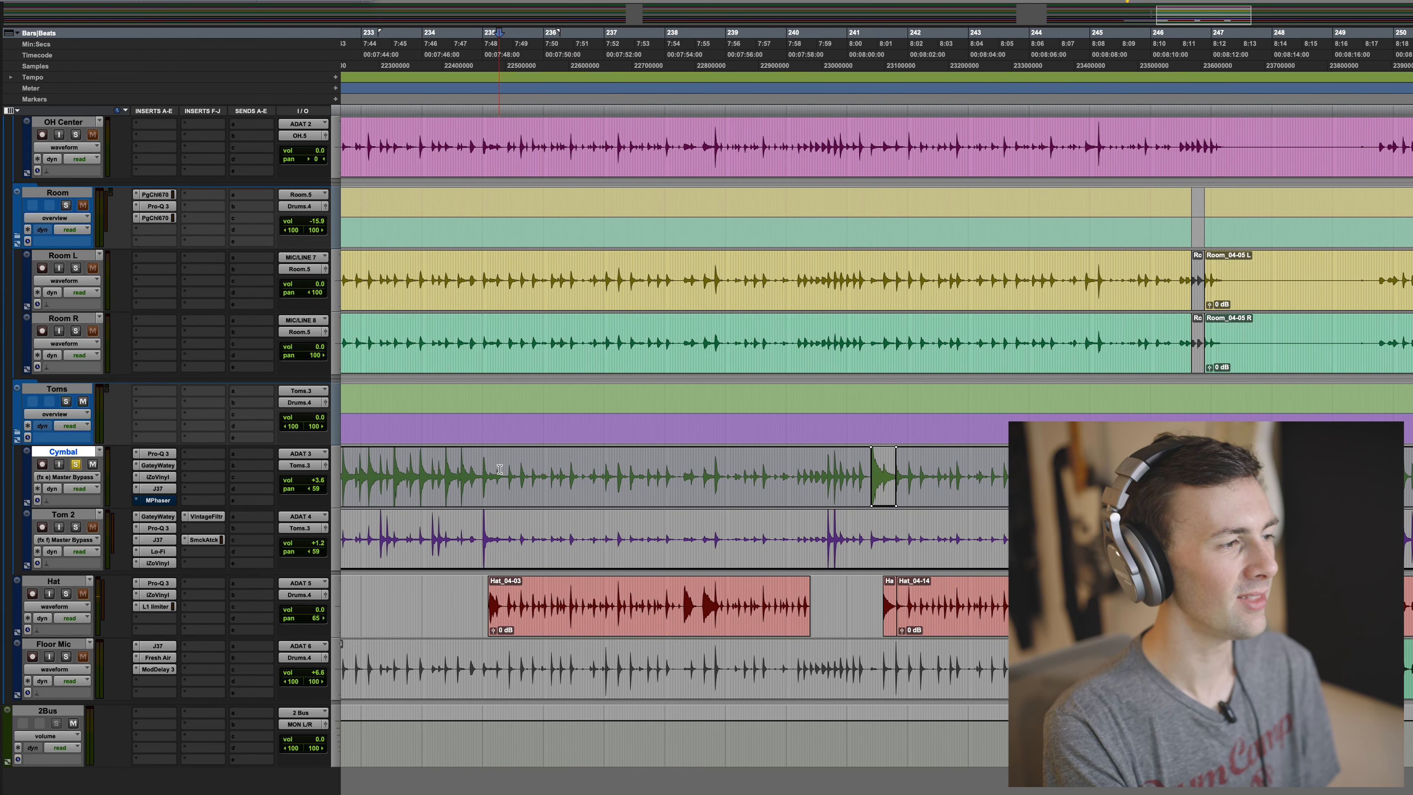
# Review the MPhaser settings on the Cymbal track with the plug-in left bypassed, and move the solo from Cymbal to Tom 2.
pyautogui.click(159, 501)
pyautogui.moveTo(688, 46); pyautogui.dragTo(774, 82)
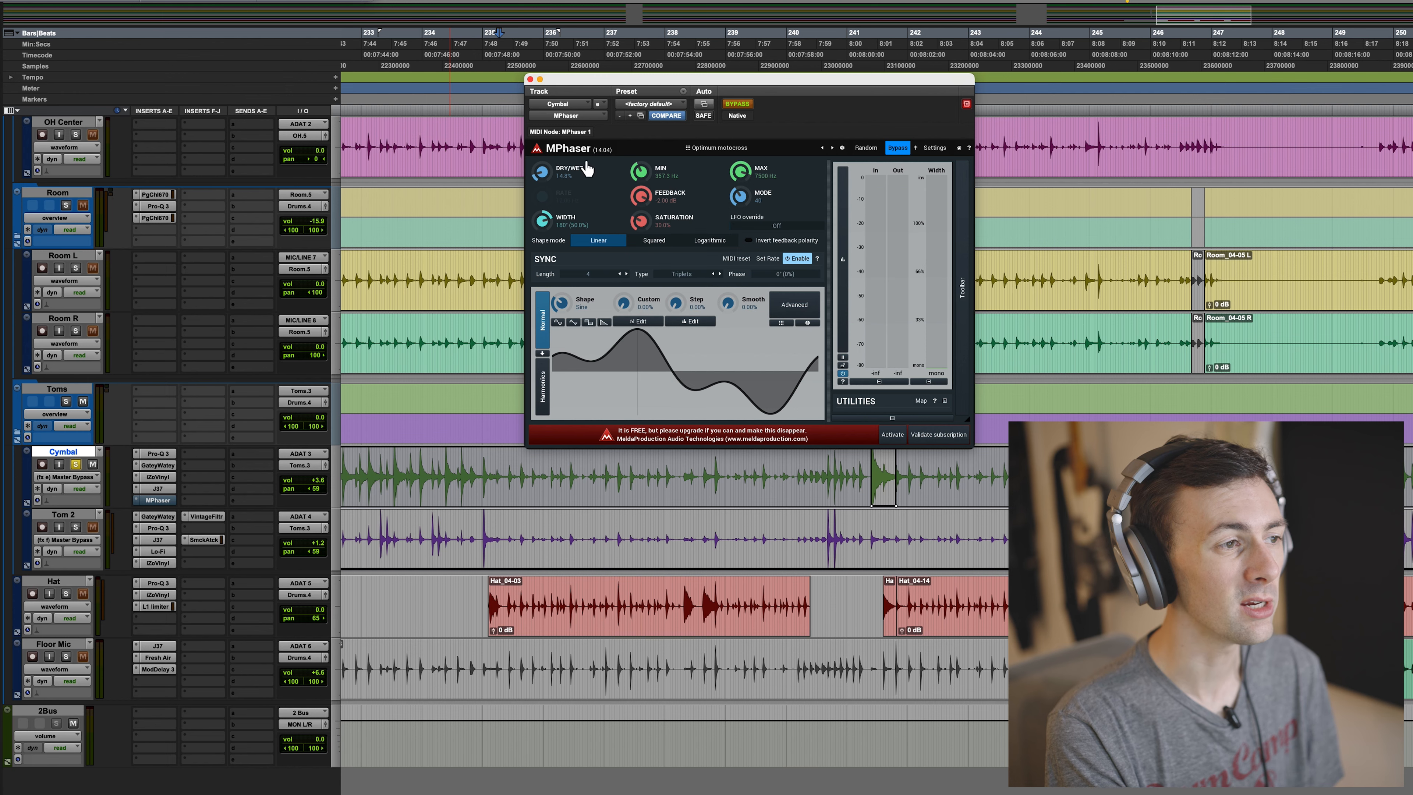
pyautogui.click(530, 80)
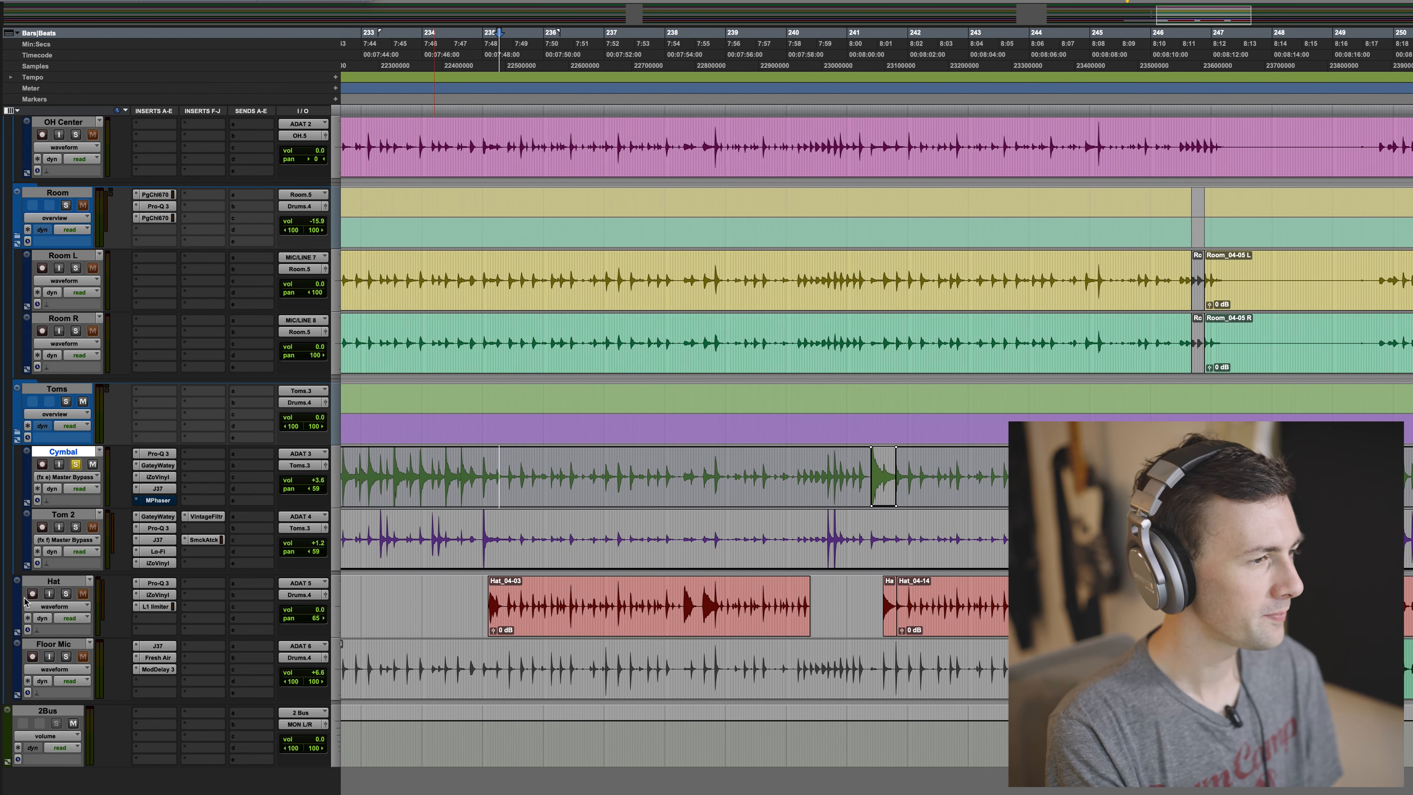
pyautogui.click(77, 464)
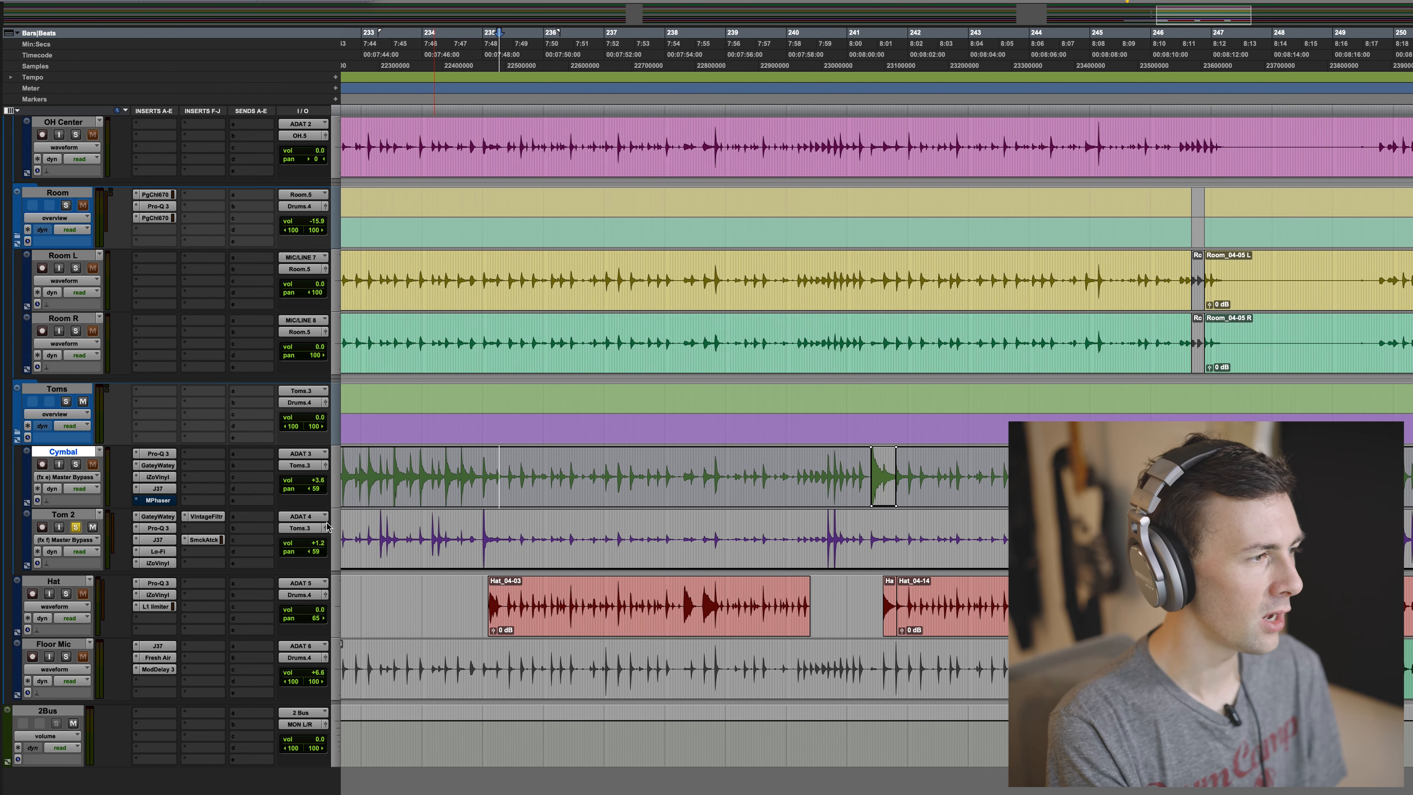
# Place the edit cursor around bar 230 on Tom 2 and audition the soloed track with its plug-ins active.
pyautogui.press('super+bracketleft')
pyautogui.click(556, 535)
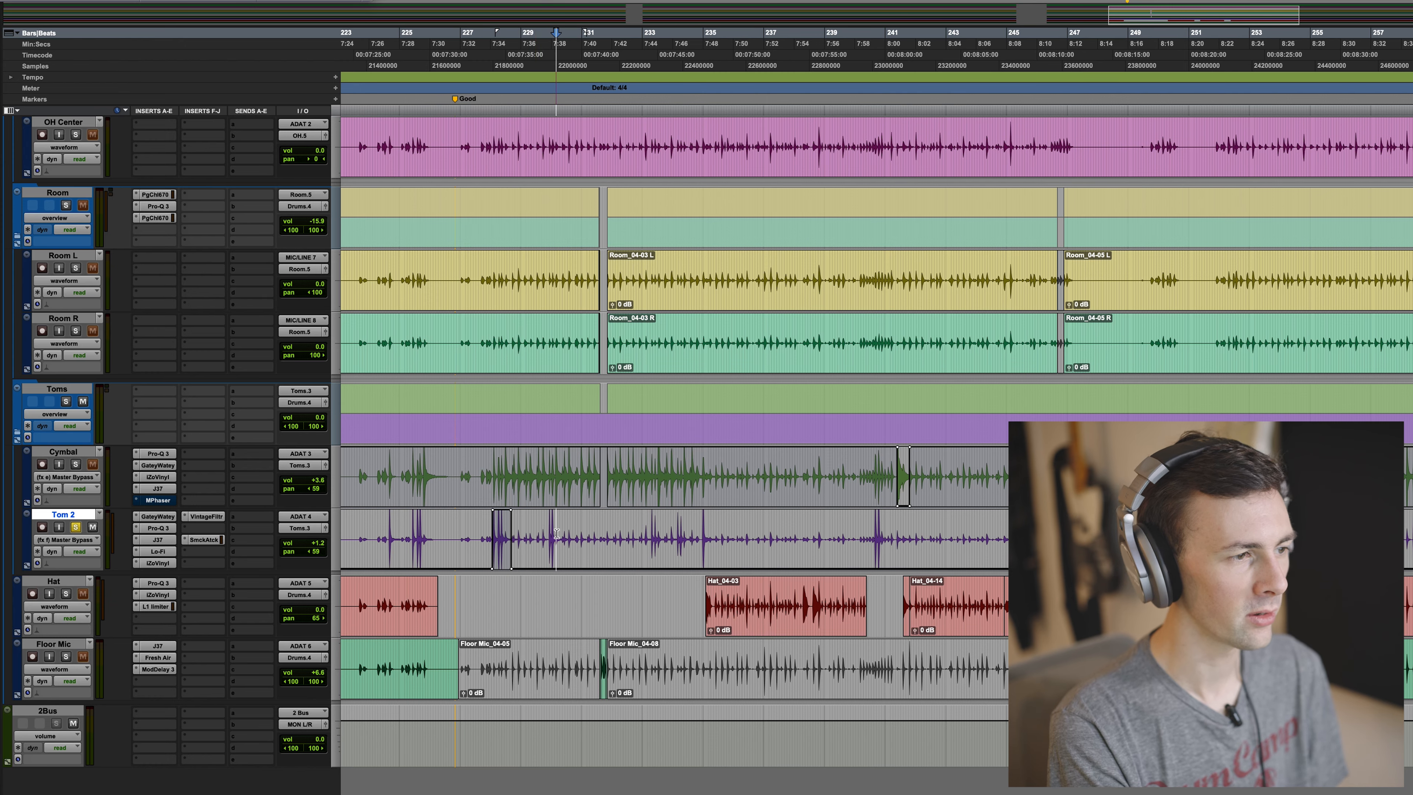
pyautogui.press('t')
pyautogui.press('t')
pyautogui.press('r')
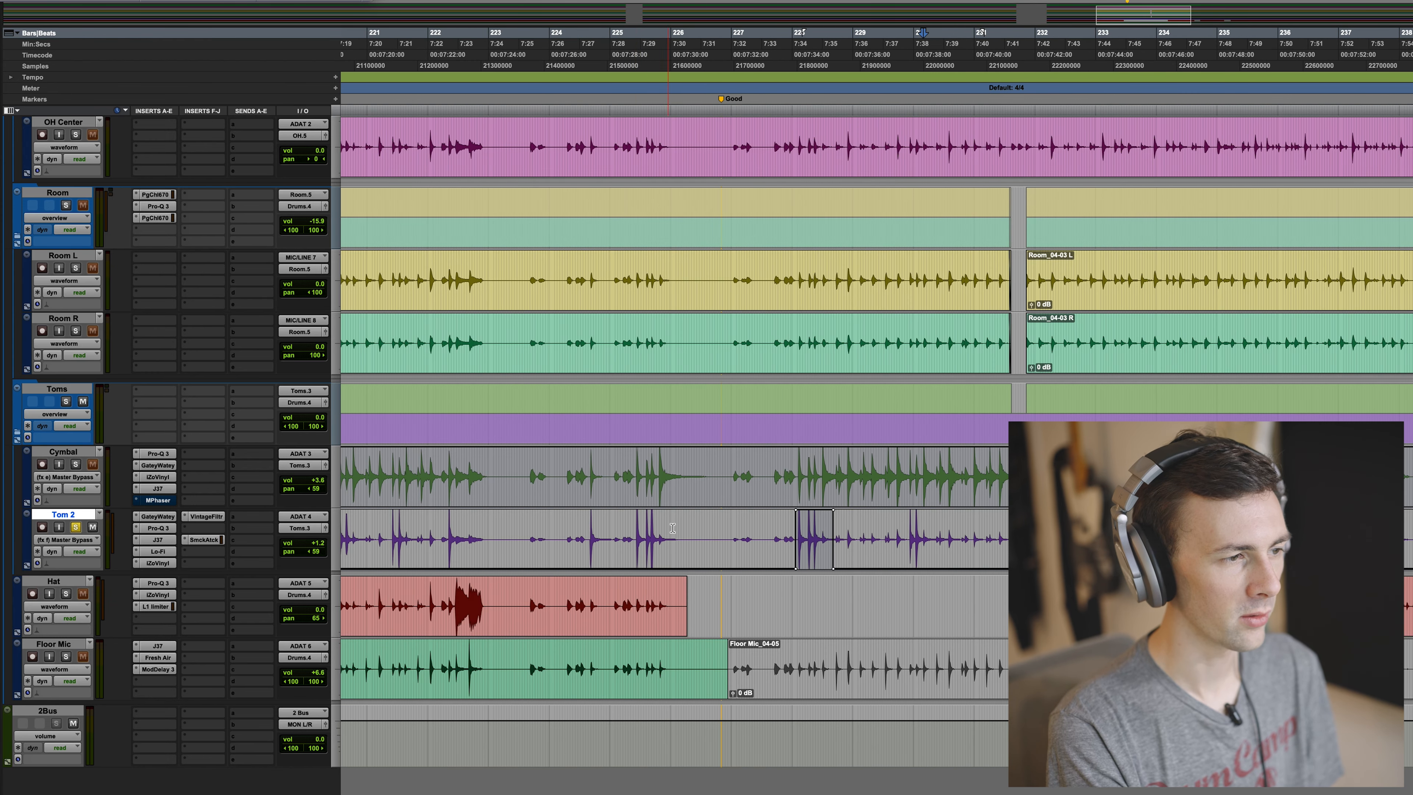
pyautogui.press('space')
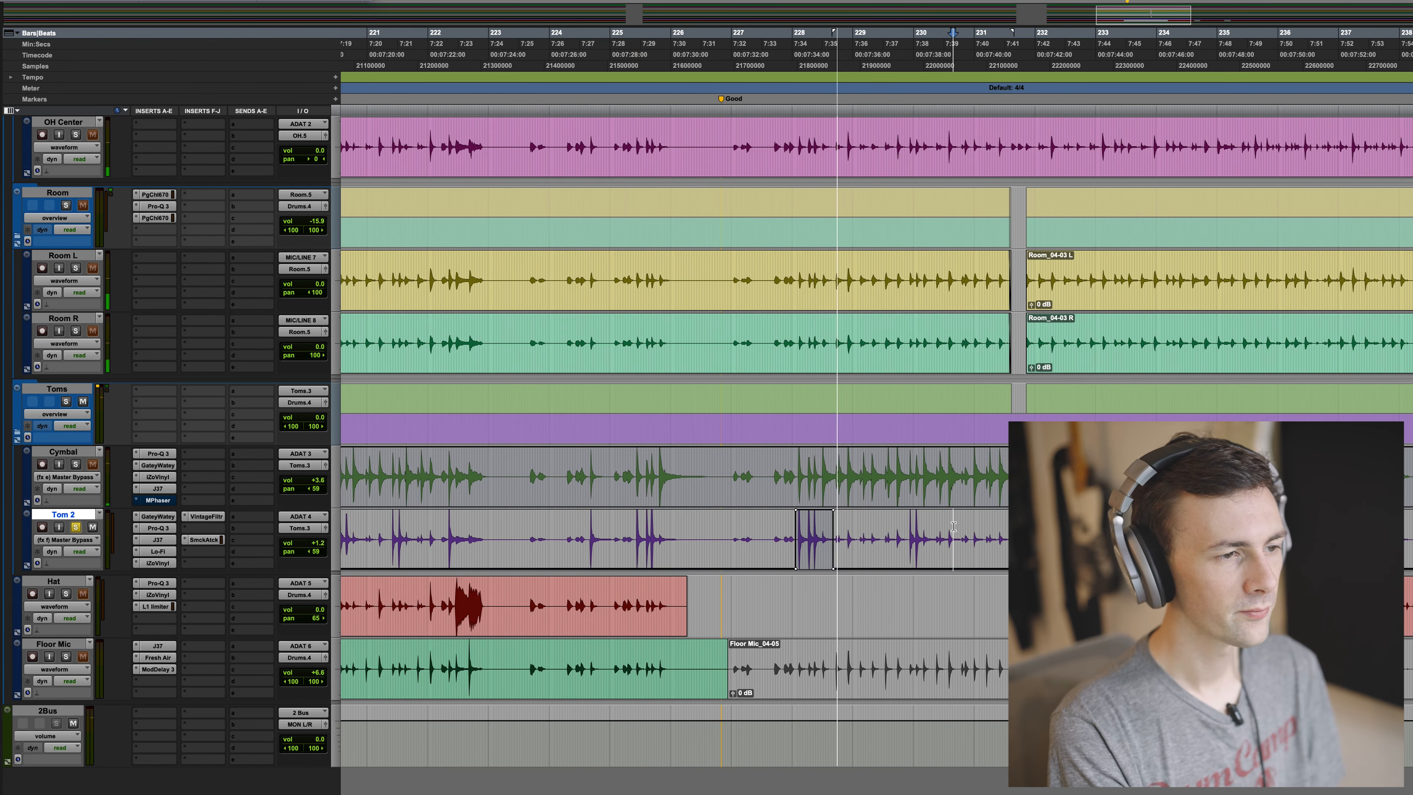
# Bypass the plug-ins on the Tom 2 track, from GateyWatey through iZotope Vinyl plus Vintage Filter and Smack Attack.
pyautogui.press('t')
pyautogui.keyDown('super'); pyautogui.click(189, 541); pyautogui.keyUp('super')
pyautogui.keyDown('super'); pyautogui.click(199, 514); pyautogui.keyUp('super')
pyautogui.keyDown('super'); pyautogui.click(158, 563); pyautogui.keyUp('super')
pyautogui.keyDown('super'); pyautogui.click(158, 551); pyautogui.keyUp('super')
pyautogui.keyDown('super'); pyautogui.click(157, 540); pyautogui.keyUp('super')
pyautogui.keyDown('super'); pyautogui.click(161, 528); pyautogui.keyUp('super')
pyautogui.keyDown('super'); pyautogui.click(165, 517); pyautogui.keyUp('super')
pyautogui.keyDown('super'); pyautogui.click(201, 516); pyautogui.keyUp('super')
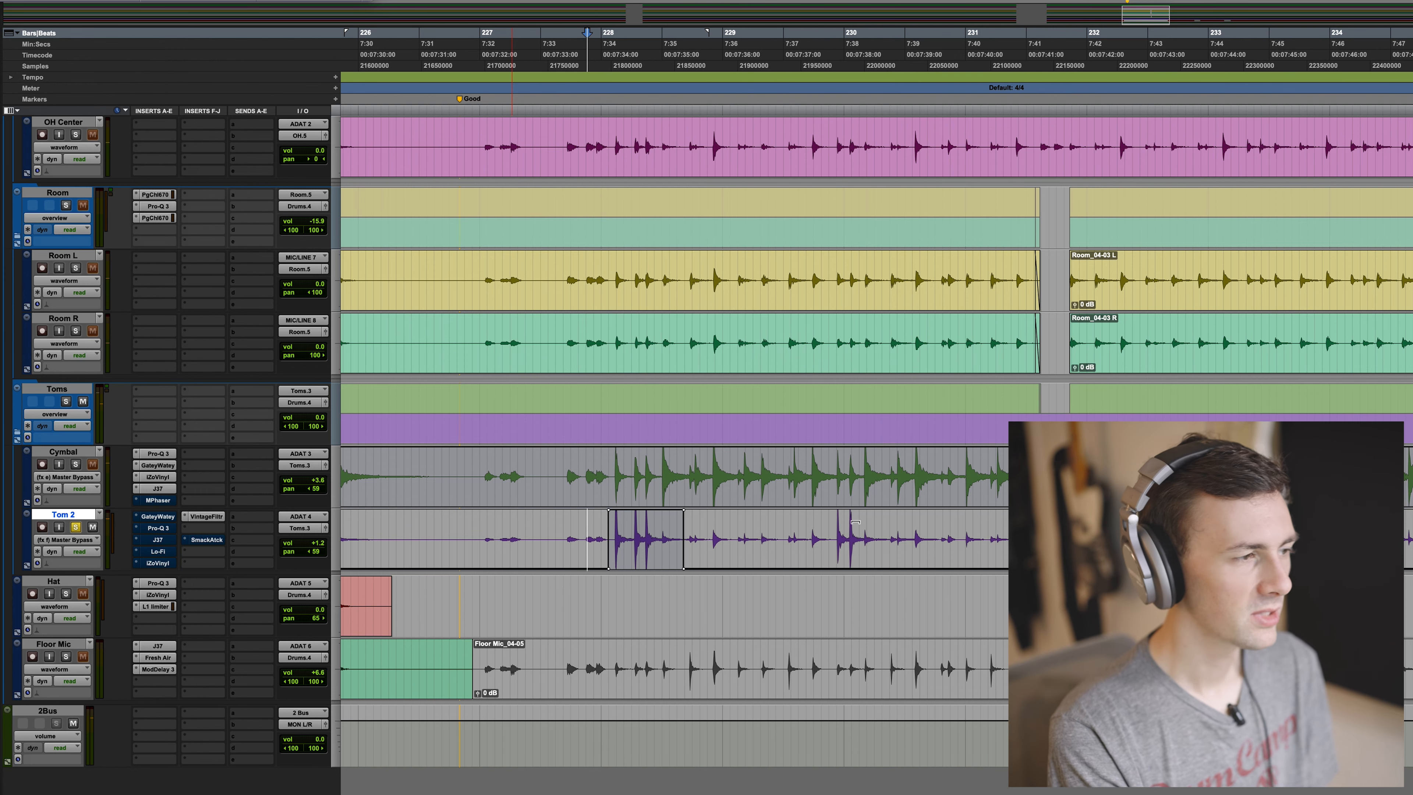
# Take GateyWatey and Pro-Q 3 on Tom 2 out of bypass, and play the track to audition them.
pyautogui.click(158, 516)
pyautogui.click(738, 105)
pyautogui.click(158, 516)
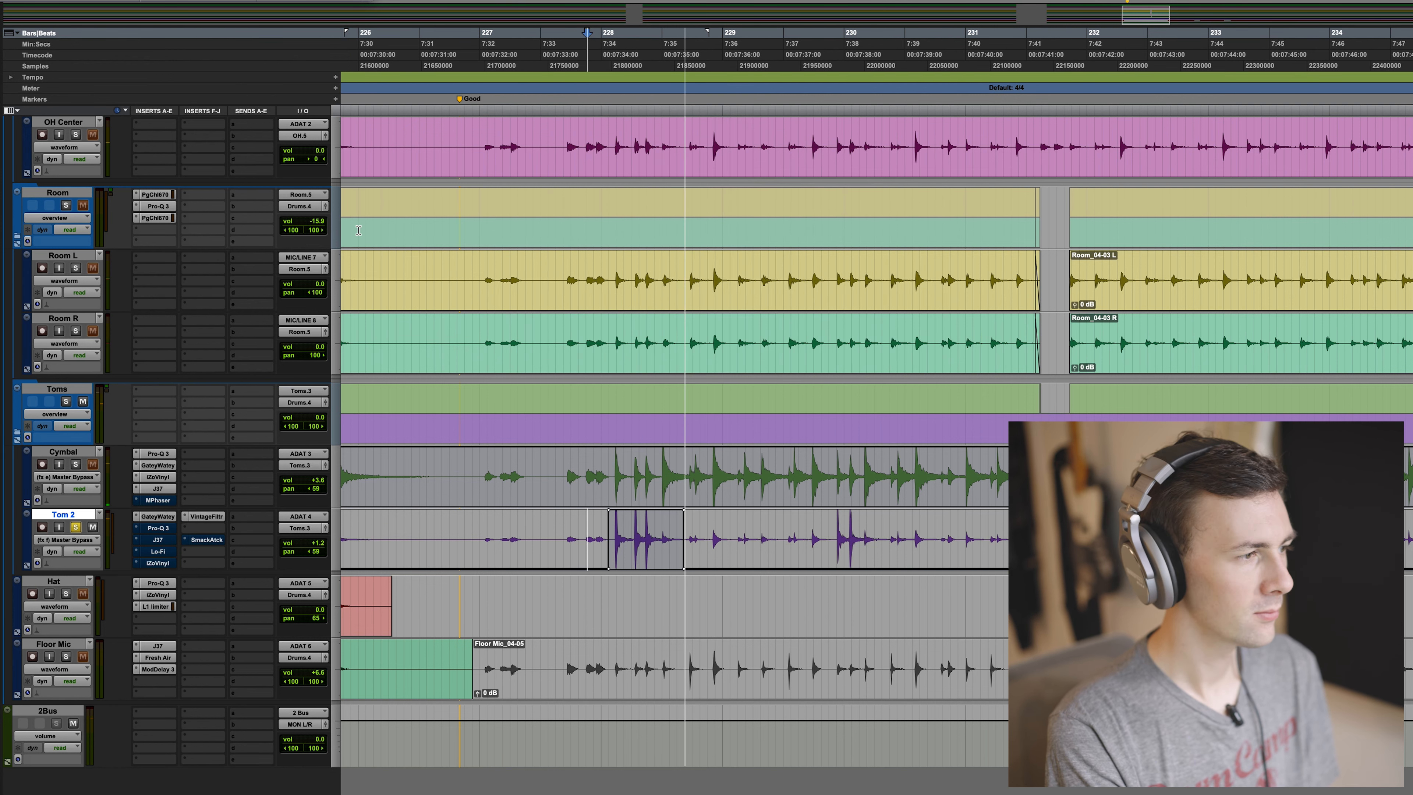
pyautogui.click(158, 527)
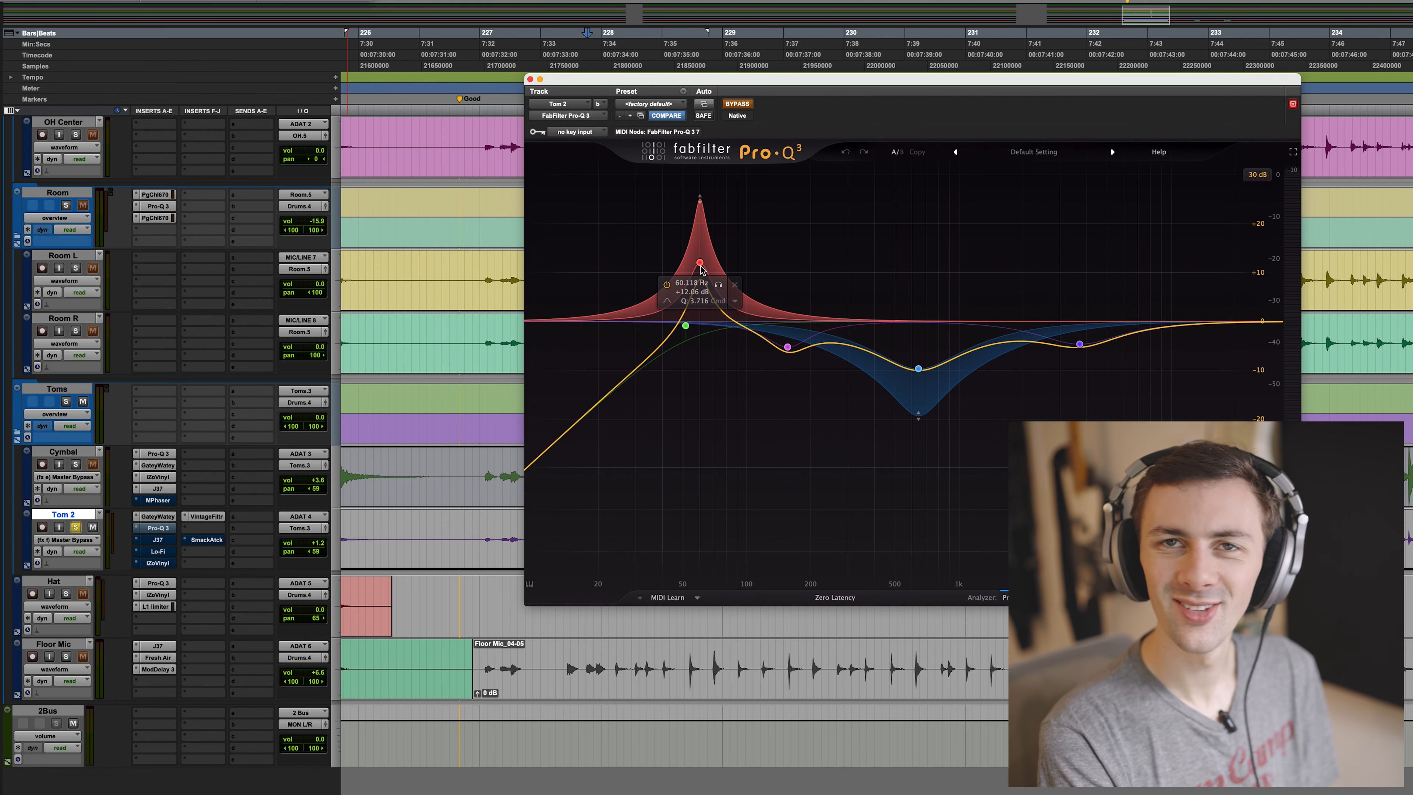
pyautogui.click(735, 104)
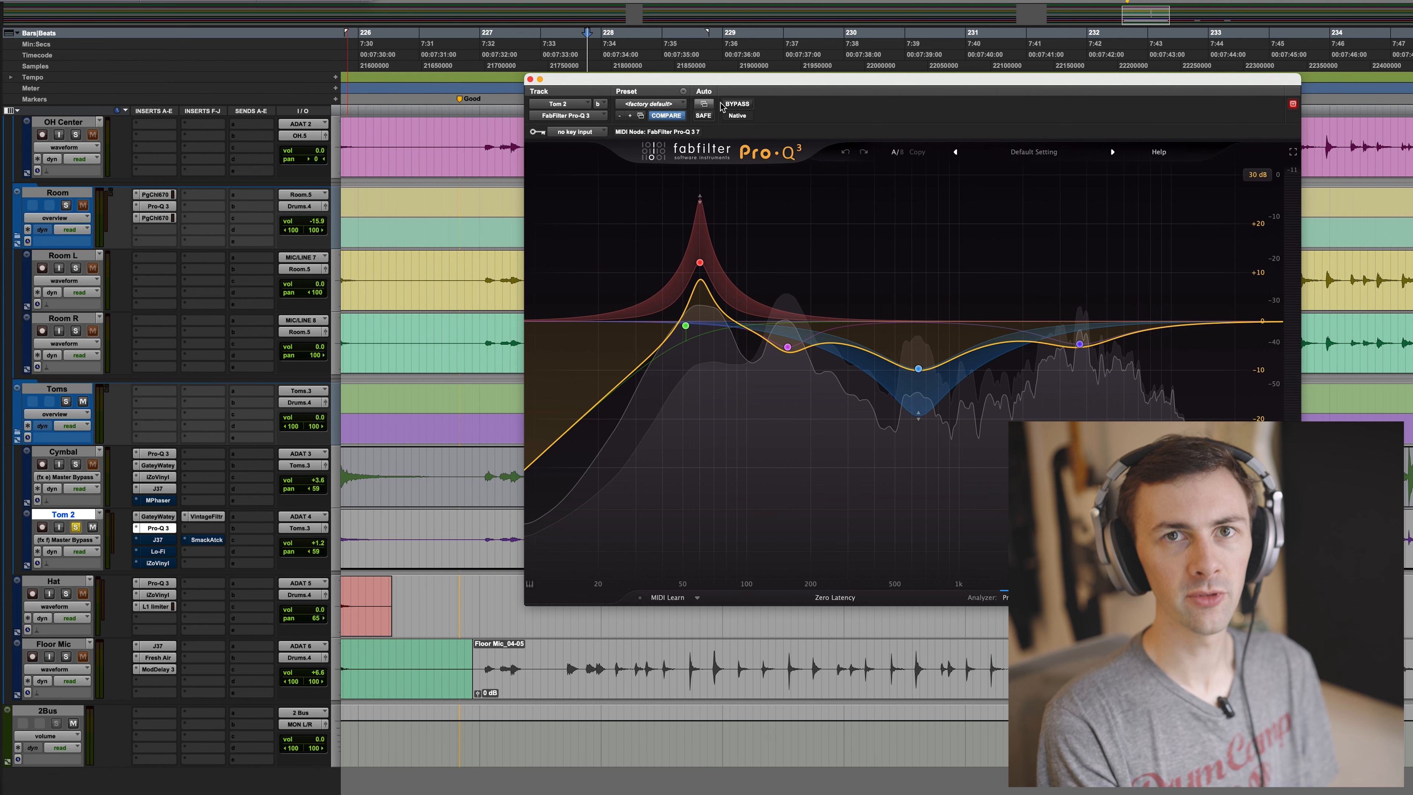
pyautogui.press('space')
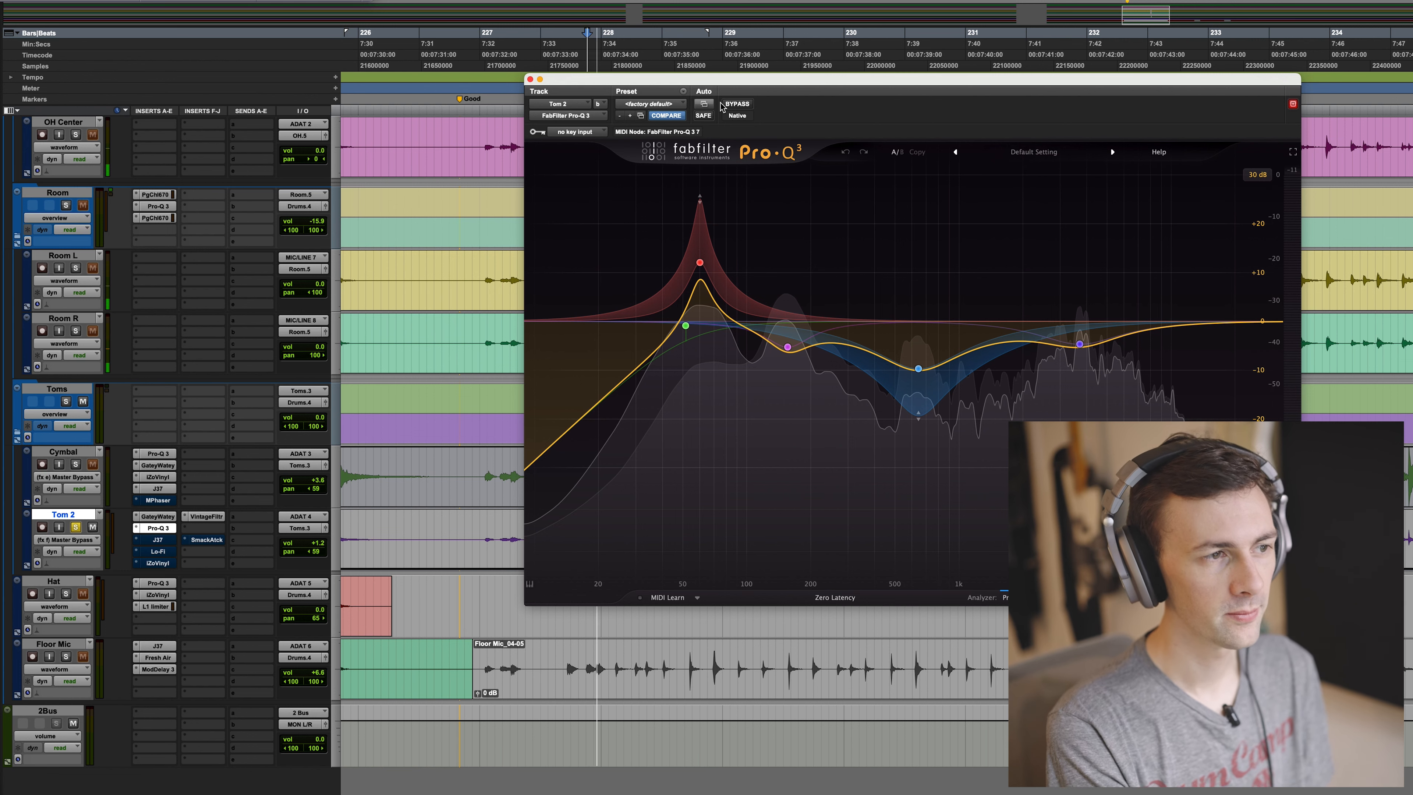
# Re-enable the J37 and Lo-Fi on Tom 2, move the plug-in window off the waveforms, and audition the track.
pyautogui.click(158, 540)
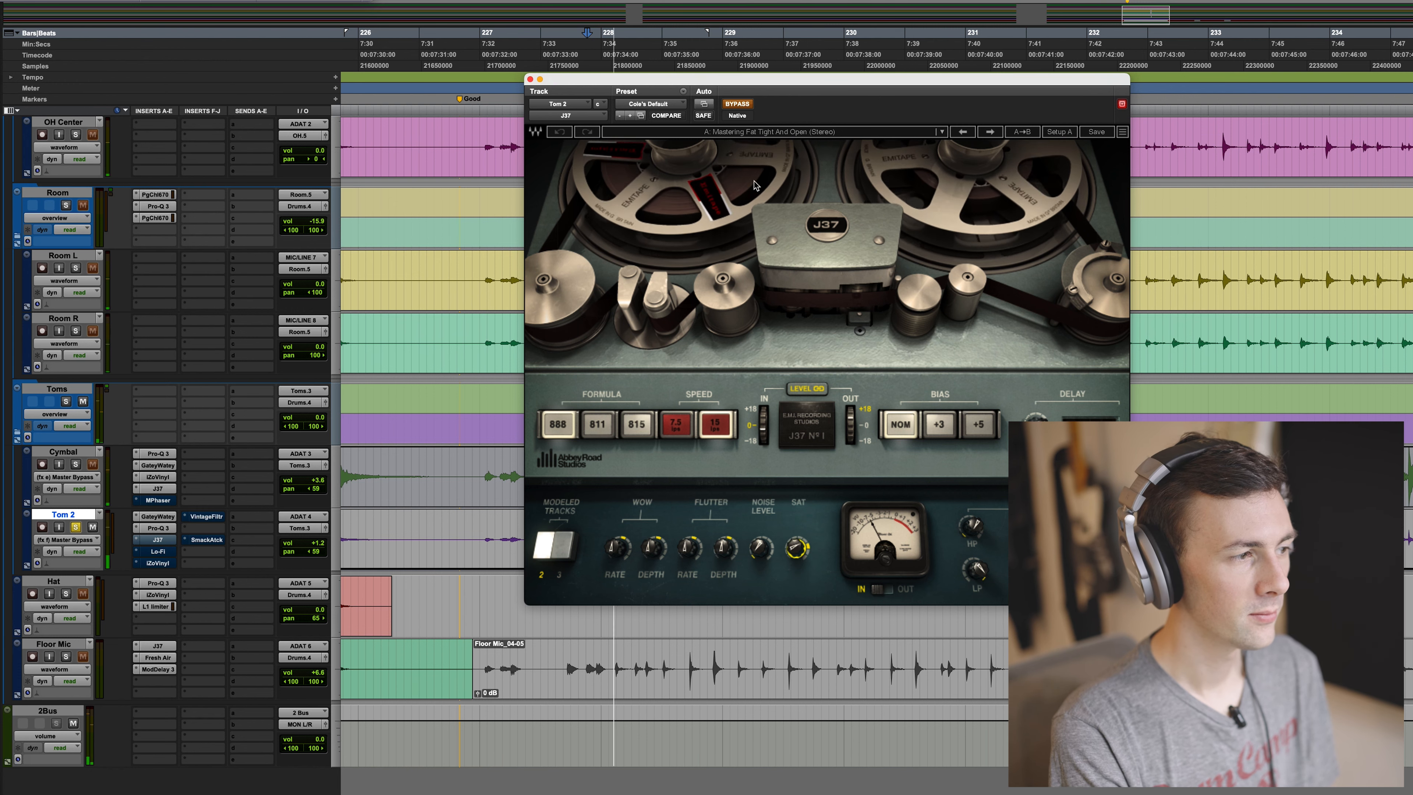
pyautogui.click(733, 105)
pyautogui.moveTo(727, 80); pyautogui.dragTo(505, 4)
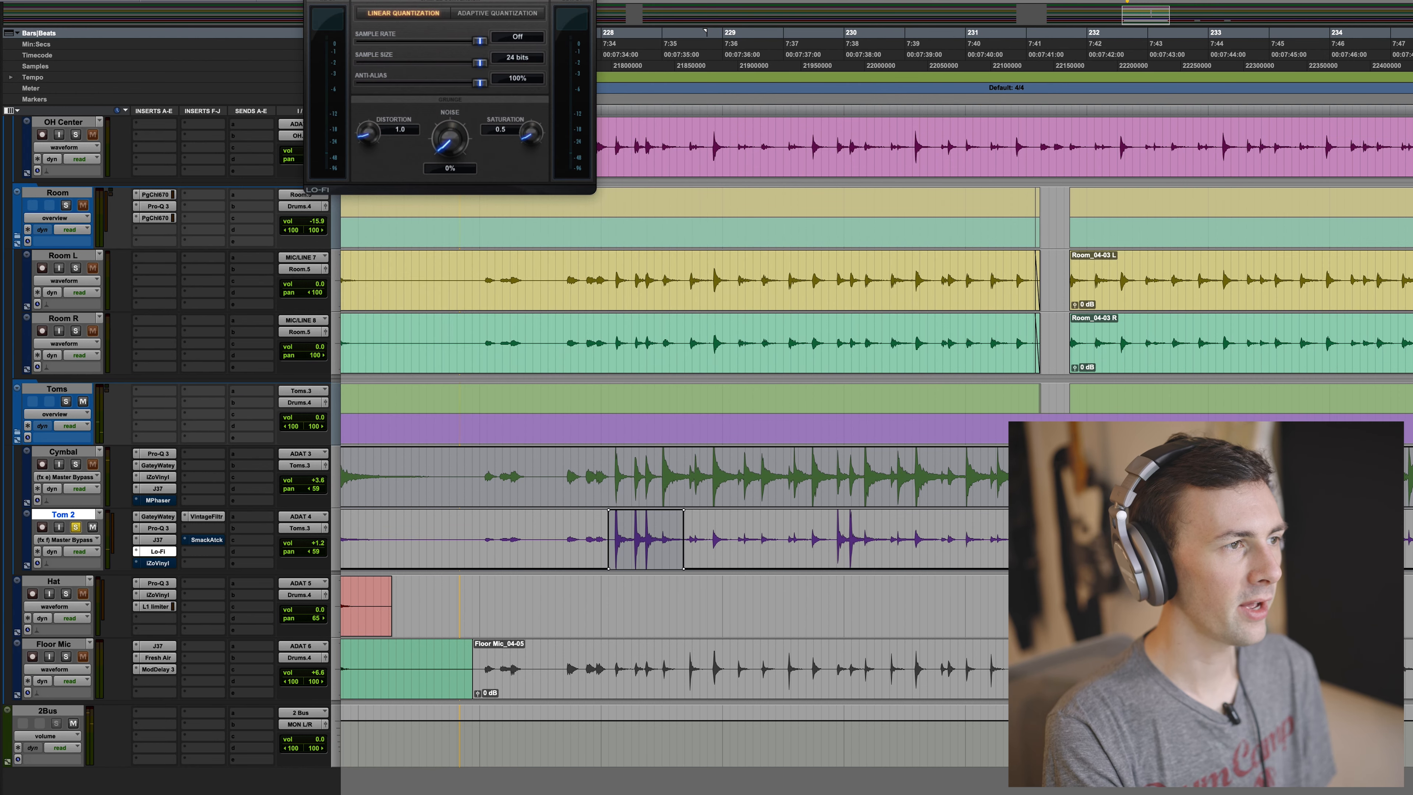
pyautogui.moveTo(532, 0); pyautogui.dragTo(612, 8)
pyautogui.press('space')
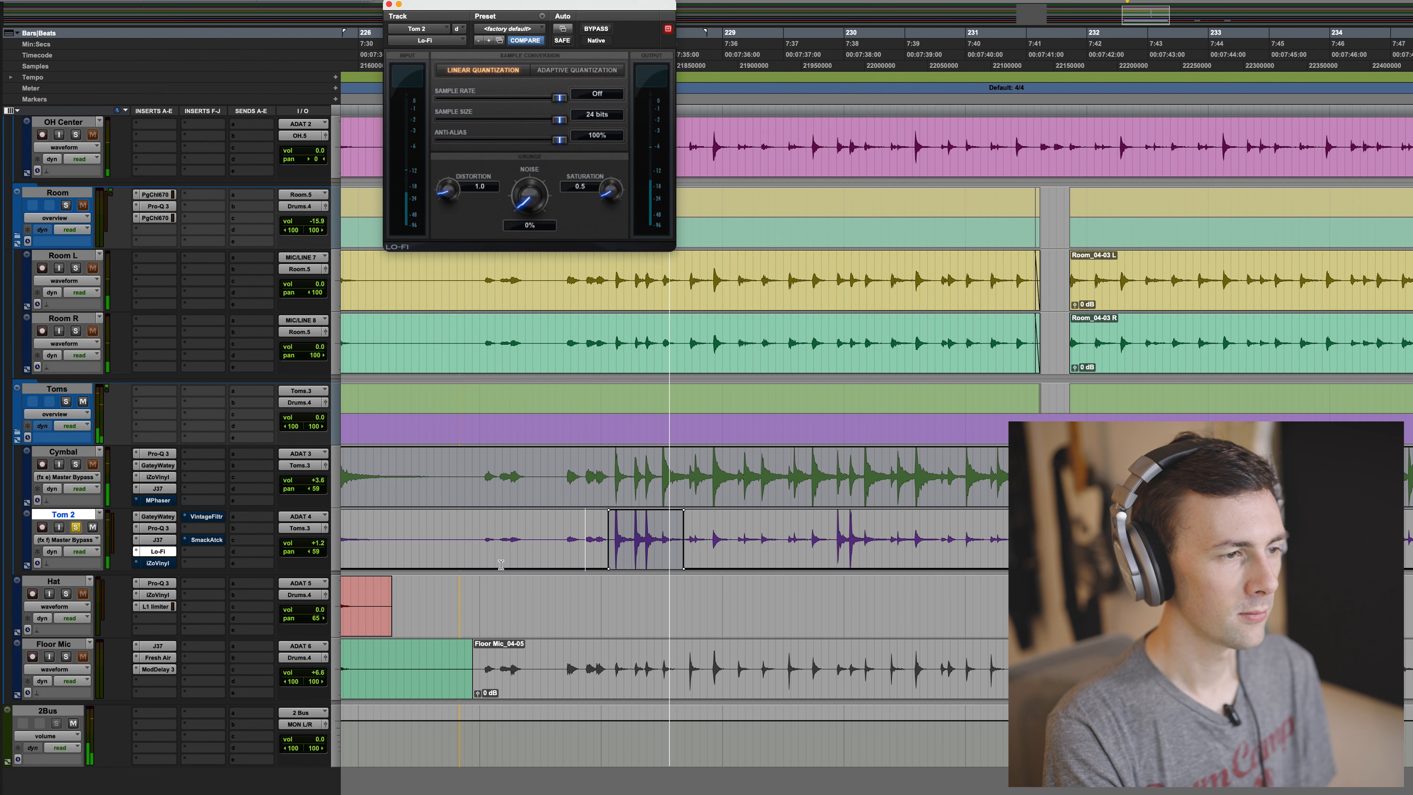
pyautogui.press('space')
# Take iZotope Vinyl on Tom 2 out of bypass and audition the track, continuing from just before bar 230.
pyautogui.click(151, 563)
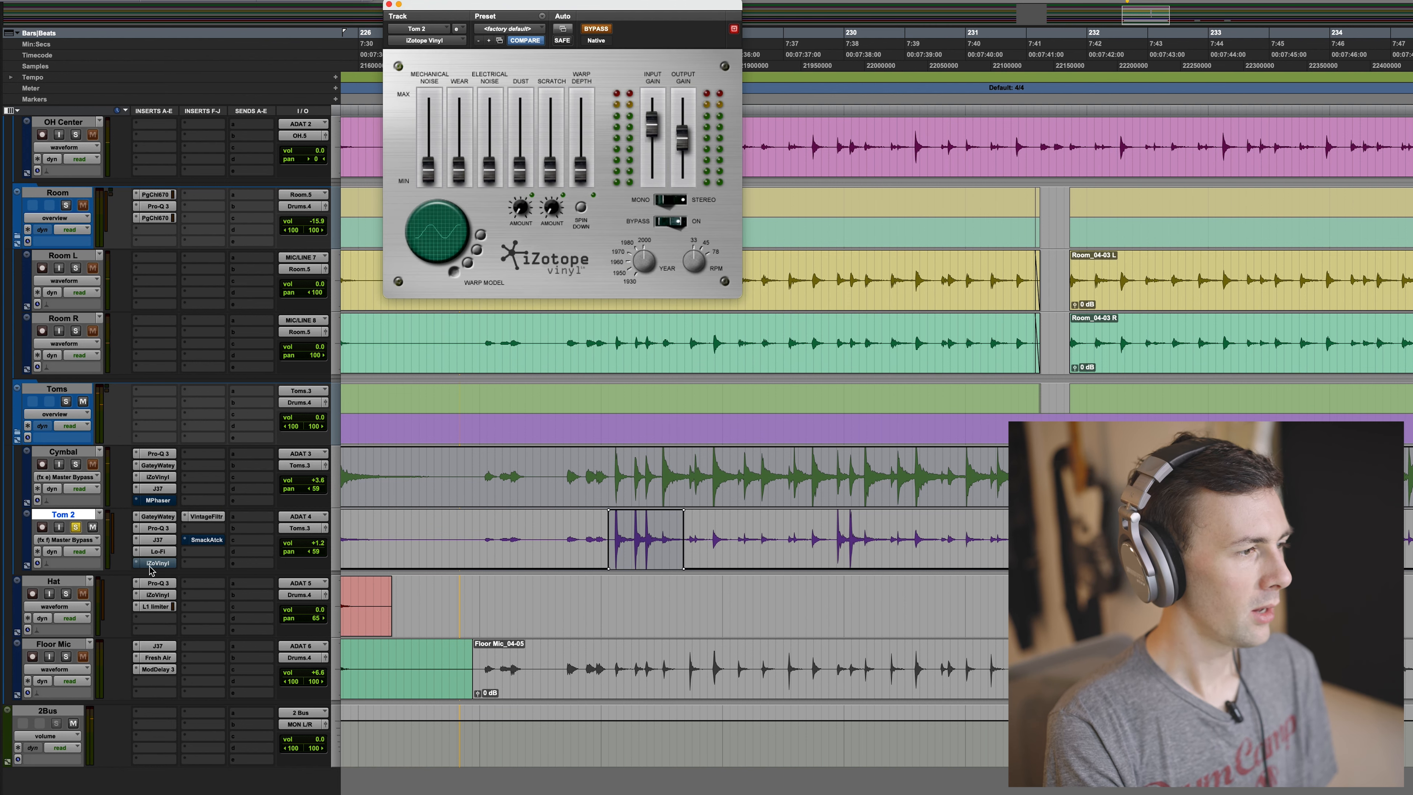
pyautogui.click(595, 29)
pyautogui.press('space')
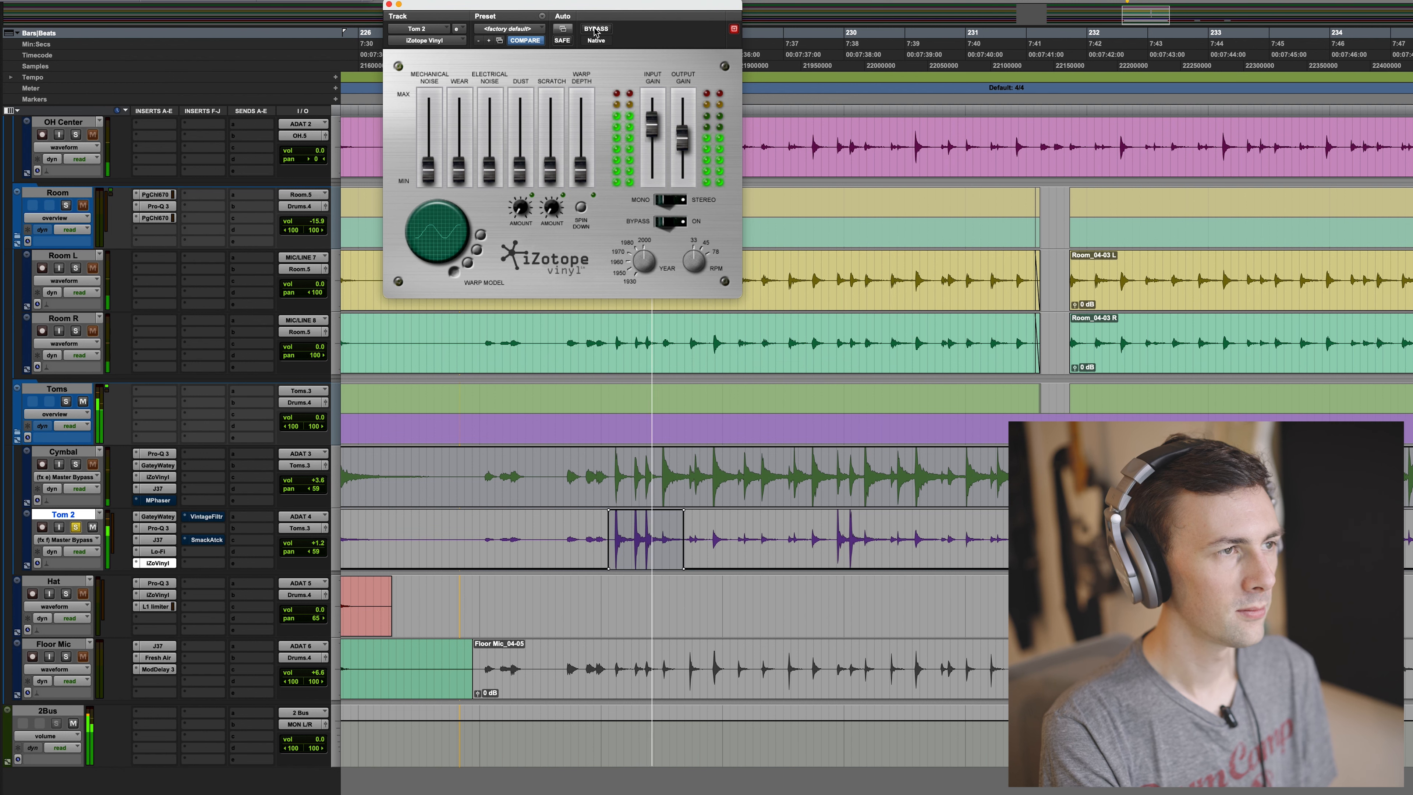
pyautogui.keyDown('super'); pyautogui.click(205, 517); pyautogui.keyUp('super')
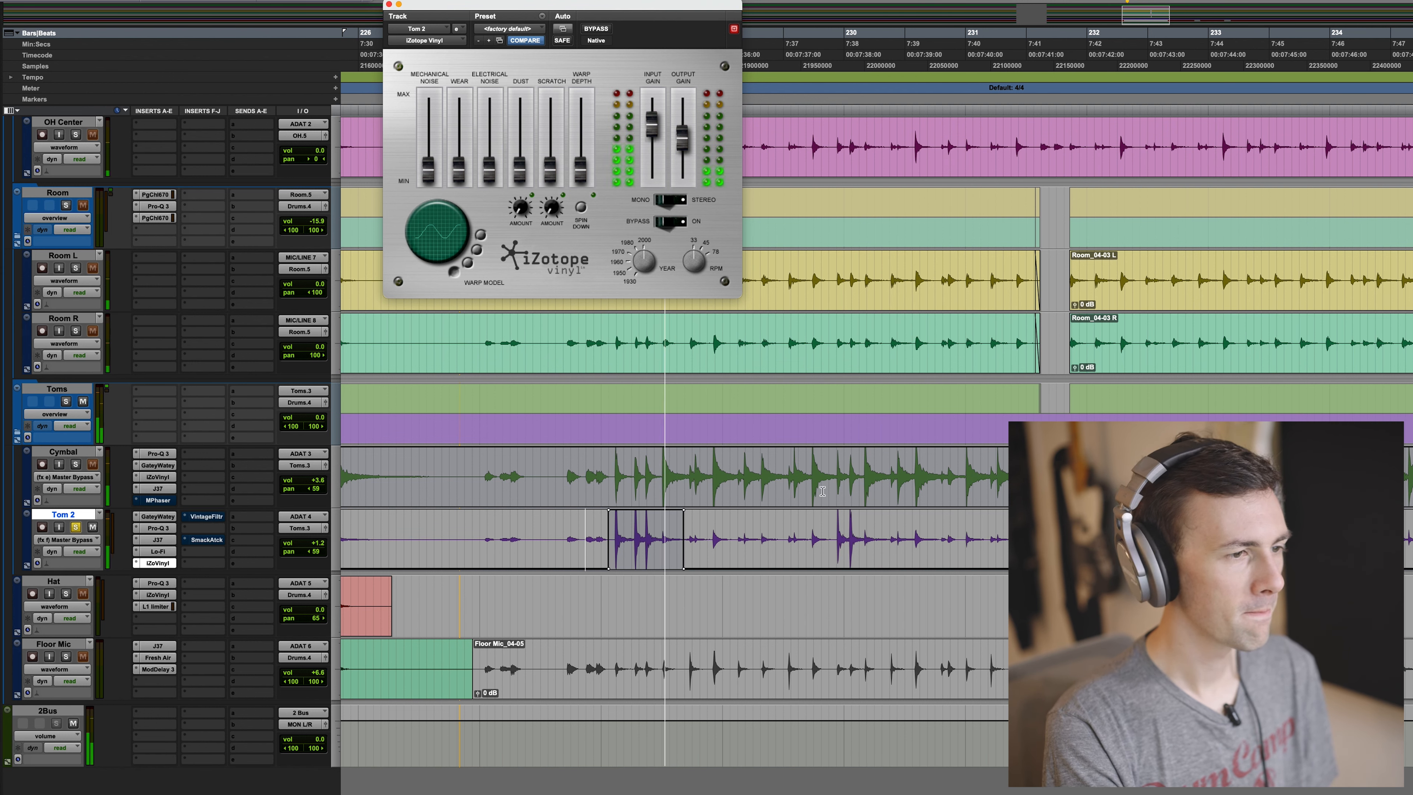
pyautogui.click(829, 539)
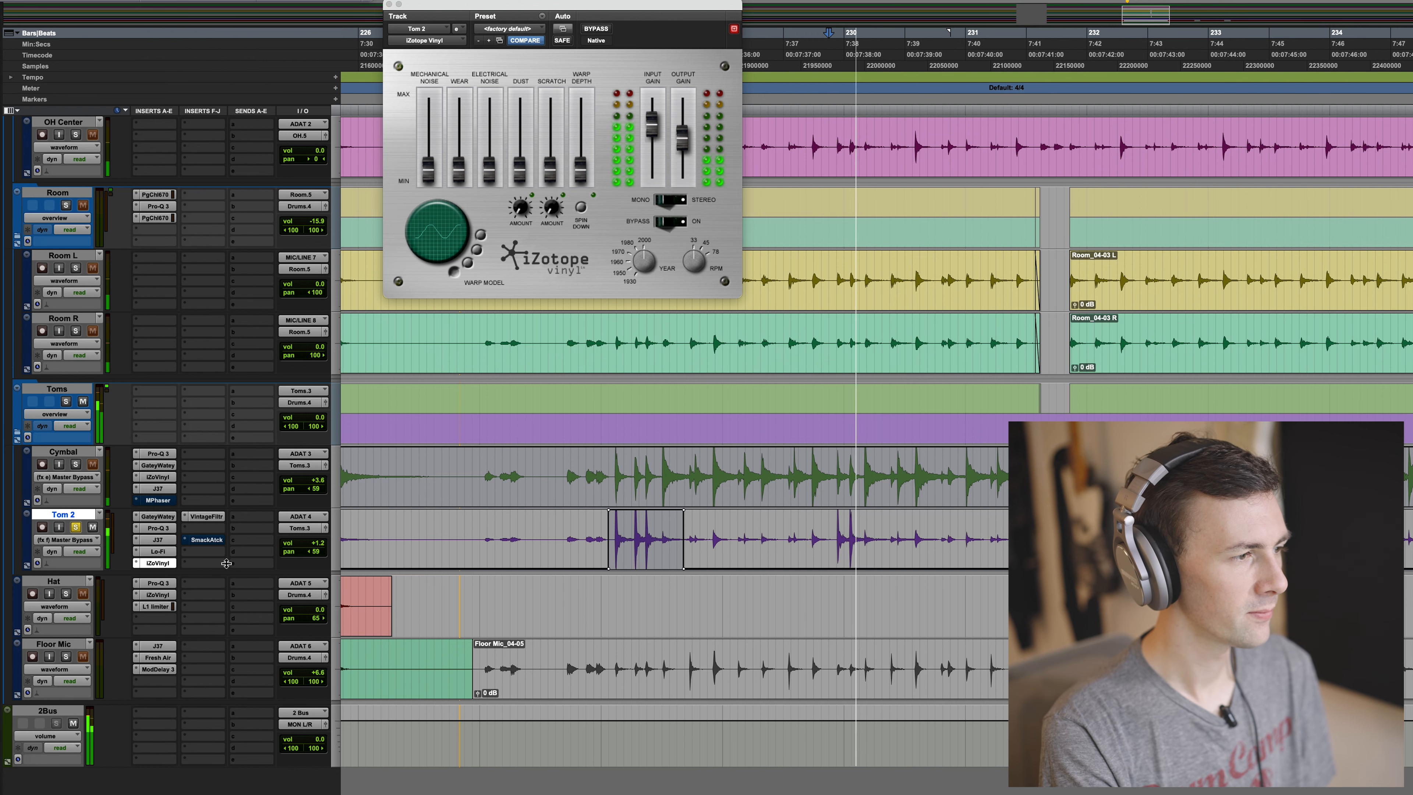
# Open the Vintage Filter on Tom 2, and play from just before bar 230 to compare it enabled and bypassed.
pyautogui.click(218, 517)
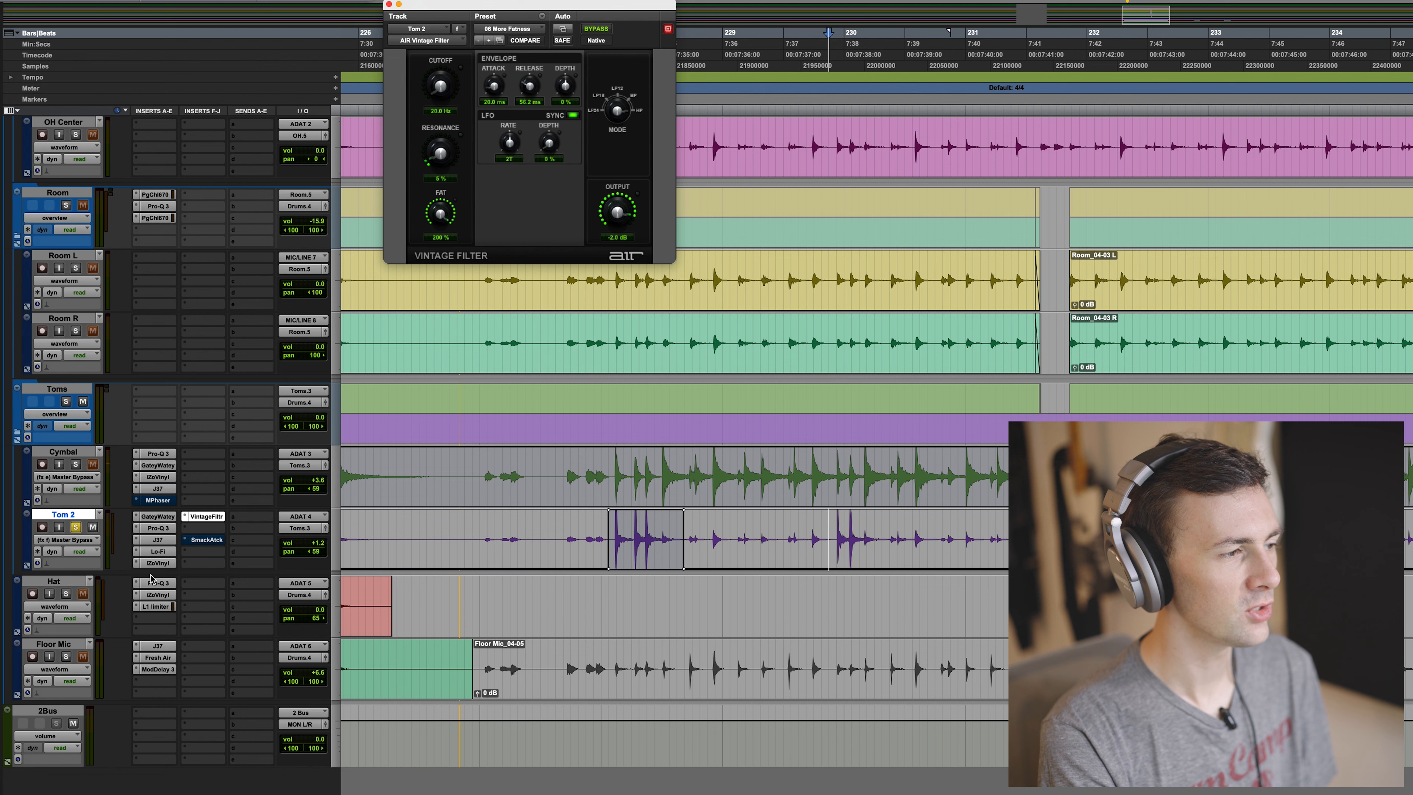
pyautogui.press('space')
pyautogui.press('space')
pyautogui.press('space')
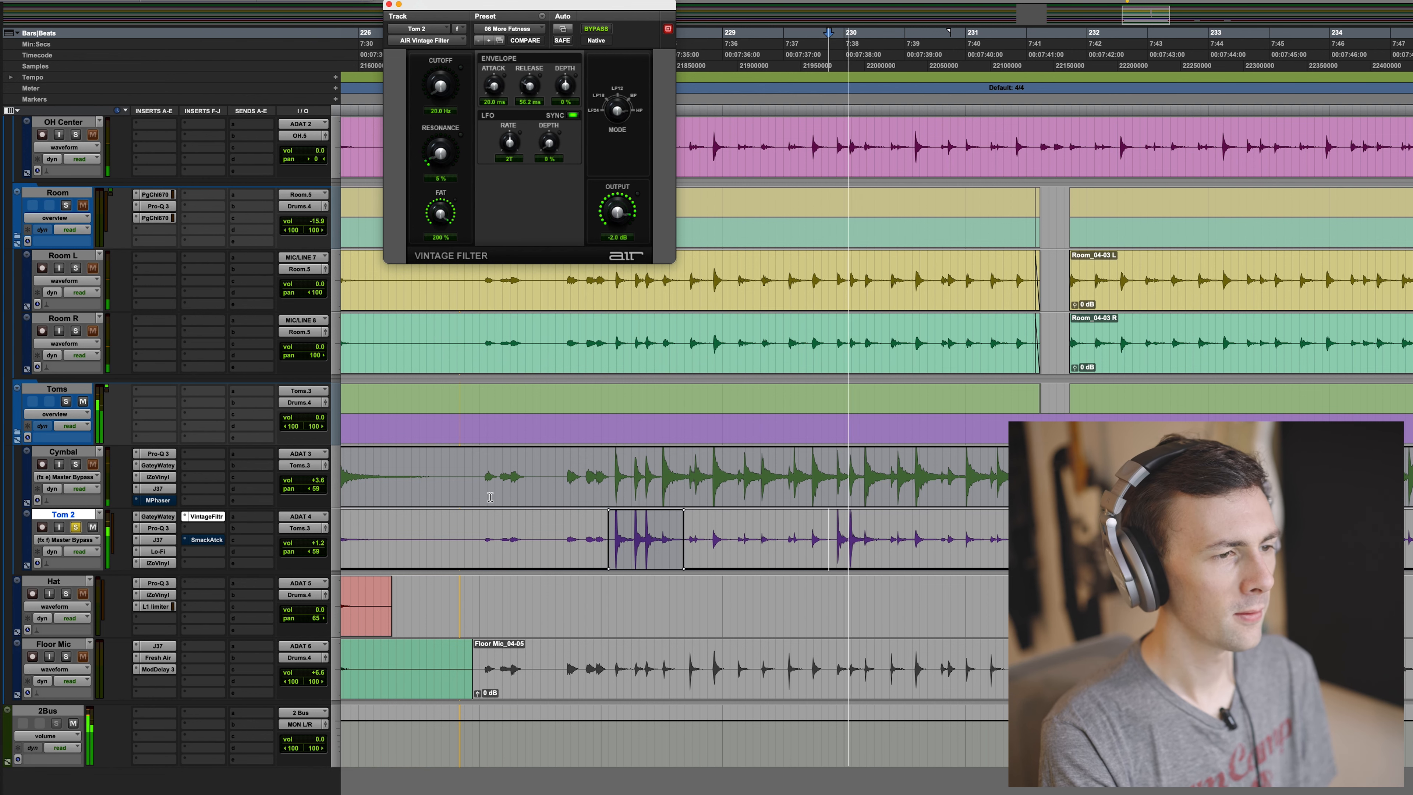
pyautogui.press('space')
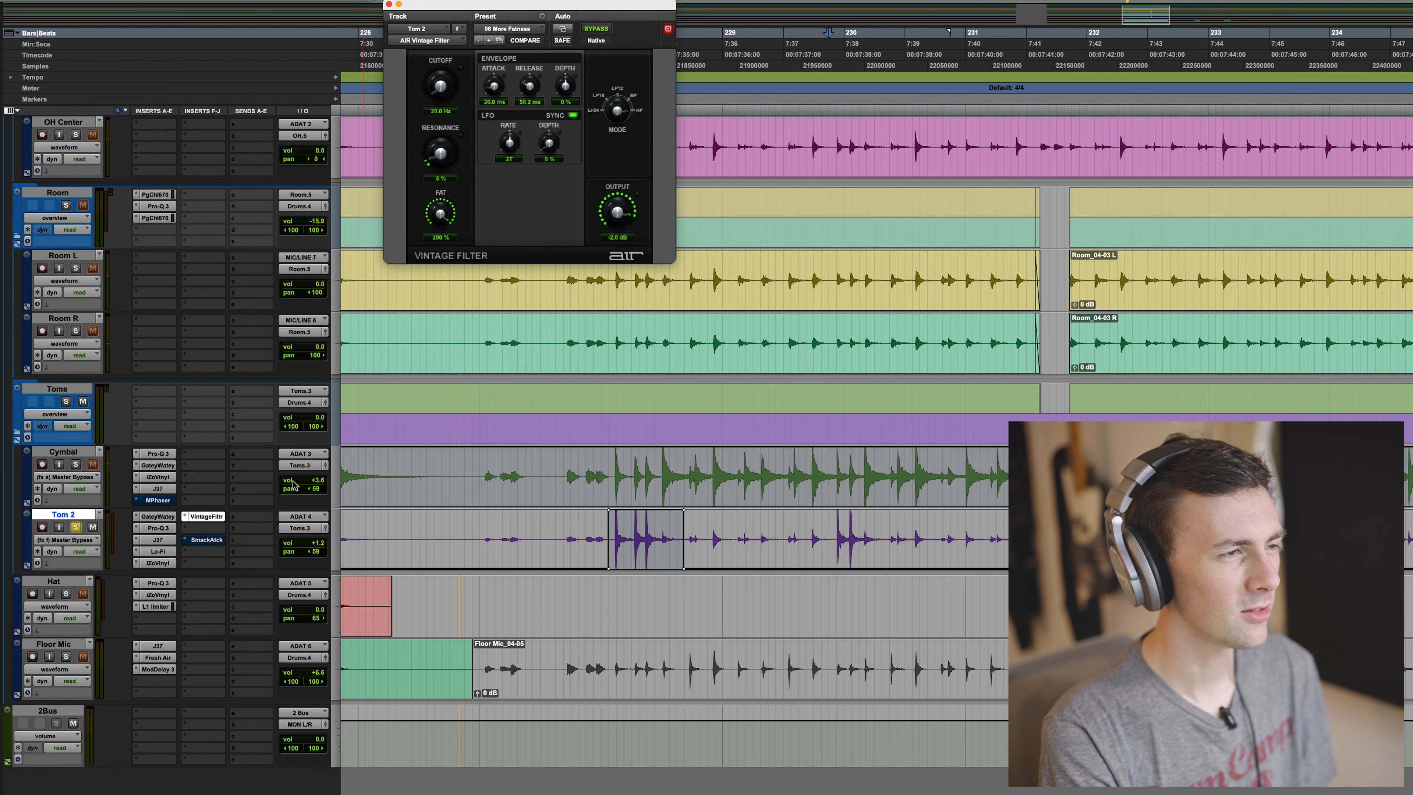
pyautogui.press('space')
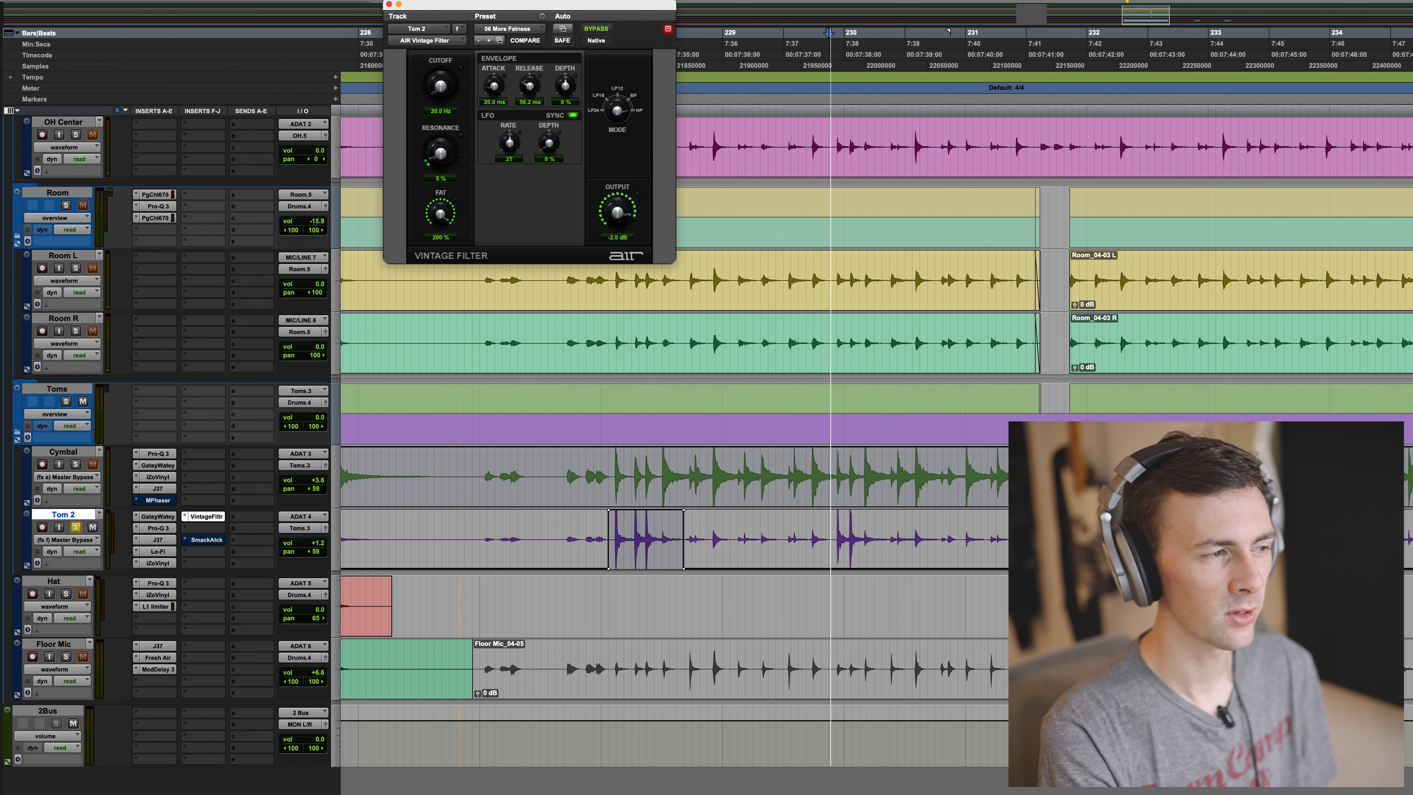
pyautogui.press('space')
pyautogui.click(596, 29)
pyautogui.press('space')
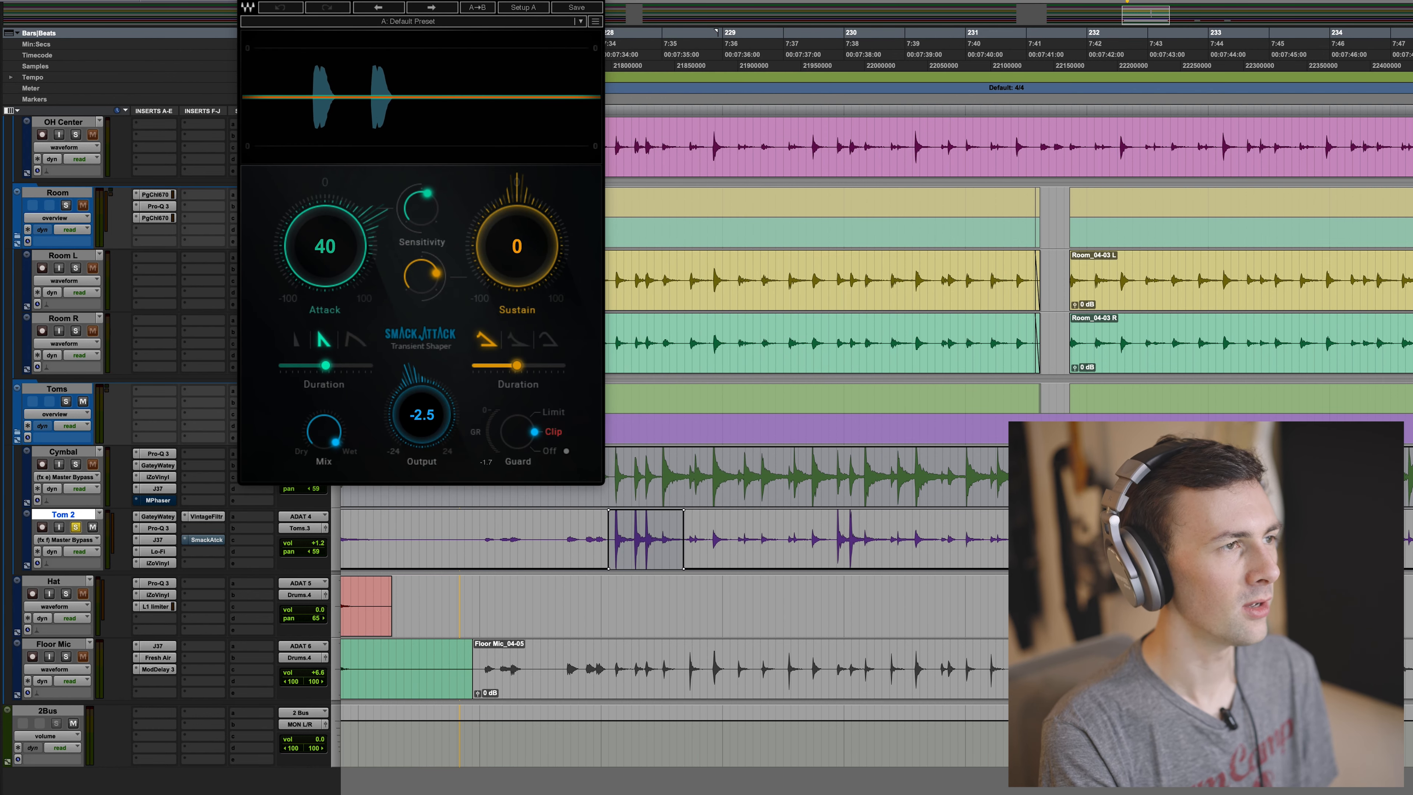
# Play Tom 2 from just before bar 228 to audition the Smack Attack transient shaper out of bypass.
pyautogui.press('space')
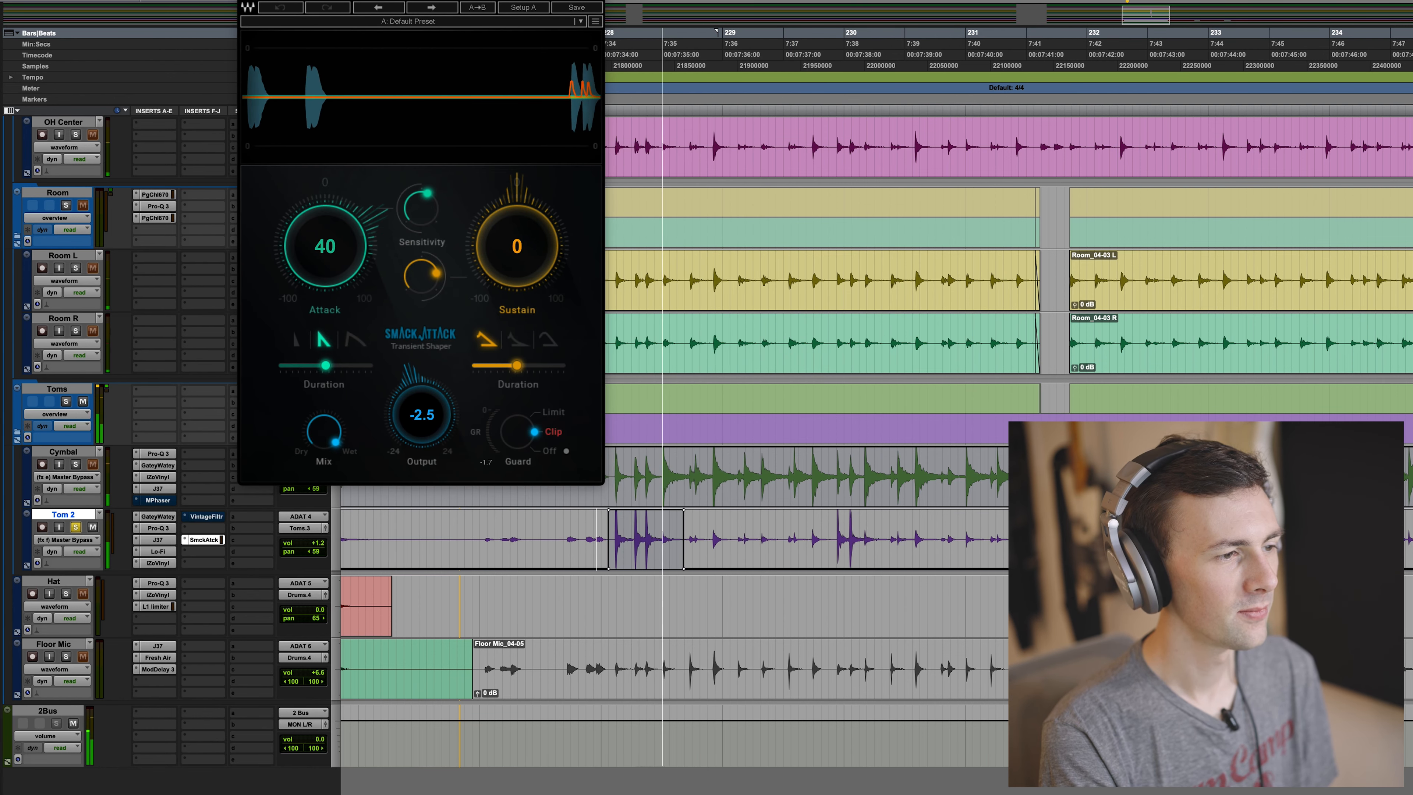
pyautogui.press('space')
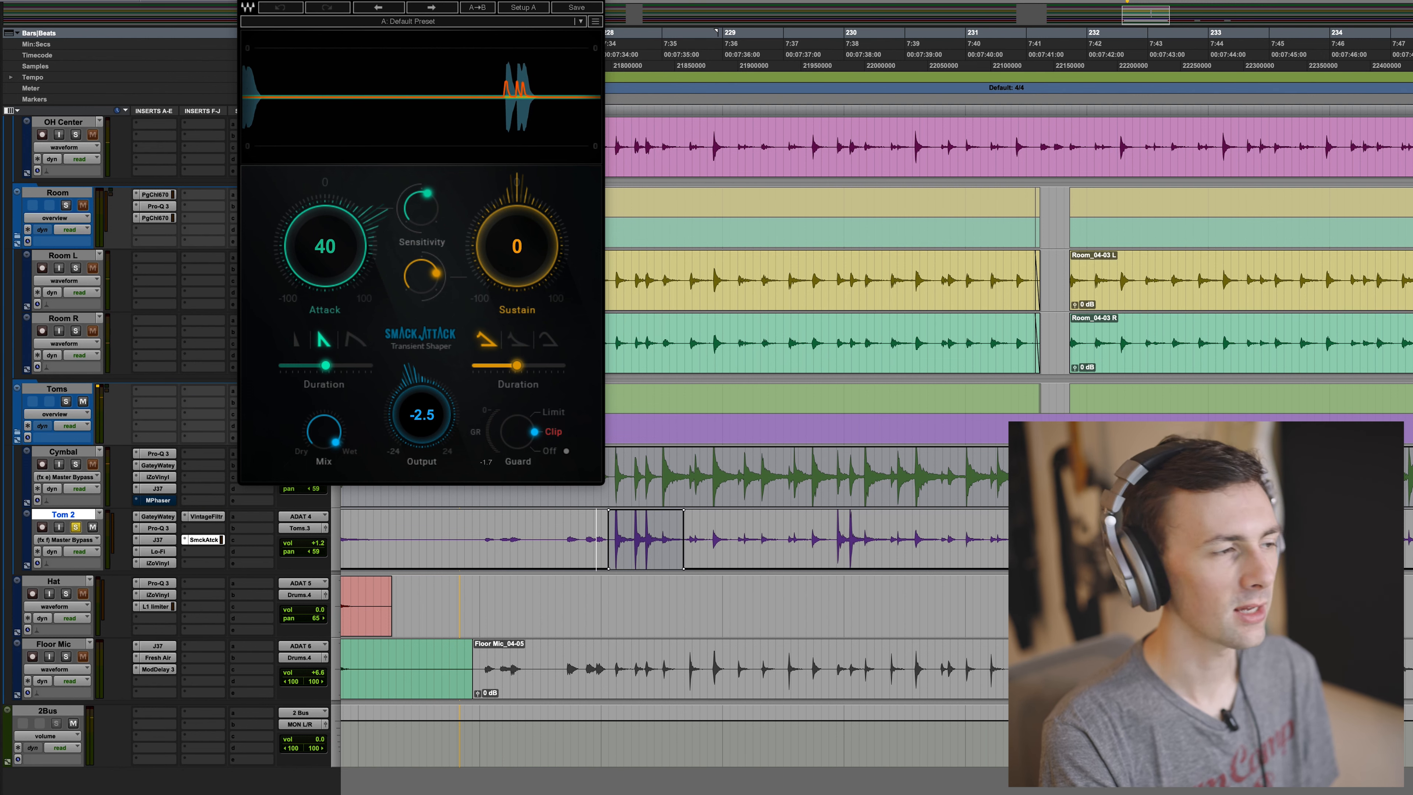
pyautogui.press('space')
pyautogui.press('space')
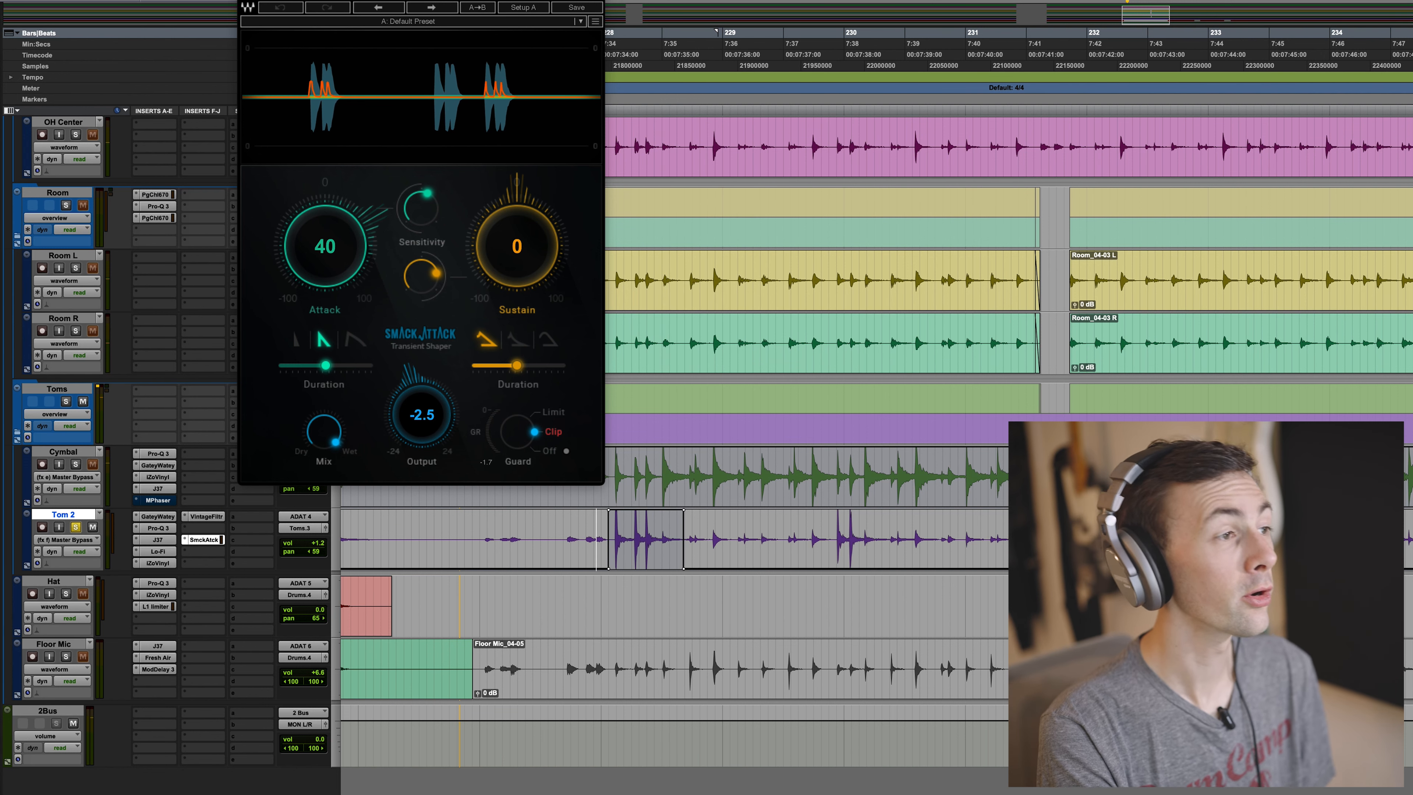
# Move the solo from Tom 2 to Hat, and play the Hat track from about bar 235.
pyautogui.click(76, 527)
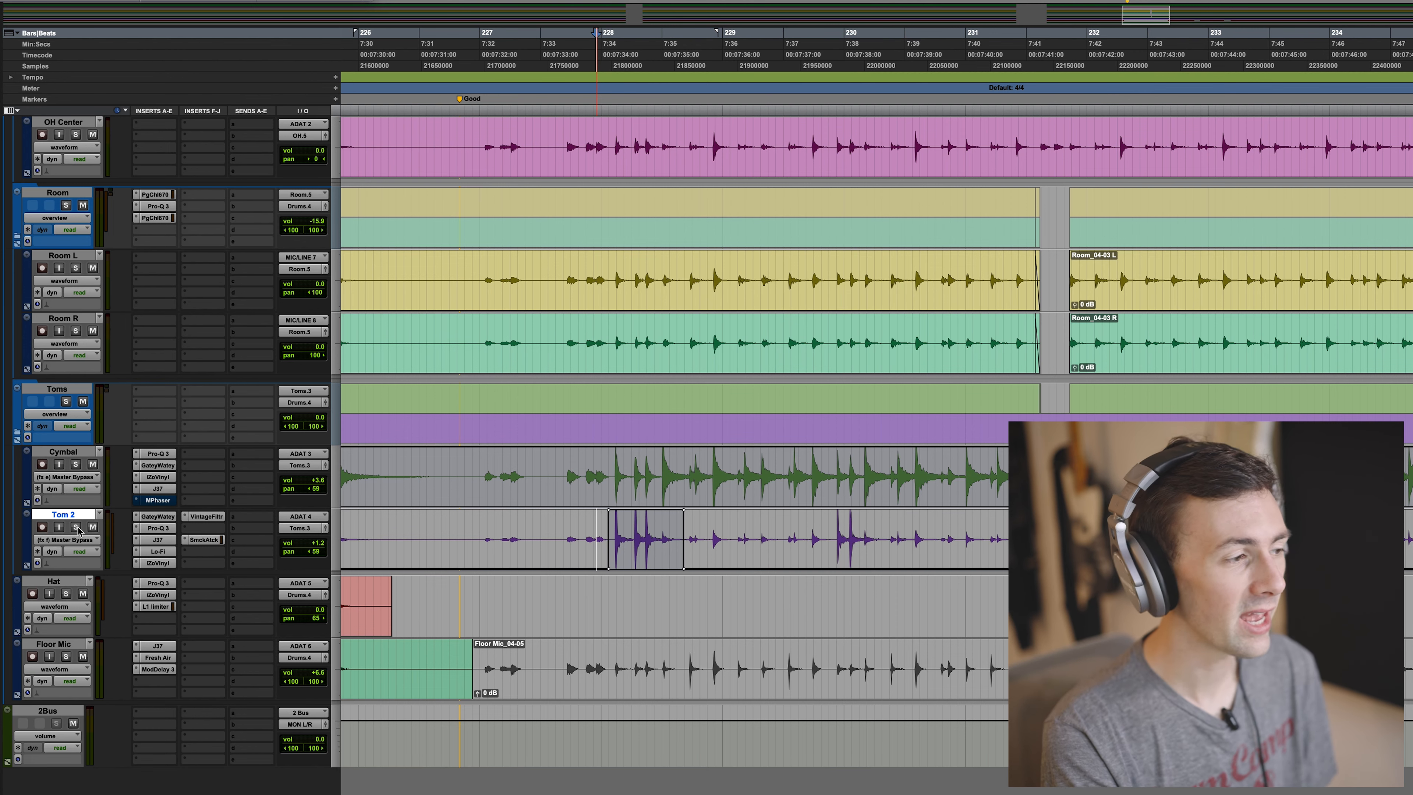
pyautogui.click(65, 595)
pyautogui.press('super+bracketleft')
pyautogui.press('super+bracketleft')
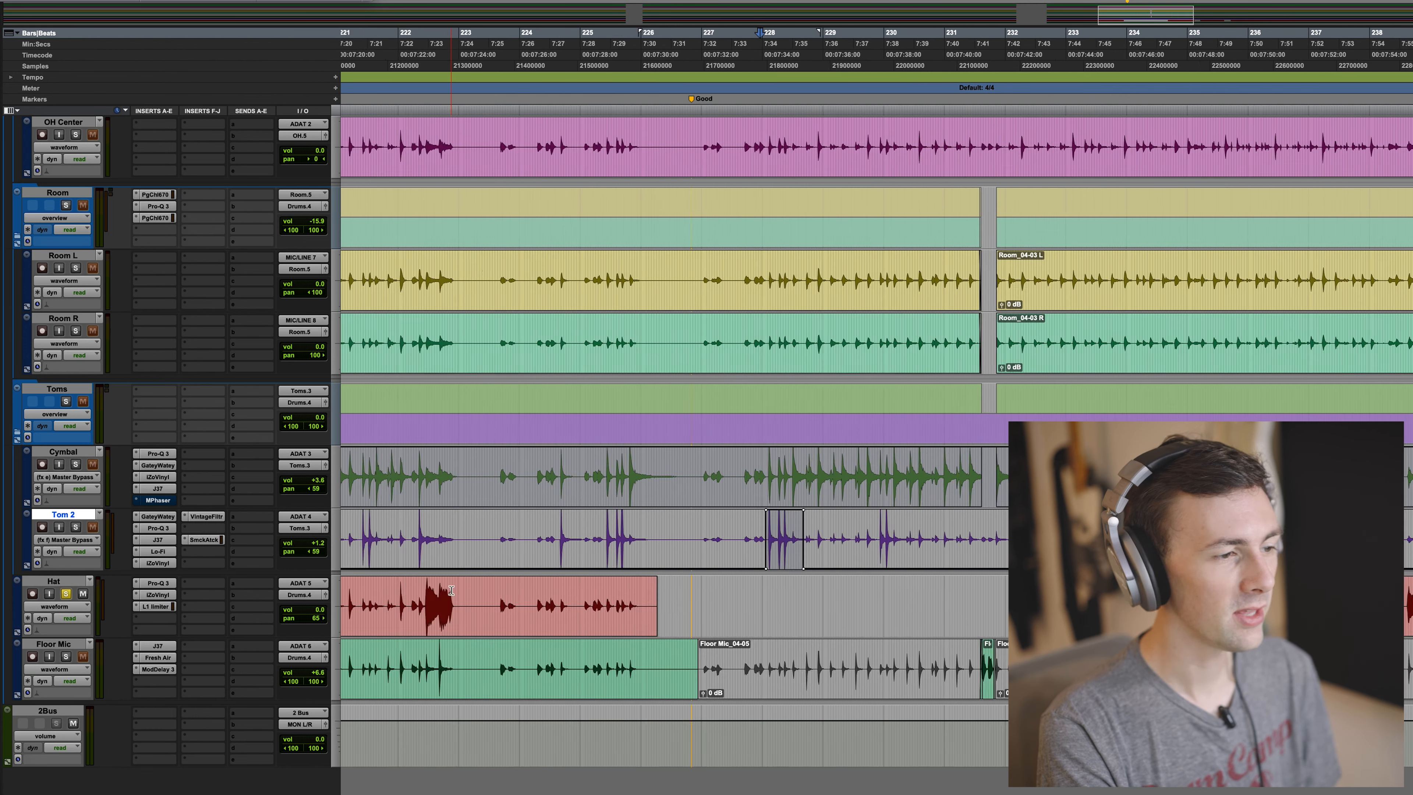
pyautogui.click(1052, 601)
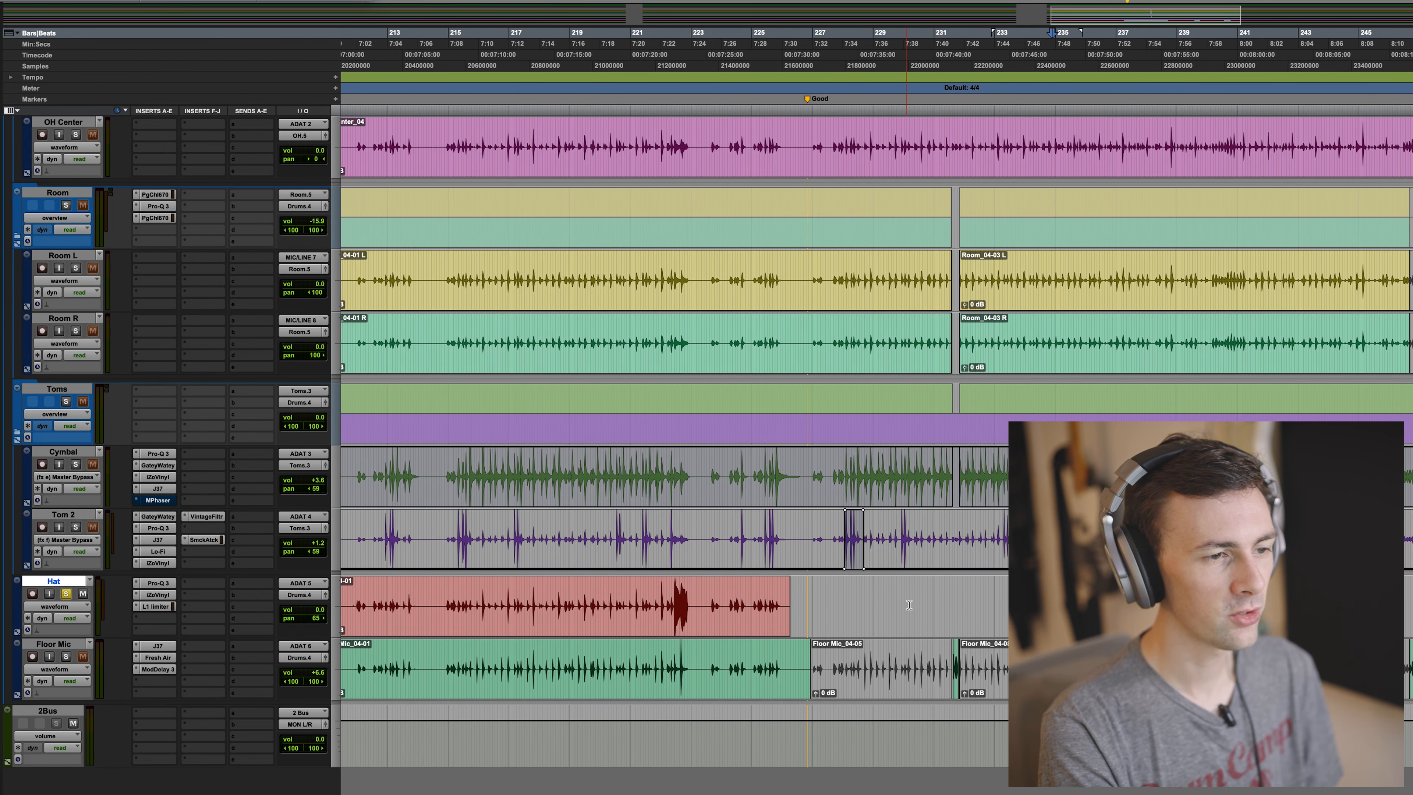
pyautogui.press('super+bracketright')
pyautogui.press('super+bracketright')
pyautogui.press('super+bracketright')
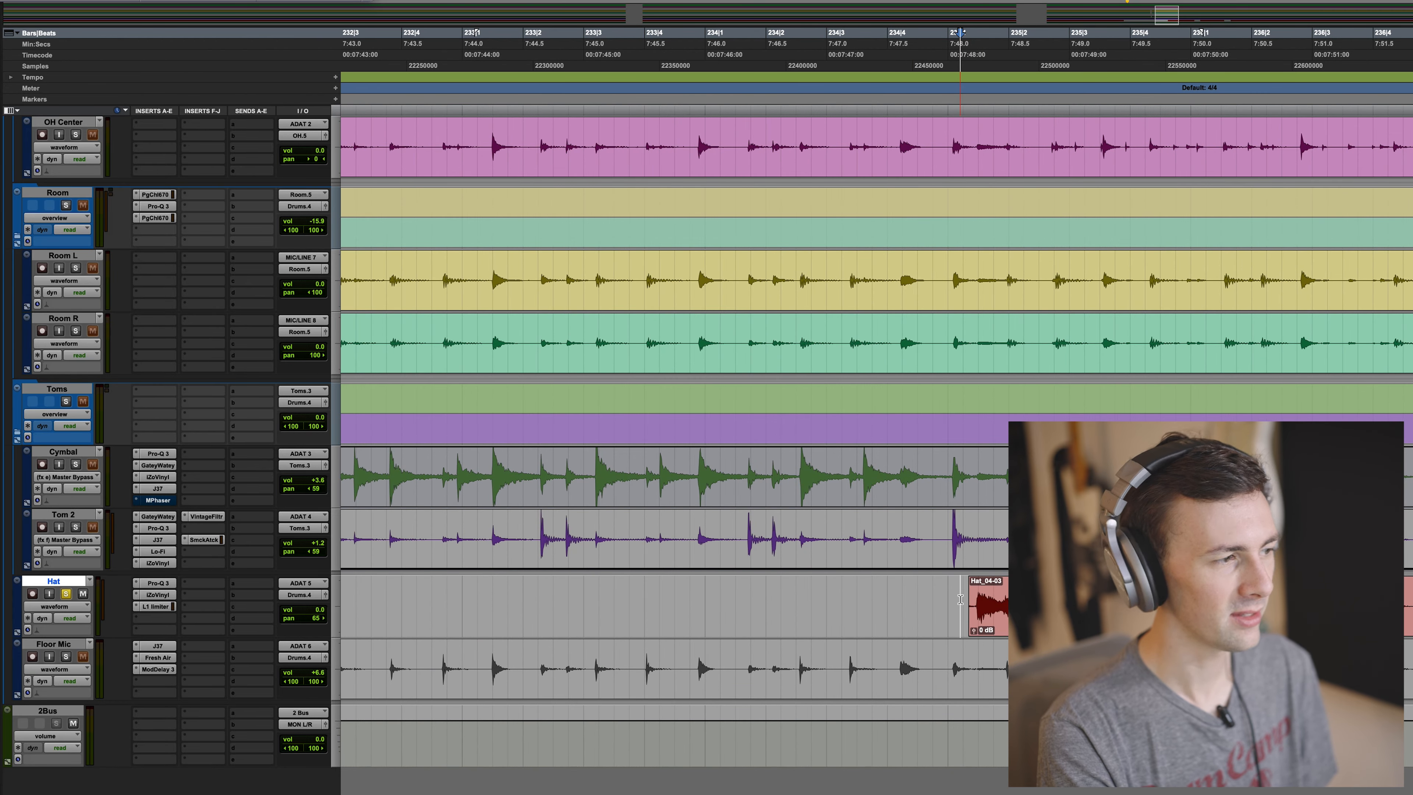
pyautogui.press('space')
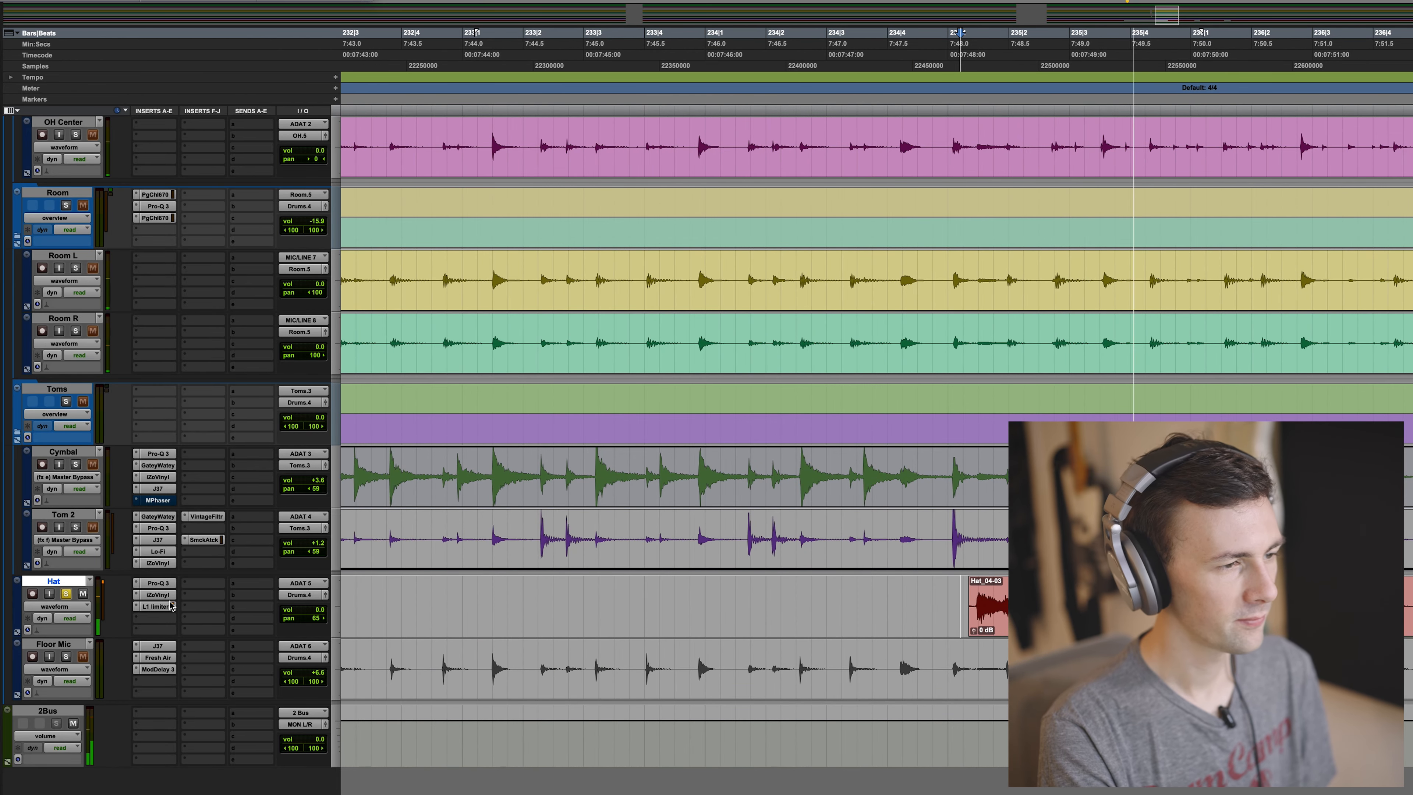
# Bypass the L1 limiter, iZotope Vinyl, and Pro-Q 3 on the Hat track, and play it unprocessed.
pyautogui.press('super+bracketleft')
pyautogui.press('super+bracketleft')
pyautogui.press('space')
pyautogui.keyDown('super'); pyautogui.click(170, 607); pyautogui.keyUp('super')
pyautogui.keyDown('super'); pyautogui.click(166, 594); pyautogui.keyUp('super')
pyautogui.keyDown('super'); pyautogui.click(163, 584); pyautogui.keyUp('super')
pyautogui.press('space')
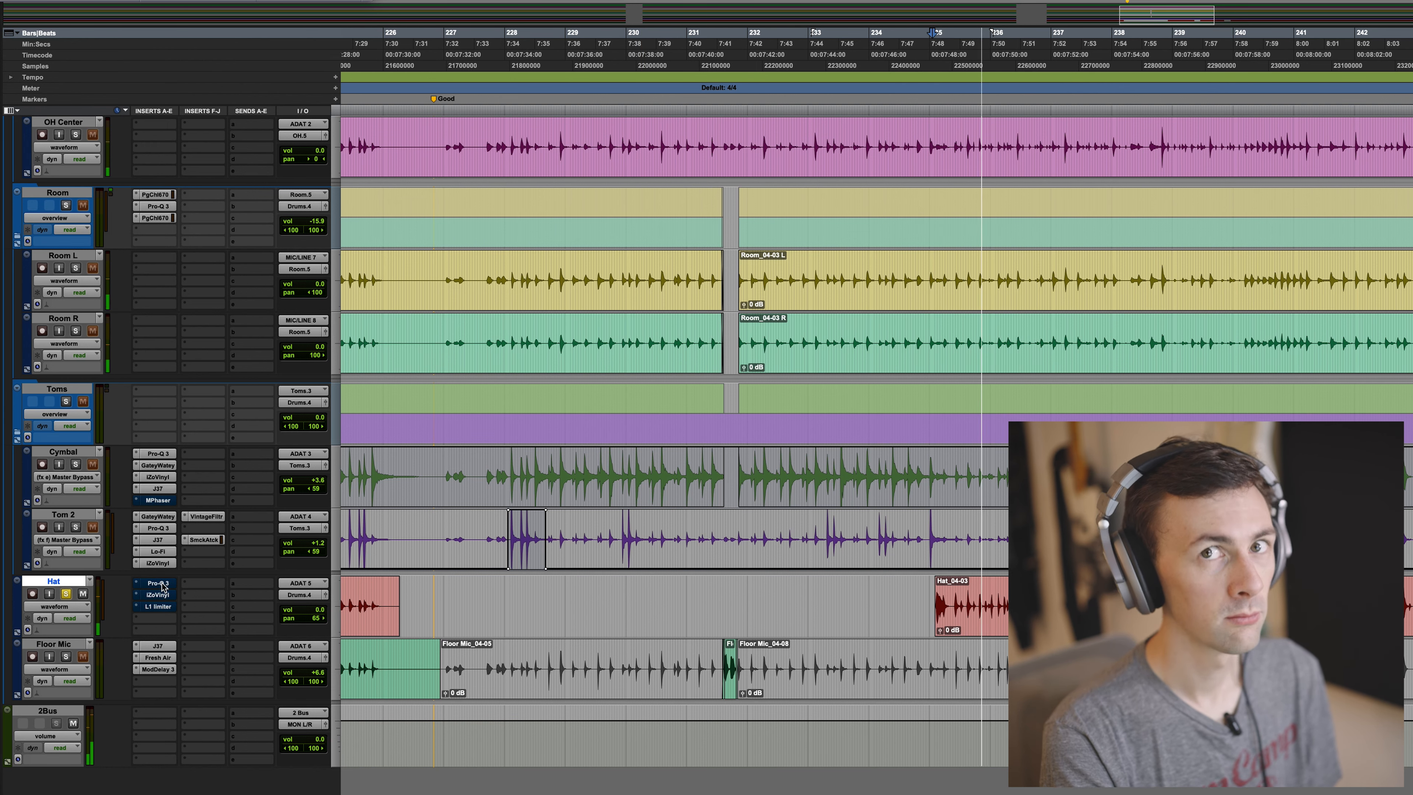
# Take the Pro-Q 3 on the Hat track out of bypass, audition its low-cut filter, and close it.
pyautogui.press('space')
pyautogui.keyDown('super'); pyautogui.click(162, 584); pyautogui.keyUp('super')
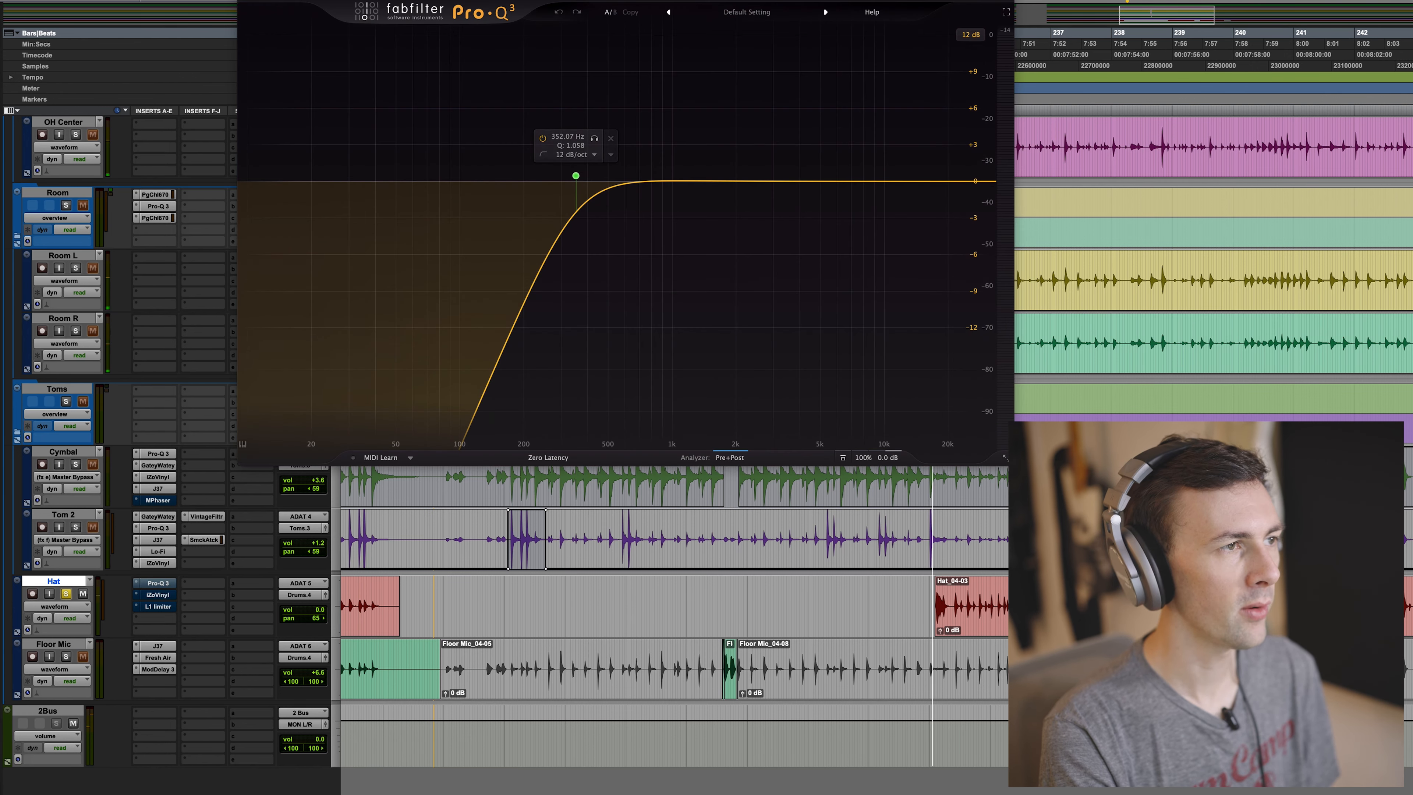
pyautogui.press('space')
pyautogui.press('super+w')
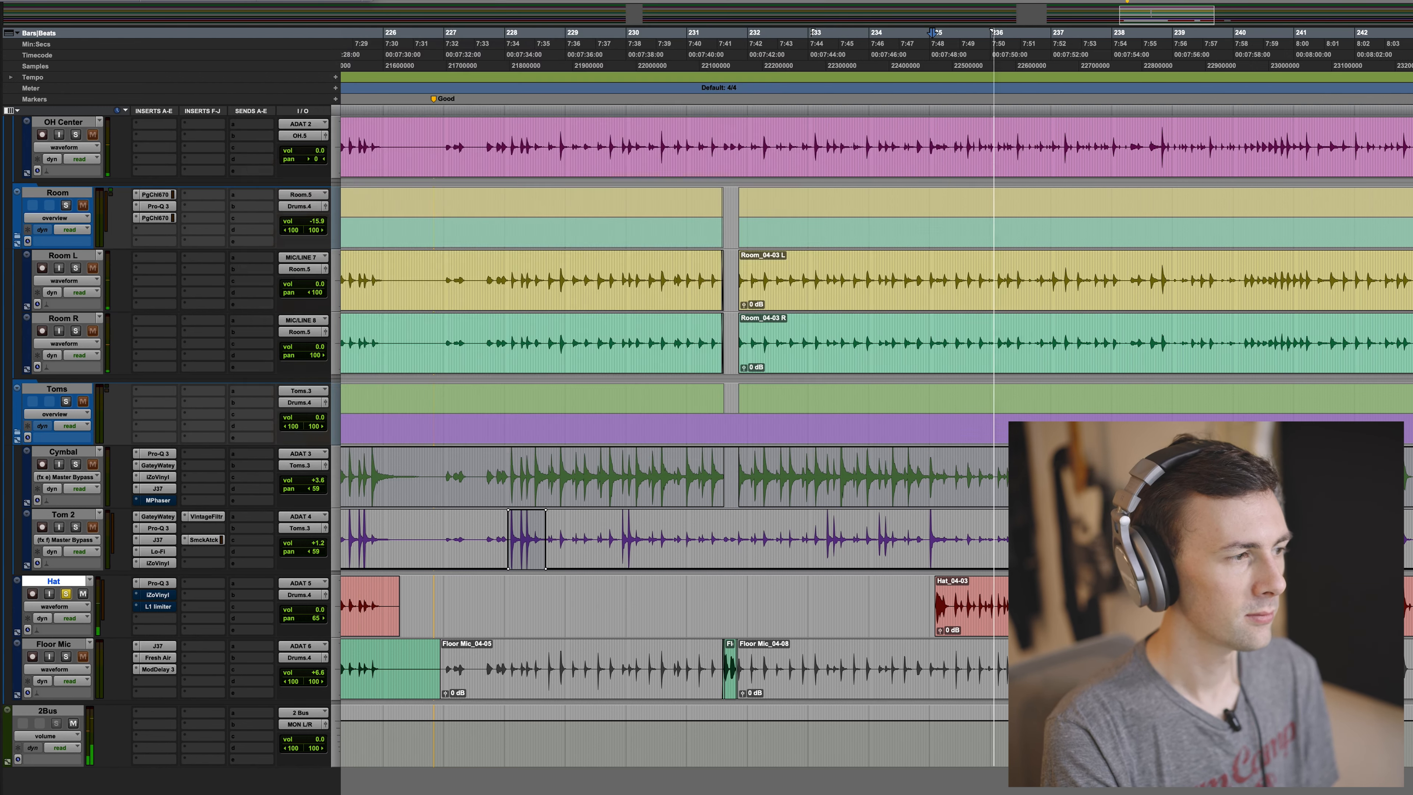
pyautogui.press('space')
# Take iZotope Vinyl on the Hat track out of bypass, audition it during playback, and close it.
pyautogui.click(158, 594)
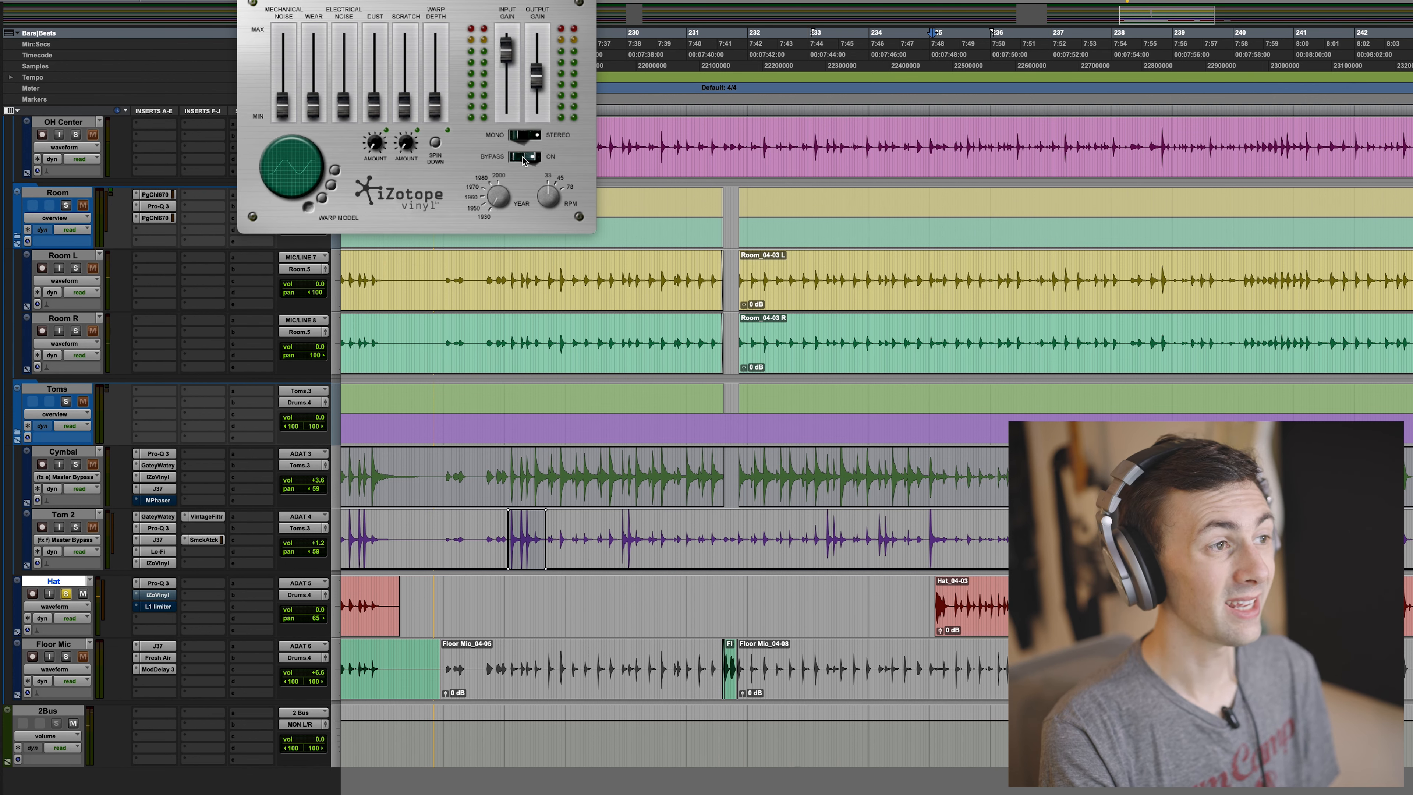
pyautogui.press('space')
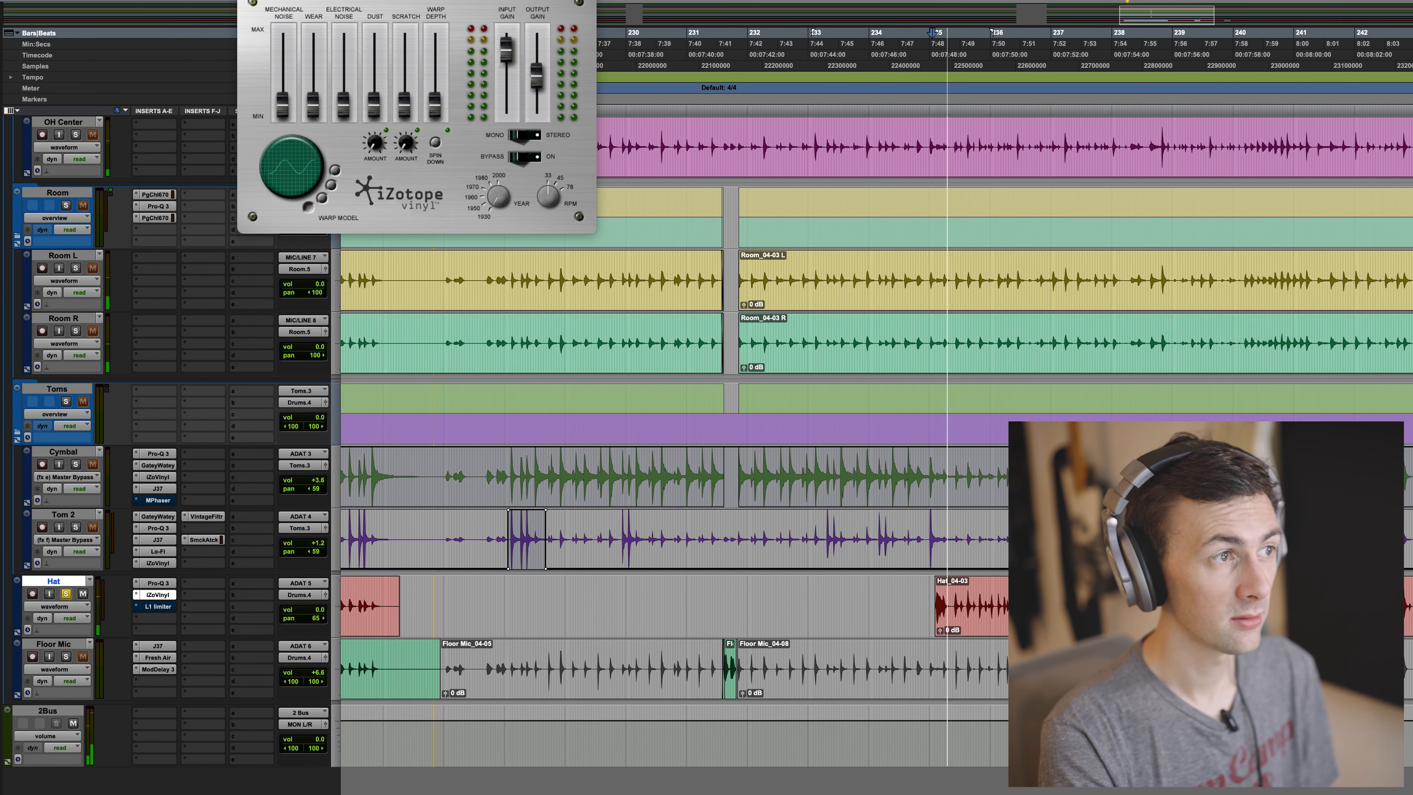
pyautogui.moveTo(502, 0); pyautogui.dragTo(696, 57)
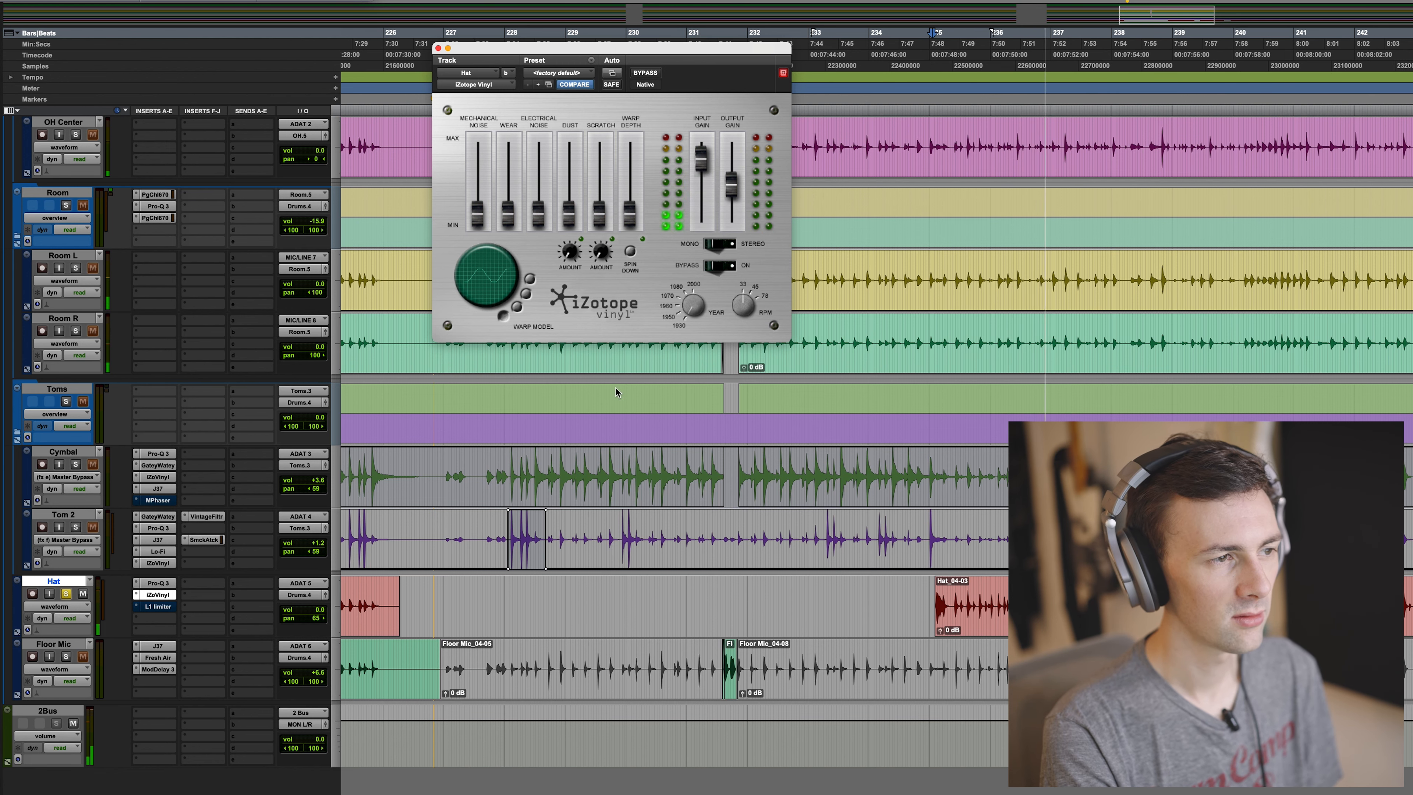
pyautogui.click(438, 48)
pyautogui.press('space')
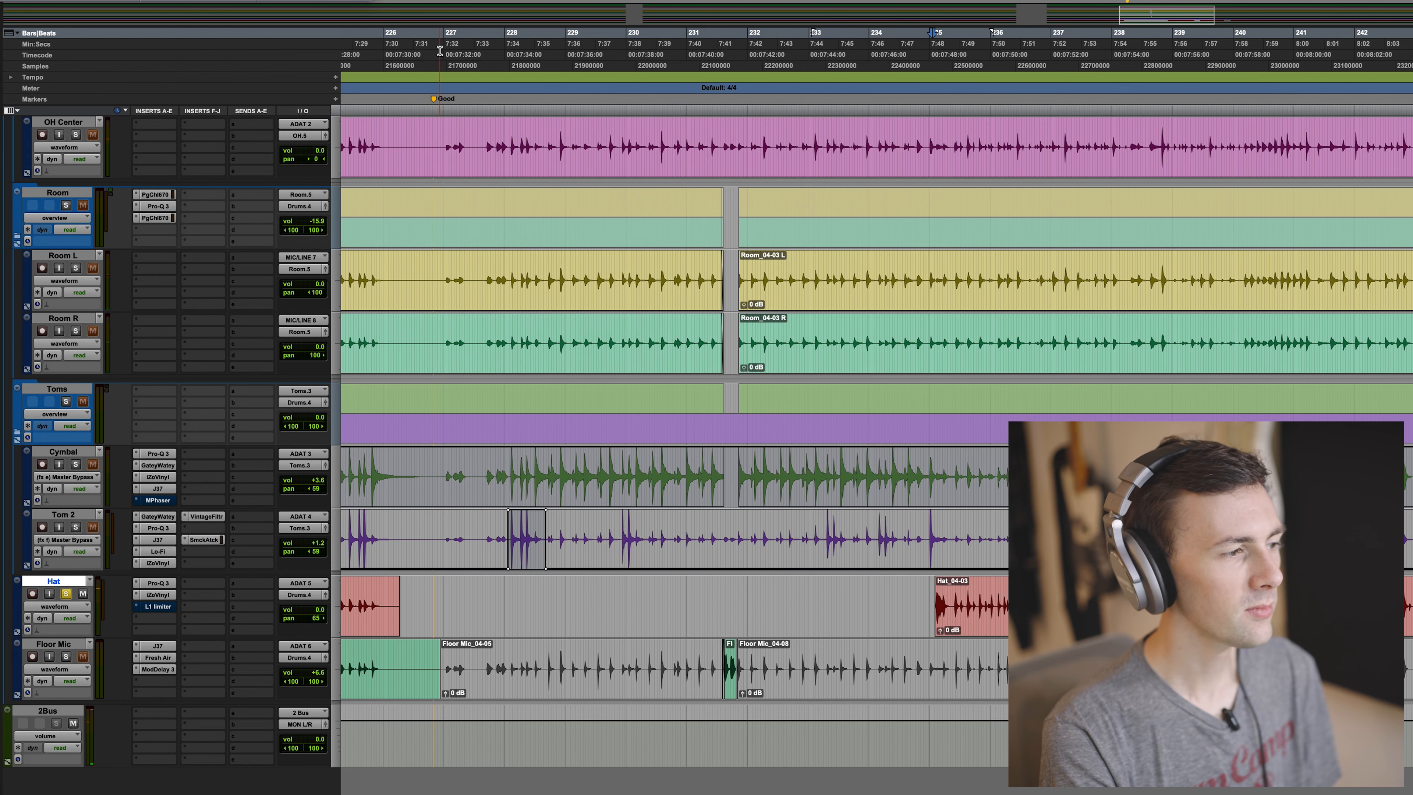
# Take the L1 limiter on the Hat track out of bypass, audition it during playback, and close it.
pyautogui.click(162, 609)
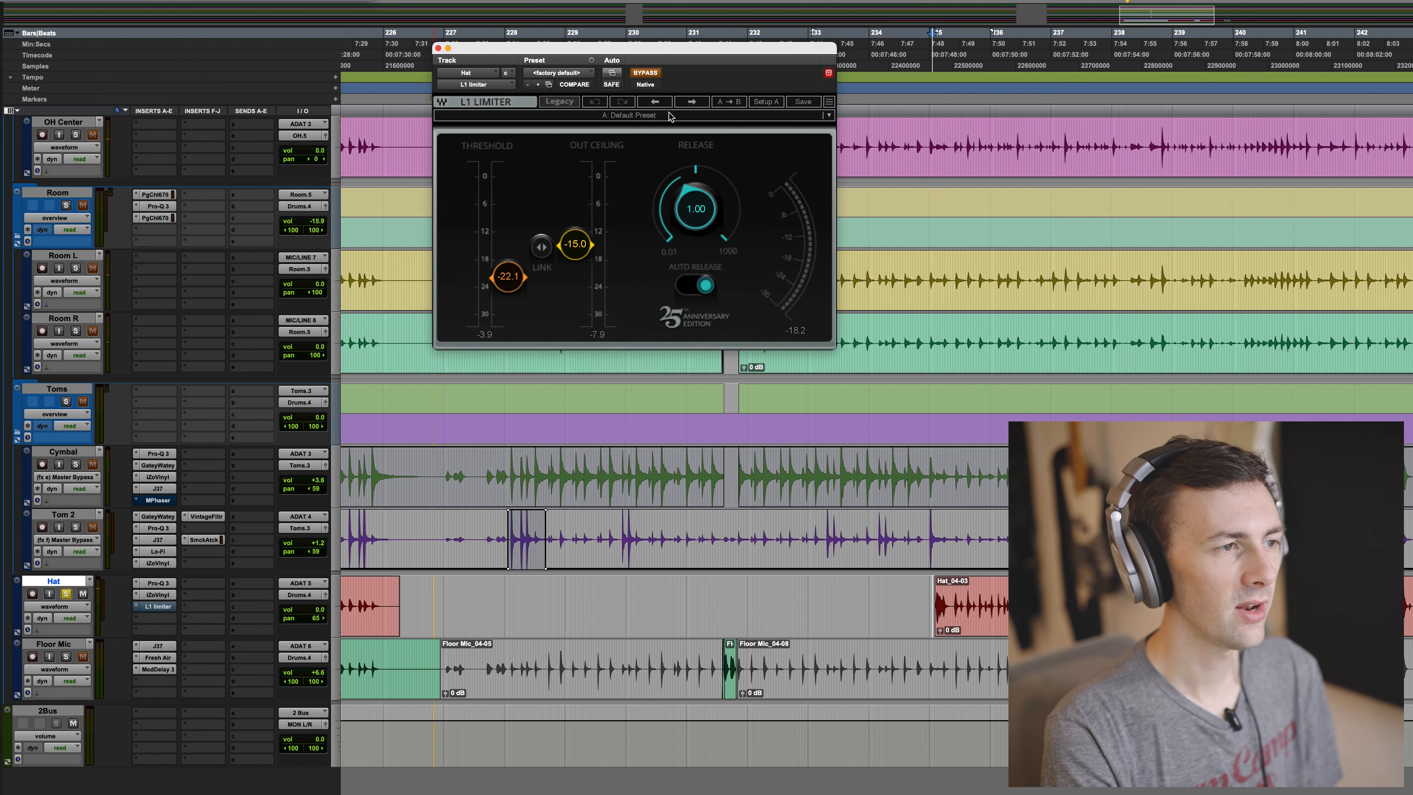
pyautogui.click(656, 76)
pyautogui.press('space')
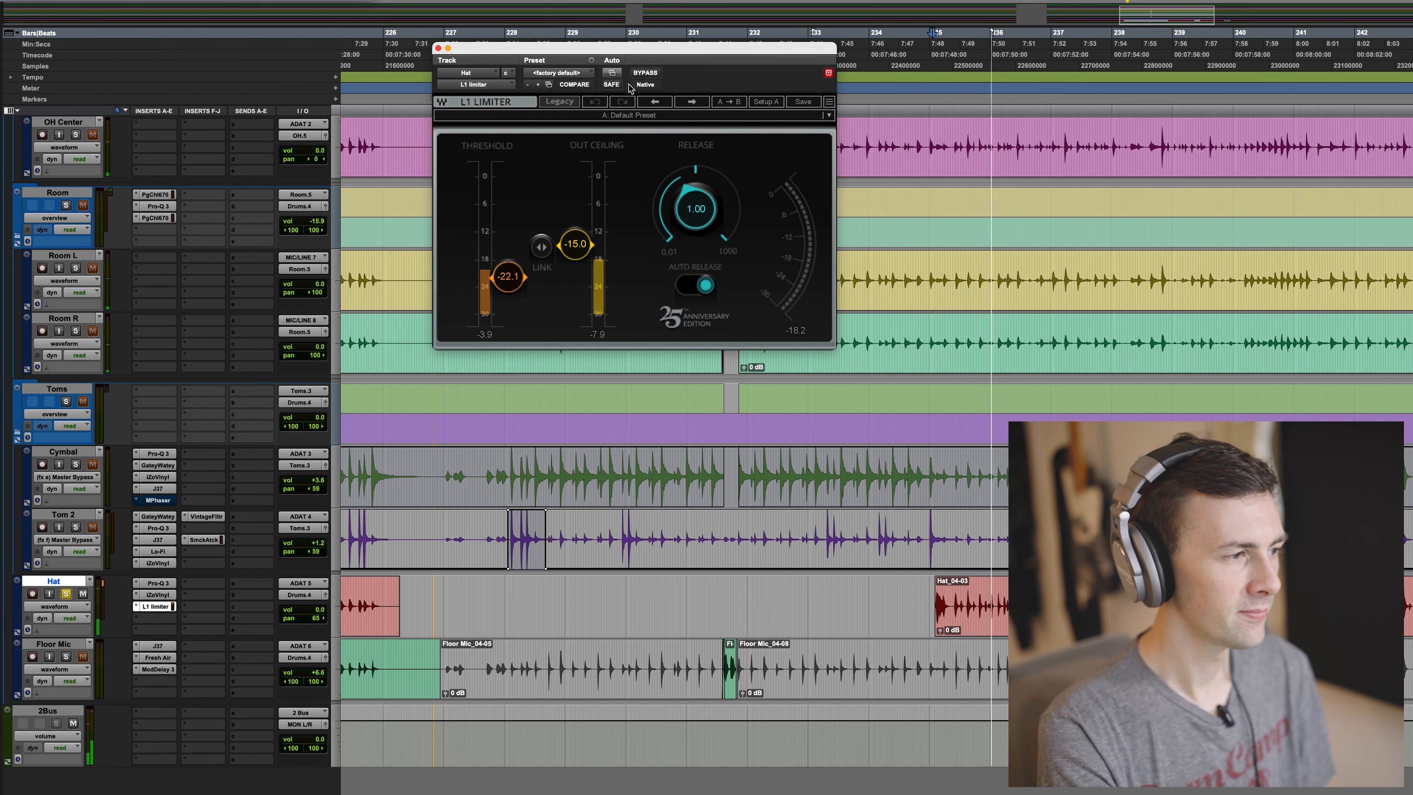
pyautogui.click(438, 49)
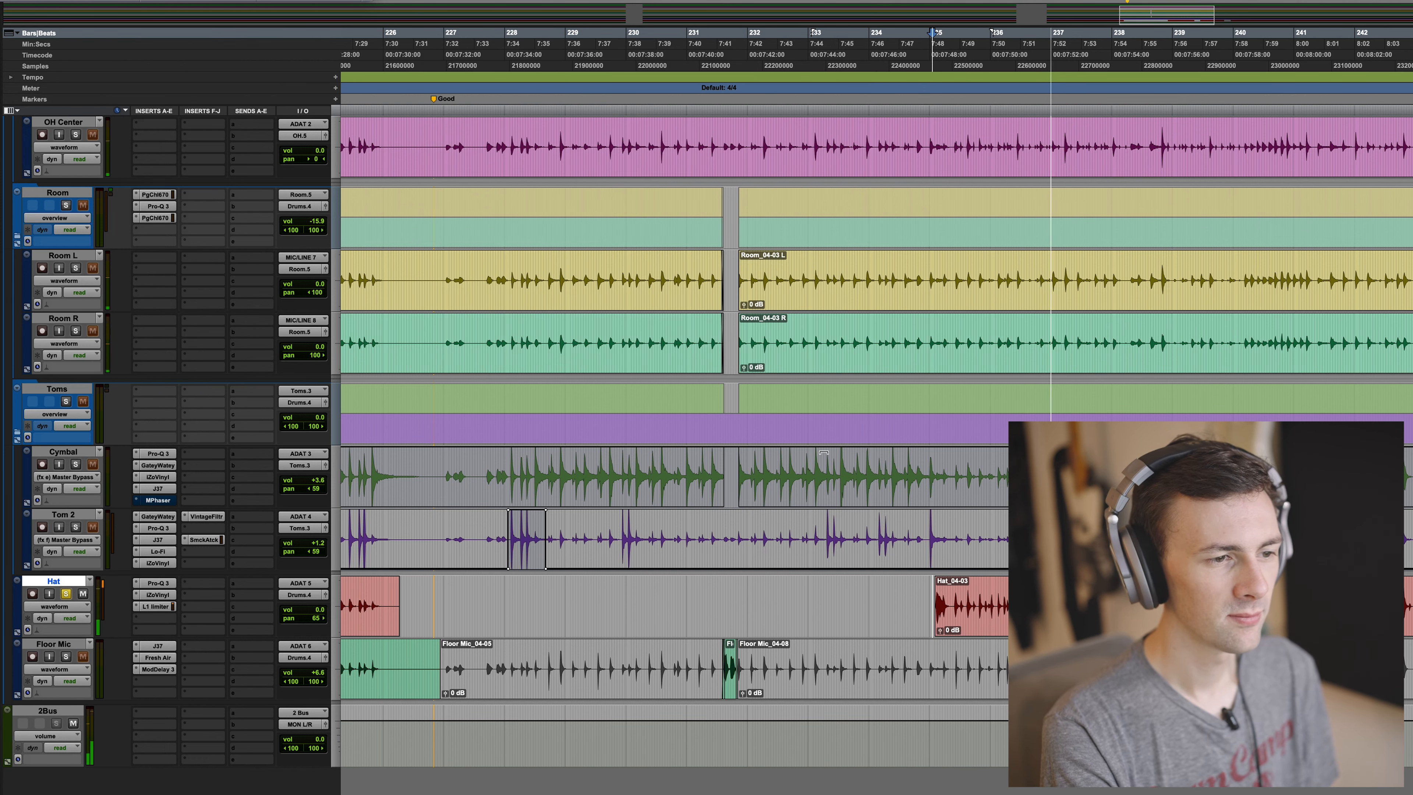
pyautogui.press('space')
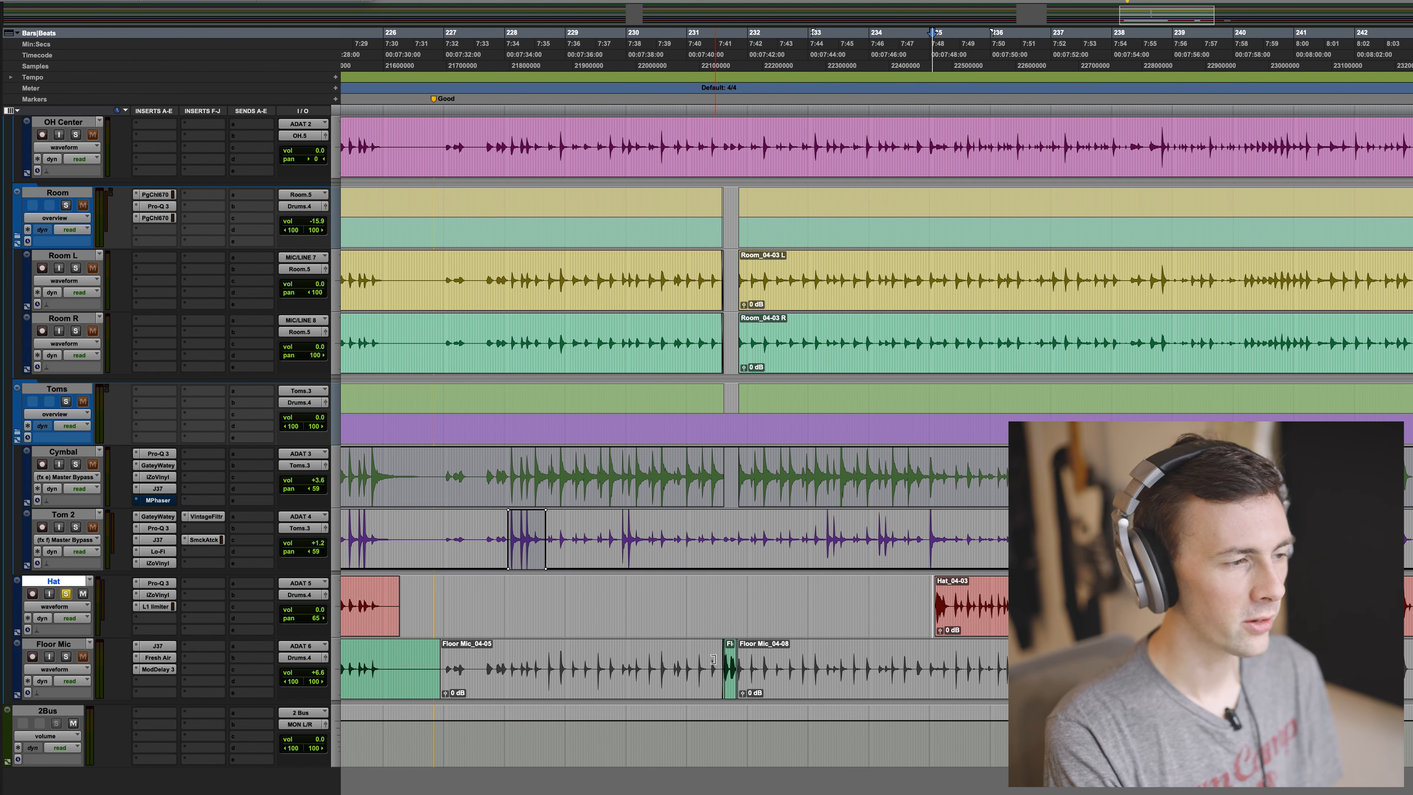
# Move the solo from Hat to Floor Mic, and set the playback position just before the short green clip near the end of bar 231.
pyautogui.click(713, 592)
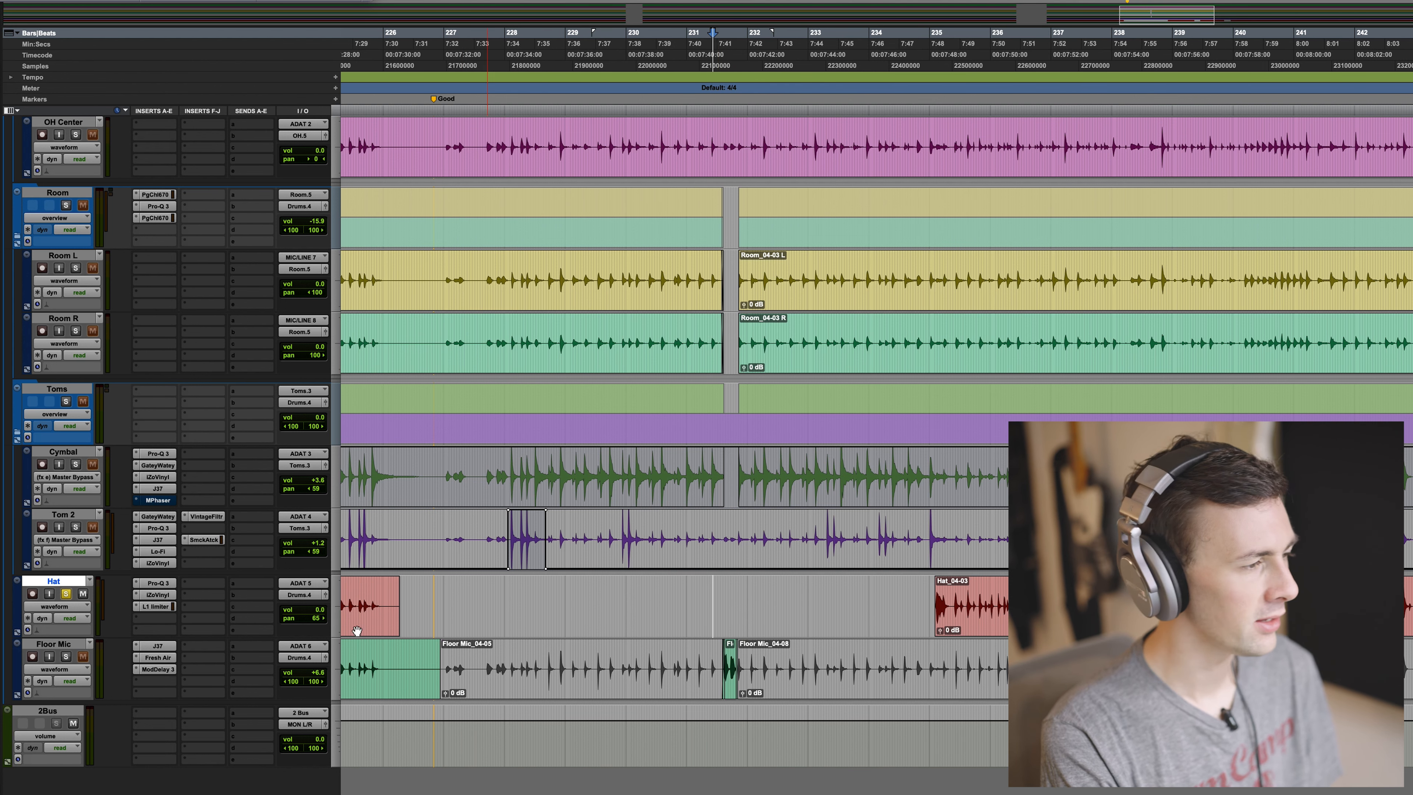
pyautogui.click(66, 656)
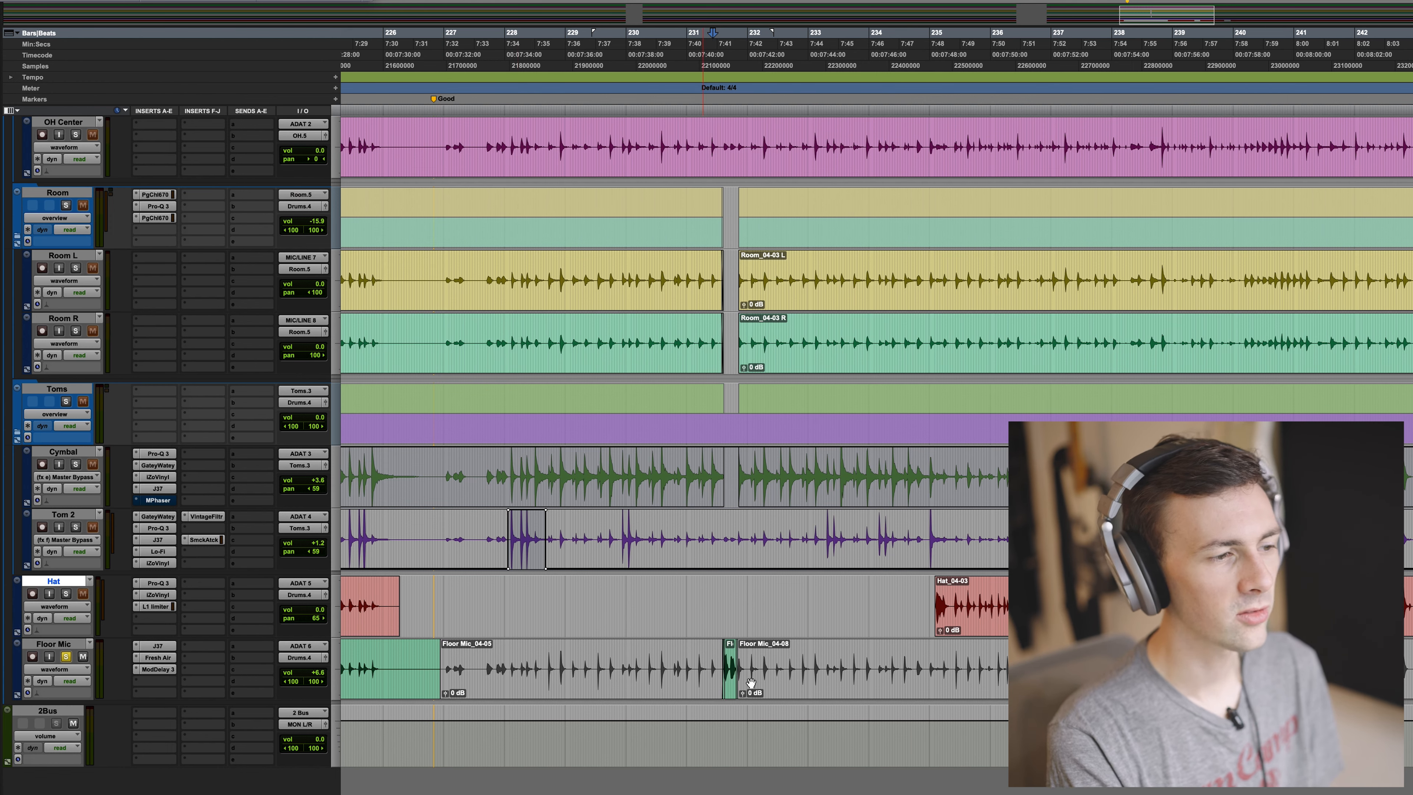
pyautogui.press('r')
pyautogui.press('t')
pyautogui.press('t')
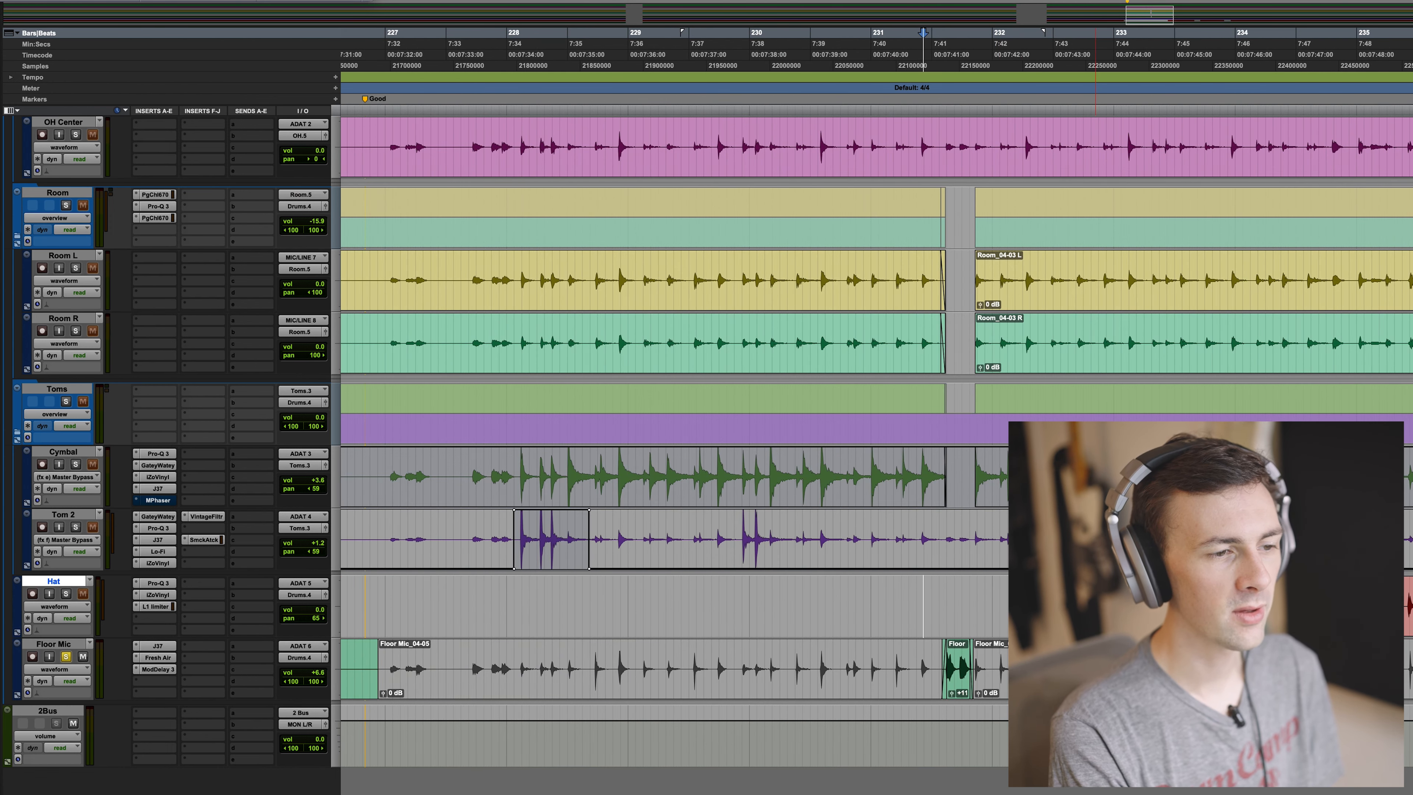
pyautogui.press(';')
pyautogui.press('t')
pyautogui.click(576, 668)
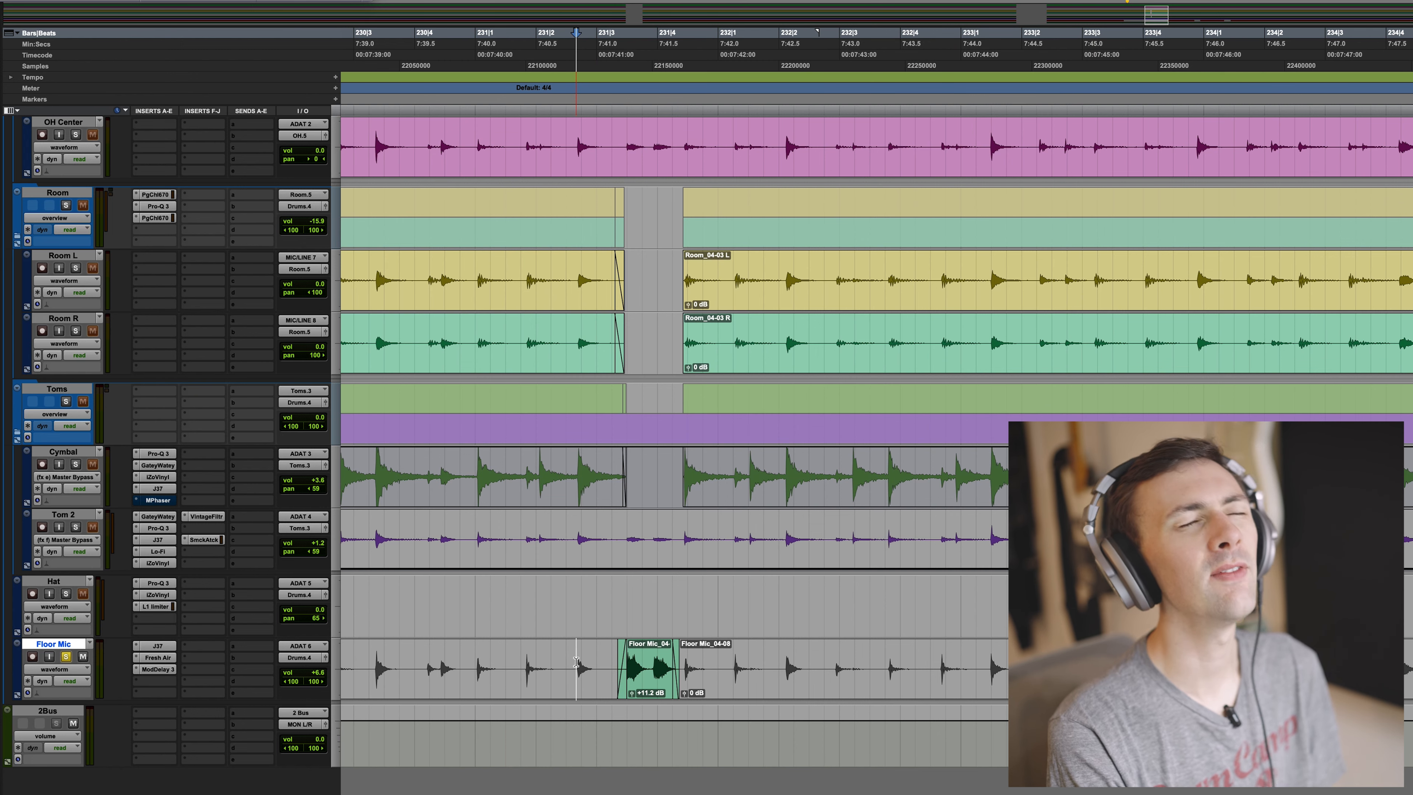
pyautogui.press('r')
pyautogui.click(749, 594)
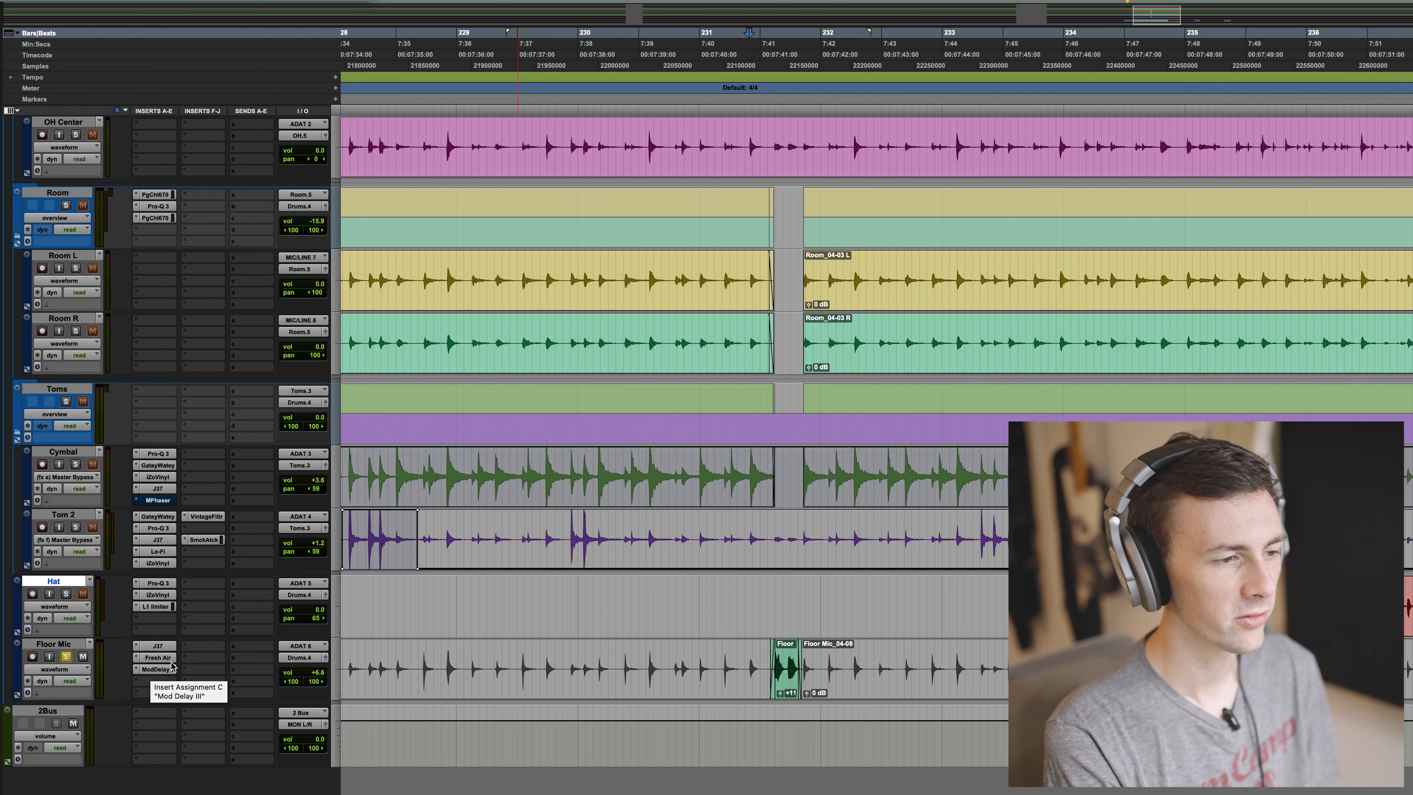
# Play the Floor Mic clip, bypass J37, Fresh Air, and Mod Delay III on that track, and play it unprocessed.
pyautogui.press('space')
pyautogui.press('space')
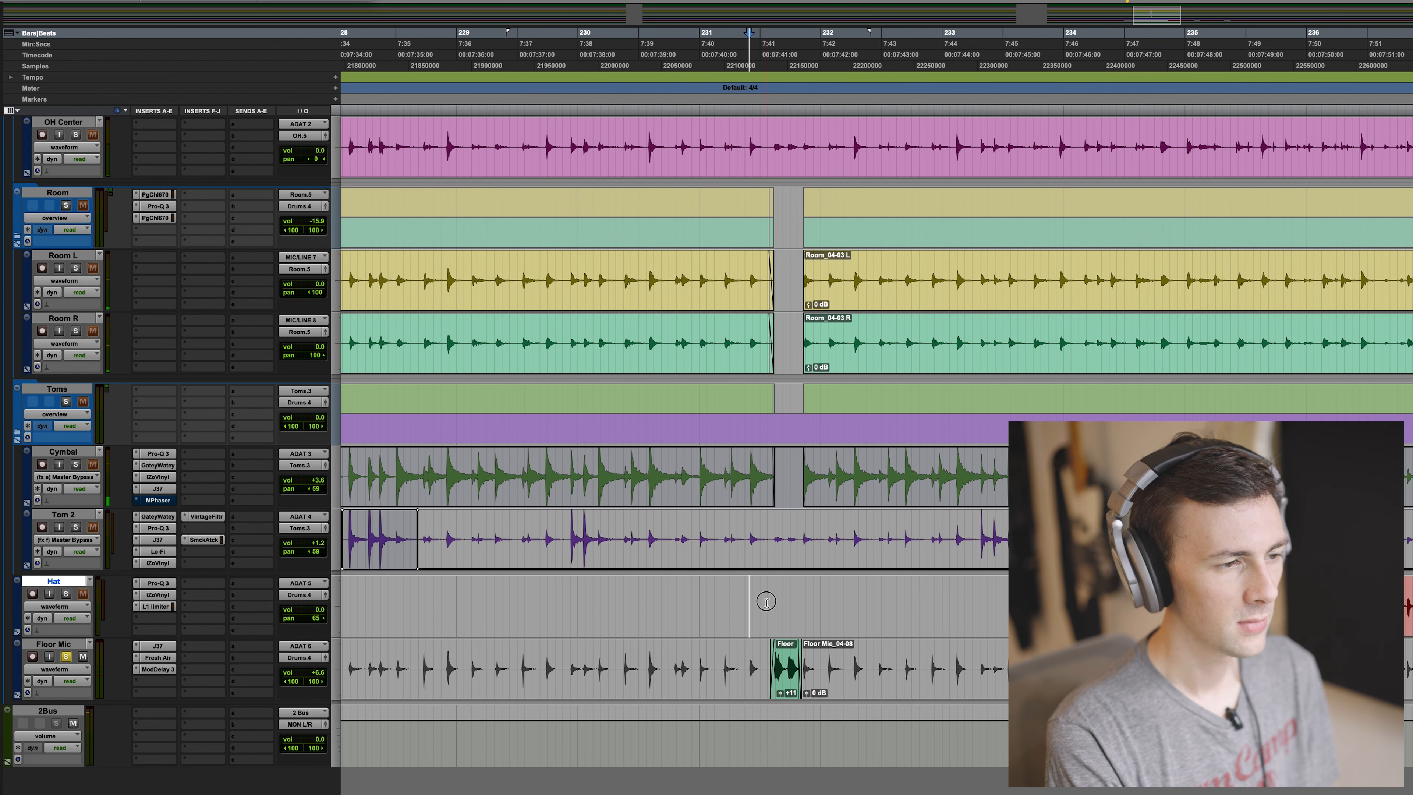
pyautogui.click(767, 602)
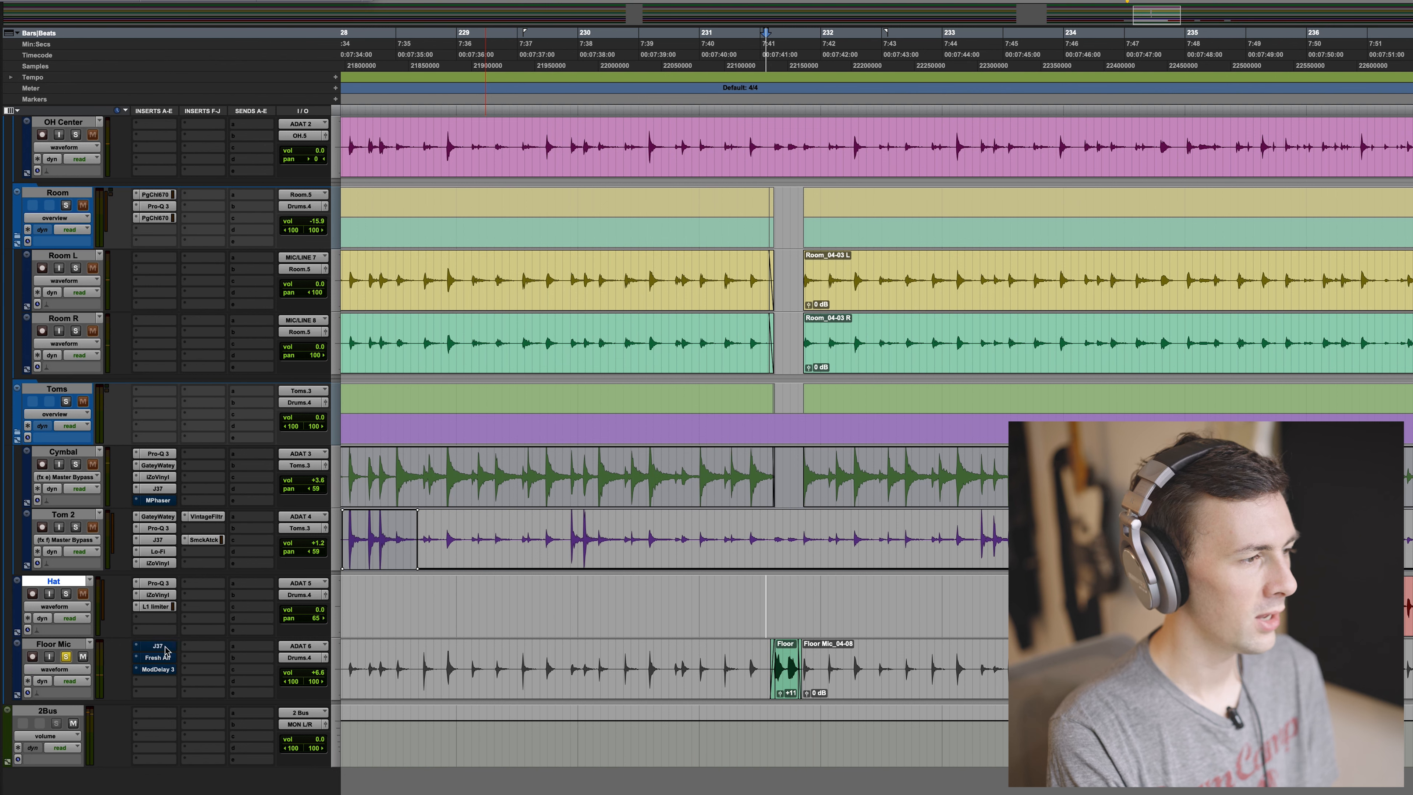
pyautogui.press('space')
pyautogui.press('space')
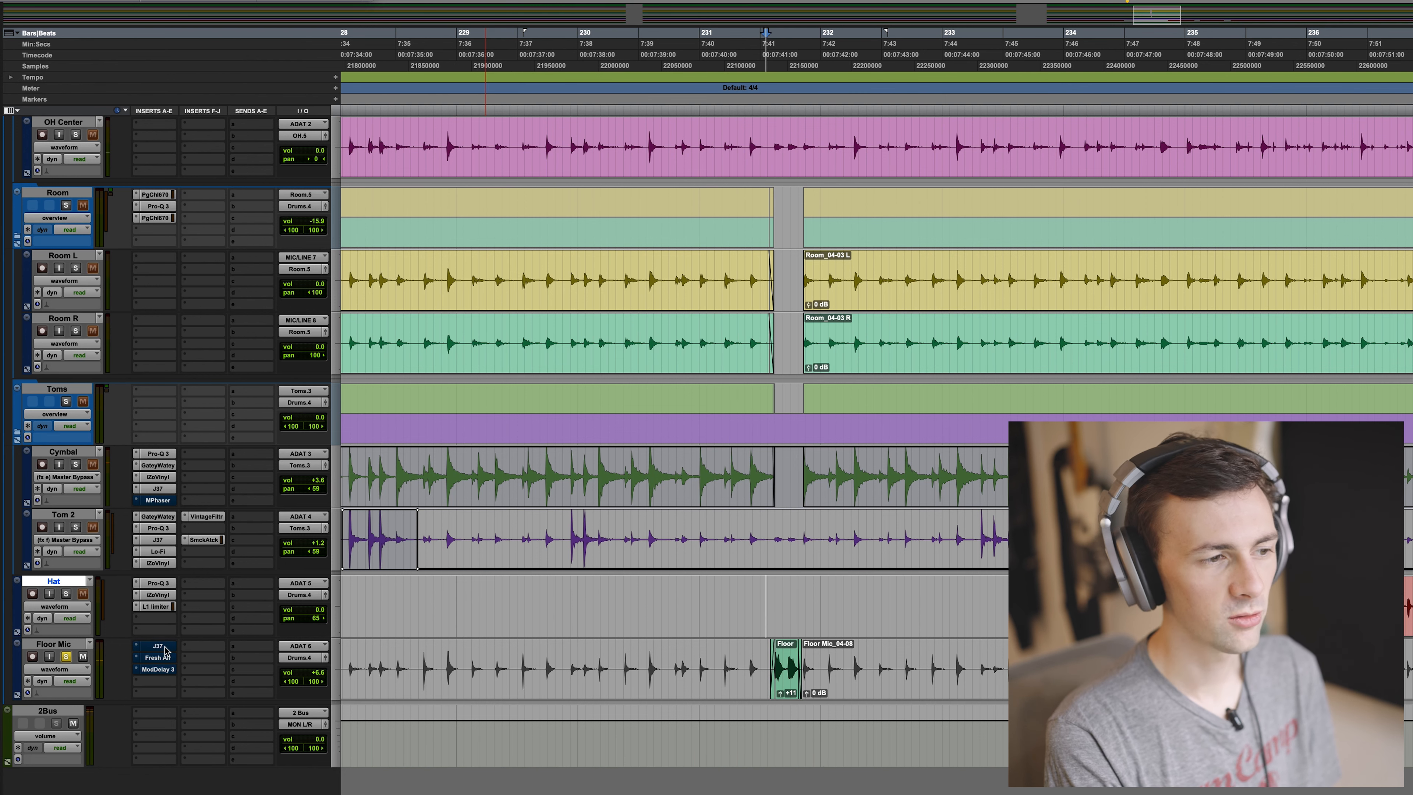
pyautogui.press('space')
pyautogui.press('space')
# Take J37 and Fresh Air on the Floor Mic track out of bypass, and audition the clip with Fresh Air active.
pyautogui.click(157, 646)
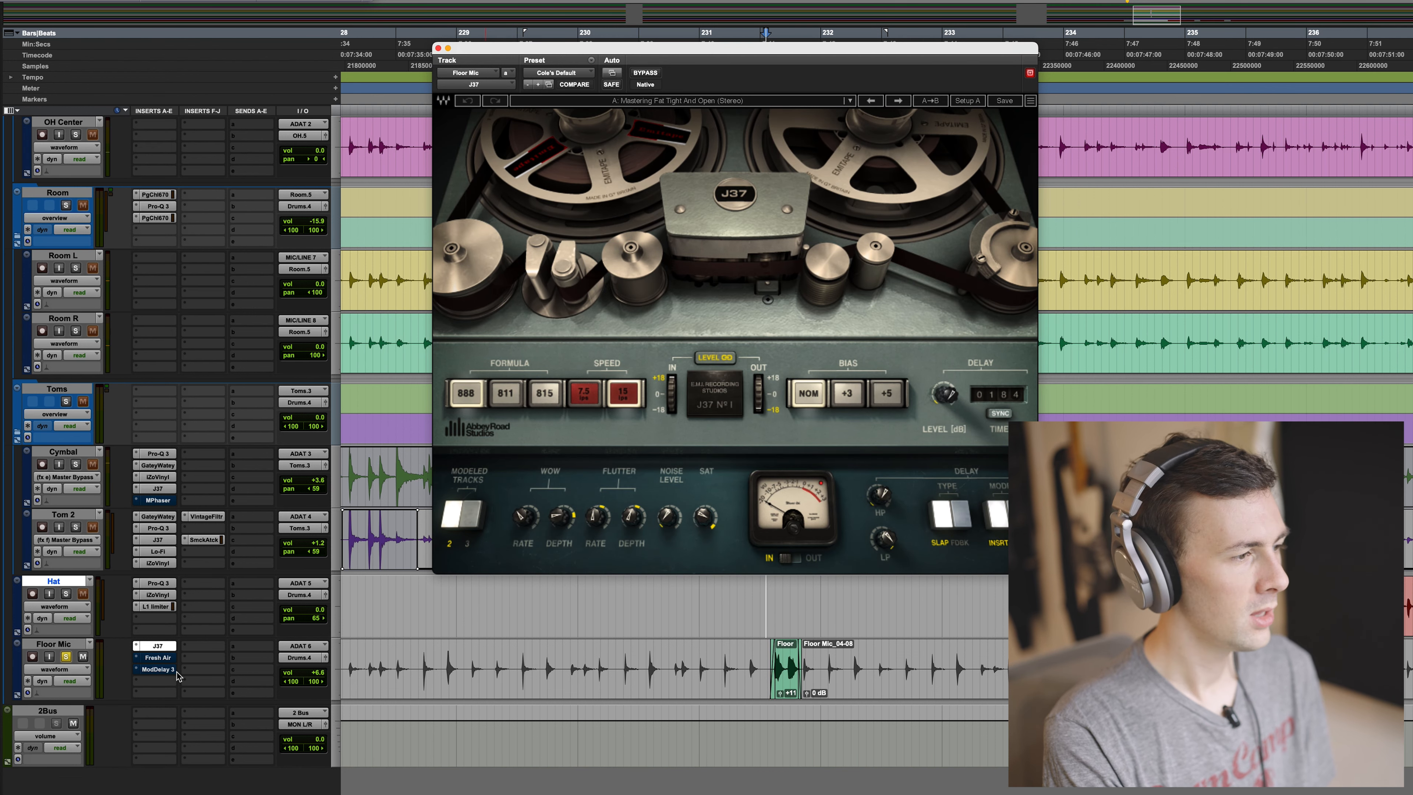
pyautogui.click(164, 659)
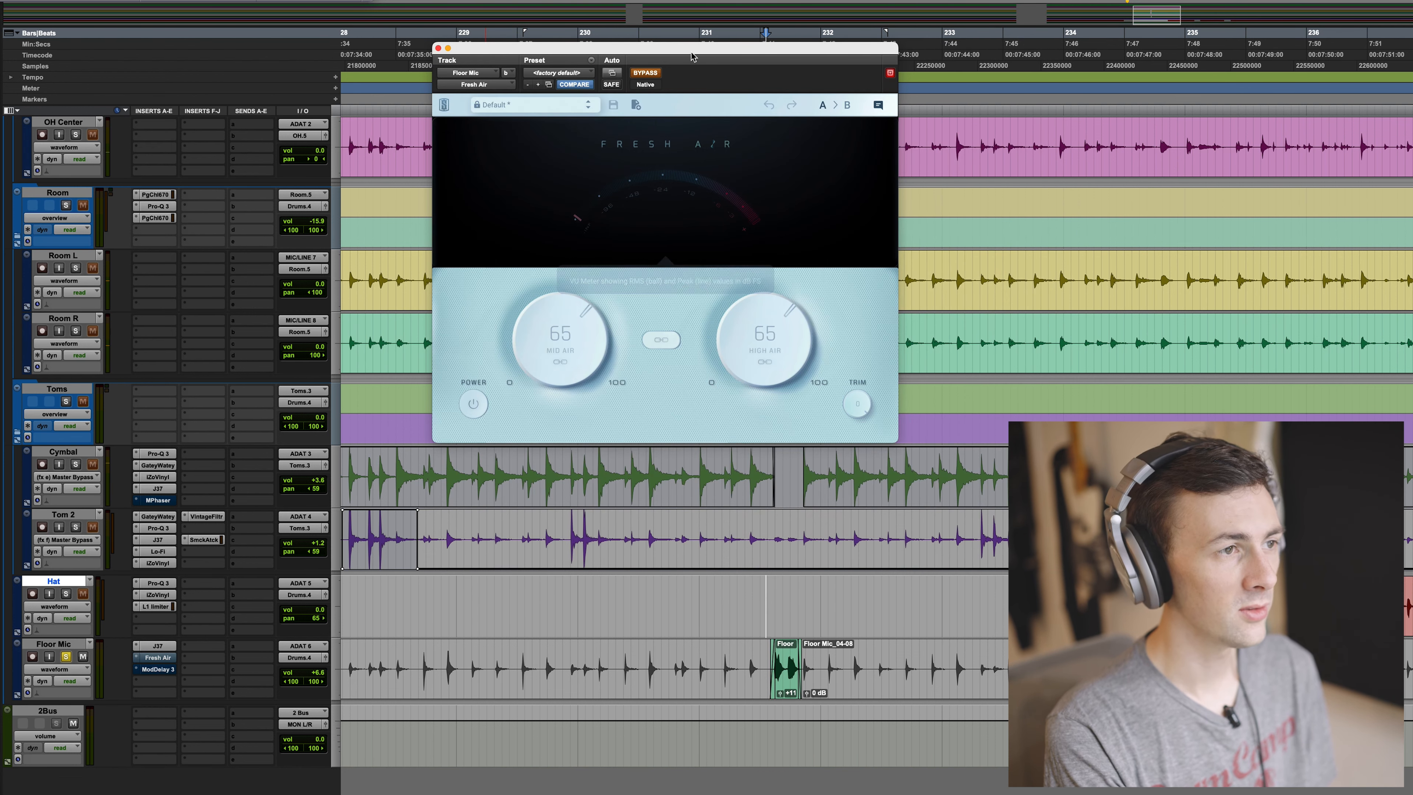
pyautogui.moveTo(696, 51); pyautogui.dragTo(768, 77)
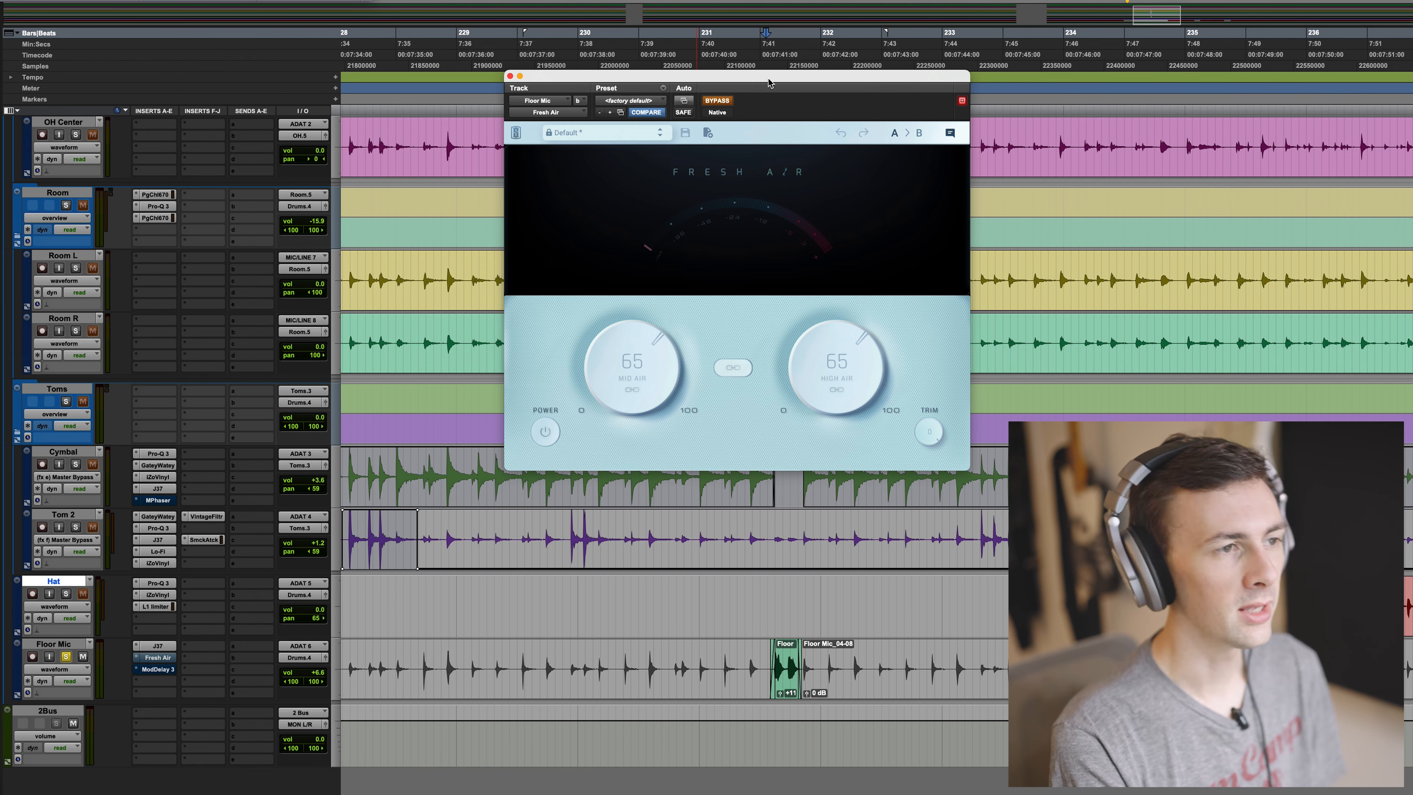
pyautogui.press('space')
pyautogui.click(719, 101)
pyautogui.press('space')
pyautogui.press('space')
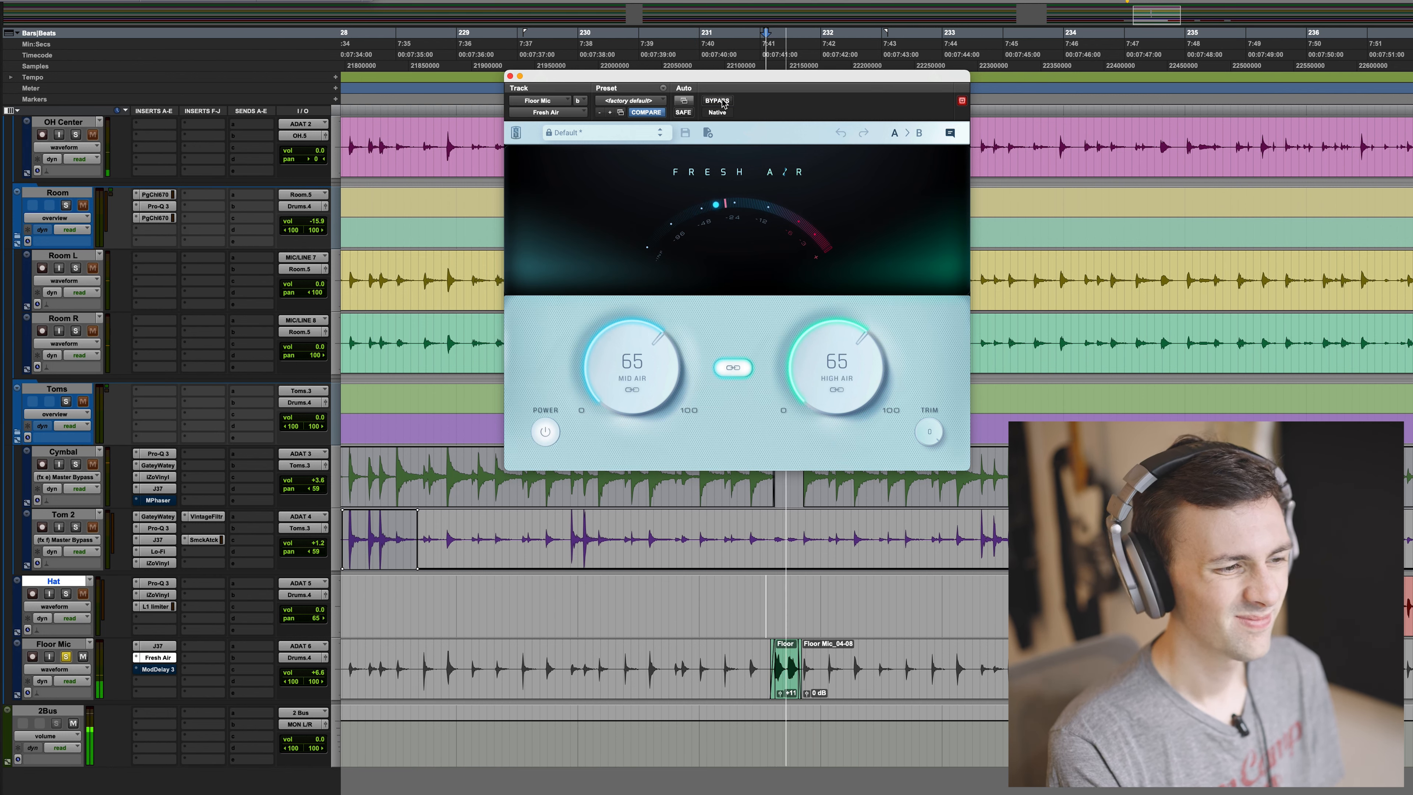
pyautogui.press('space')
# Compare Mod Delay III on the Floor Mic track with and without bypass, leave it active, and close it.
pyautogui.click(158, 669)
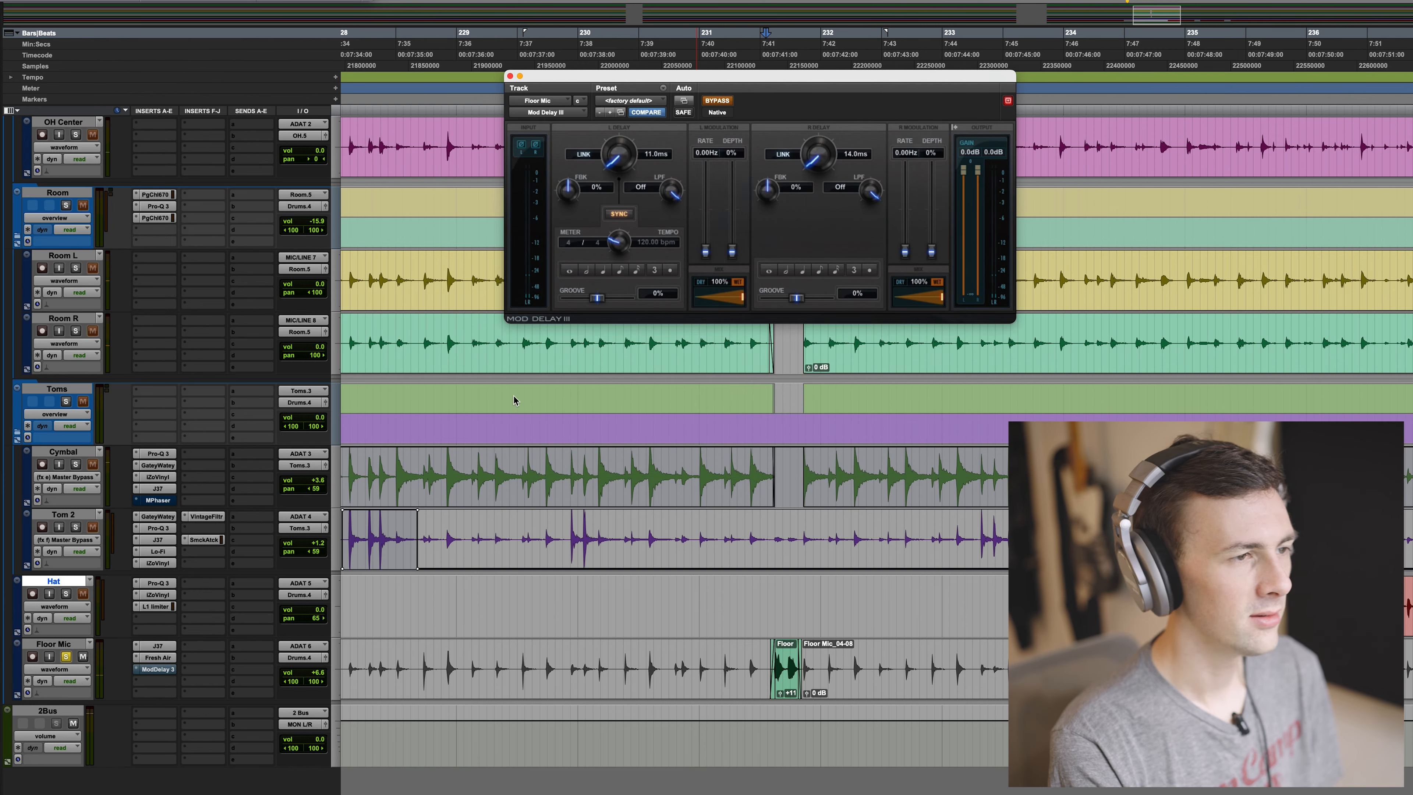
pyautogui.click(715, 103)
pyautogui.click(715, 105)
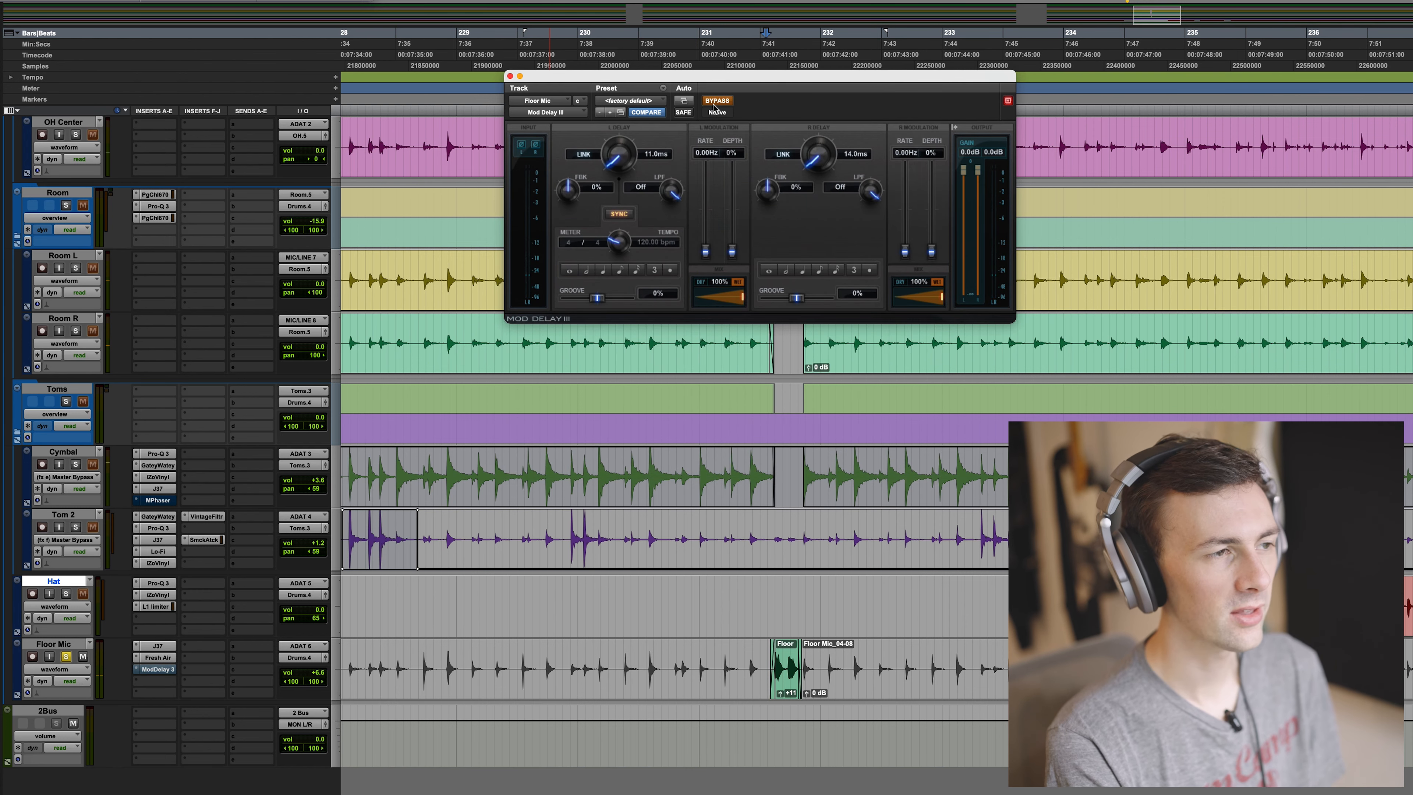
pyautogui.moveTo(732, 78); pyautogui.dragTo(762, 126)
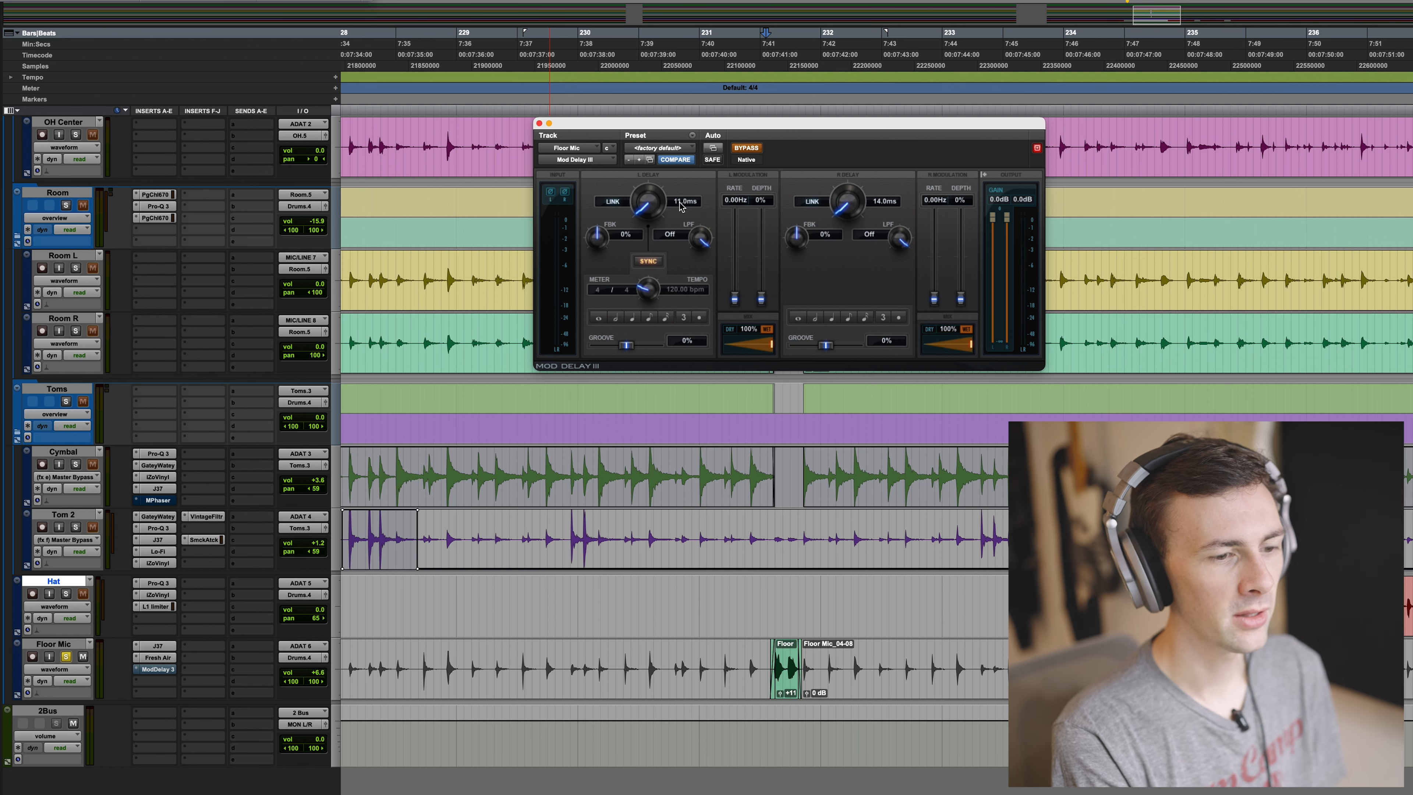
pyautogui.click(739, 150)
pyautogui.click(739, 150)
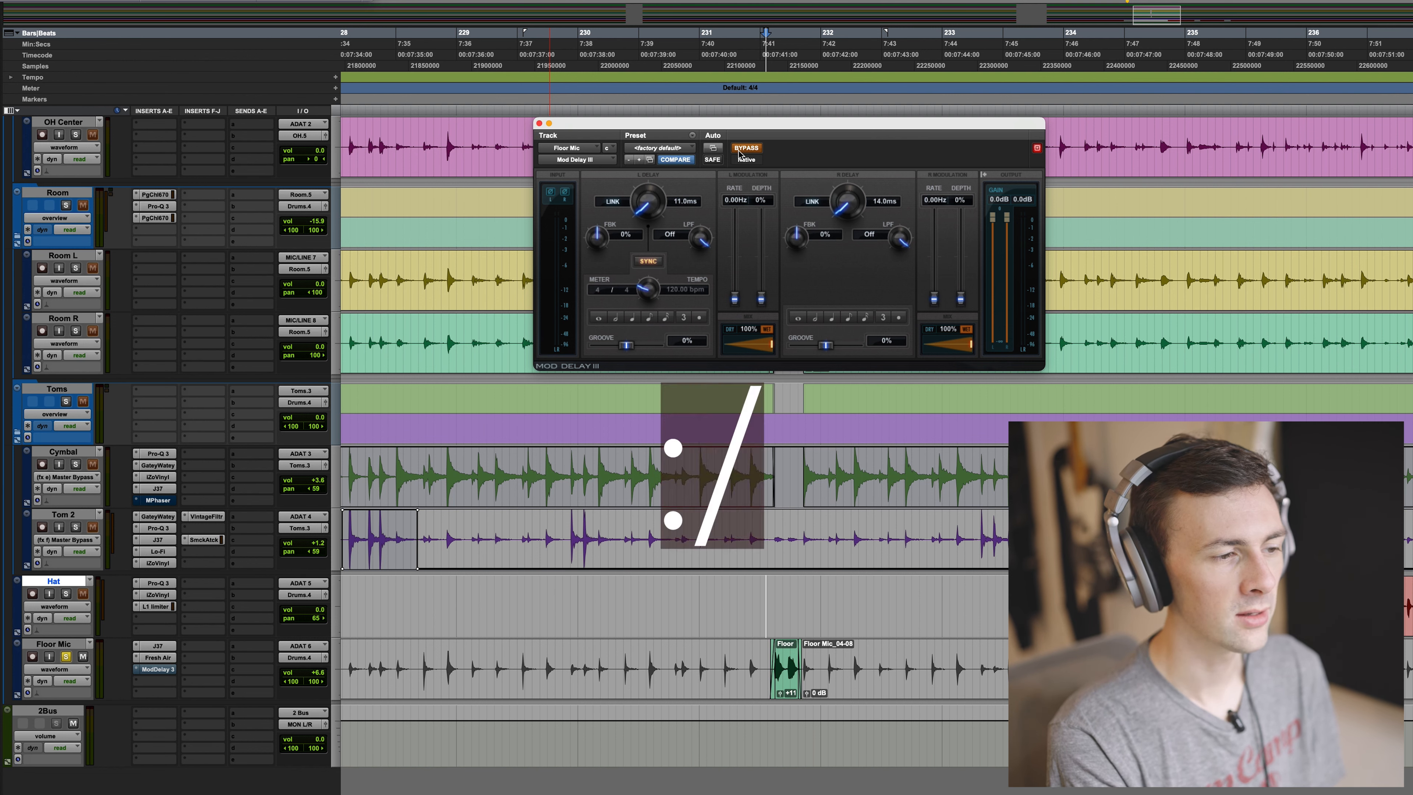
pyautogui.click(739, 150)
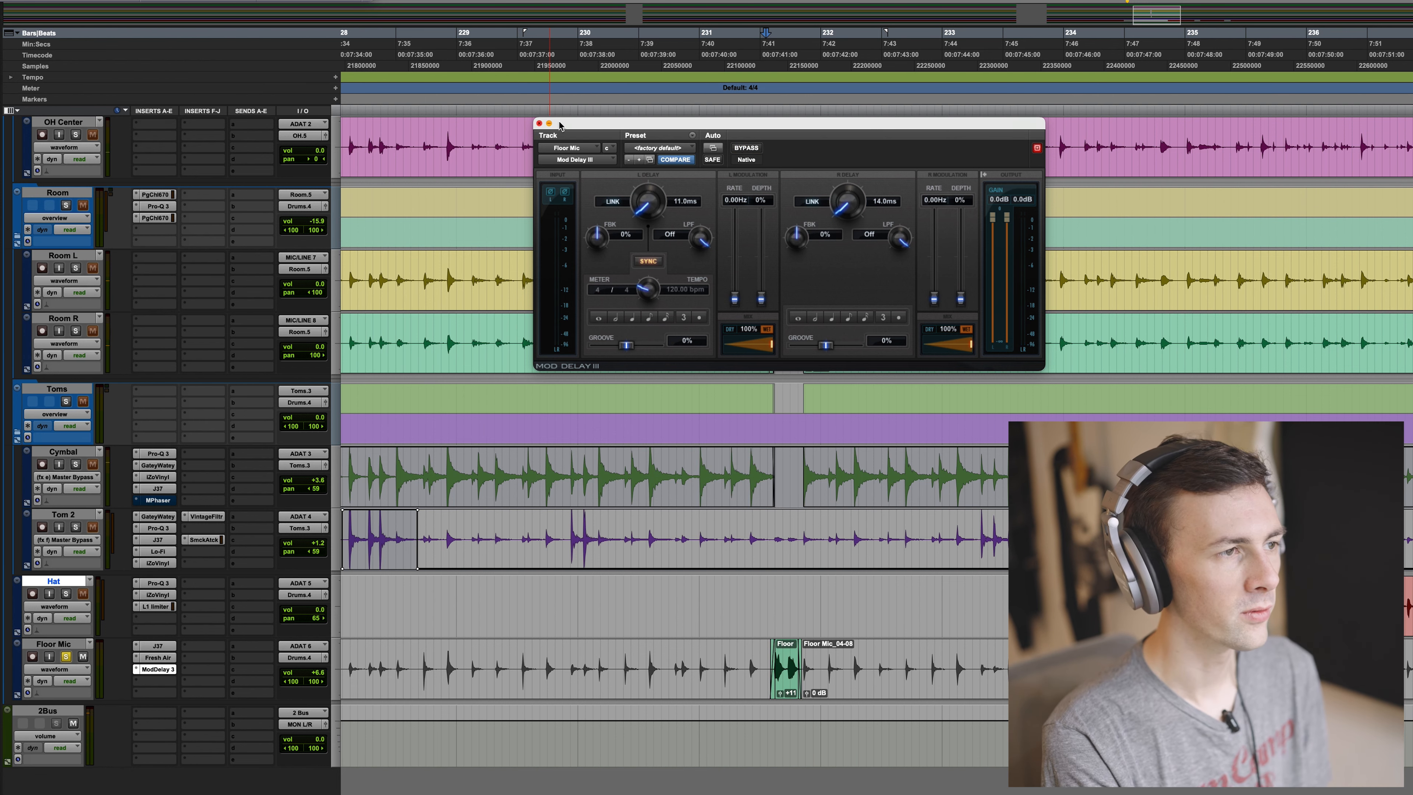
pyautogui.click(538, 123)
# Unsolo the Floor Mic track, and play the full drum mix from just before bar 230.
pyautogui.click(653, 656)
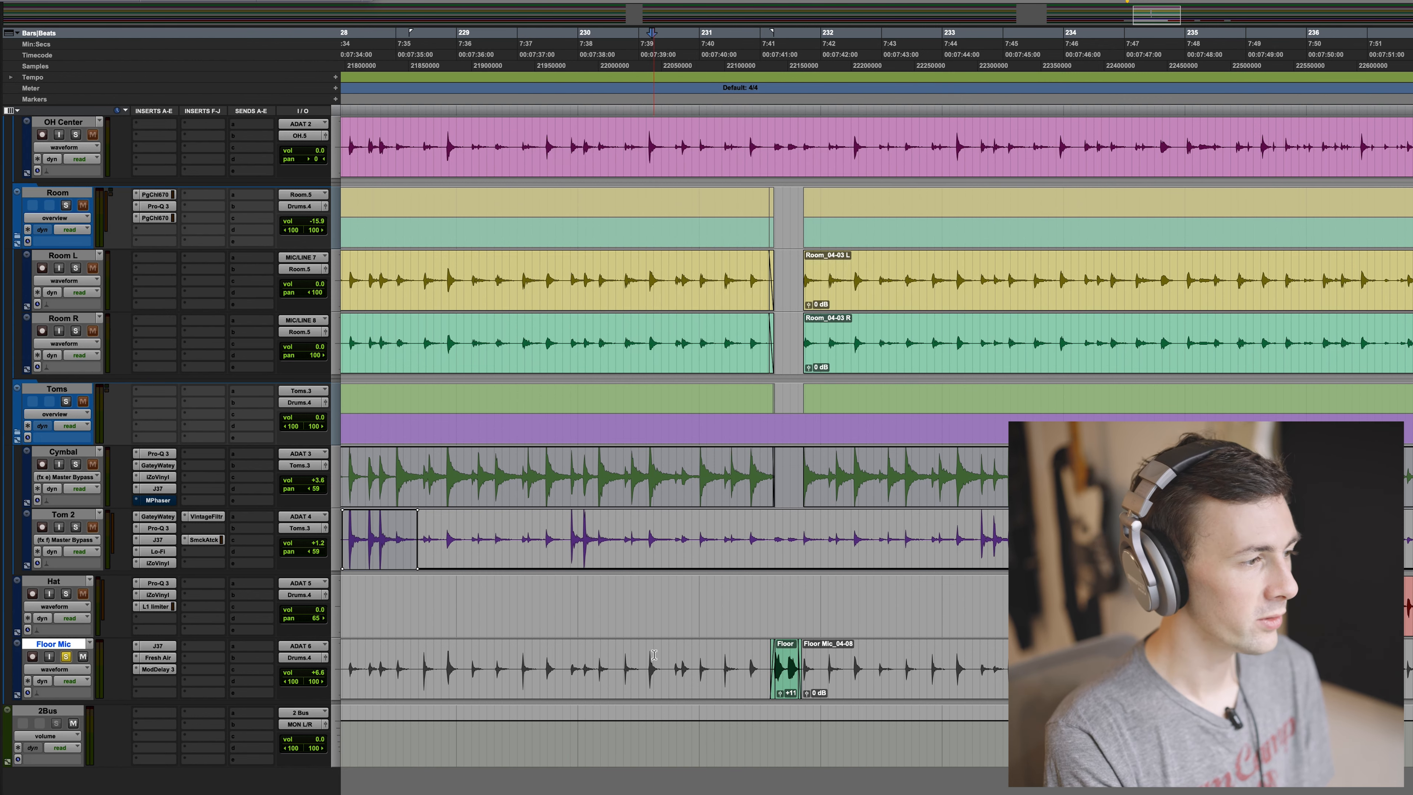
pyautogui.click(65, 660)
pyautogui.press('space')
pyautogui.click(562, 647)
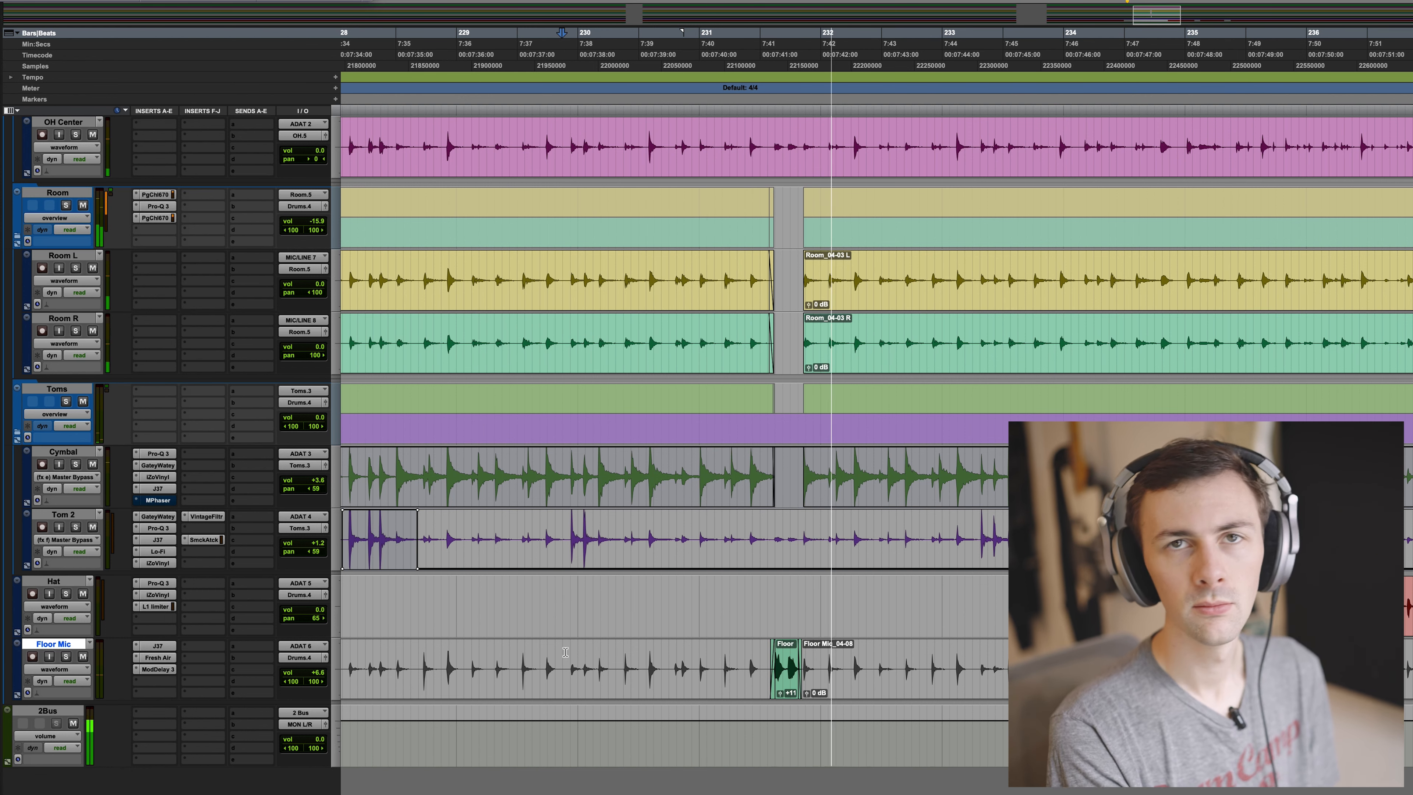
pyautogui.press('space')
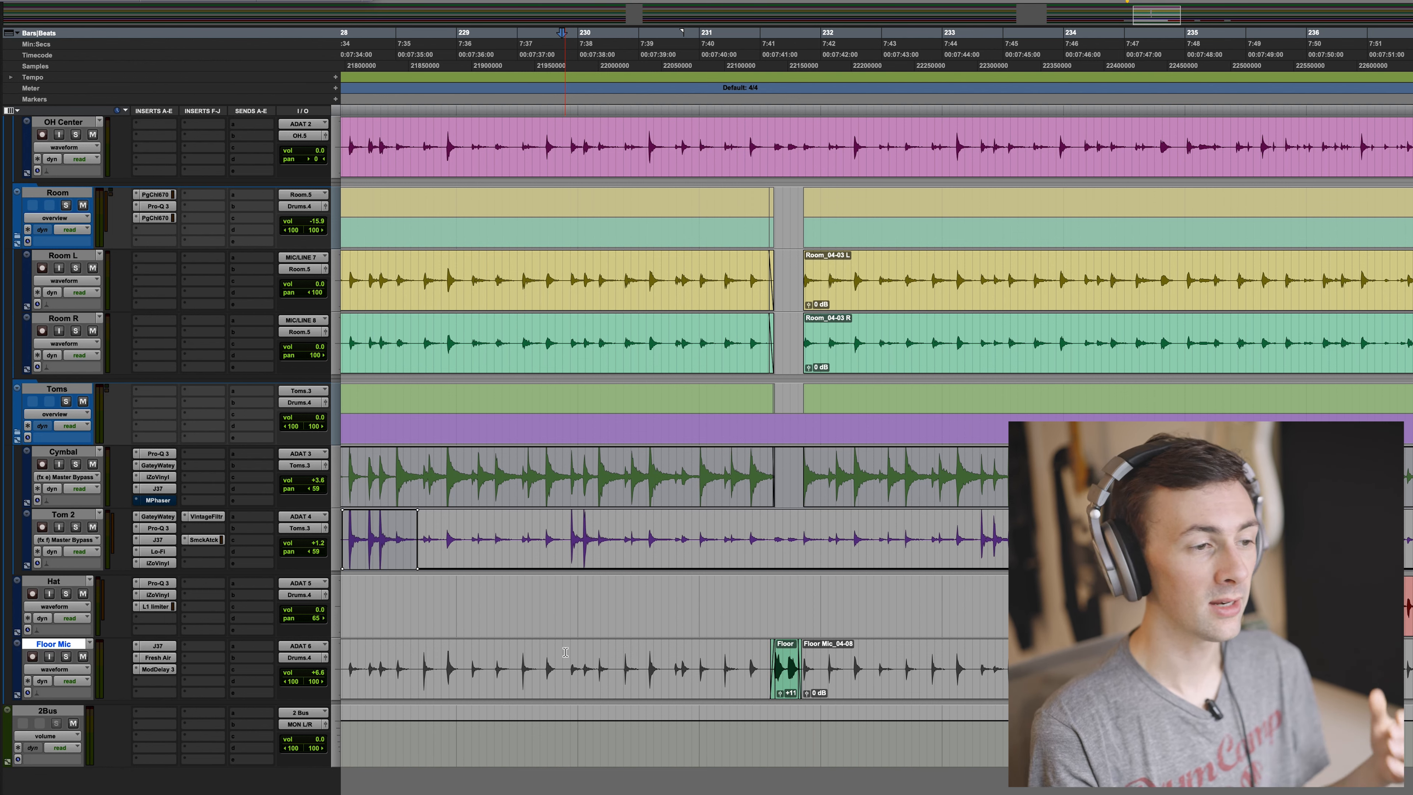
# Open the API-2500 compressor on the Drums bus, and compare it with and without bypass during playback from about bar 229.
pyautogui.scroll(10, 611, 504)
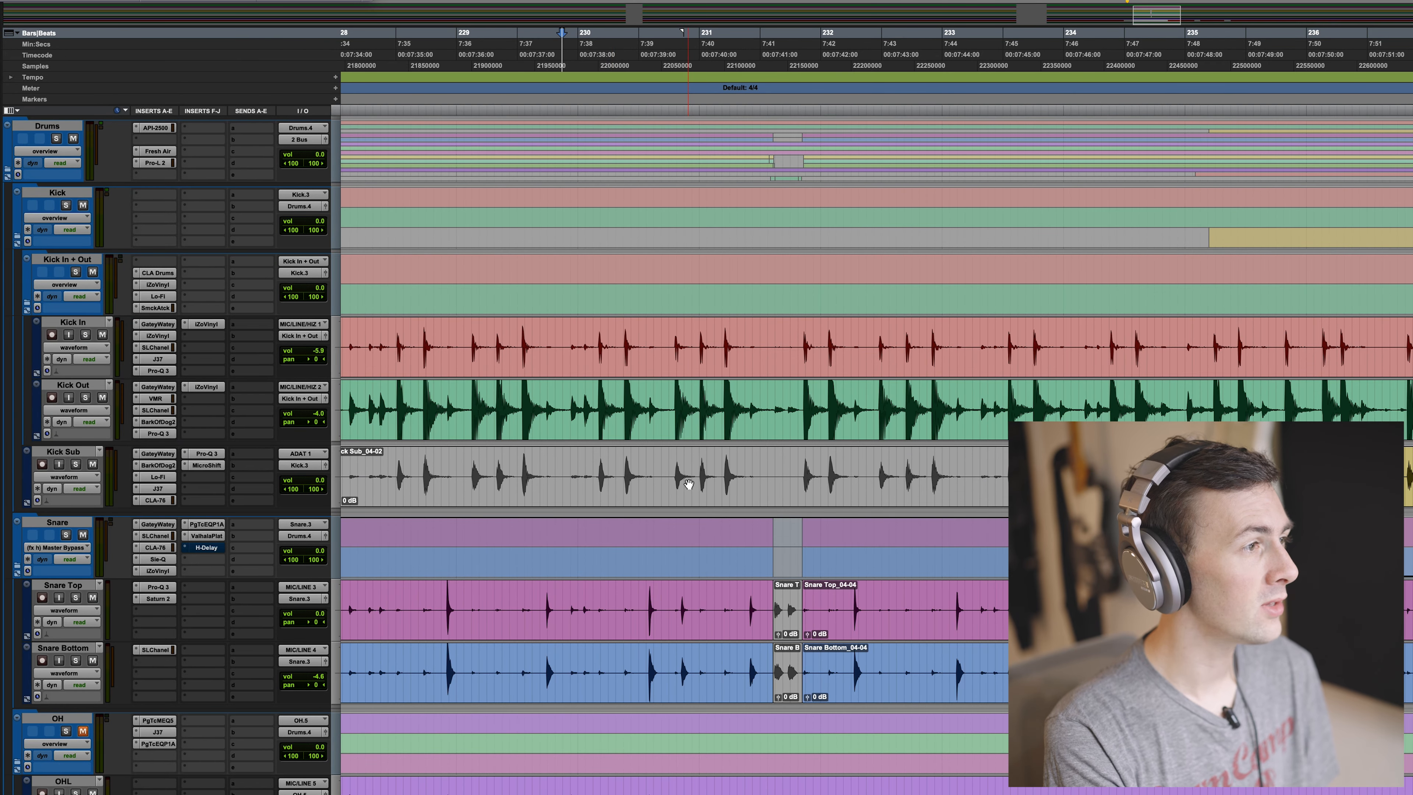
pyautogui.click(588, 387)
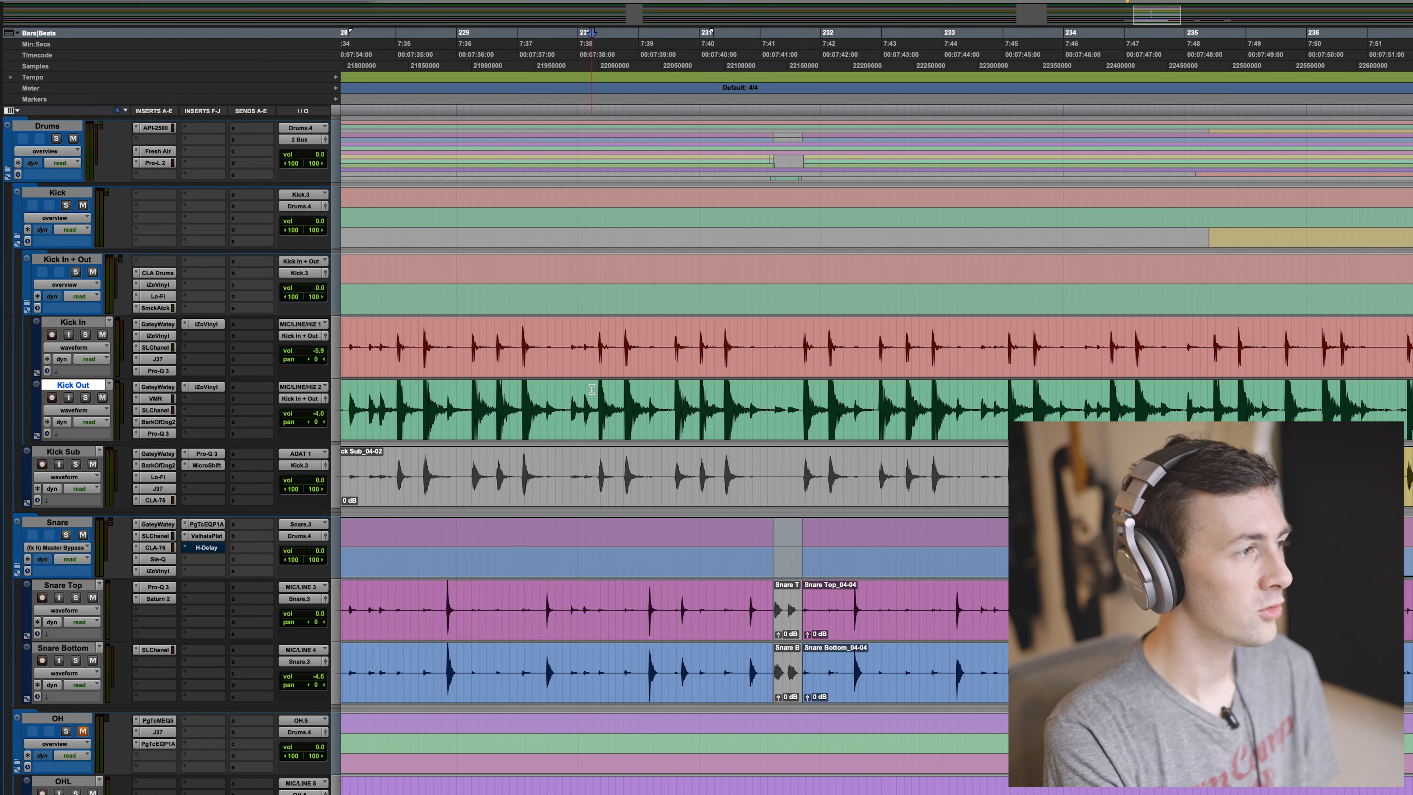
pyautogui.click(155, 128)
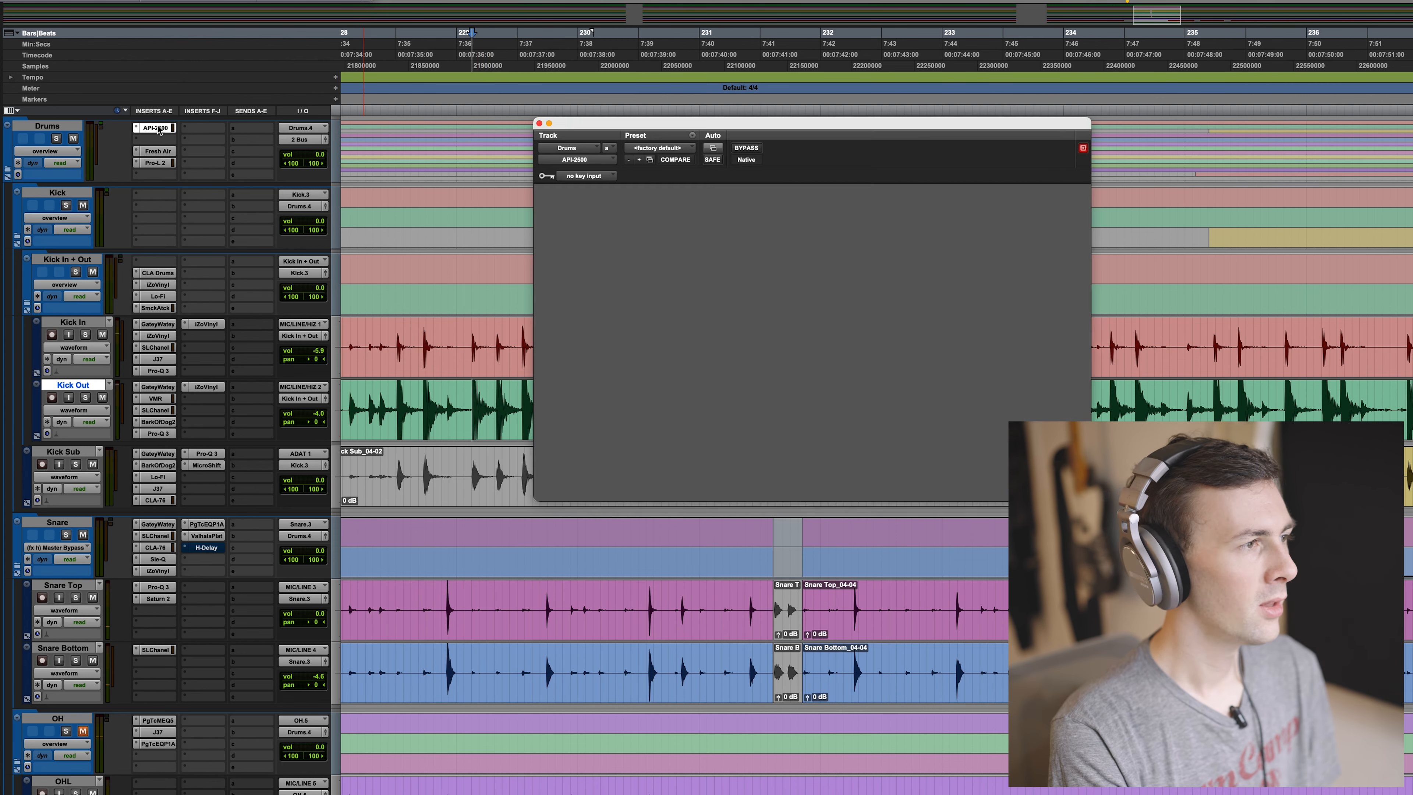
pyautogui.moveTo(786, 124); pyautogui.dragTo(708, 40)
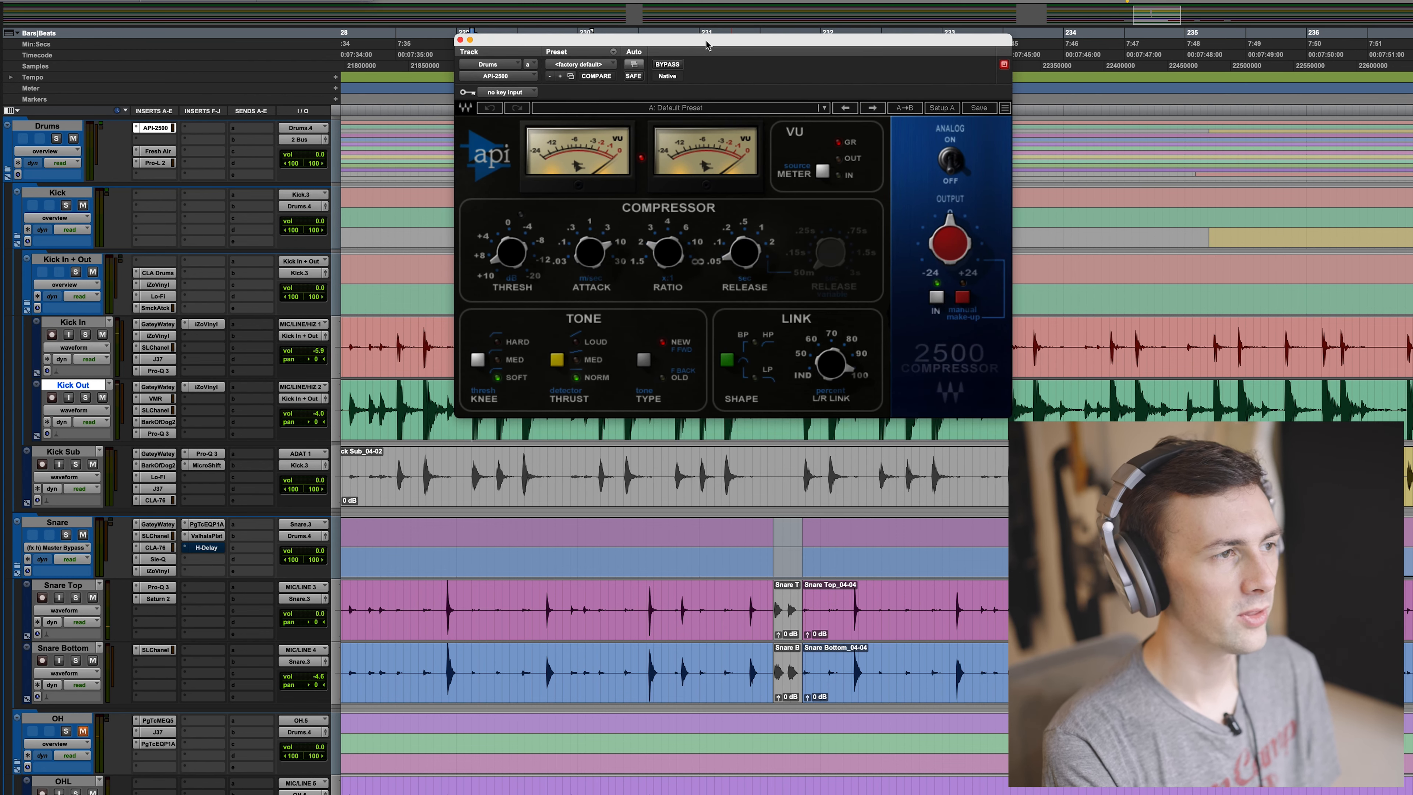
pyautogui.press('space')
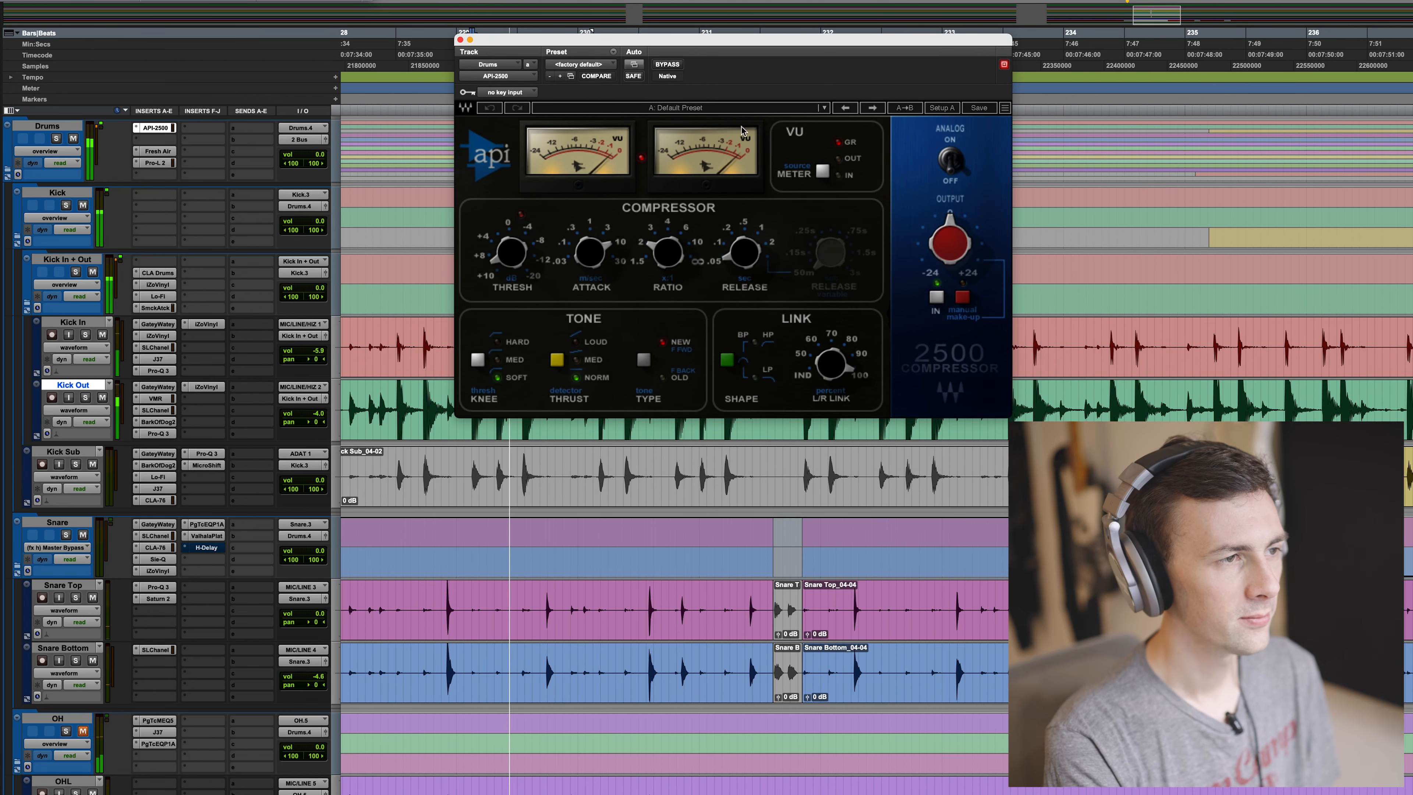
pyautogui.click(667, 64)
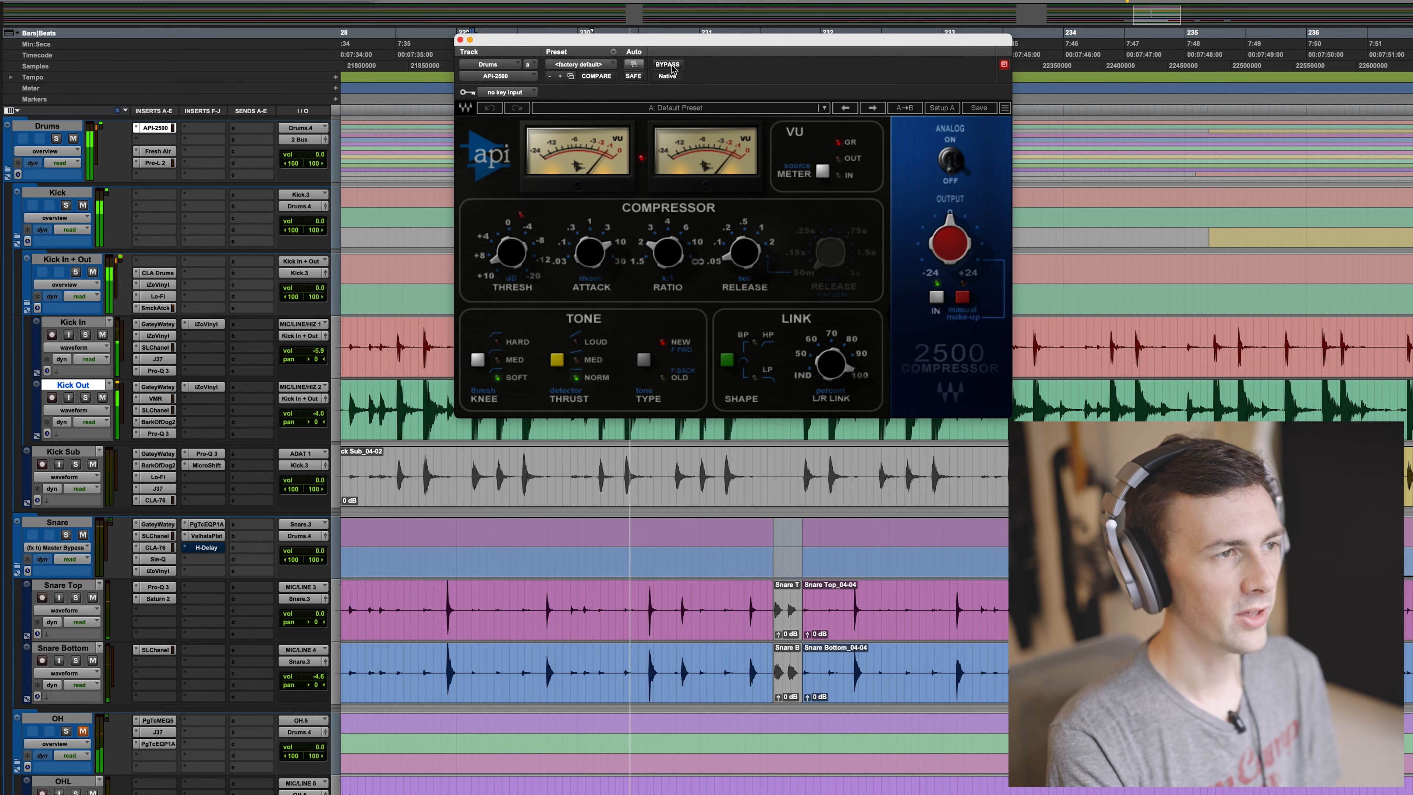
pyautogui.click(671, 65)
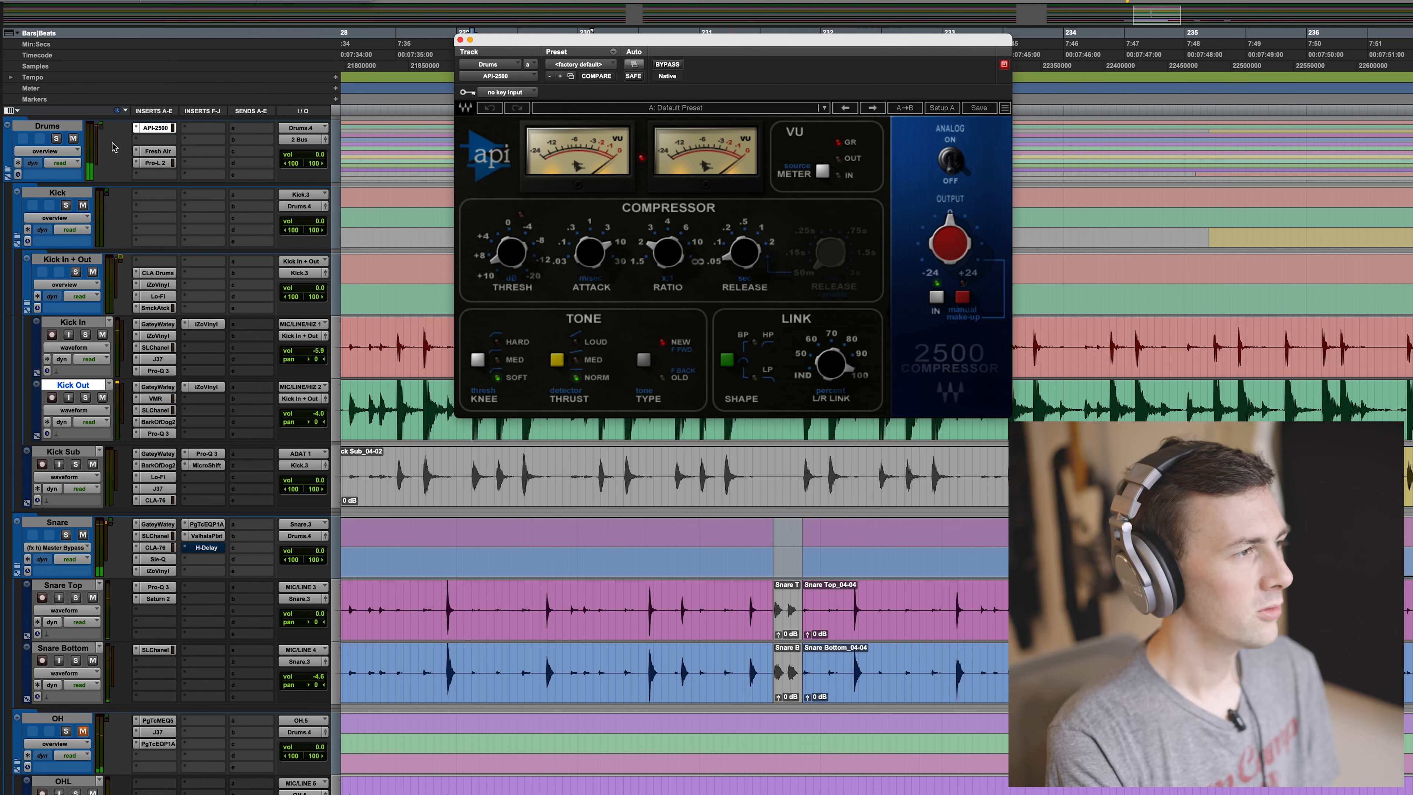
# Open Fresh Air on the Drums bus, compare it with and without bypass during playback, and stop playback.
pyautogui.click(167, 154)
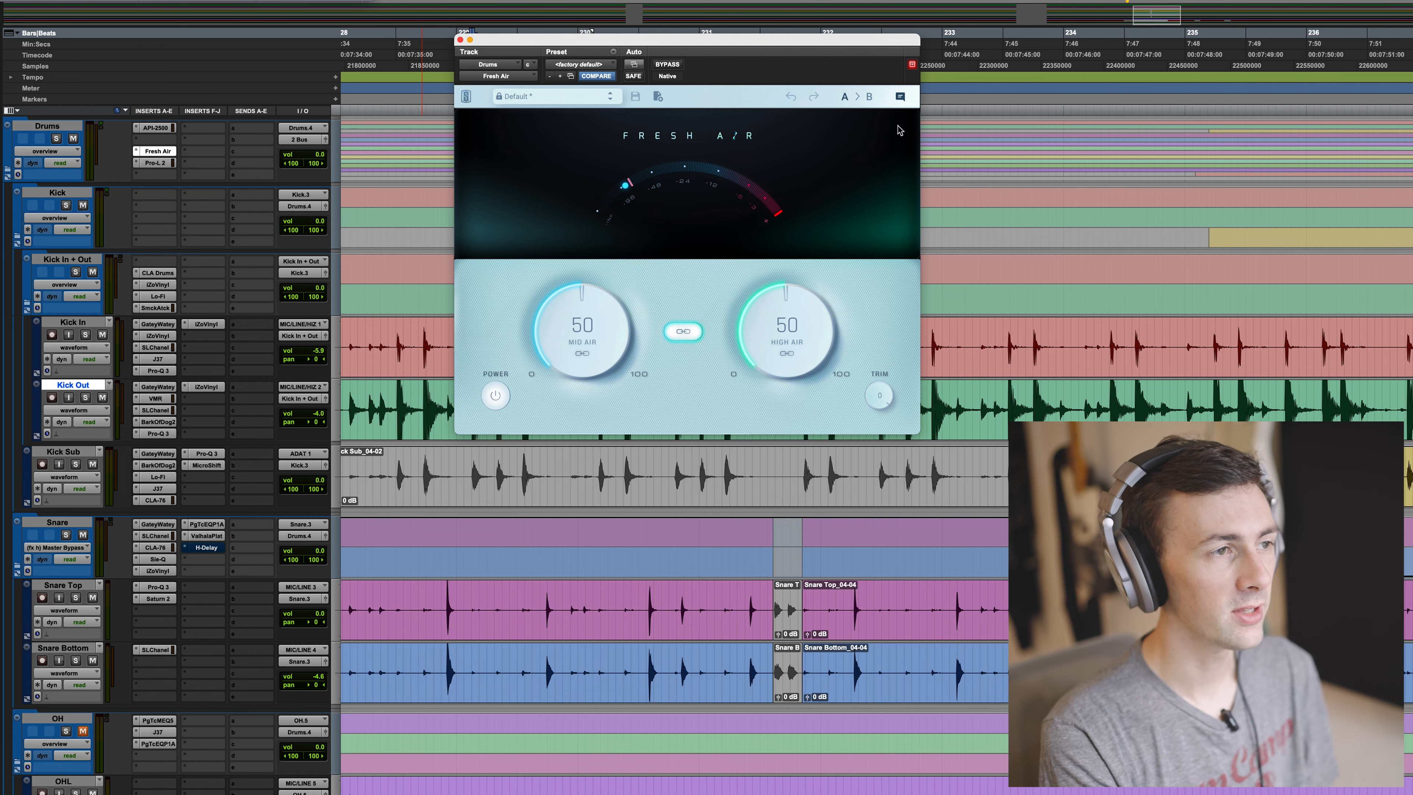
pyautogui.click(666, 64)
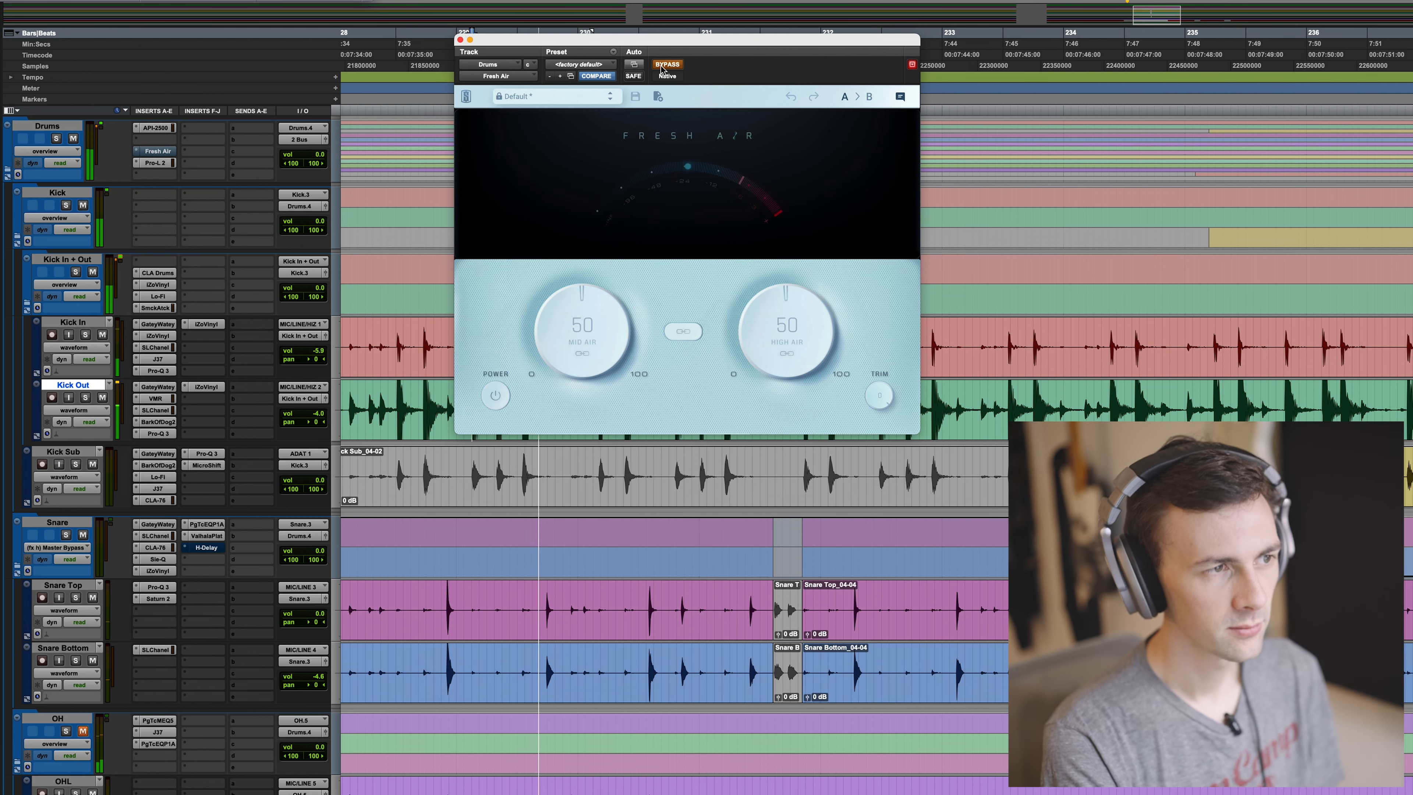
pyautogui.click(665, 64)
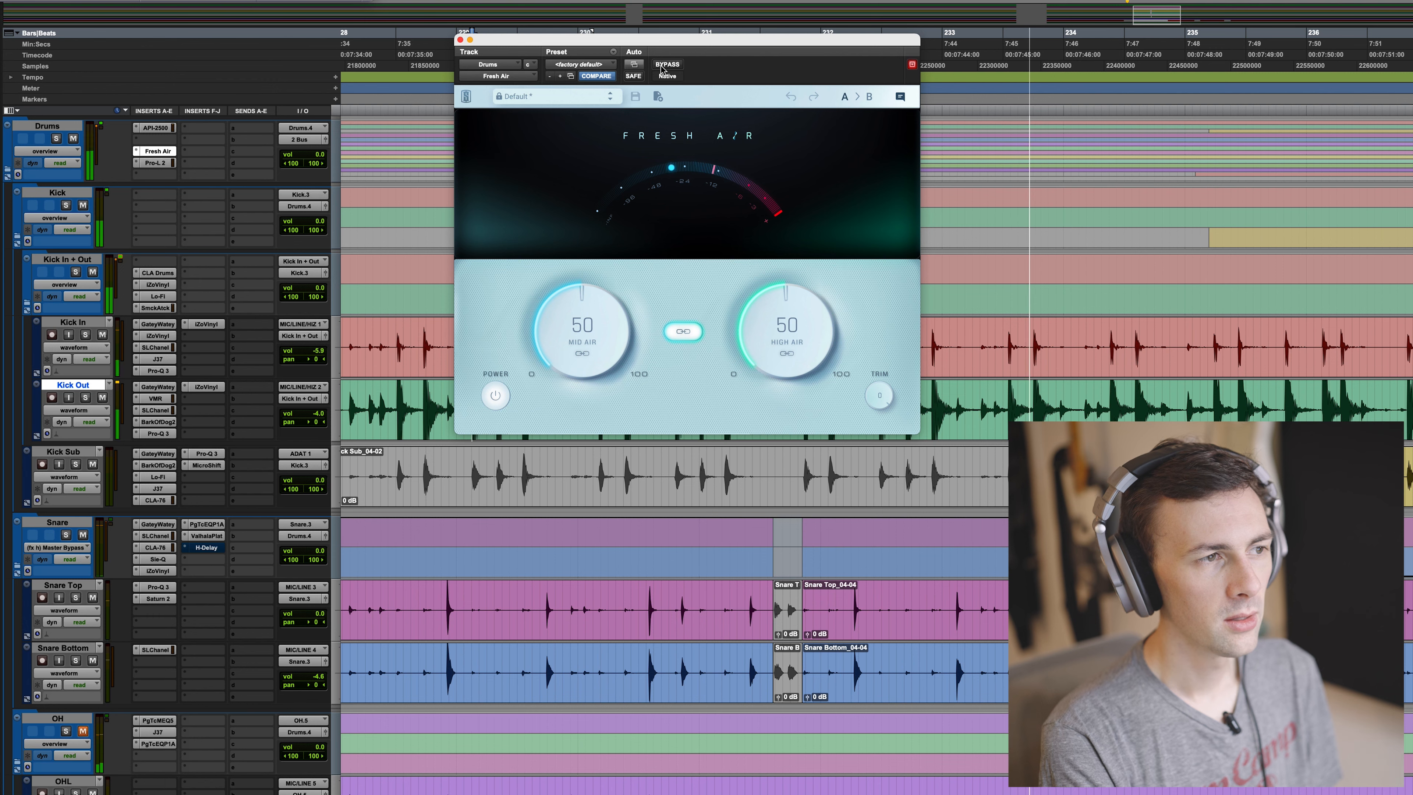
pyautogui.press('space')
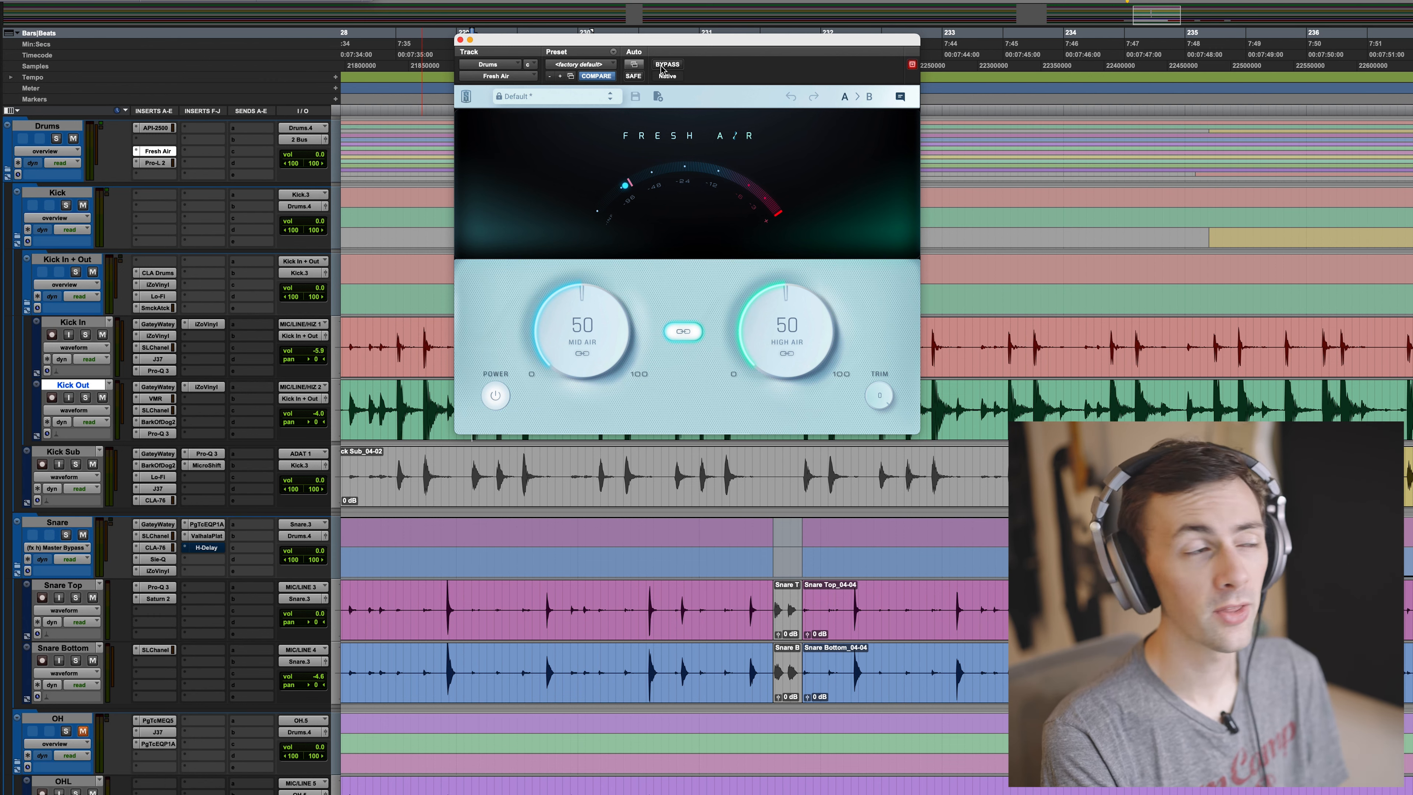
# Close Fresh Air, audition the Pro-L 2 limiter on the Drums bus during playback, and close it after stopping.
pyautogui.click(460, 40)
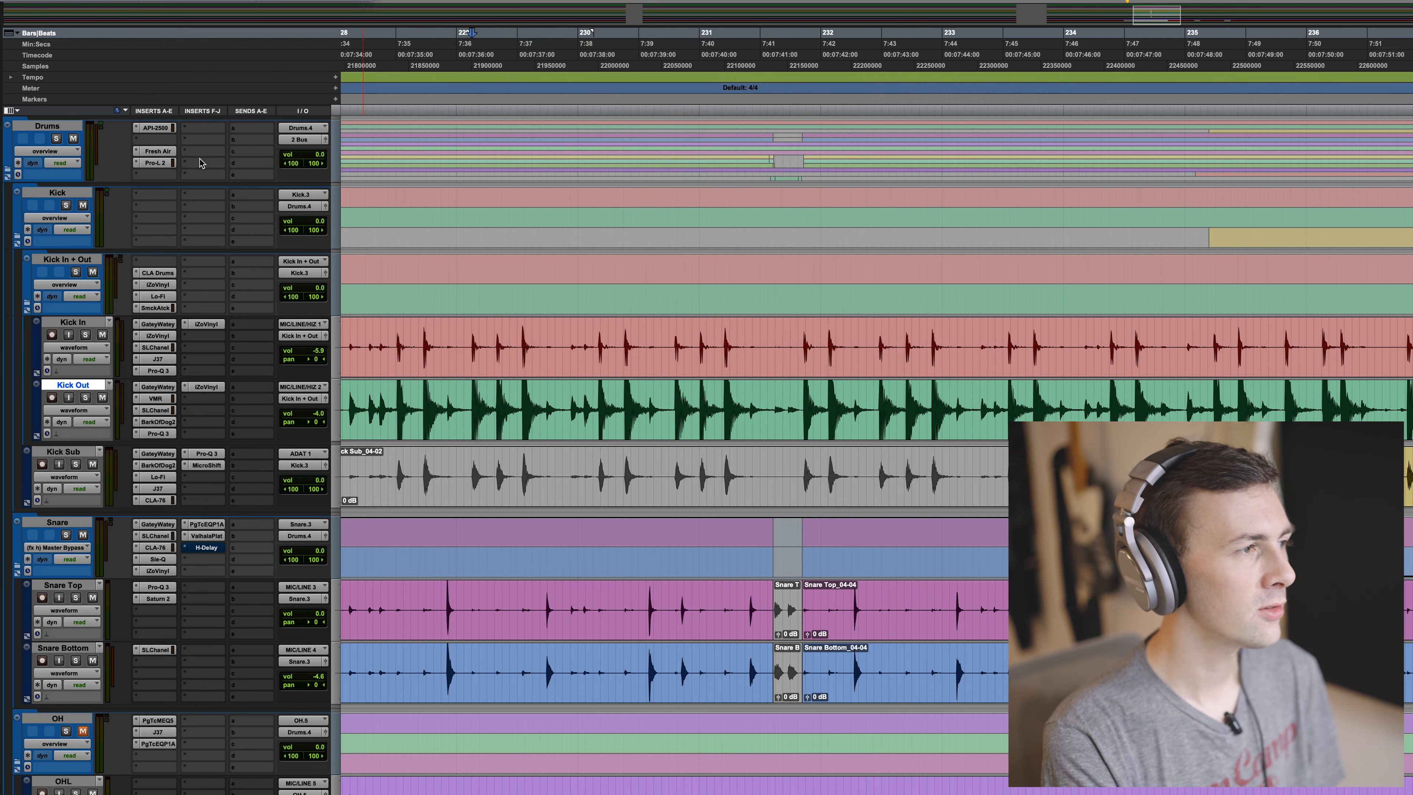
pyautogui.click(155, 163)
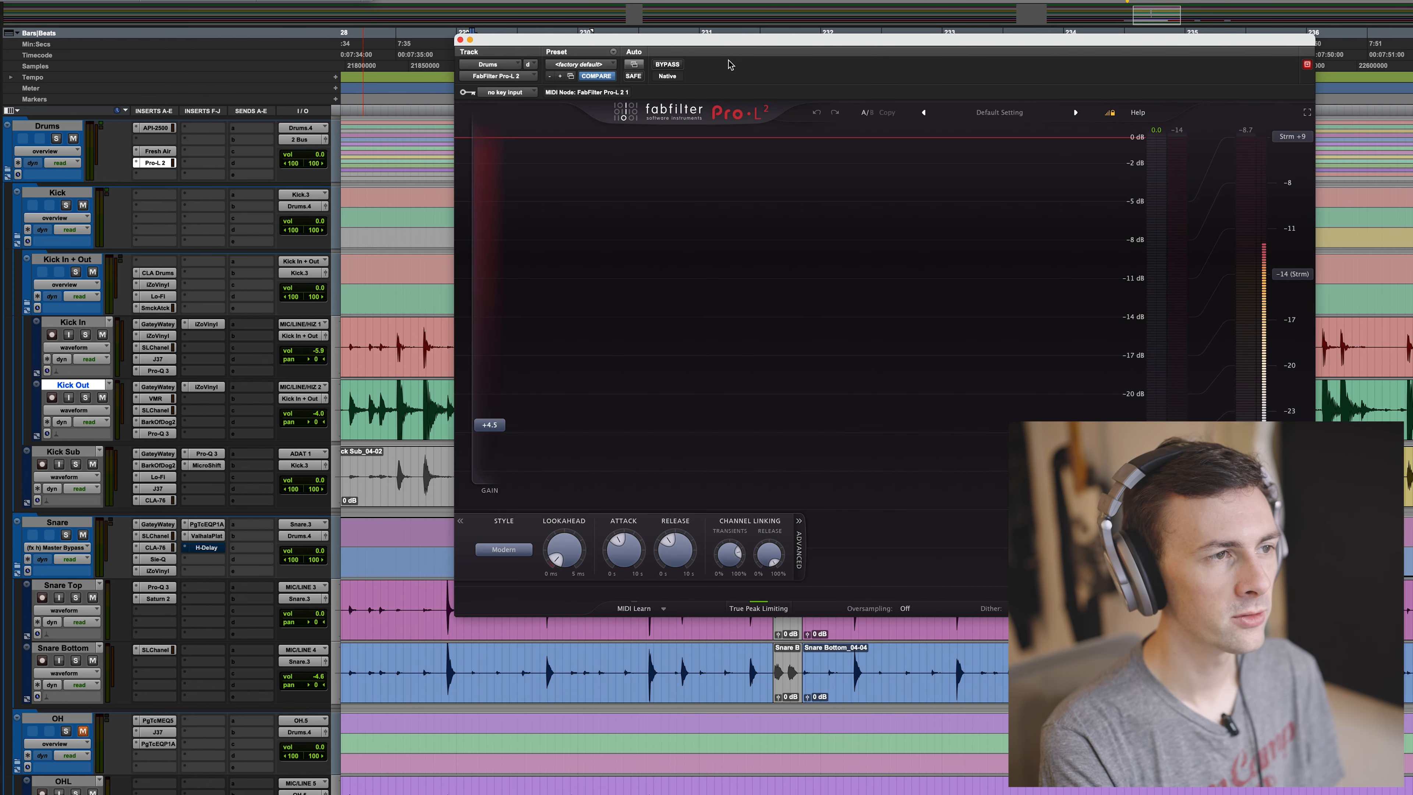
pyautogui.moveTo(755, 52); pyautogui.dragTo(710, 25)
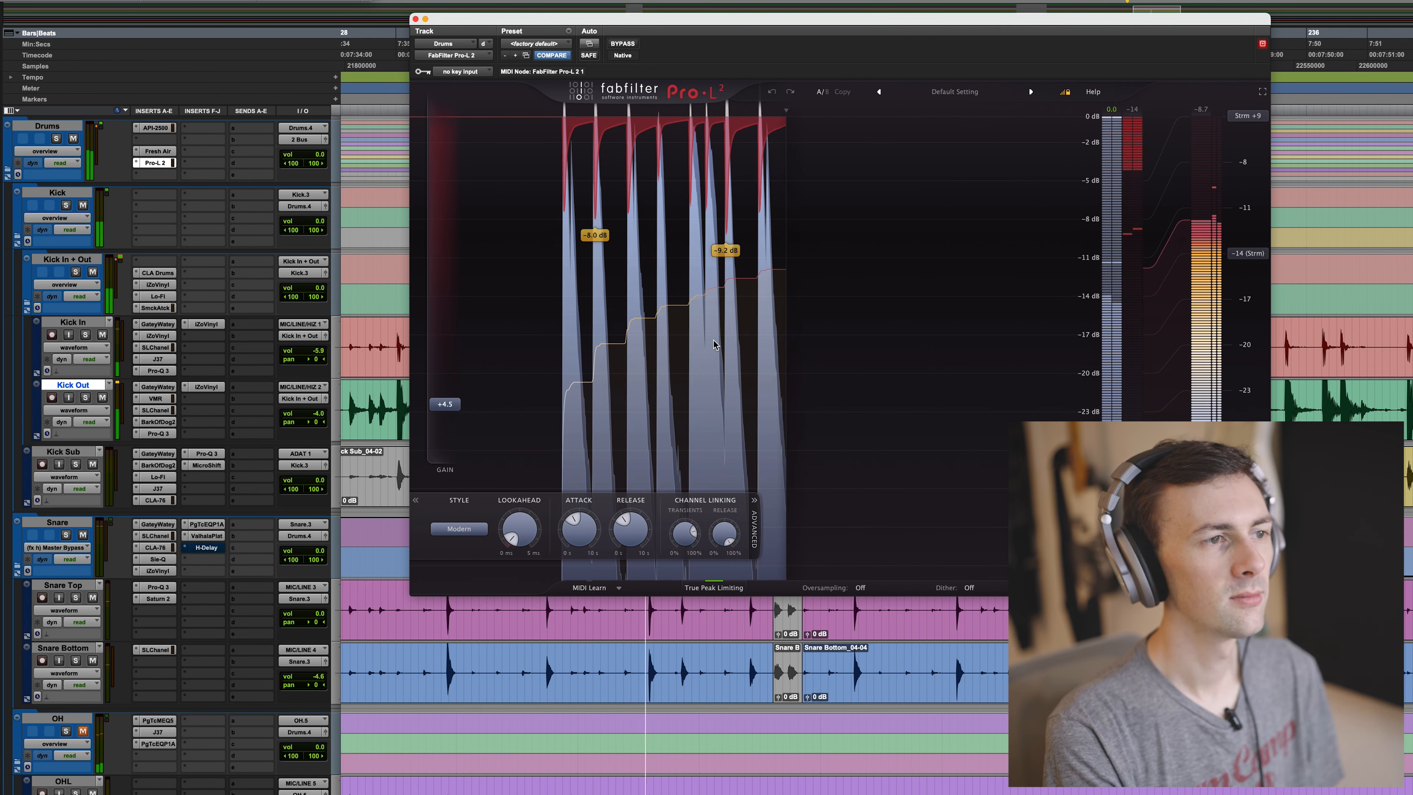
pyautogui.press('space')
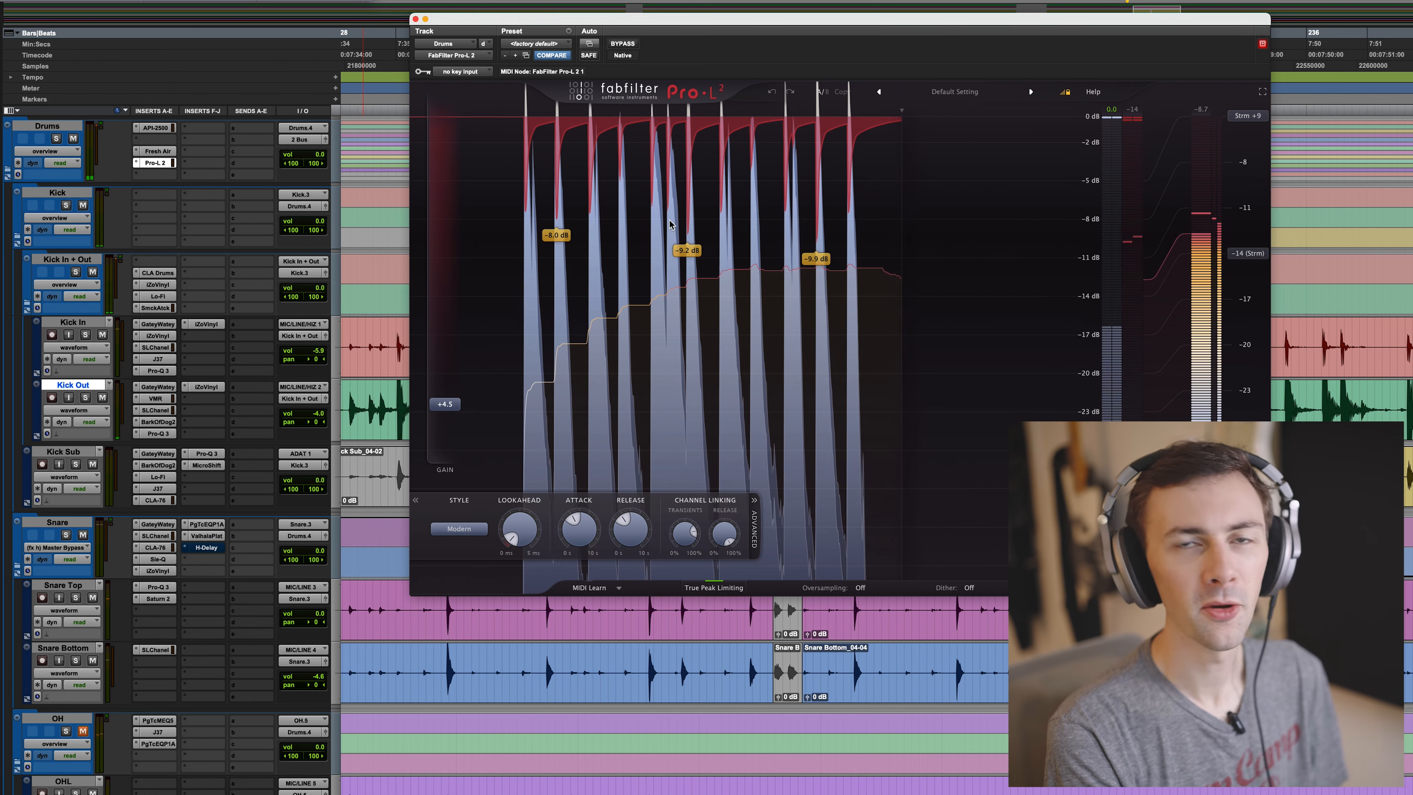
pyautogui.click(415, 20)
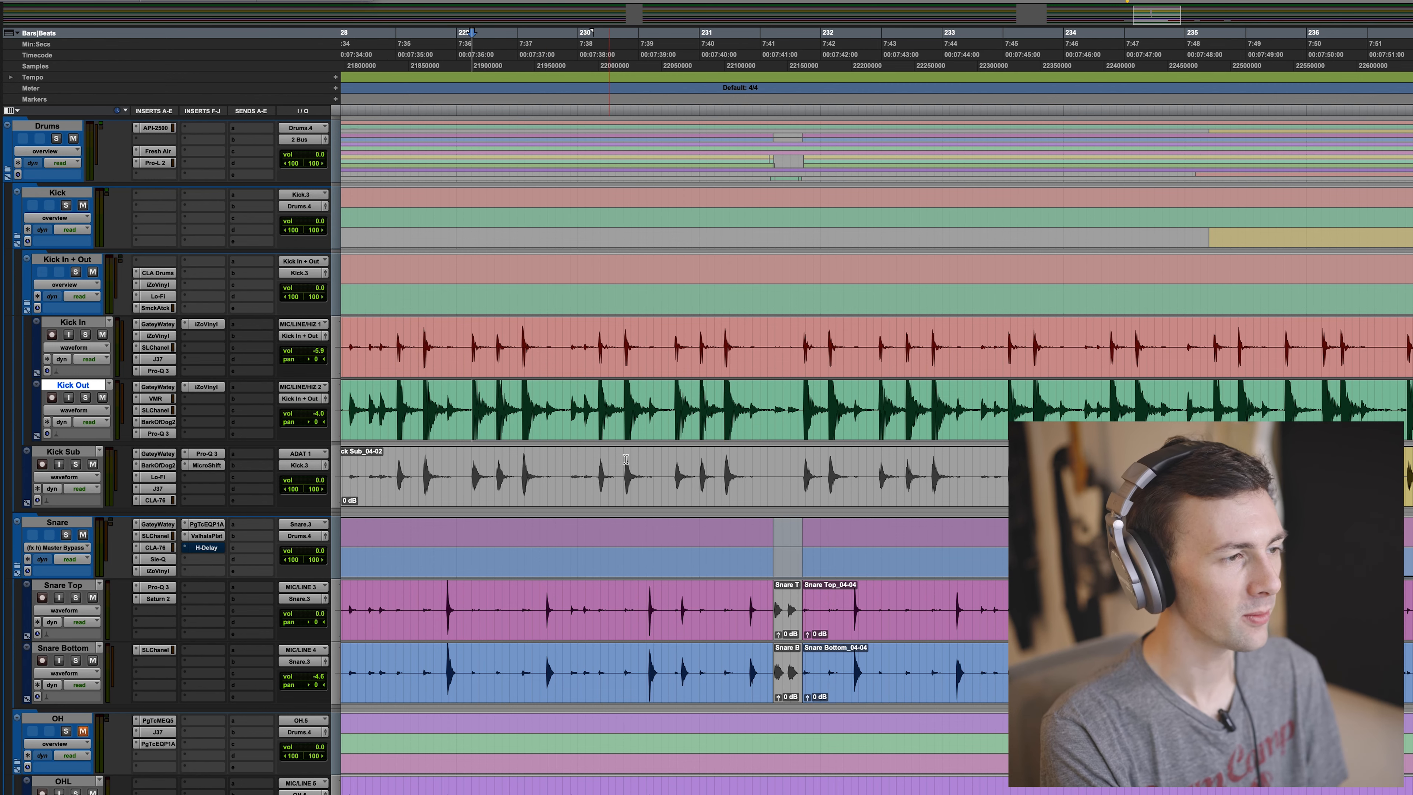
# Place the playback cursor on the Kick Sub track just before bar 219.
pyautogui.press('r')
pyautogui.press('r')
pyautogui.click(497, 472)
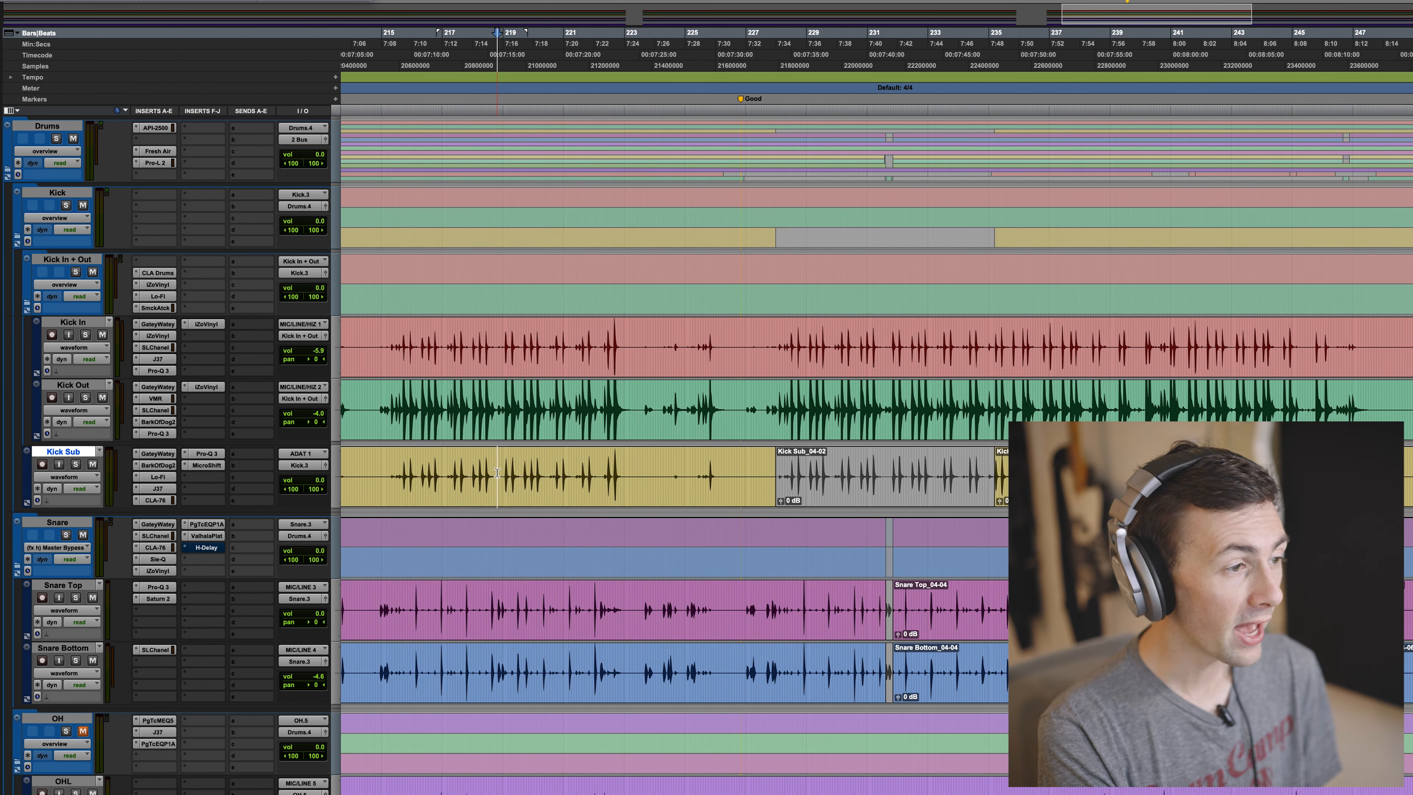